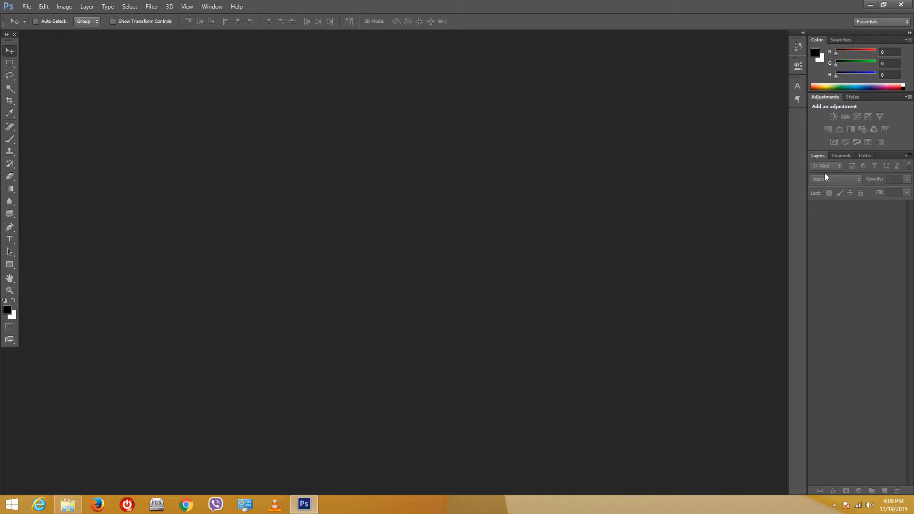
pyautogui.click(151, 6)
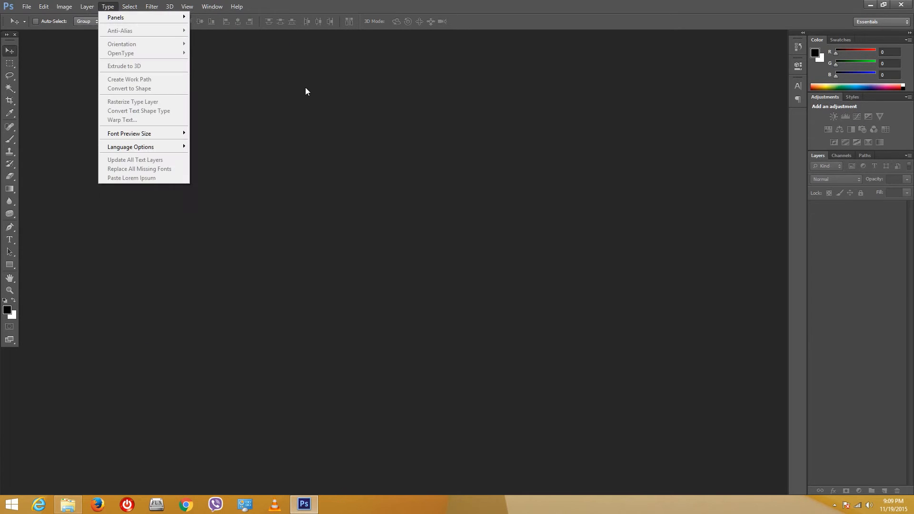
pyautogui.click(306, 88)
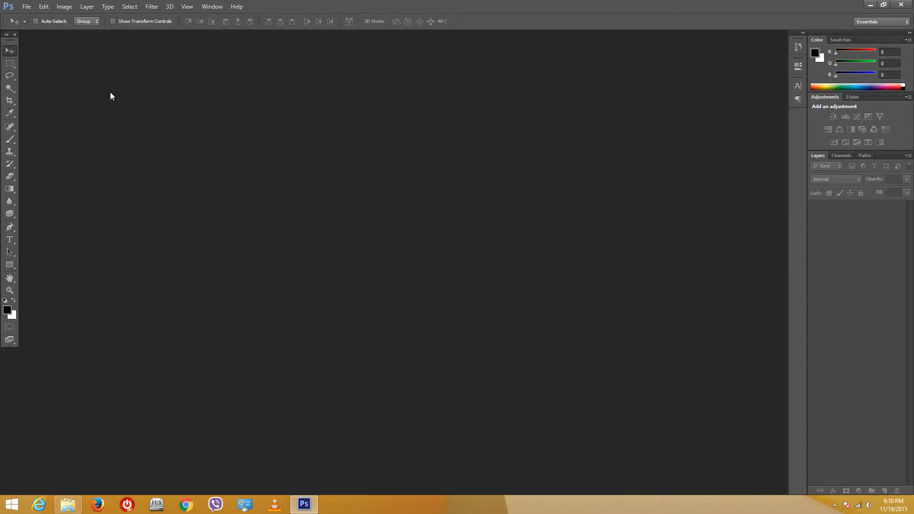
# Start a new document named TutorTube based on the Web preset
pyautogui.click(27, 9)
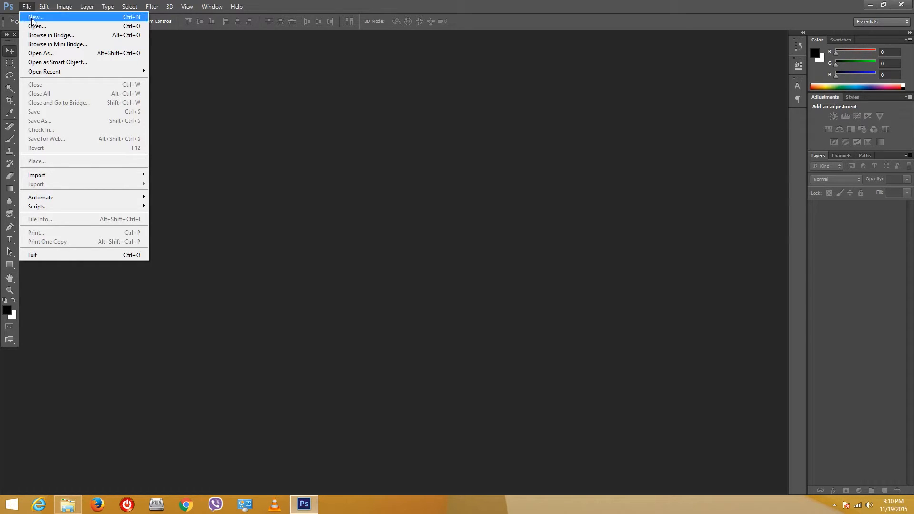
pyautogui.click(32, 18)
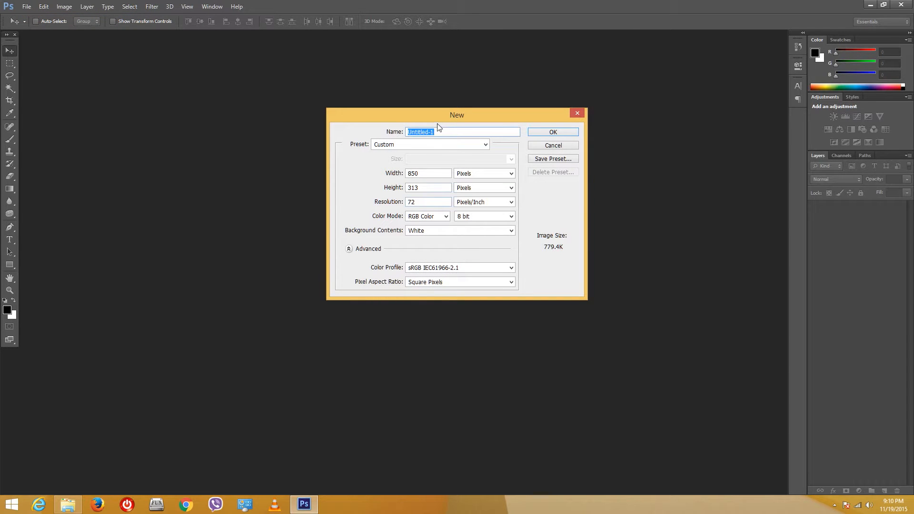
pyautogui.moveTo(453, 132); pyautogui.dragTo(269, 120)
pyautogui.write('TutorTube')
pyautogui.click(381, 148)
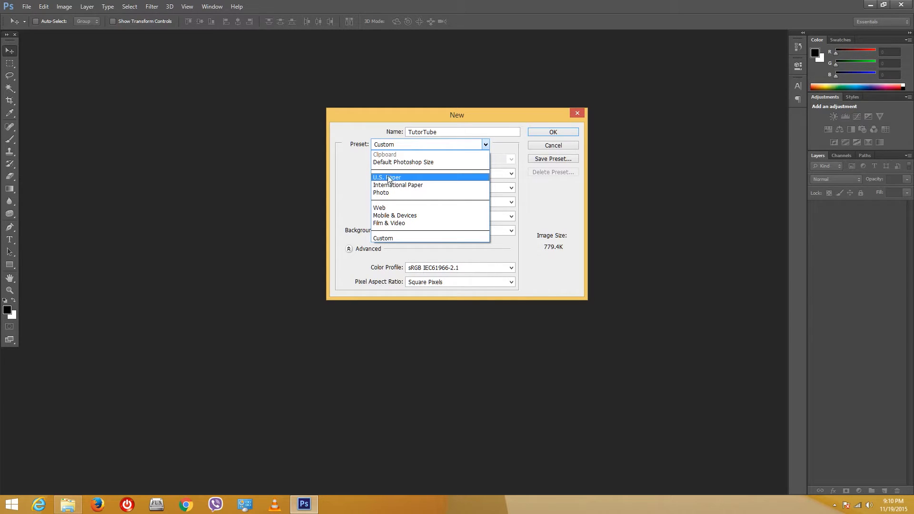
pyautogui.click(401, 209)
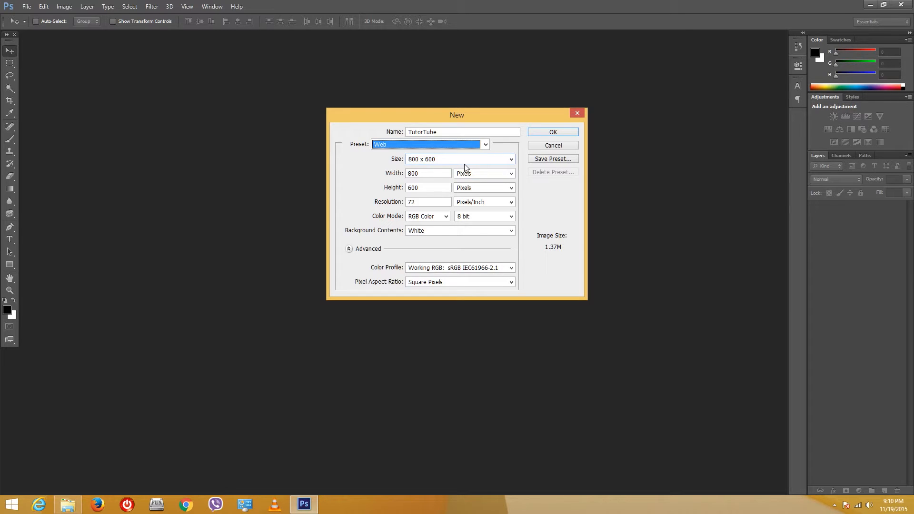
# Choose the 1024 x 768 size for the Web preset and create the document
pyautogui.click(422, 160)
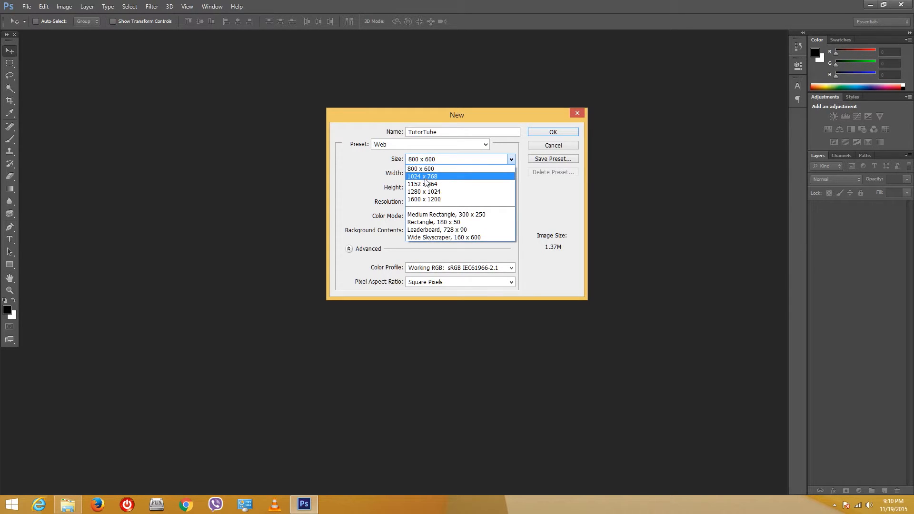
pyautogui.click(425, 178)
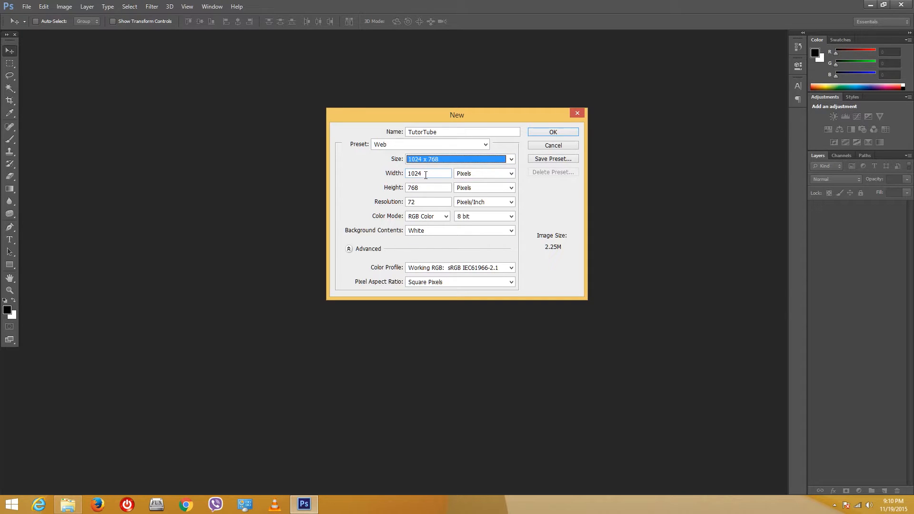
pyautogui.doubleClick(424, 173)
pyautogui.doubleClick(412, 187)
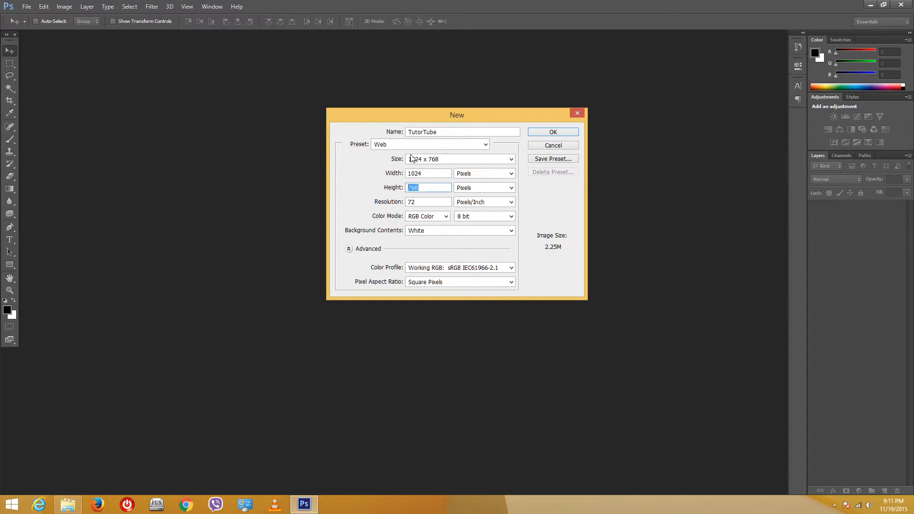
pyautogui.click(434, 173)
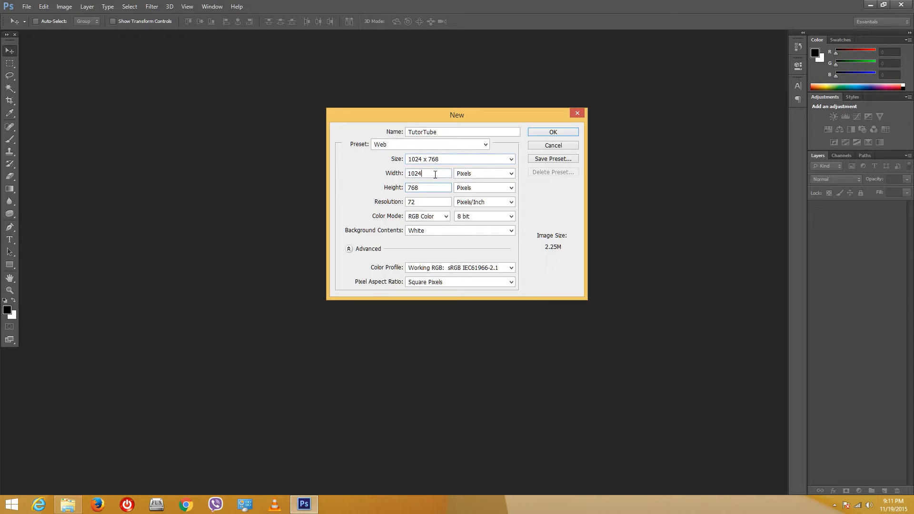
pyautogui.click(384, 145)
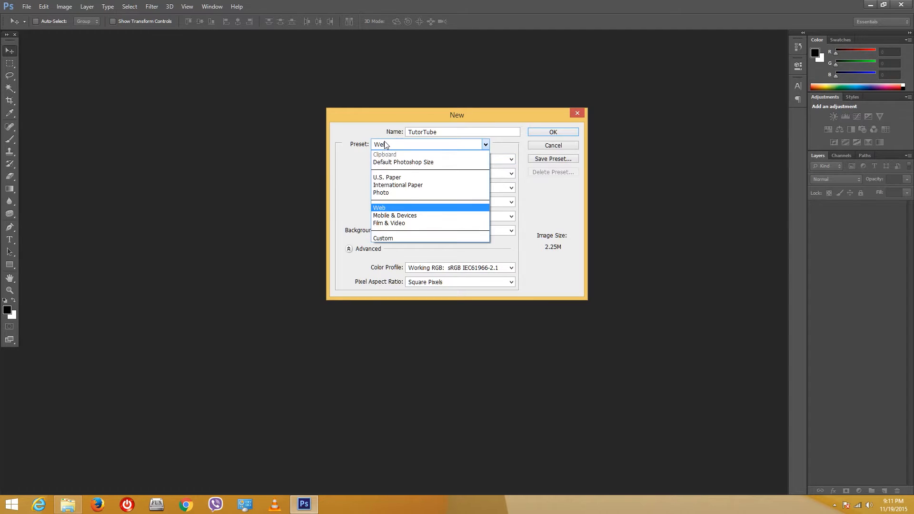
pyautogui.click(427, 208)
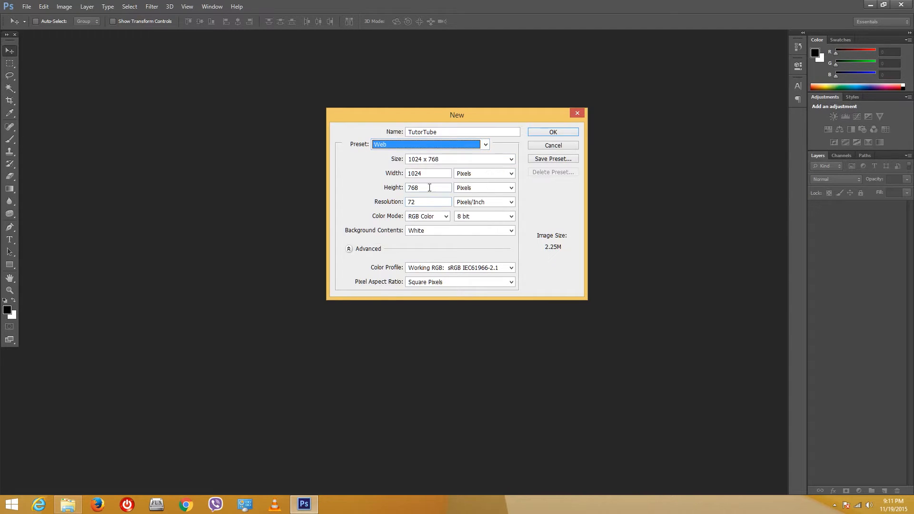
pyautogui.click(563, 132)
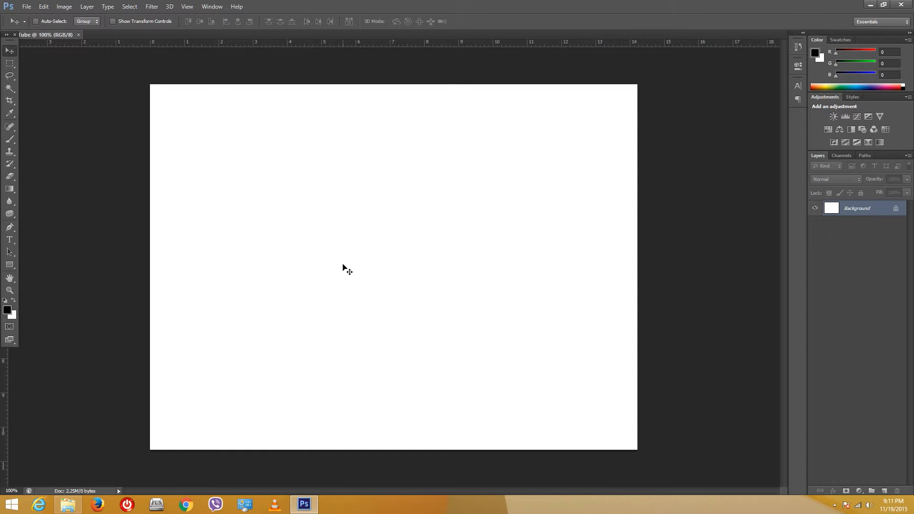
# Examine the blank canvas at several magnifications by zooming in and out
pyautogui.scroll(5, 342, 263)
pyautogui.scroll(-4, 343, 264)
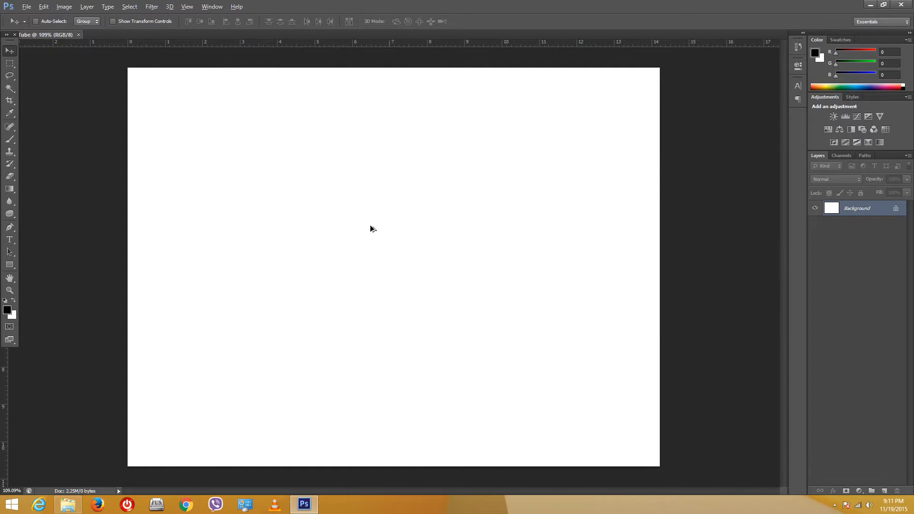
pyautogui.scroll(2, 379, 229)
pyautogui.scroll(-3, 383, 229)
pyautogui.scroll(2, 386, 231)
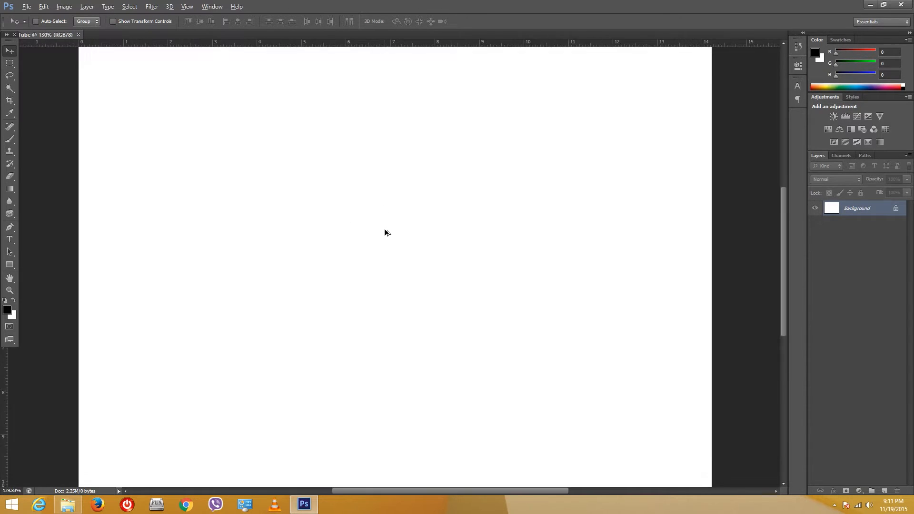
pyautogui.scroll(-2, 385, 231)
pyautogui.scroll(1, 385, 233)
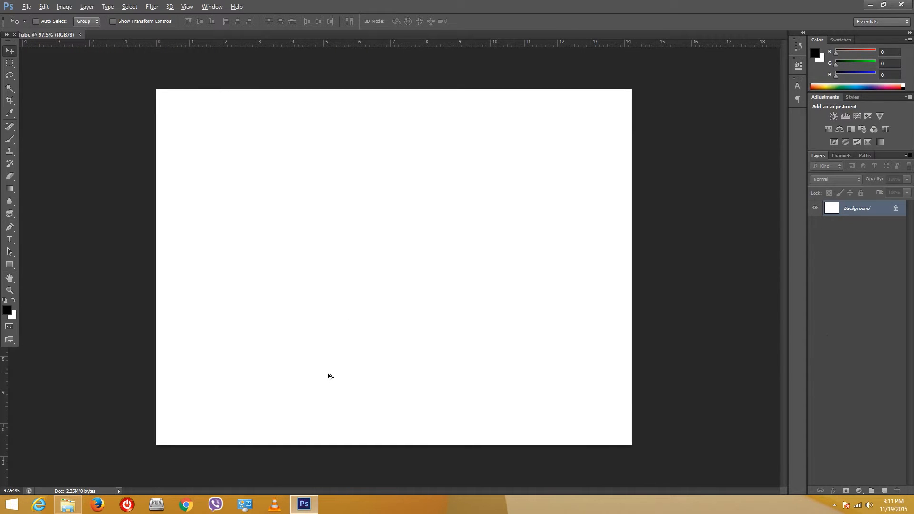
pyautogui.scroll(4, 464, 291)
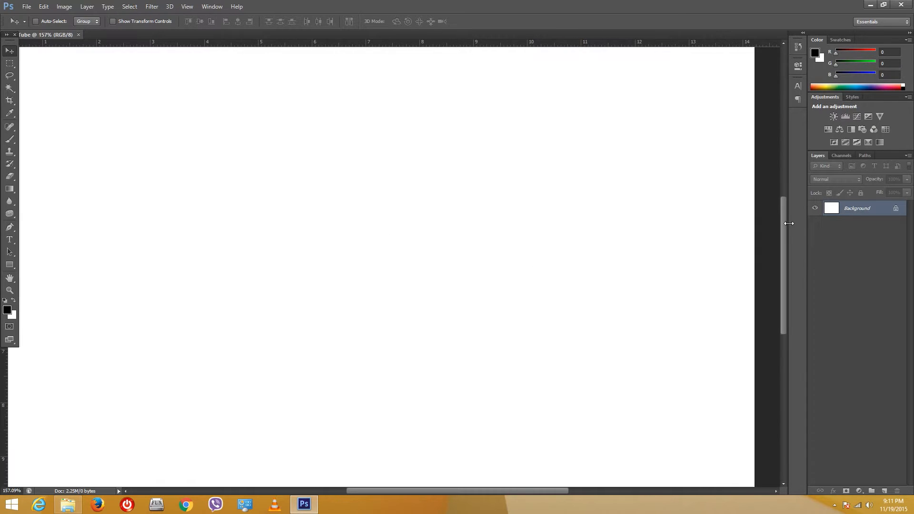
# Pan the enlarged canvas vertically and horizontally to inspect its edges, and zoom back out to the whole page
pyautogui.moveTo(789, 223); pyautogui.dragTo(784, 296)
pyautogui.moveTo(524, 489); pyautogui.dragTo(490, 487)
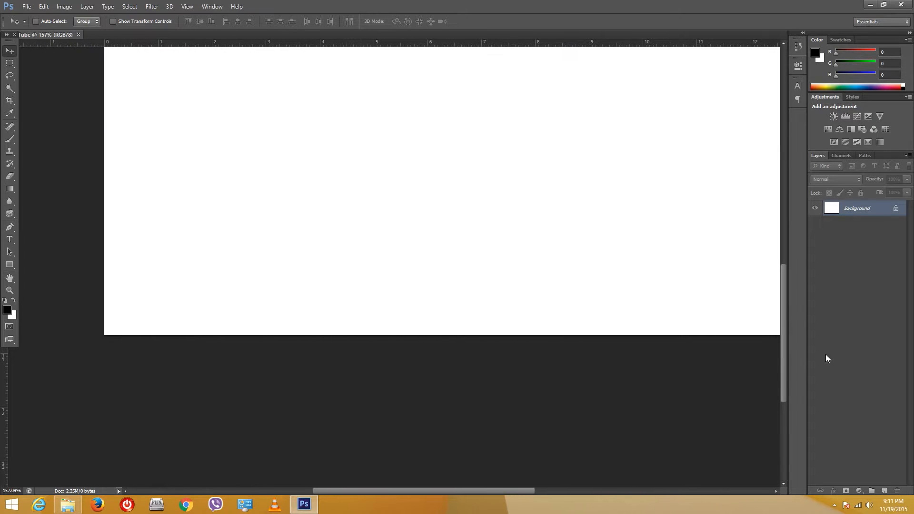
pyautogui.moveTo(786, 341); pyautogui.dragTo(789, 232)
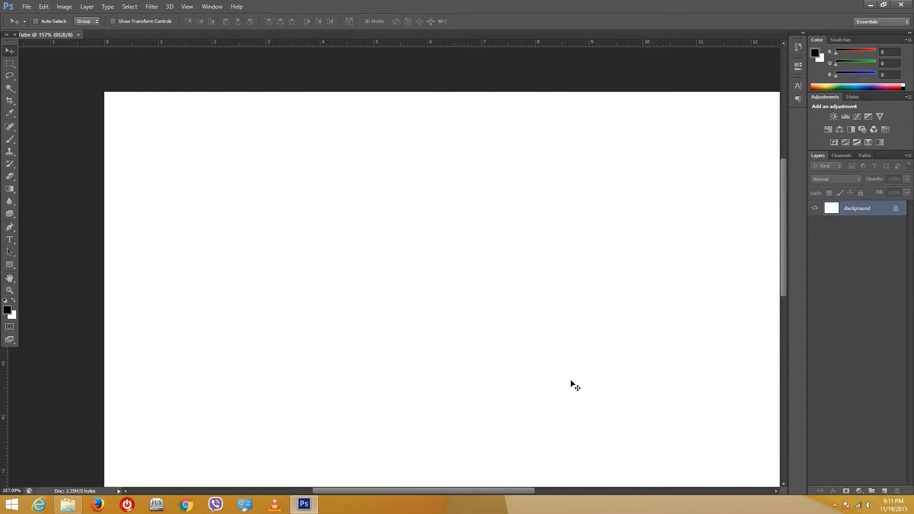
pyautogui.moveTo(355, 489); pyautogui.dragTo(381, 483)
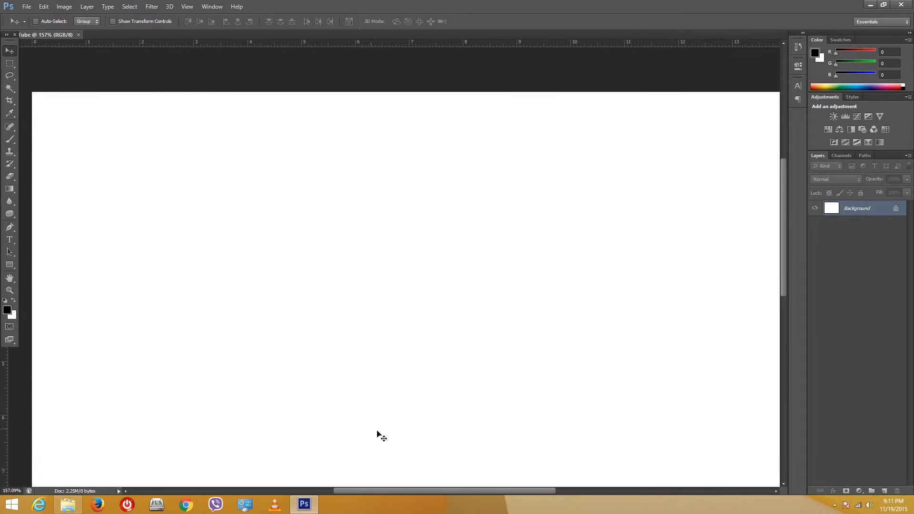
pyautogui.scroll(-2, 385, 371)
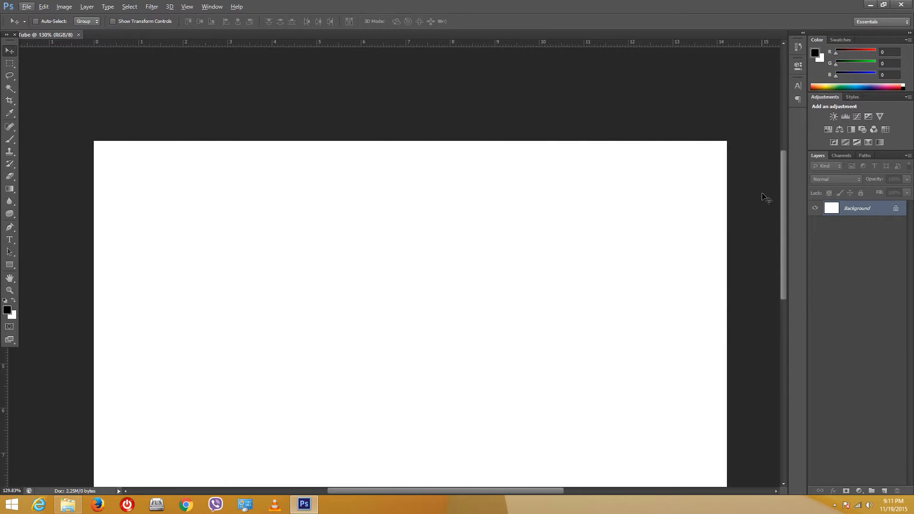
pyautogui.moveTo(778, 209); pyautogui.dragTo(780, 227)
pyautogui.scroll(-1, 546, 264)
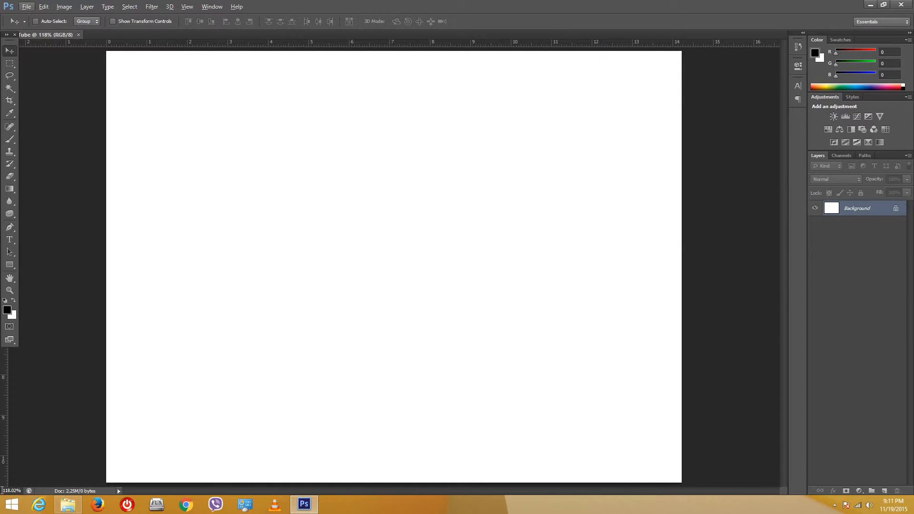
# Set the document's zoom level to exactly 100%
pyautogui.click(19, 490)
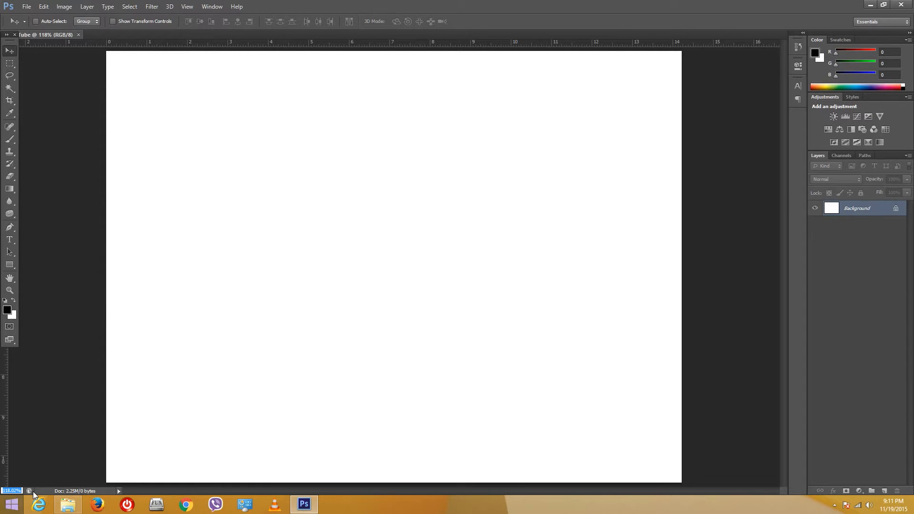
pyautogui.write('100')
pyautogui.press('Return')
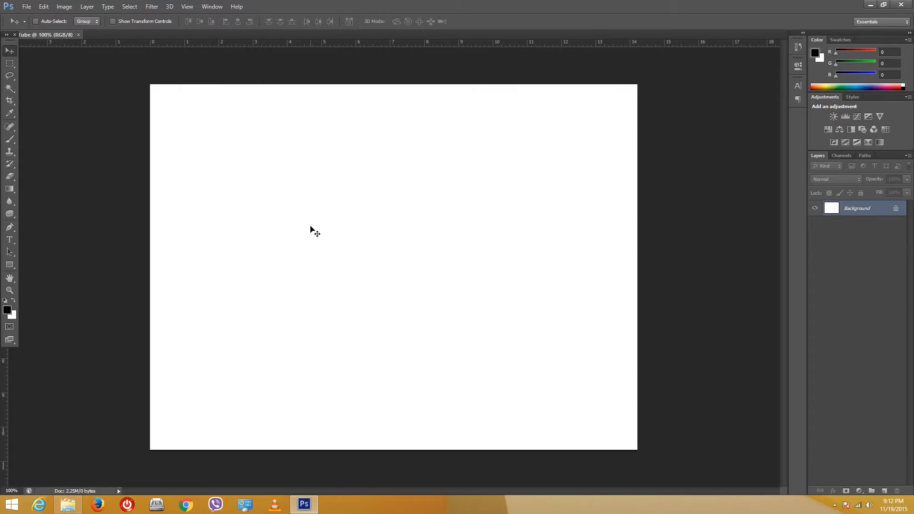
# Add a new layer above the Background and rename it Rectangle
pyautogui.click(884, 490)
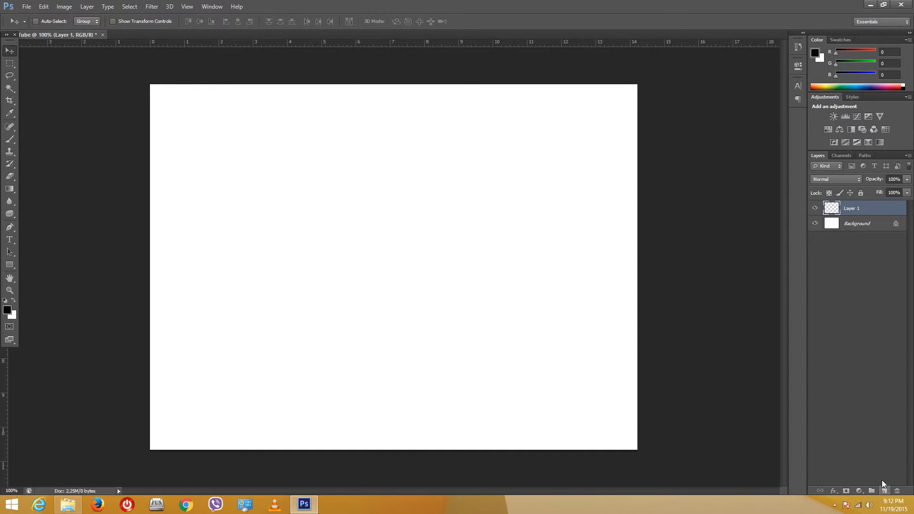
pyautogui.doubleClick(850, 209)
pyautogui.write('Rectangle')
pyautogui.click(490, 139)
# Make a rectangular marquee selection about 7 by 5 inches in the canvas's upper left area and fill it with black on the Rectangle layer
pyautogui.click(10, 64)
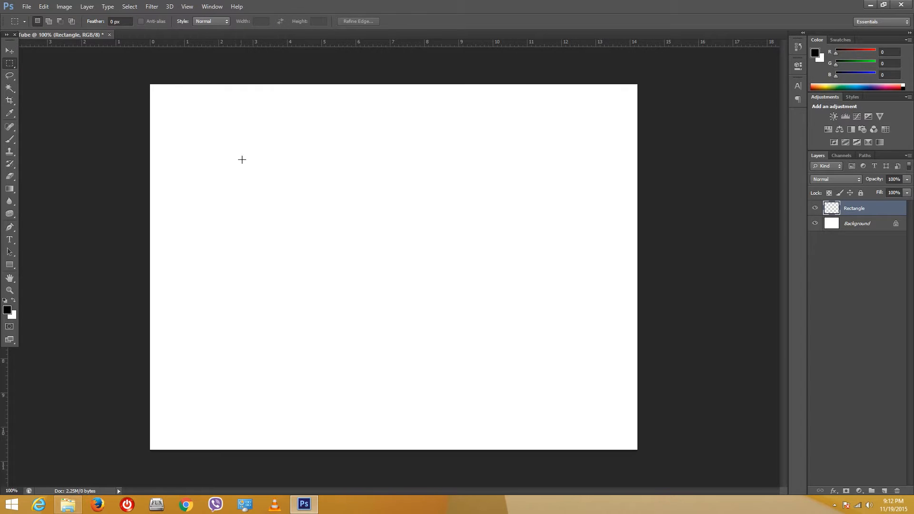
pyautogui.moveTo(223, 111); pyautogui.dragTo(469, 290)
pyautogui.click(853, 229)
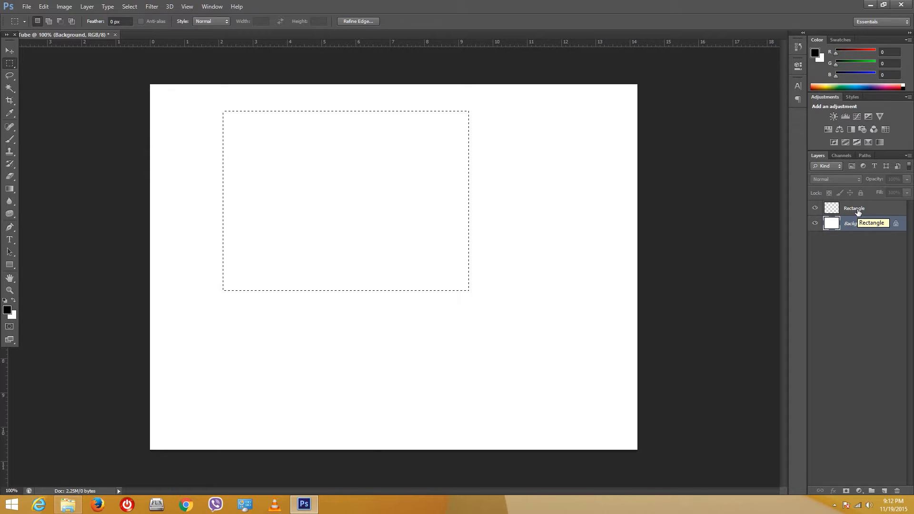
pyautogui.click(857, 211)
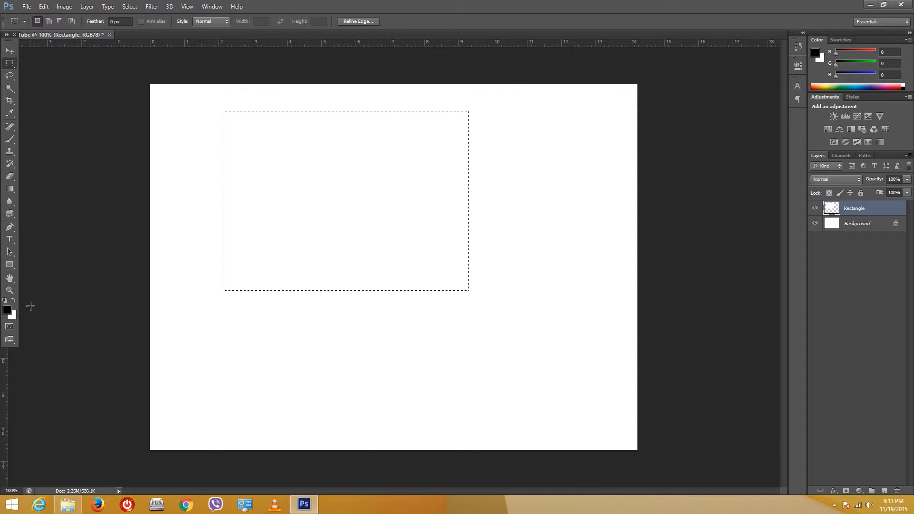
pyautogui.hotkey('alt', 'BackSpace')
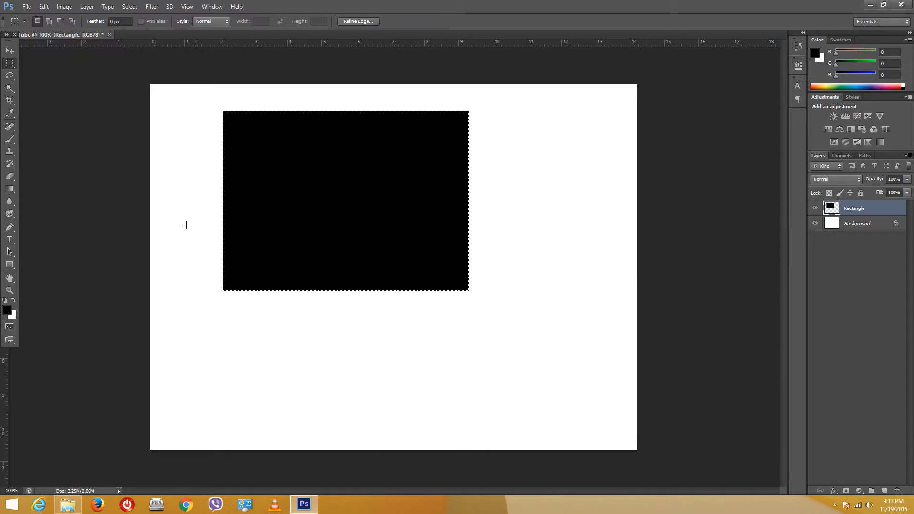
# Set the foreground colour to bright red (RGB 233, 16, 16) and the background colour to a medium blue
pyautogui.click(7, 310)
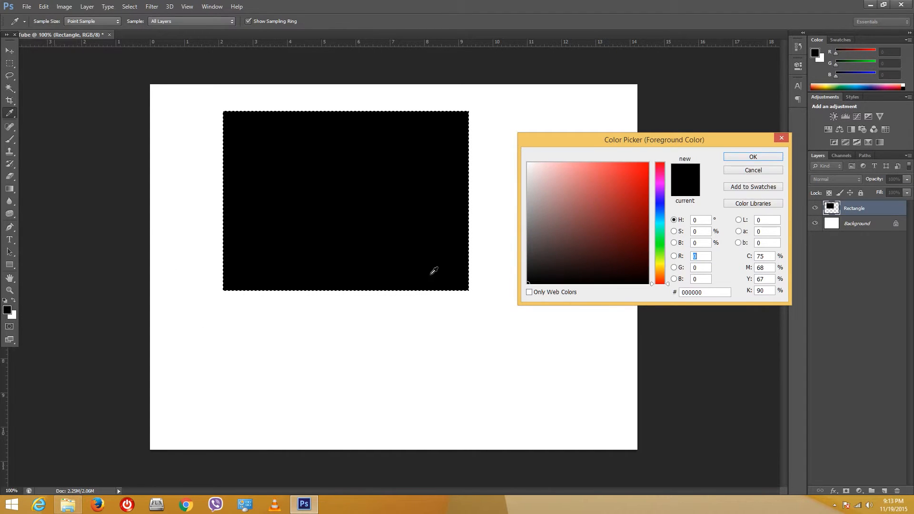
pyautogui.click(640, 173)
pyautogui.click(780, 160)
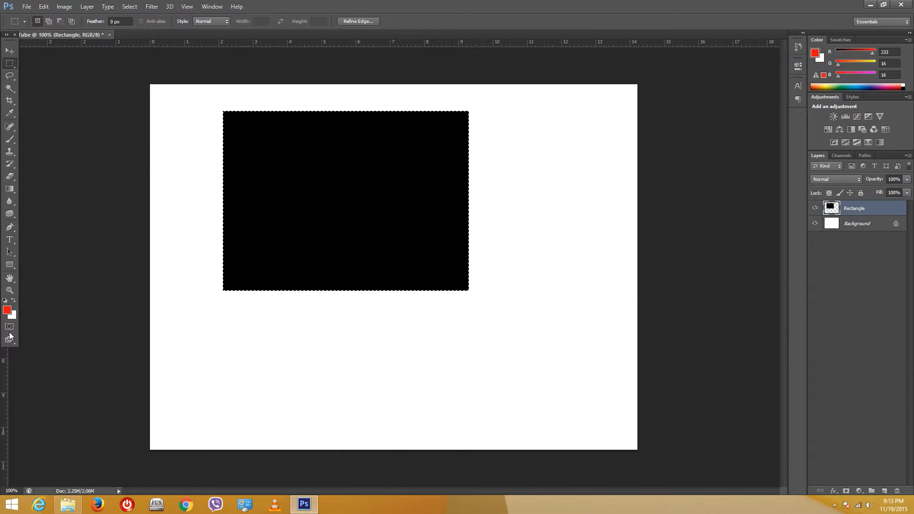
pyautogui.click(13, 316)
pyautogui.click(660, 216)
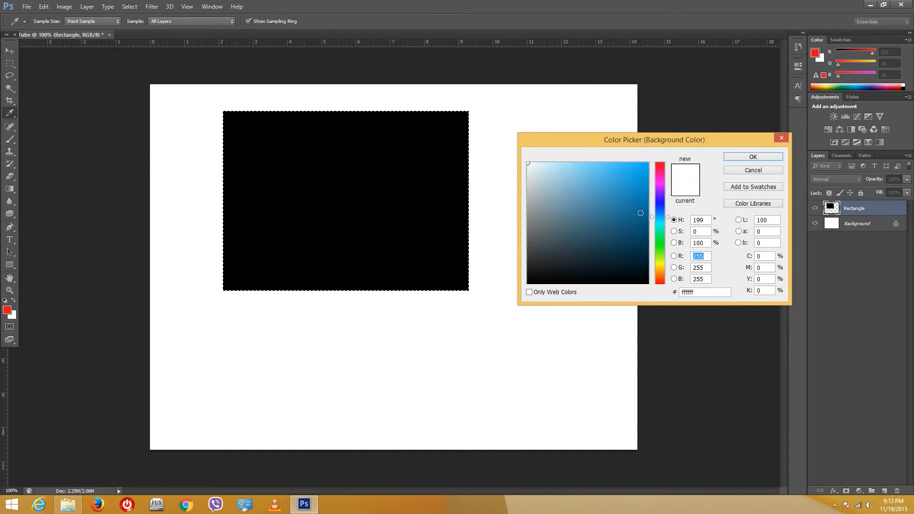
pyautogui.click(636, 194)
pyautogui.click(752, 157)
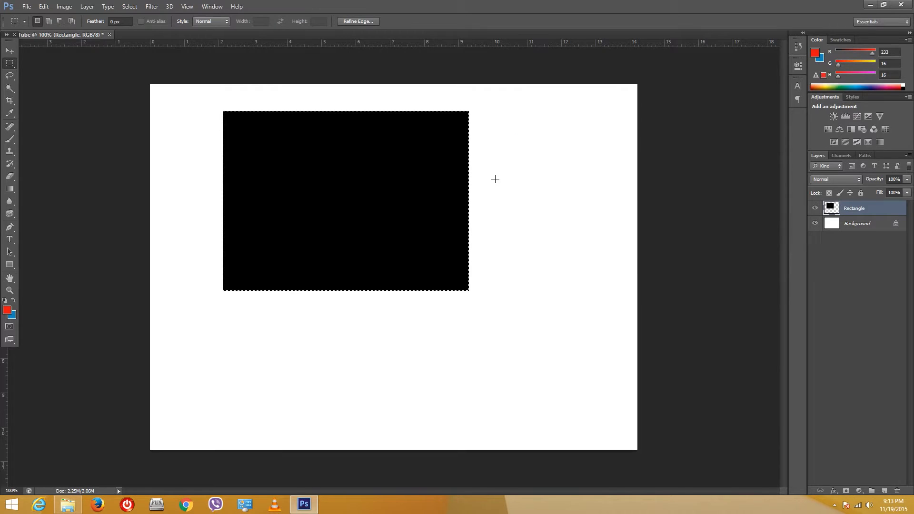
# Fill the selected rectangle with the blue background colour and refill it with the red foreground colour
pyautogui.hotkey('ctrl', 'BackSpace')
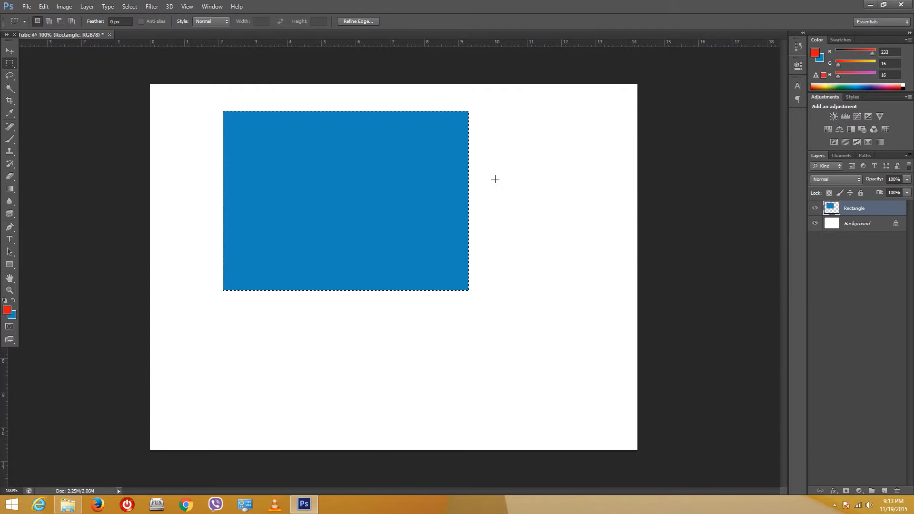
pyautogui.hotkey('alt', 'BackSpace')
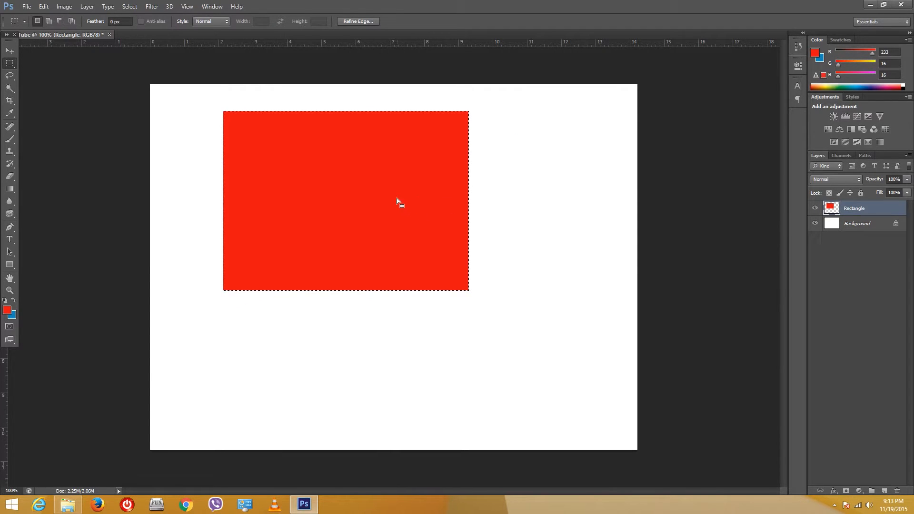
# Reset the foreground and background colours to default and fill a rectangular selection about 3 by 2.3 inches below the red rectangle with black
pyautogui.click(13, 299)
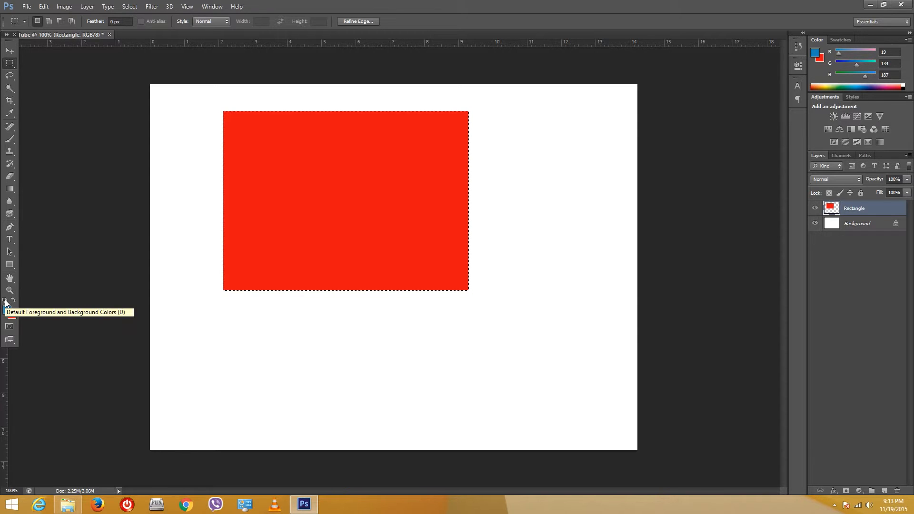
pyautogui.click(5, 303)
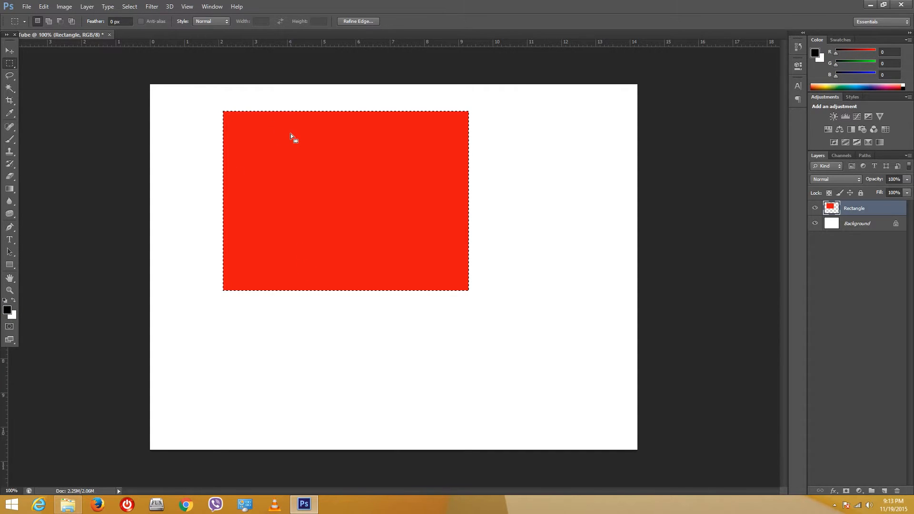
pyautogui.moveTo(239, 309); pyautogui.dragTo(342, 389)
pyautogui.hotkey('alt', 'BackSpace')
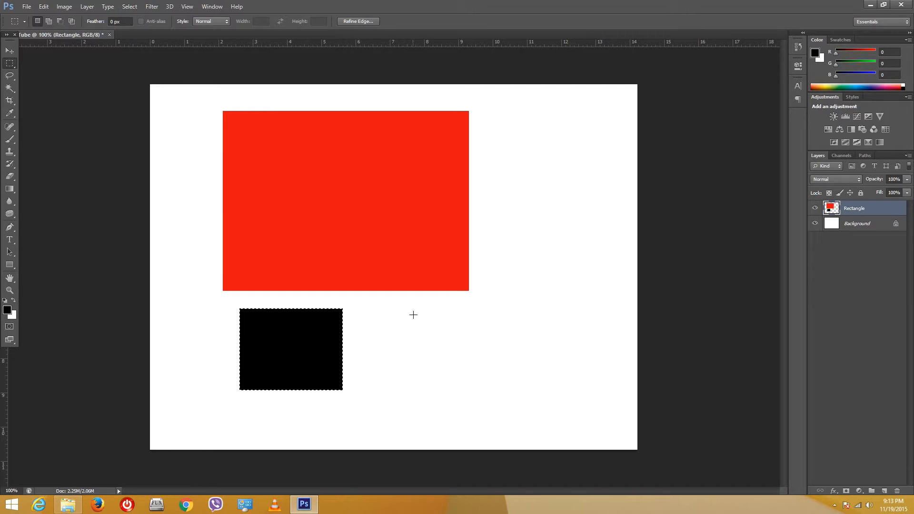
# Move the Rectangle layer's red and black shapes together about 0.6 inch right and 0.4 inch down
pyautogui.click(10, 51)
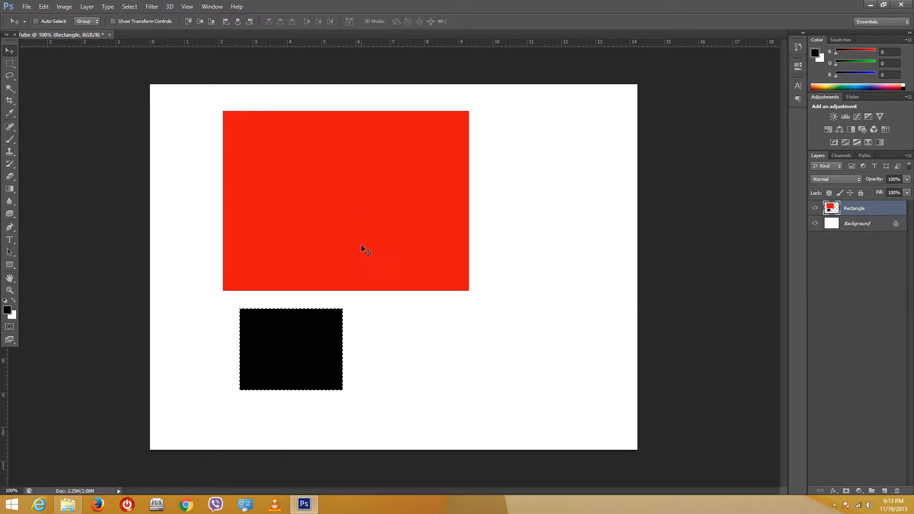
pyautogui.moveTo(361, 244)
pyautogui.mouseDown()
pyautogui.moveTo(401, 226)
pyautogui.moveTo(369, 253)
pyautogui.moveTo(401, 235)
pyautogui.moveTo(372, 241)
pyautogui.mouseUp()
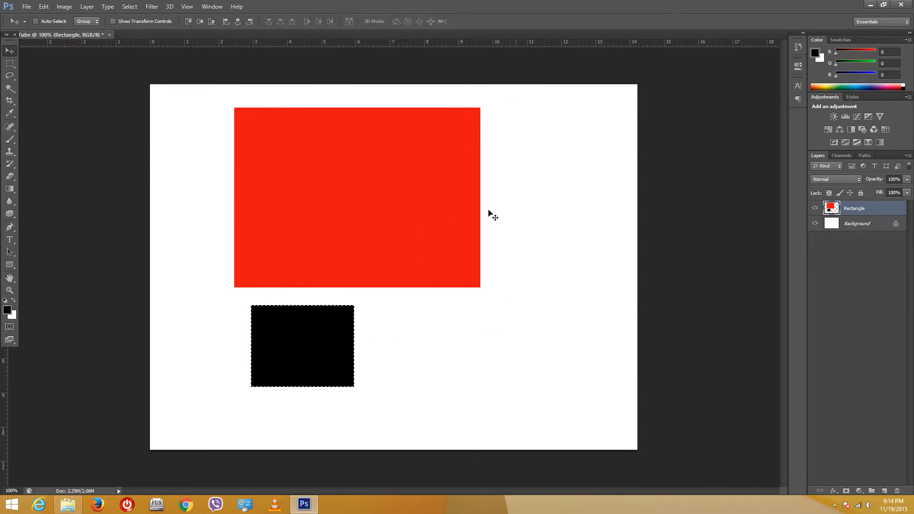
pyautogui.moveTo(399, 200); pyautogui.dragTo(410, 219)
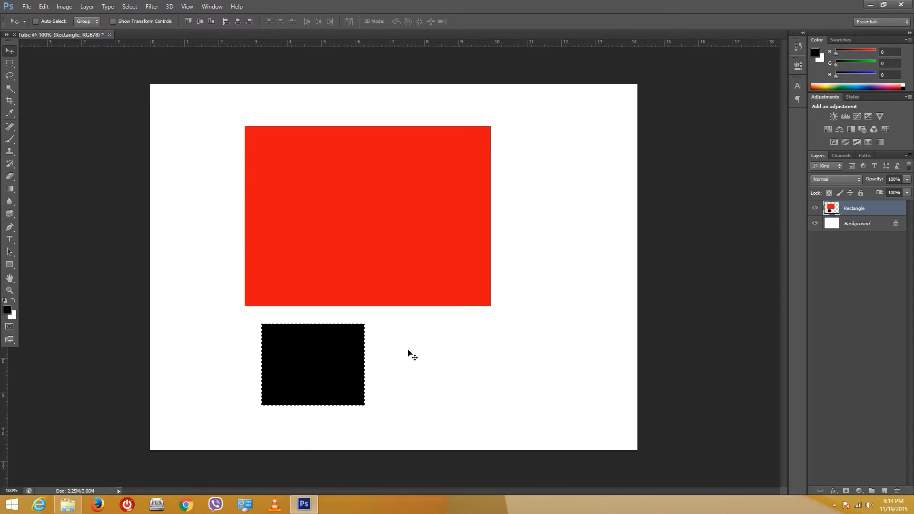
# Add a new layer above Rectangle and rename it Rectangle2
pyautogui.click(885, 491)
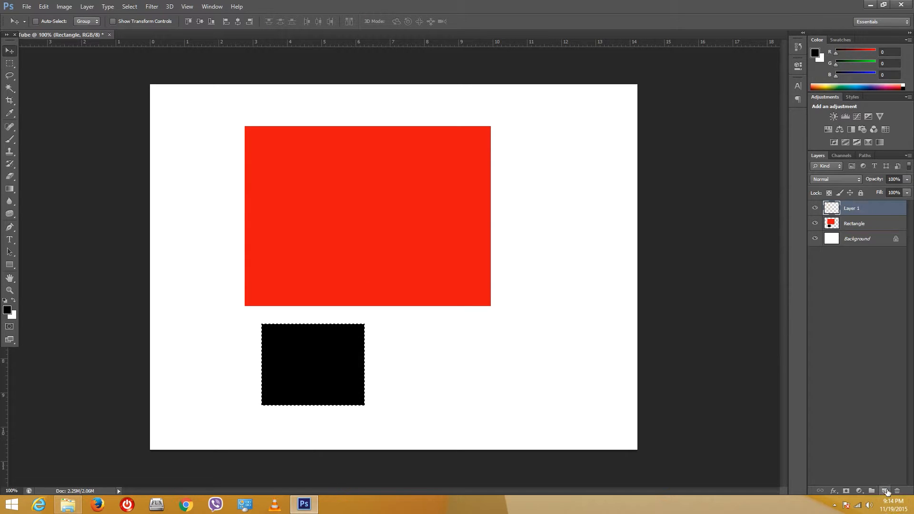
pyautogui.doubleClick(852, 210)
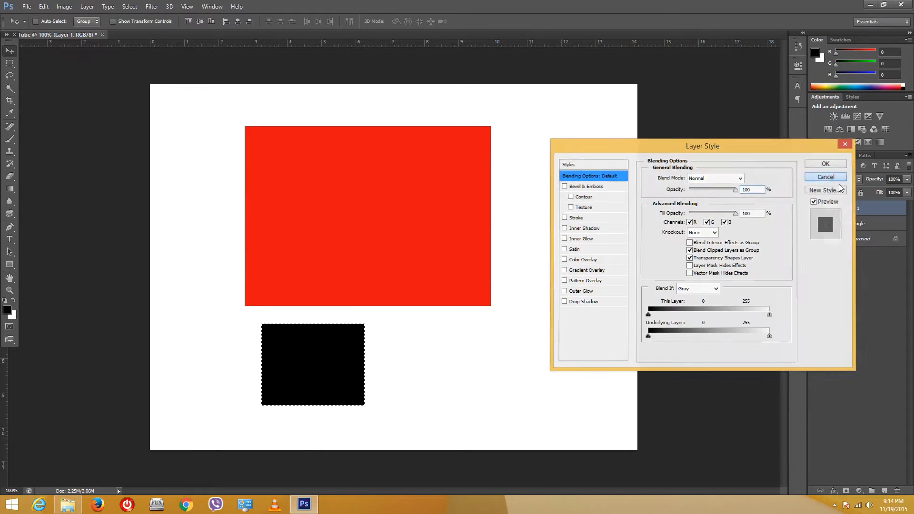
pyautogui.click(829, 179)
pyautogui.doubleClick(854, 211)
pyautogui.write('Re')
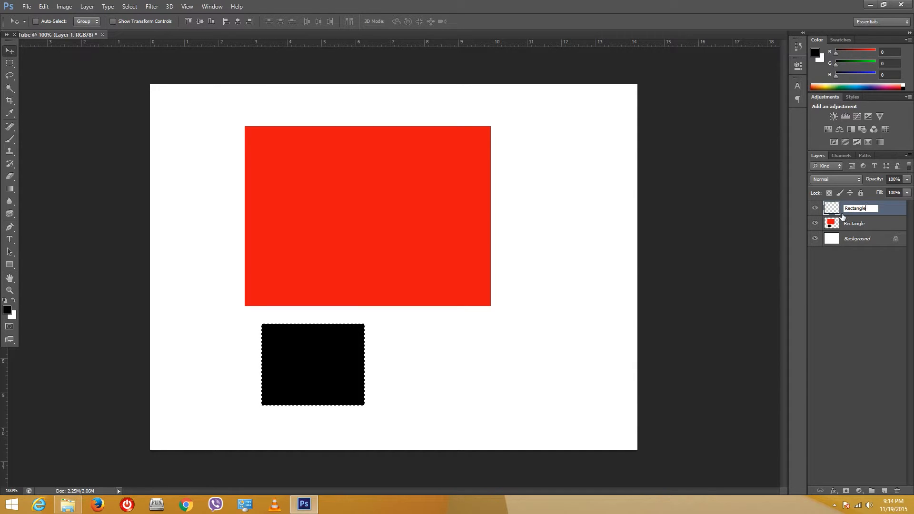
pyautogui.write('ctangle2')
pyautogui.press('Return')
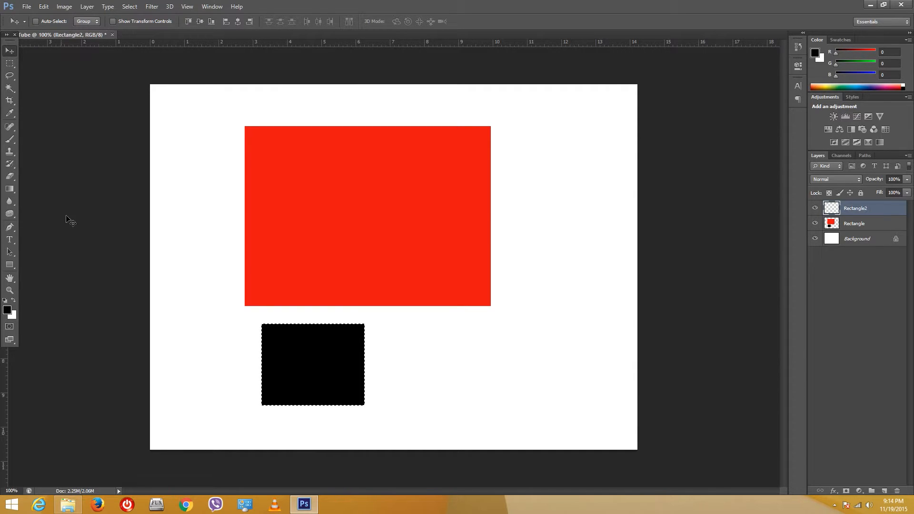
# Fill a rectangular selection about 3 by 2.2 inches, right of the small black rectangle, with black on the Rectangle2 layer
pyautogui.click(10, 64)
pyautogui.moveTo(414, 331); pyautogui.dragTo(517, 407)
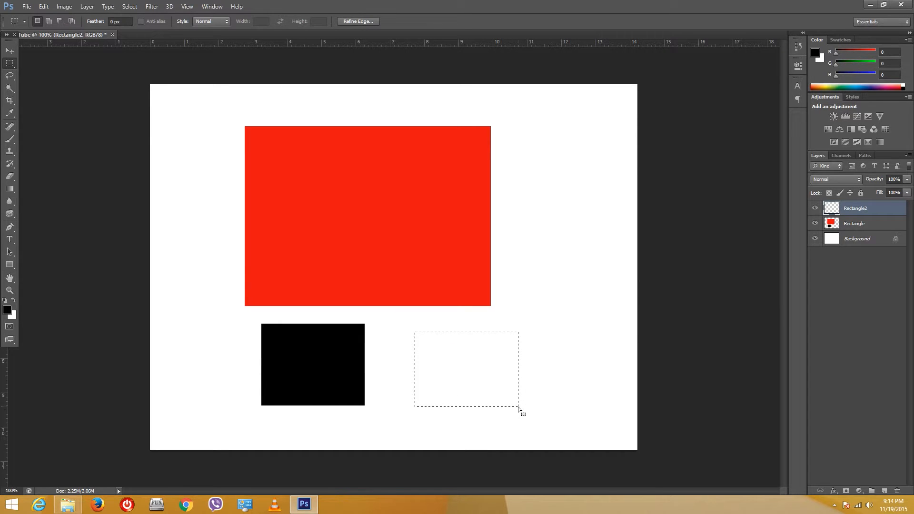
pyautogui.hotkey('alt', 'BackSpace')
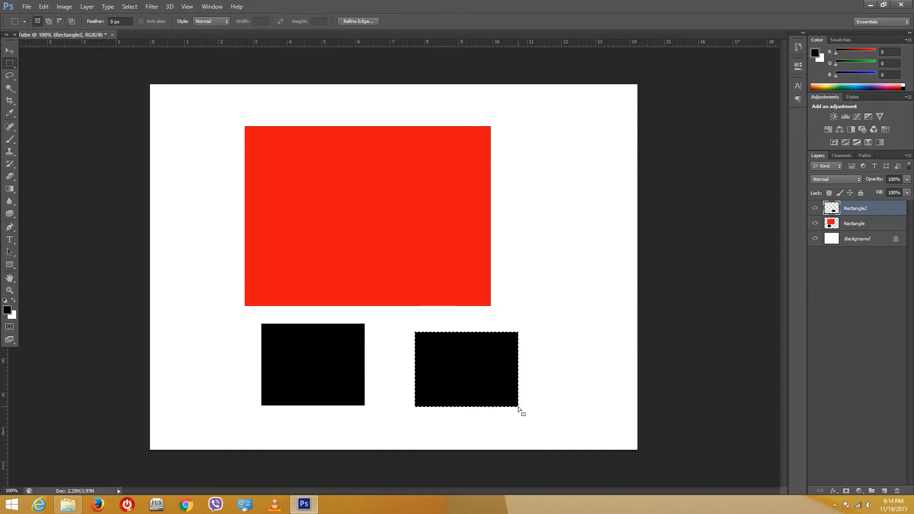
# Move the new black rectangle over the red rectangle's lower right corner and reorder Rectangle2 below the Rectangle layer
pyautogui.click(10, 50)
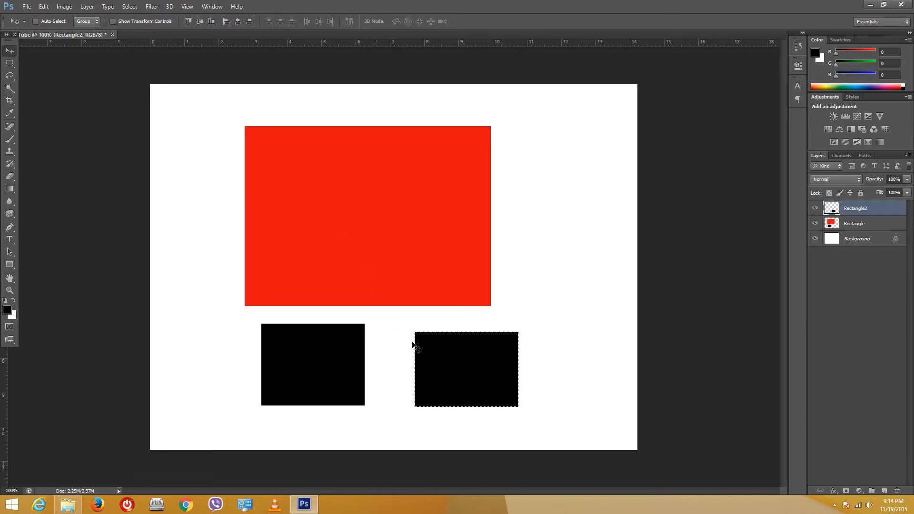
pyautogui.moveTo(495, 378); pyautogui.dragTo(469, 275)
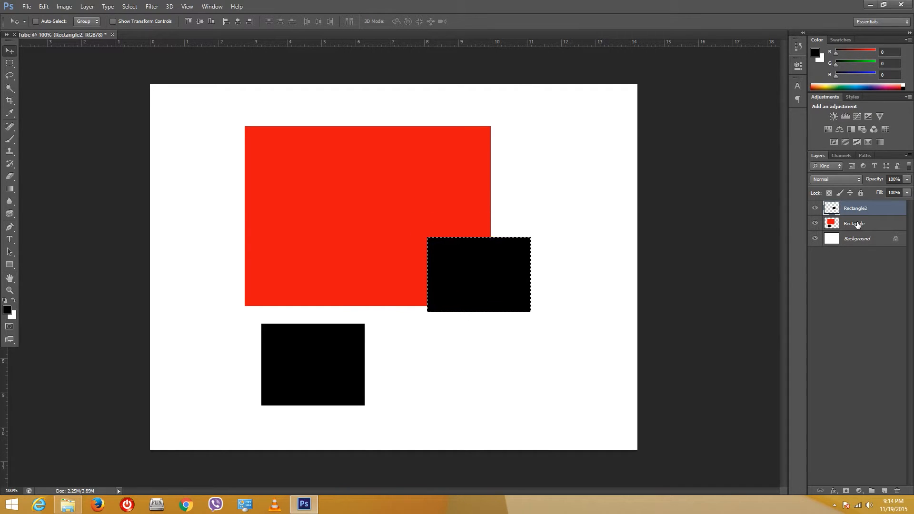
pyautogui.moveTo(852, 210); pyautogui.dragTo(851, 230)
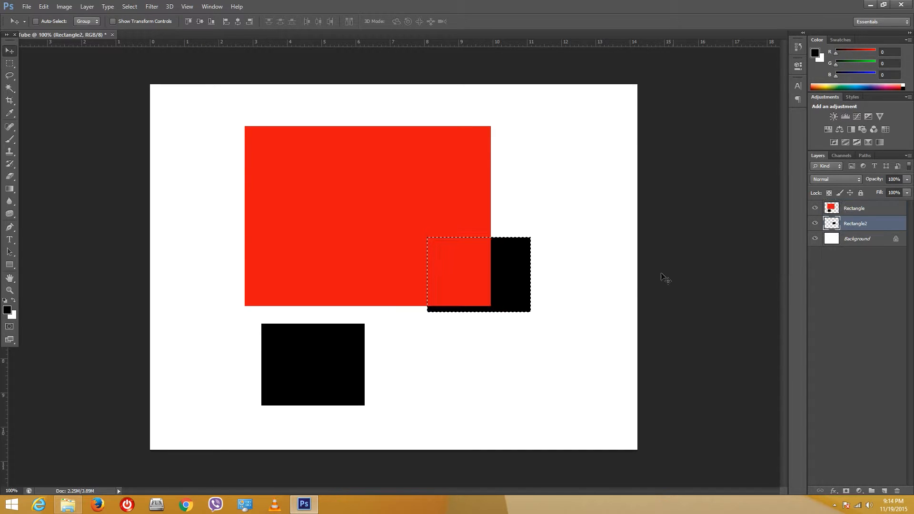
# Clear the selection and move the Rectangle2 shape about 1 inch right and slightly up, beside the red rectangle
pyautogui.click(881, 208)
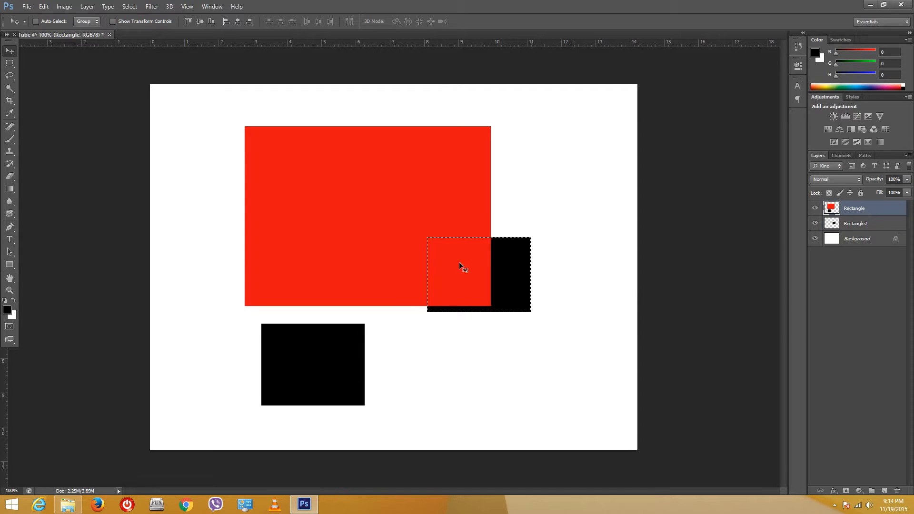
pyautogui.moveTo(519, 267)
pyautogui.mouseDown()
pyautogui.moveTo(502, 289)
pyautogui.moveTo(514, 261)
pyautogui.moveTo(519, 268)
pyautogui.mouseUp()
pyautogui.click(854, 224)
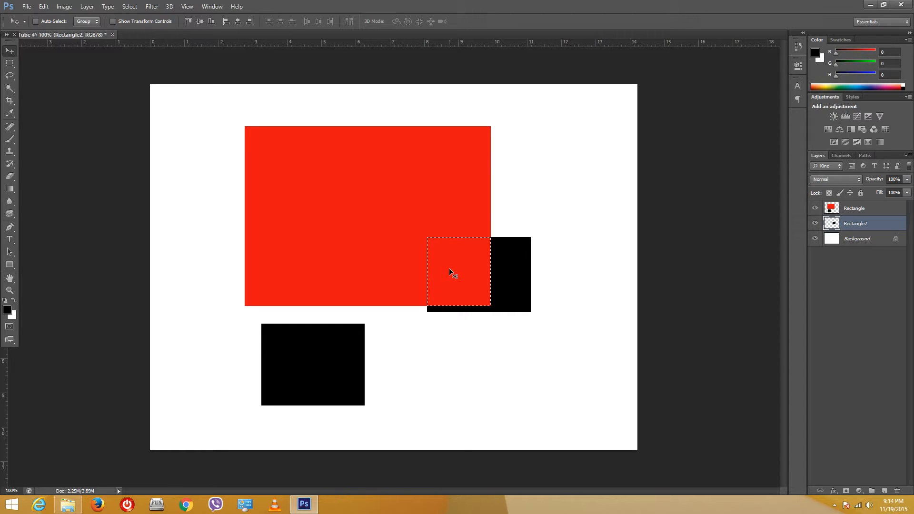
pyautogui.hotkey('ctrl', 'd')
pyautogui.moveTo(520, 292); pyautogui.dragTo(553, 283)
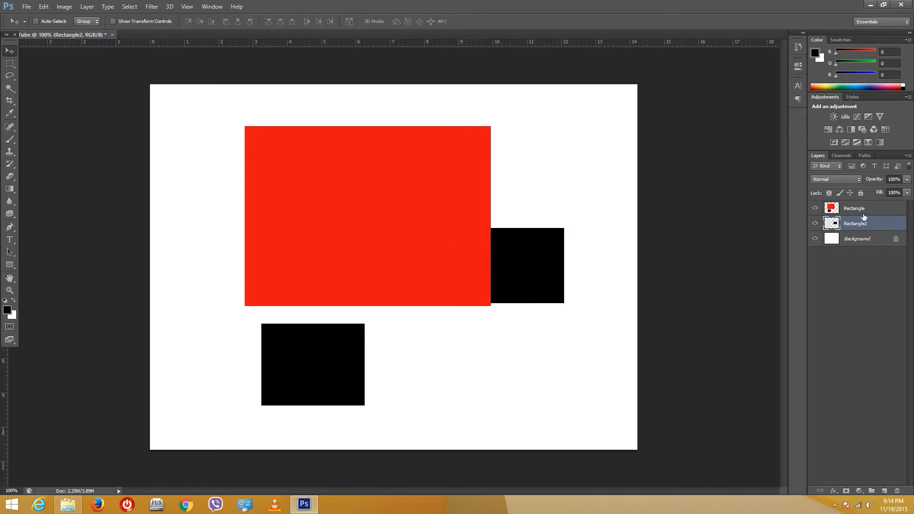
# Move the Rectangle layer's shapes about 0.9 inch right and 0.6 inch up so red overlaps the Rectangle2 shape
pyautogui.click(849, 209)
pyautogui.moveTo(403, 181); pyautogui.dragTo(431, 161)
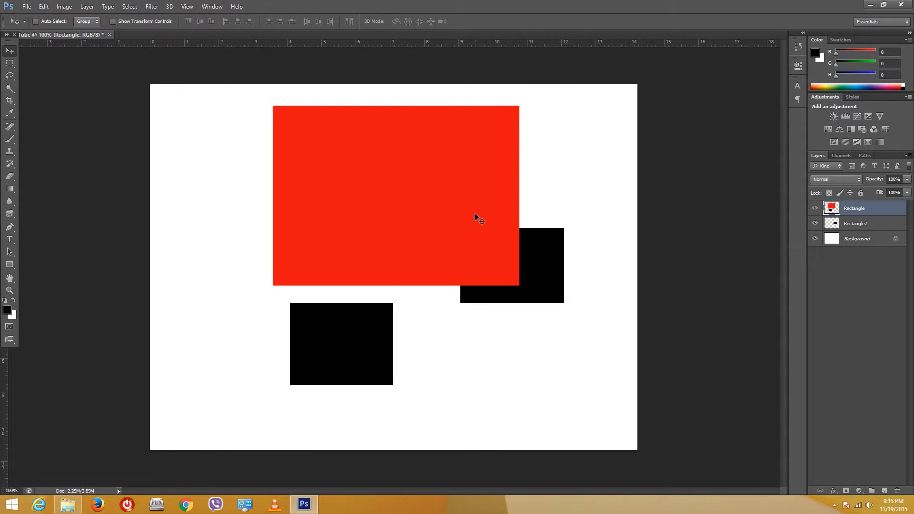
pyautogui.moveTo(469, 213); pyautogui.dragTo(510, 246)
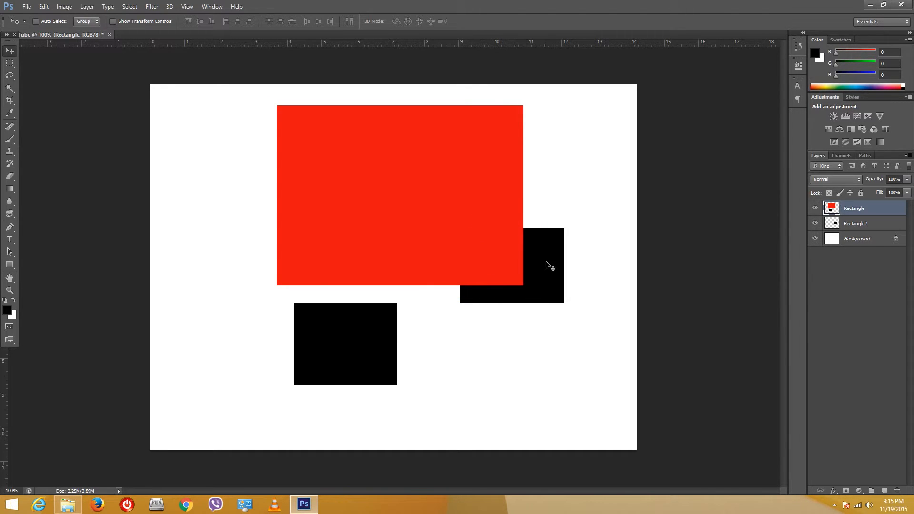
# Set the Rectangle layer's opacity to 61% and move its shapes about 1 inch right and 0.3 inch down
pyautogui.click(908, 180)
pyautogui.moveTo(906, 190); pyautogui.dragTo(887, 190)
pyautogui.moveTo(449, 190); pyautogui.dragTo(482, 204)
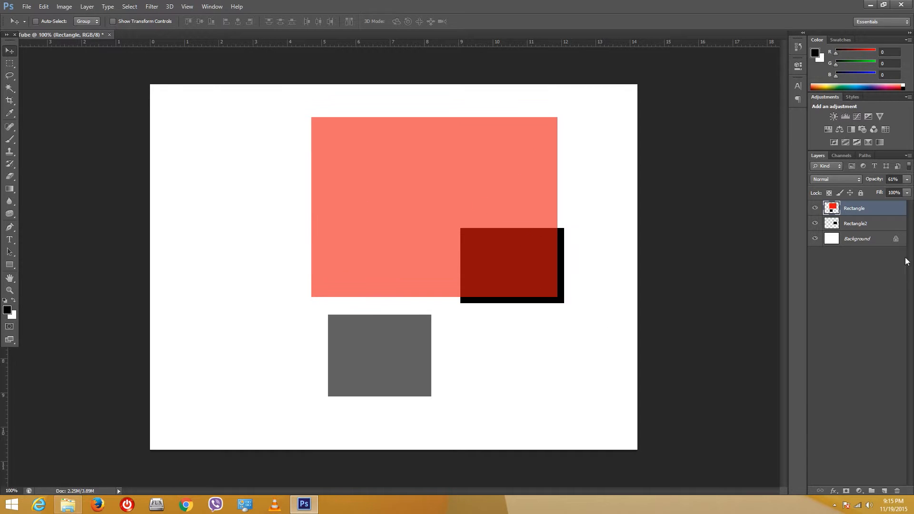
# Raise Rectangle2 above the Rectangle layer and place its shape inside the red rectangle at 75% opacity
pyautogui.moveTo(852, 224)
pyautogui.mouseDown()
pyautogui.moveTo(838, 207)
pyautogui.moveTo(851, 210)
pyautogui.mouseUp()
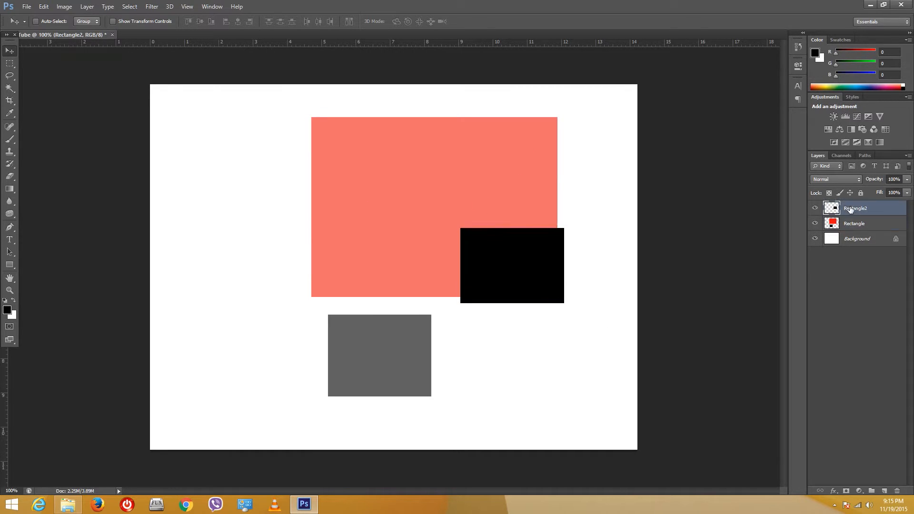
pyautogui.click(907, 180)
pyautogui.moveTo(900, 192); pyautogui.dragTo(891, 192)
pyautogui.moveTo(547, 285); pyautogui.dragTo(431, 248)
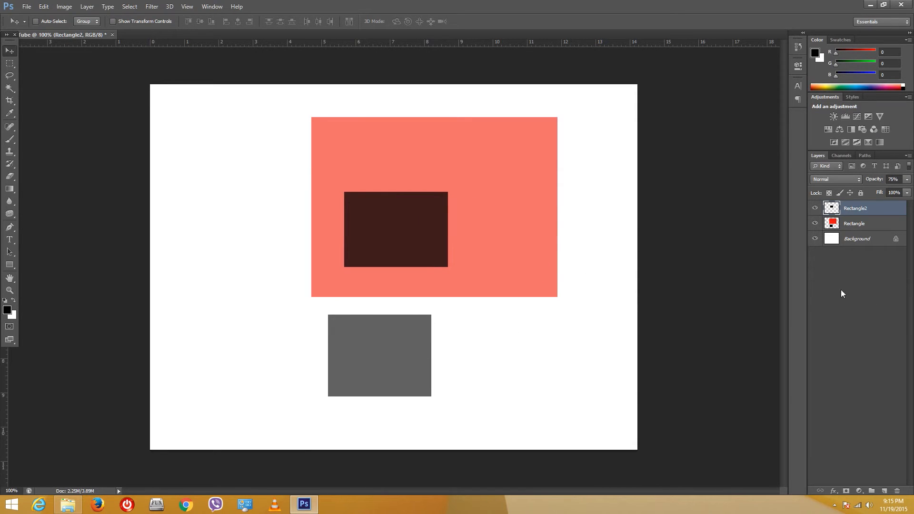
# Set the opacity of both the Rectangle2 and Rectangle layers to 100%
pyautogui.click(907, 181)
pyautogui.moveTo(890, 191); pyautogui.dragTo(900, 192)
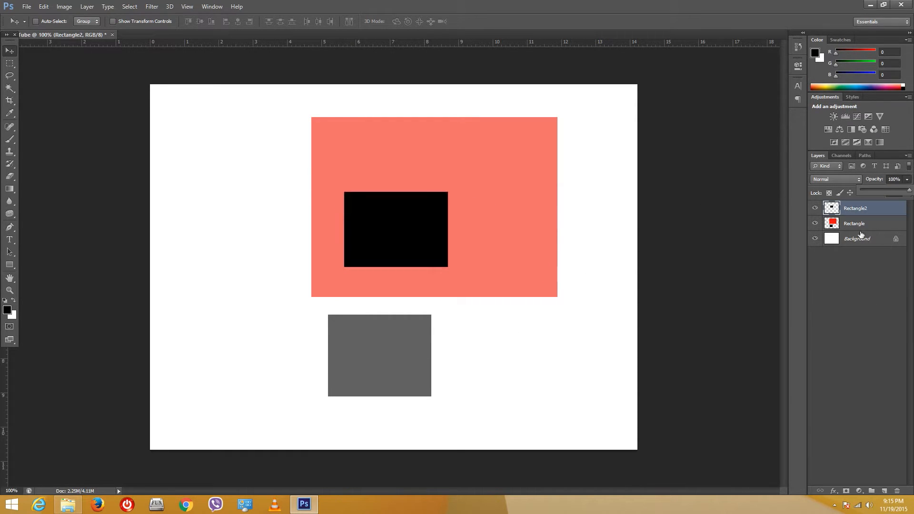
pyautogui.click(839, 227)
pyautogui.click(907, 180)
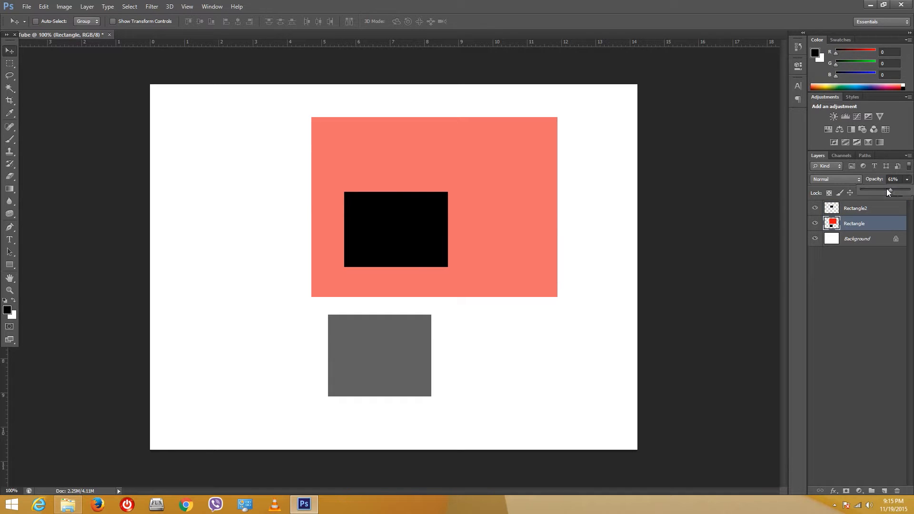
pyautogui.moveTo(891, 192); pyautogui.dragTo(901, 192)
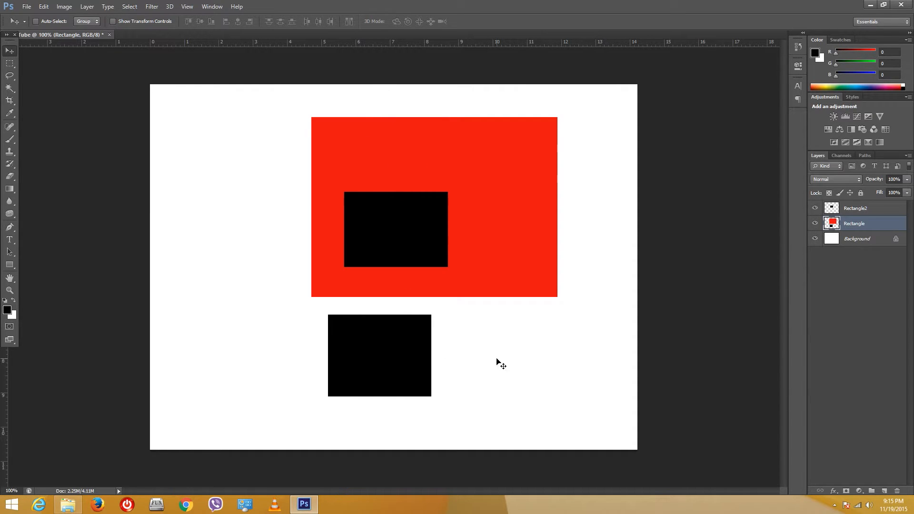
# Delete the Rectangle2 layer
pyautogui.click(861, 209)
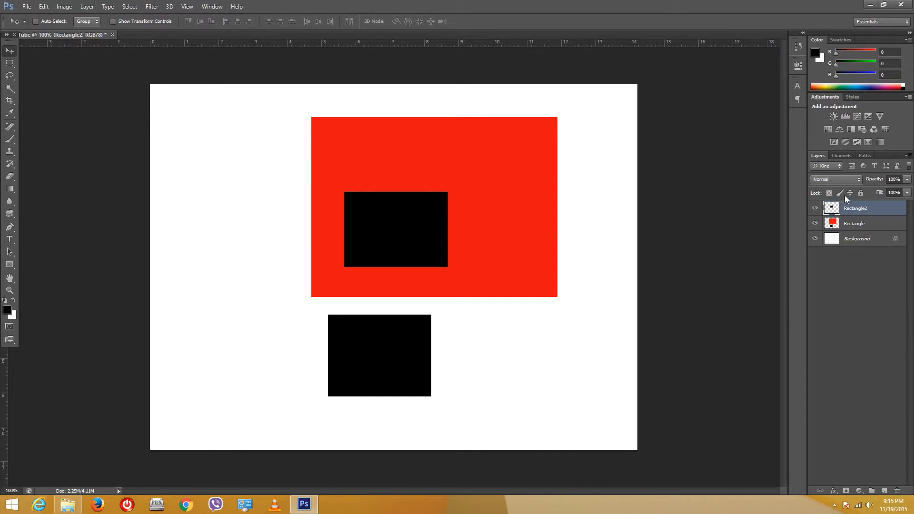
pyautogui.click(896, 491)
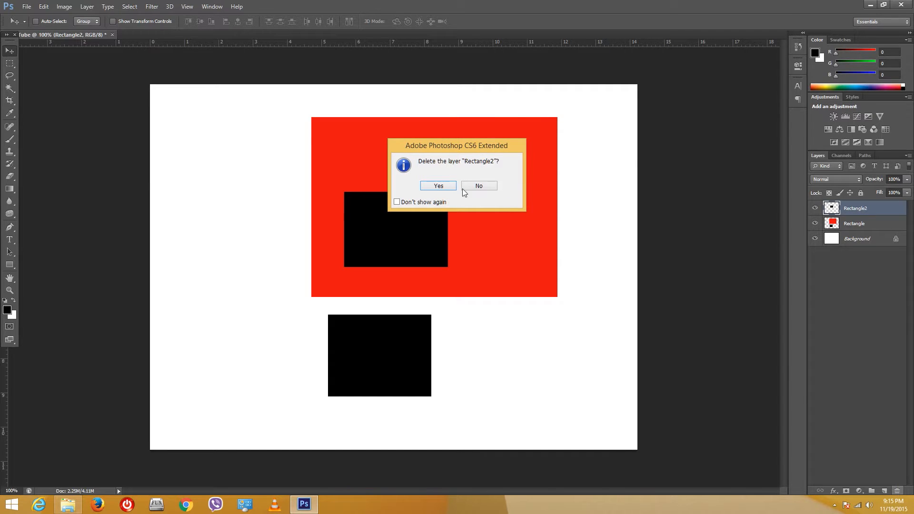
pyautogui.click(438, 186)
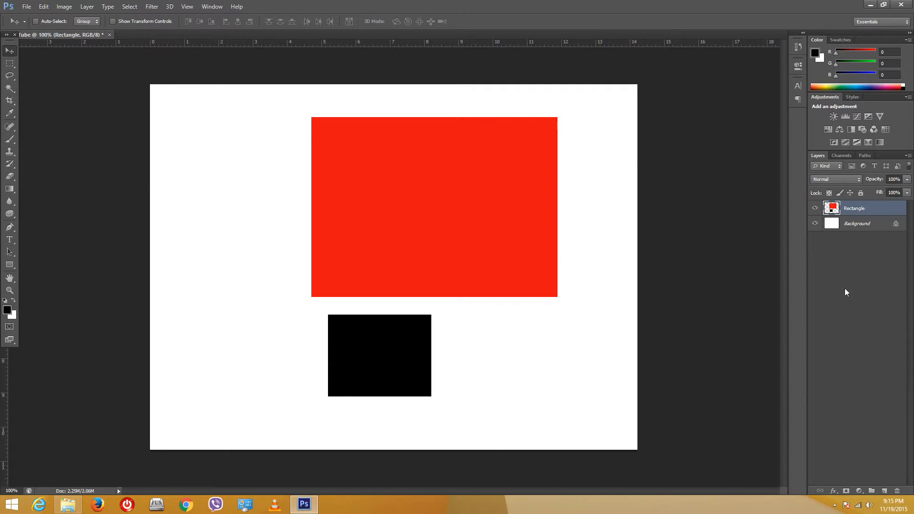
# Toggle the Rectangle layer's visibility off and on several times, leaving the layer hidden
pyautogui.click(814, 210)
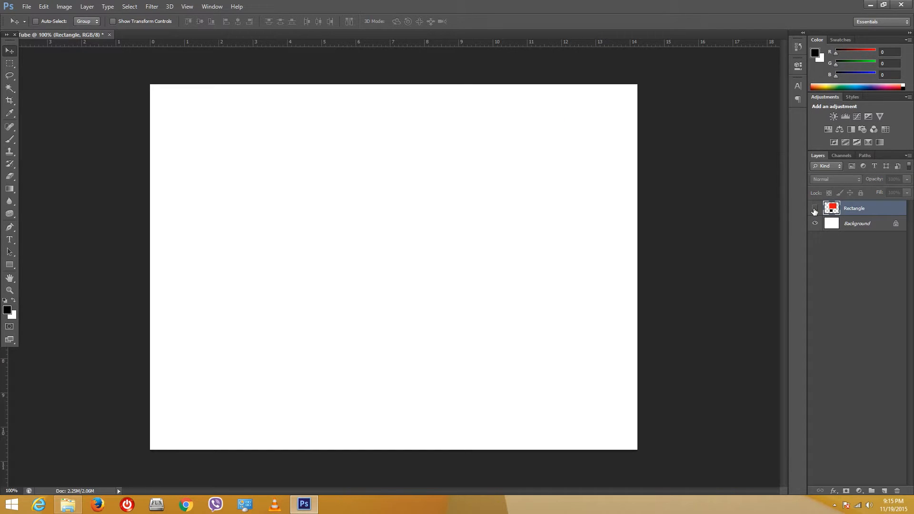
pyautogui.click(814, 209)
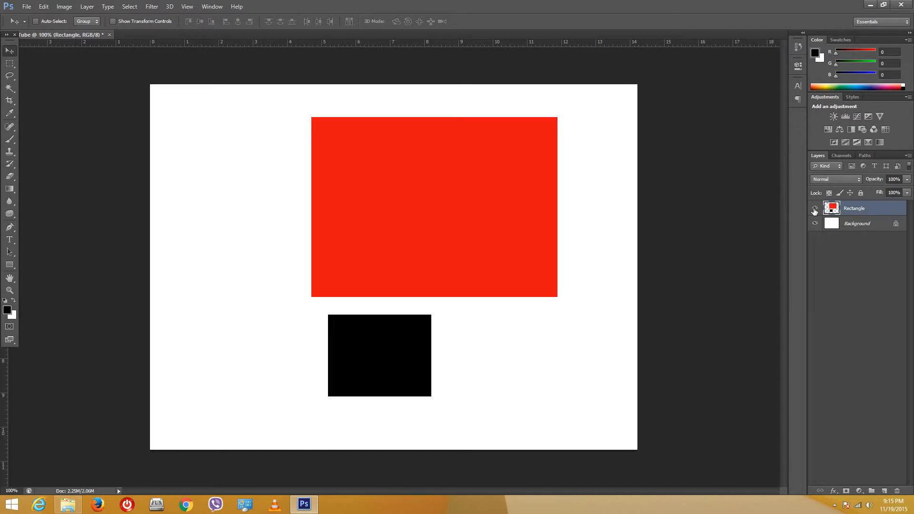
pyautogui.click(814, 209)
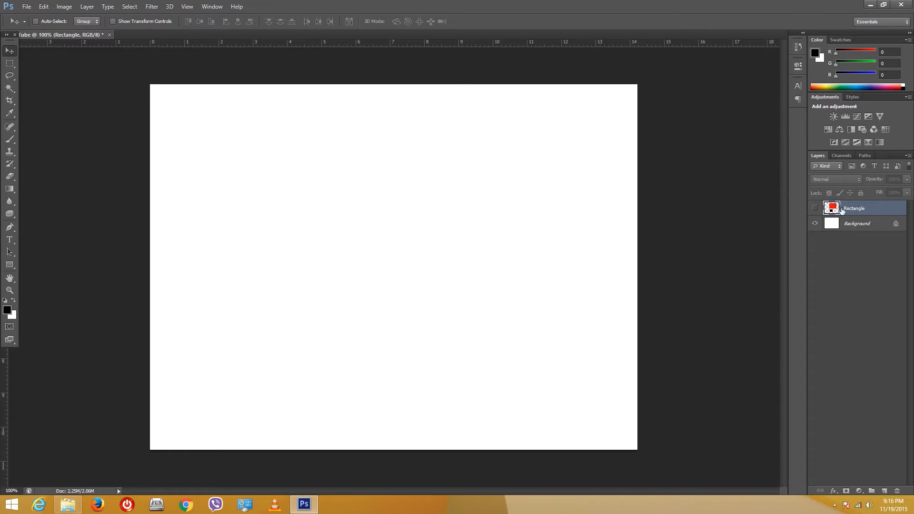
pyautogui.click(814, 209)
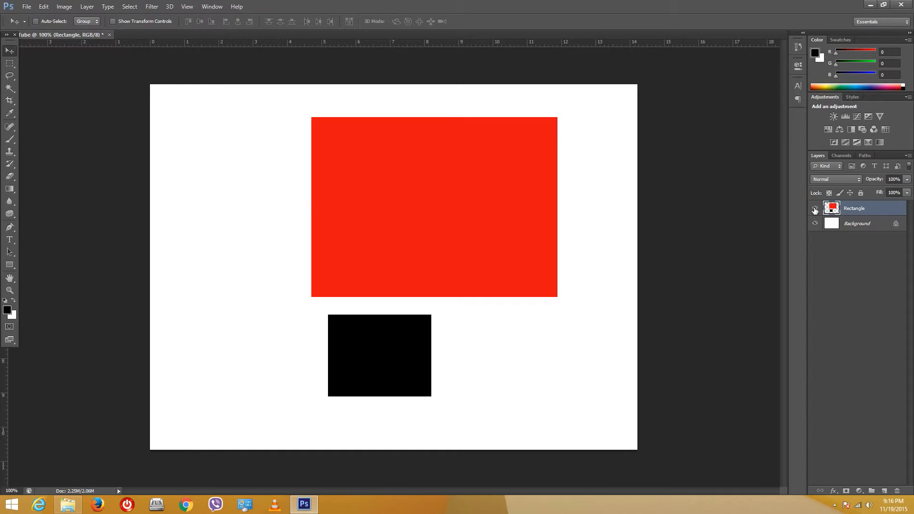
pyautogui.click(814, 210)
# Create a new layer above the Rectangle layer and name it Selection_Experiment
pyautogui.click(884, 490)
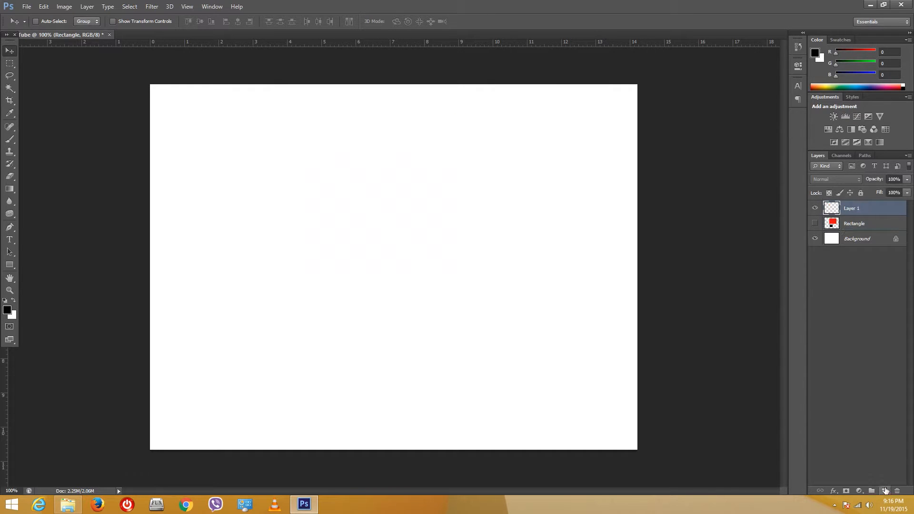
pyautogui.doubleClick(860, 202)
pyautogui.write('Se')
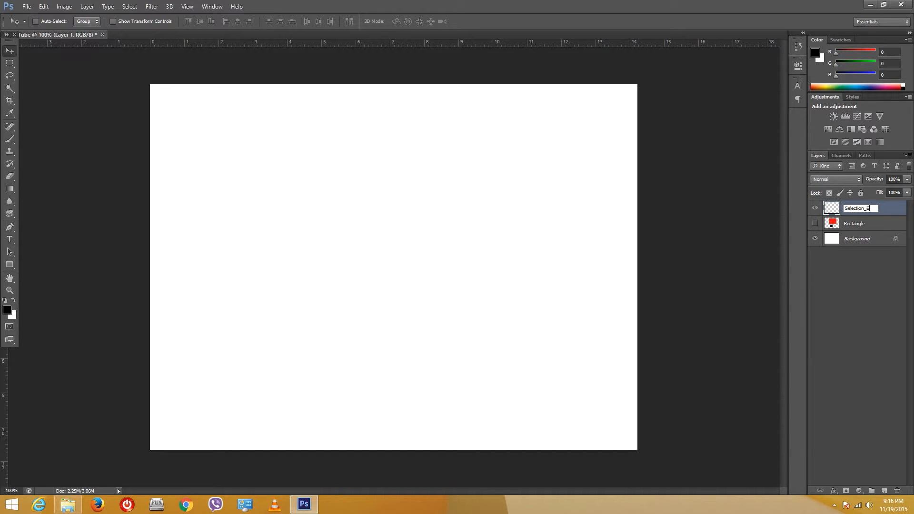
pyautogui.write('lection_Experiment')
pyautogui.press('Return')
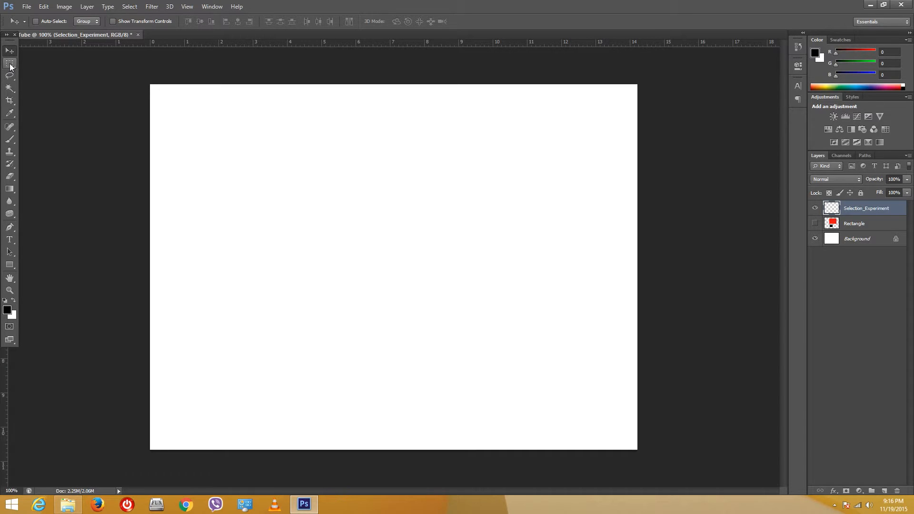
# Draw a large circular selection in the upper-left half of the canvas and fill it with the black foreground color
pyautogui.press('m')
pyautogui.click(10, 63)
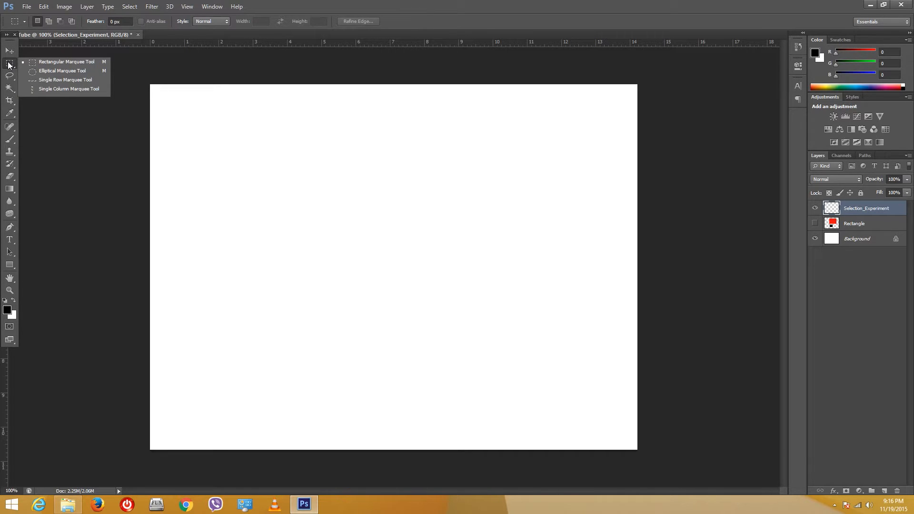
pyautogui.click(46, 71)
pyautogui.moveTo(217, 126); pyautogui.dragTo(401, 375)
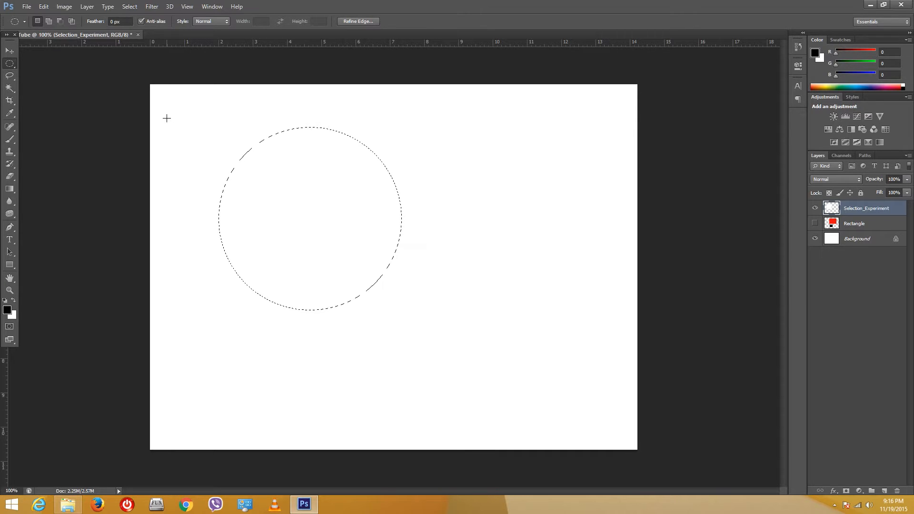
pyautogui.hotkey('alt', 'BackSpace')
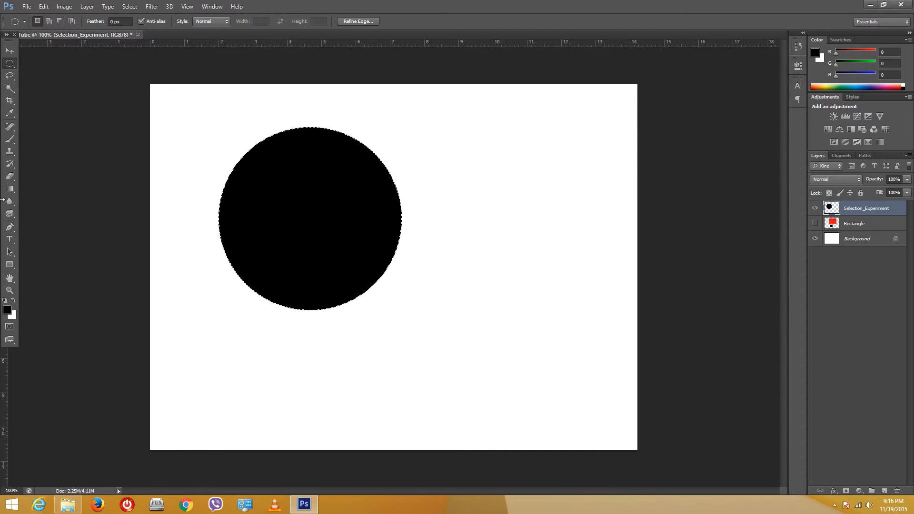
# Set the foreground color to red #e81919 and the background color to magenta #d41aaa
pyautogui.click(7, 309)
pyautogui.click(635, 174)
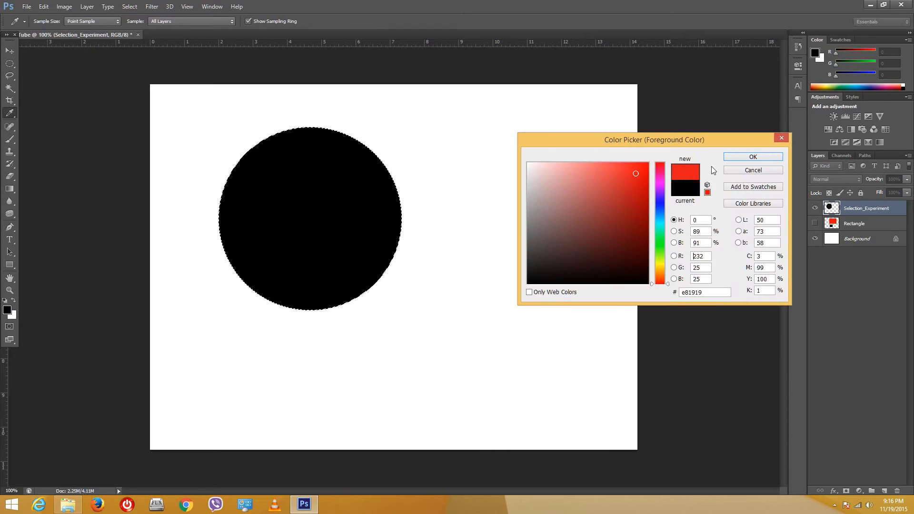
pyautogui.press('Return')
pyautogui.click(14, 316)
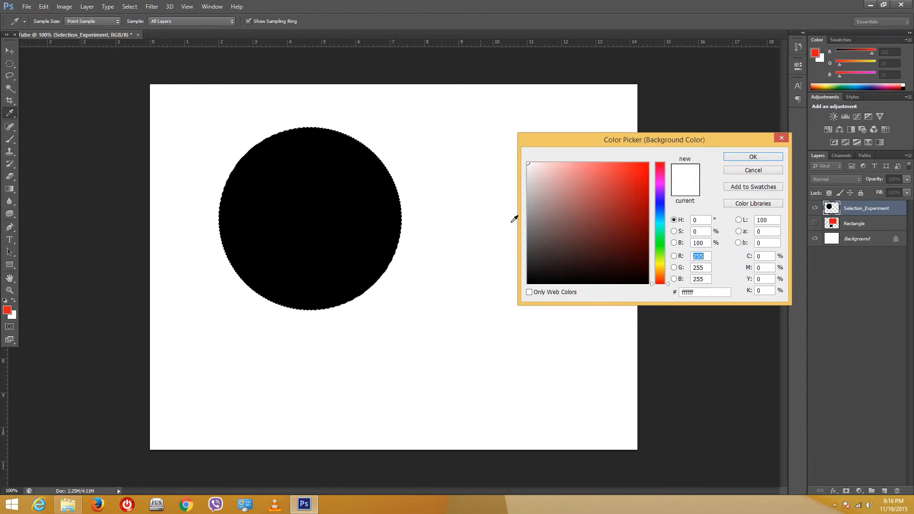
pyautogui.click(622, 206)
pyautogui.click(659, 178)
pyautogui.click(633, 183)
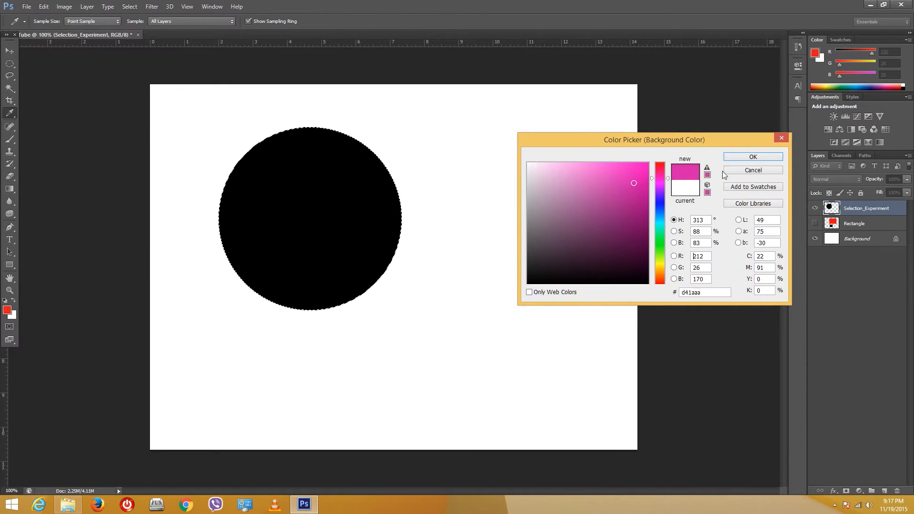
pyautogui.click(745, 158)
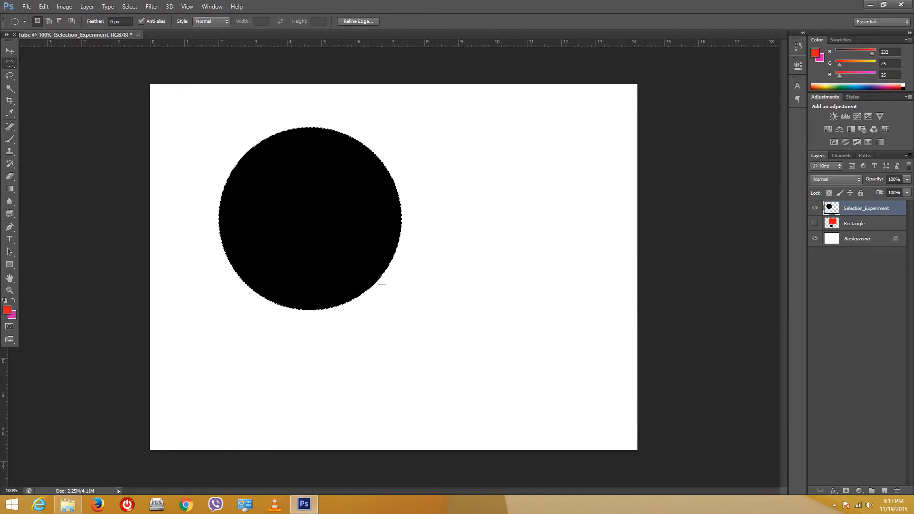
# Fill the selected circle with the magenta background color, refill it with the red foreground color, and deselect it
pyautogui.hotkey('ctrl', 'BackSpace')
pyautogui.hotkey('alt', 'BackSpace')
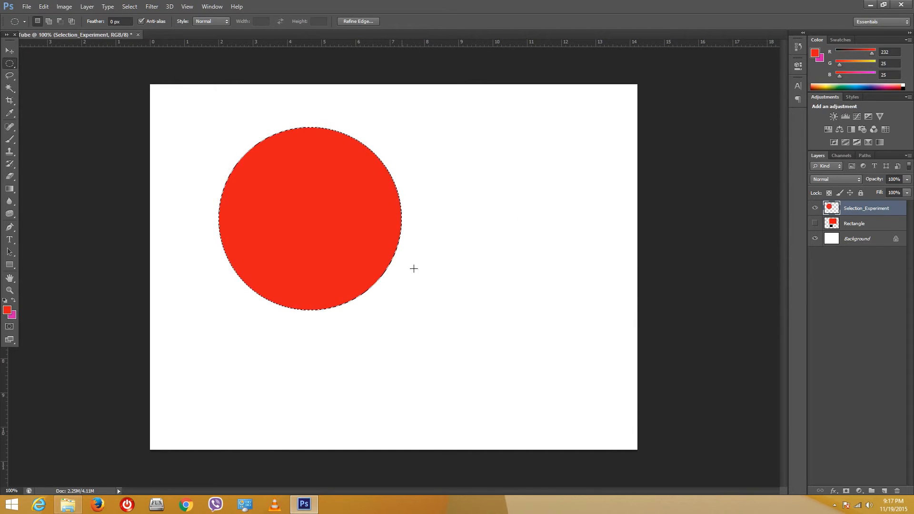
pyautogui.hotkey('ctrl', 'd')
# Draw a rectangular selection beside the red circle and extend it with two more rectangles in Add to selection mode
pyautogui.rightClick(11, 66)
pyautogui.click(47, 62)
pyautogui.moveTo(433, 97); pyautogui.dragTo(572, 219)
pyautogui.moveTo(440, 232); pyautogui.dragTo(575, 355)
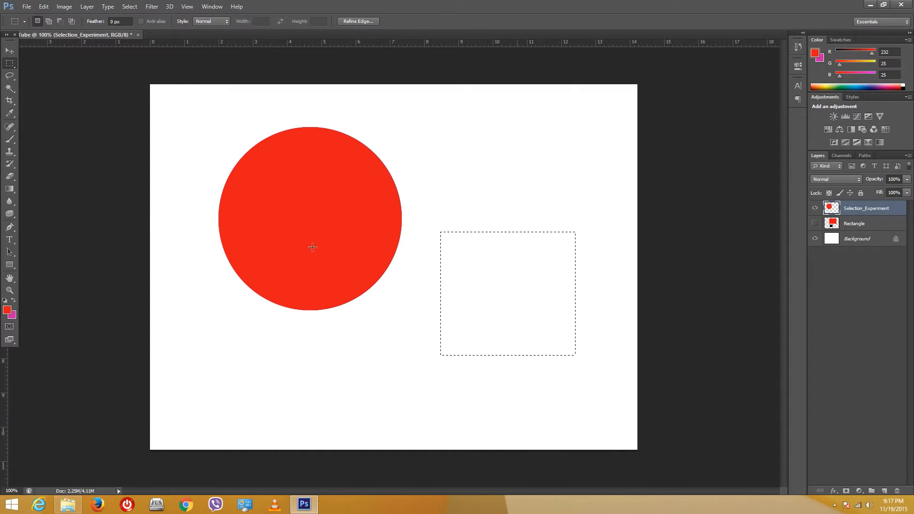
pyautogui.click(50, 22)
pyautogui.moveTo(472, 158); pyautogui.dragTo(562, 276)
pyautogui.moveTo(541, 179); pyautogui.dragTo(614, 272)
# Make a new circular selection beside the red circle and add a second, overlapping circle diagonally below it
pyautogui.moveTo(9, 62); pyautogui.dragTo(49, 72)
pyautogui.moveTo(421, 101); pyautogui.dragTo(541, 223)
pyautogui.click(48, 21)
pyautogui.moveTo(481, 181); pyautogui.dragTo(604, 300)
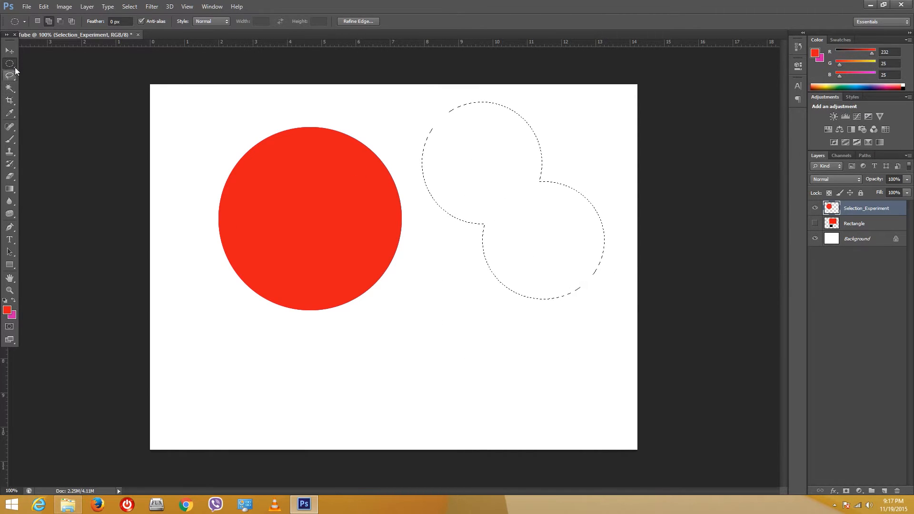
# Add a tall rectangle below the two selected circles and a smaller one overlapping its left edge to the selection
pyautogui.moveTo(16, 62); pyautogui.dragTo(45, 64)
pyautogui.moveTo(442, 186); pyautogui.dragTo(569, 395)
pyautogui.moveTo(413, 282); pyautogui.dragTo(472, 359)
# Subtract a rectangle from the selection's upper-right part and intersect the remainder with a larger rectangle
pyautogui.click(60, 21)
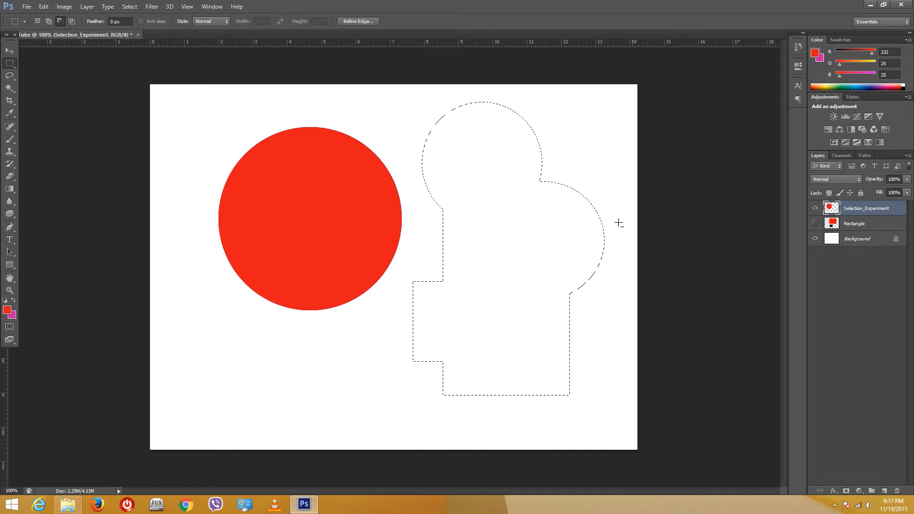
pyautogui.moveTo(491, 118); pyautogui.dragTo(602, 221)
pyautogui.click(71, 21)
pyautogui.moveTo(401, 141); pyautogui.dragTo(585, 337)
# Clear the combined selection, fill a single-row selection below the red circle with magenta, and place another single-row selection beneath it
pyautogui.rightClick(12, 69)
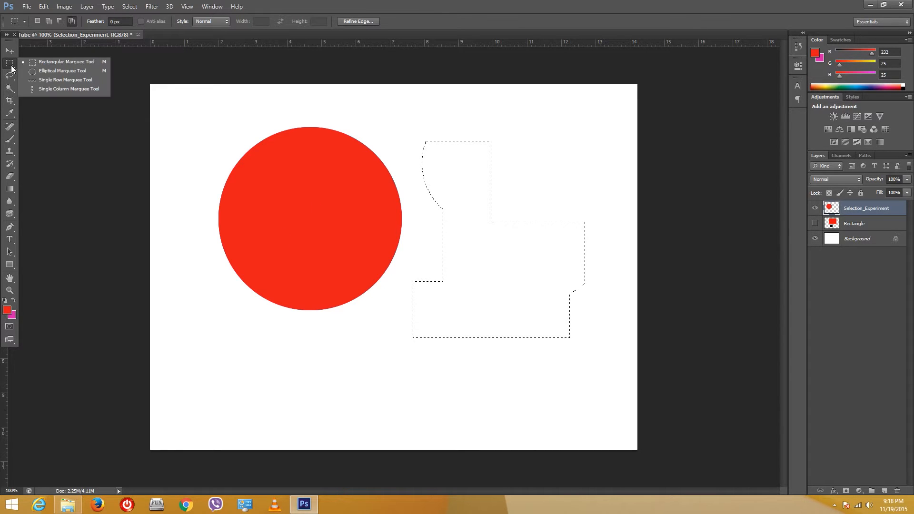
pyautogui.click(37, 72)
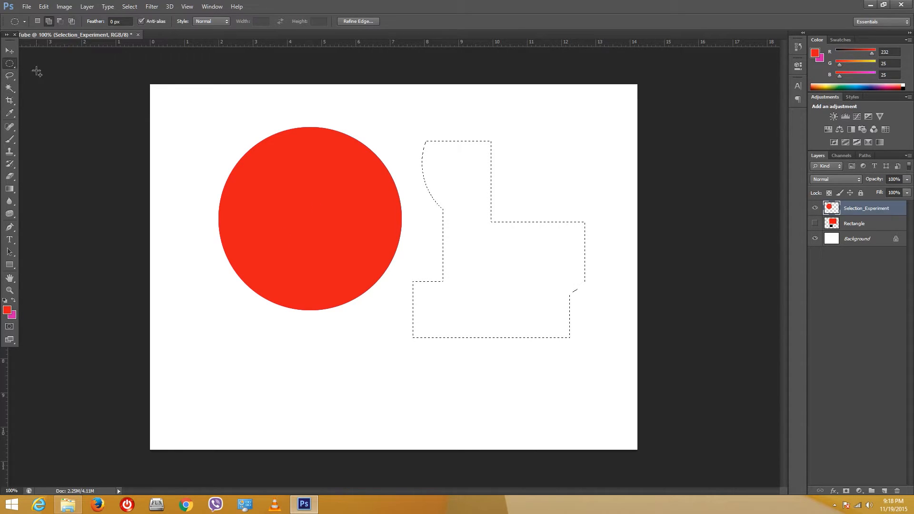
pyautogui.rightClick(12, 69)
pyautogui.click(49, 81)
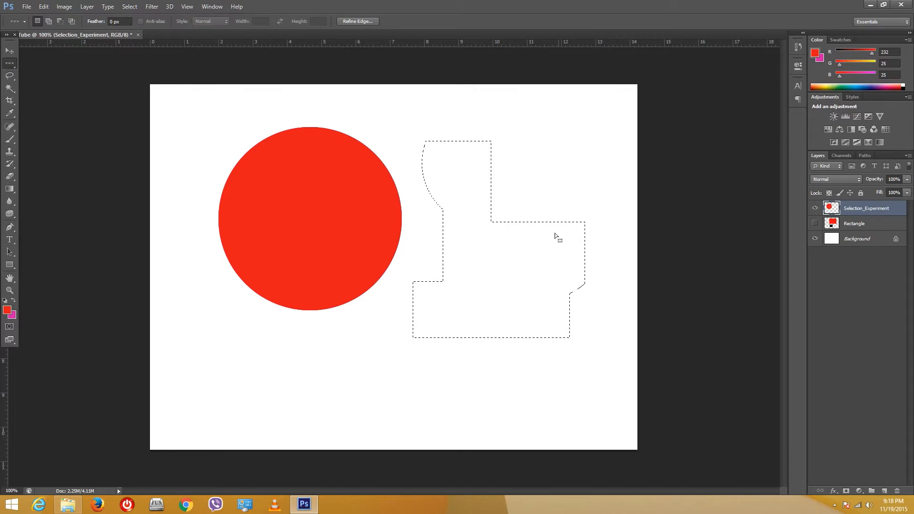
pyautogui.hotkey('ctrl', 'd')
pyautogui.moveTo(471, 125); pyautogui.dragTo(504, 346)
pyautogui.moveTo(397, 290); pyautogui.dragTo(453, 414)
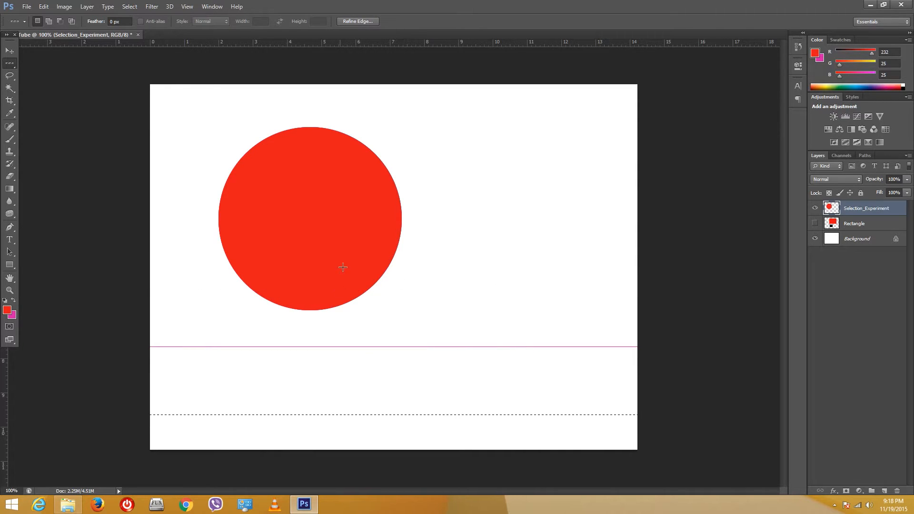
# Place a single-column selection to the right of the red circle and add a circular selection across it
pyautogui.rightClick(10, 63)
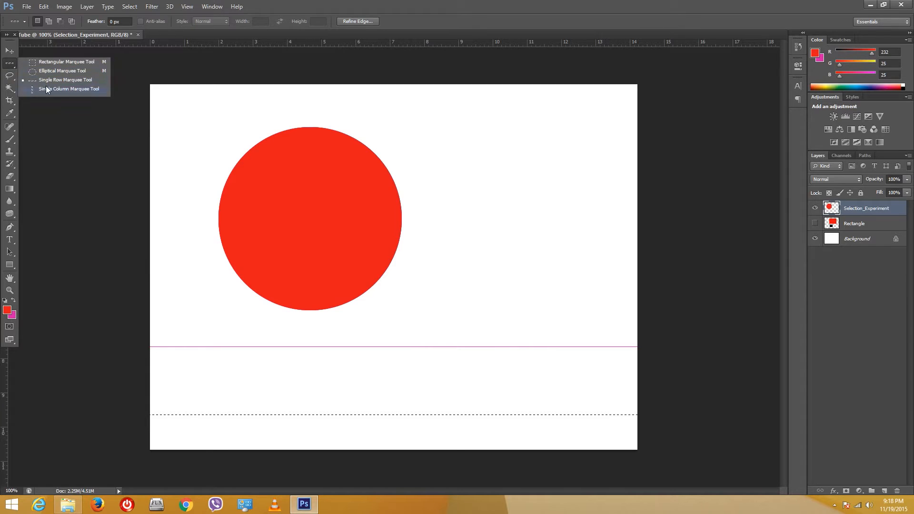
pyautogui.click(45, 89)
pyautogui.click(518, 169)
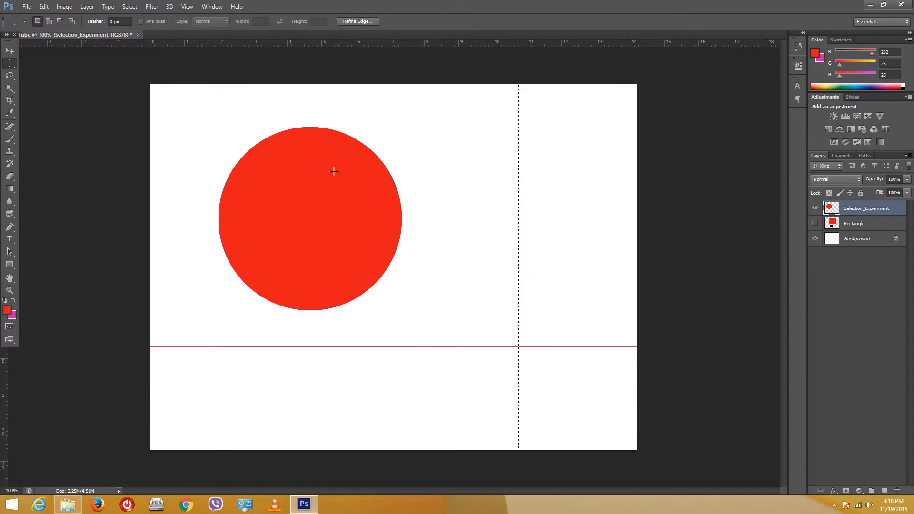
pyautogui.rightClick(12, 64)
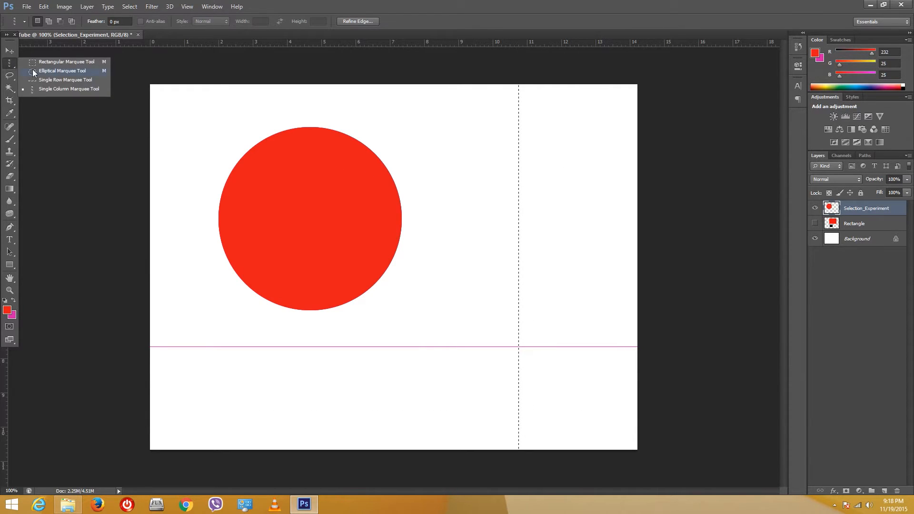
pyautogui.click(35, 71)
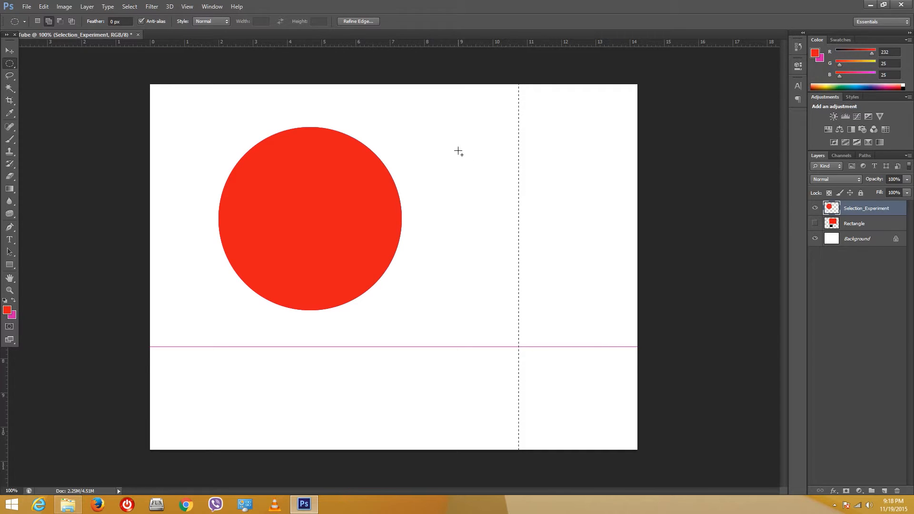
pyautogui.moveTo(434, 118); pyautogui.dragTo(582, 256)
# Switch from Add to selection to New selection mode and replace the combined selection with a new ellipse
pyautogui.click(49, 22)
pyautogui.click(37, 20)
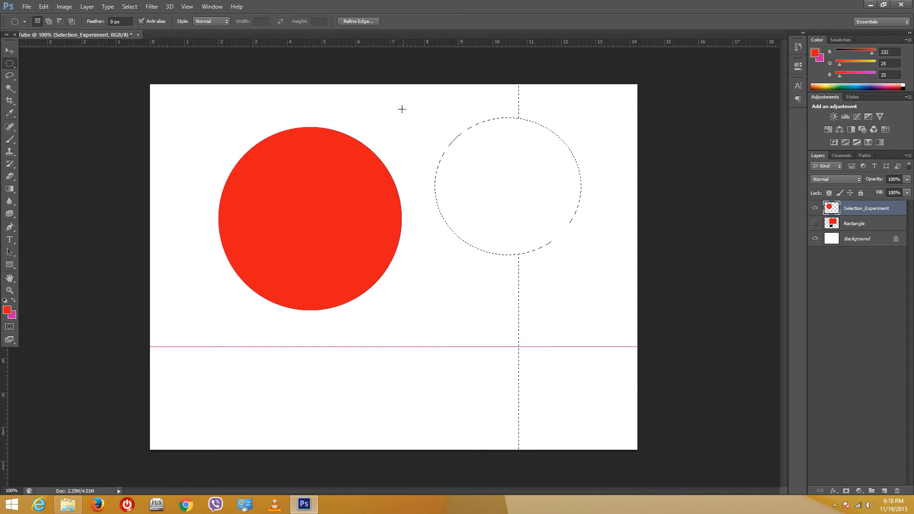
pyautogui.moveTo(401, 109); pyautogui.dragTo(545, 221)
pyautogui.click(534, 277)
# Hide the Selection_Experiment layer and, on a new layer, fill a small circle near the canvas's upper-left corner with magenta
pyautogui.click(814, 208)
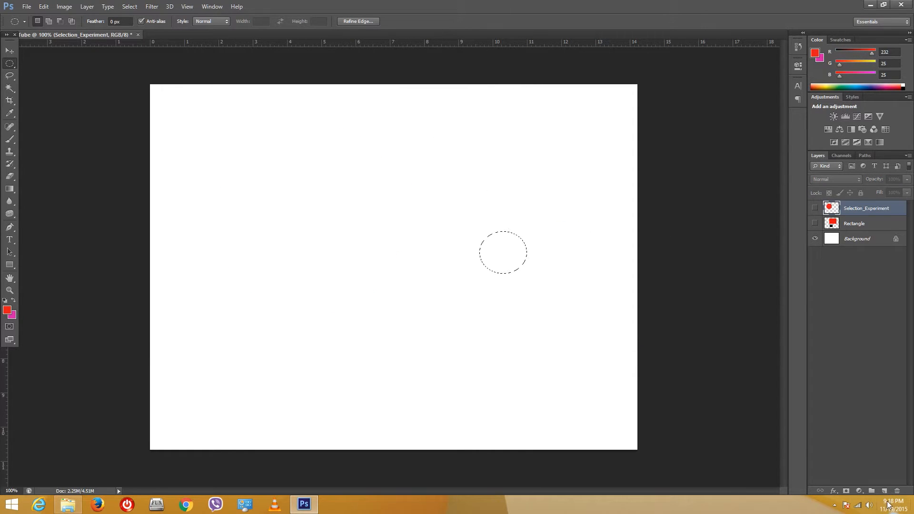
pyautogui.click(883, 490)
pyautogui.moveTo(292, 148); pyautogui.dragTo(506, 366)
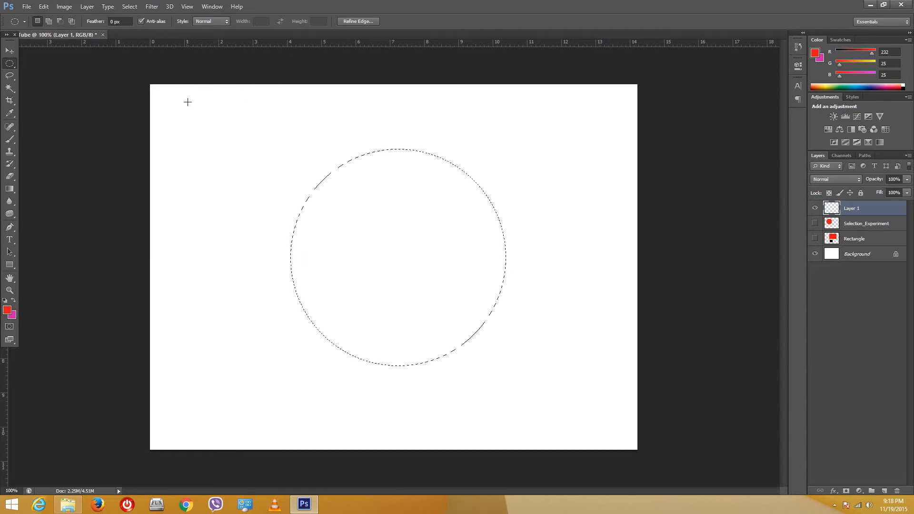
pyautogui.moveTo(188, 102); pyautogui.dragTo(279, 195)
pyautogui.hotkey('ctrl', 'BackSpace')
pyautogui.hotkey('ctrl', 'd')
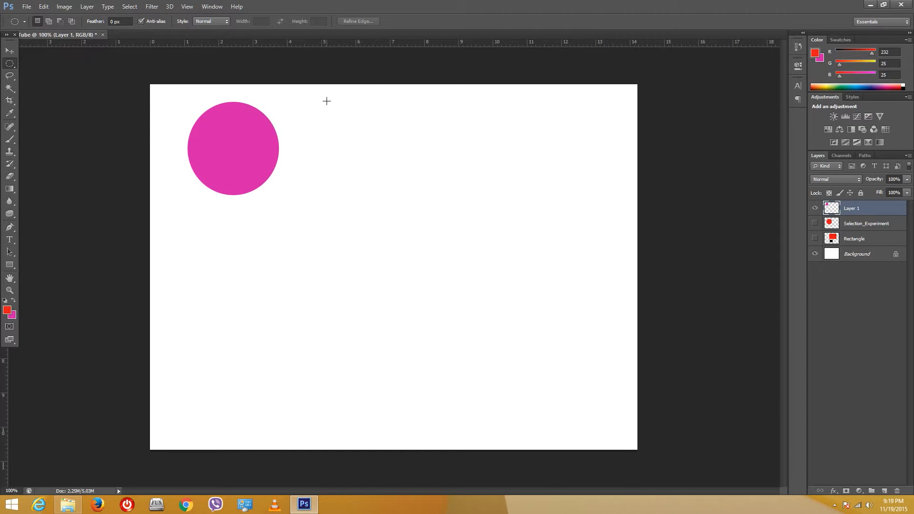
# Set the selection feather to 10 px and fill a similar circle to the right of the first with magenta
pyautogui.moveTo(327, 101); pyautogui.dragTo(371, 149)
pyautogui.click(301, 164)
pyautogui.click(125, 21)
pyautogui.press('Return')
pyautogui.moveTo(314, 106); pyautogui.dragTo(401, 195)
pyautogui.hotkey('ctrl', 'BackSpace')
pyautogui.hotkey('ctrl', 'd')
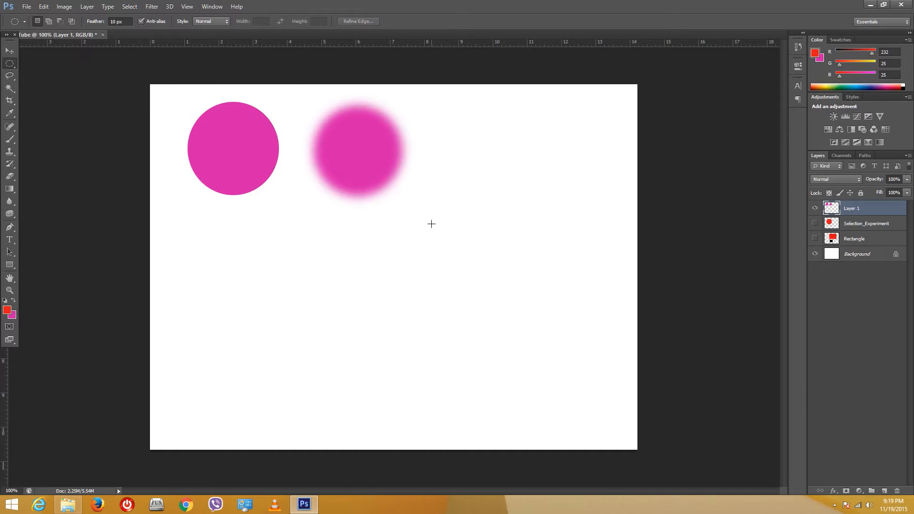
# Set the feather to 40 px and fill a slightly larger circle near the canvas's upper-right corner with magenta
pyautogui.moveTo(125, 22); pyautogui.dragTo(9, 25)
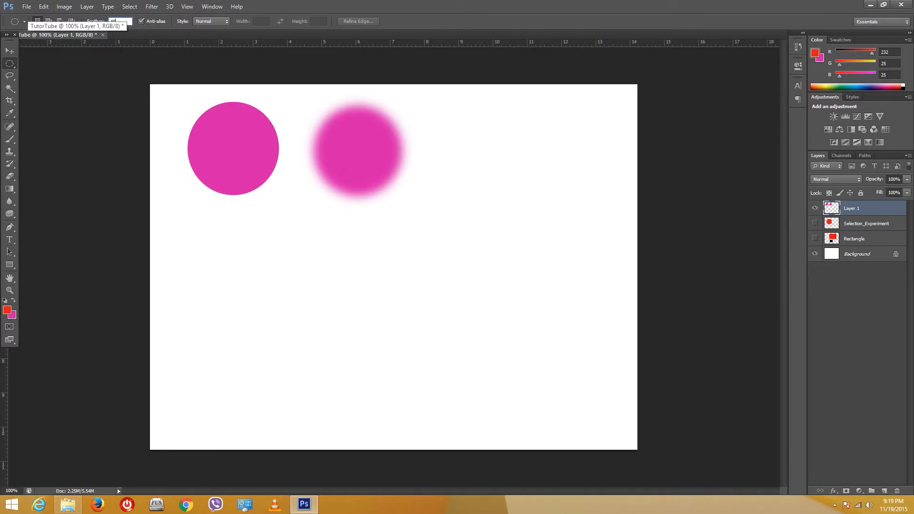
pyautogui.moveTo(482, 107); pyautogui.dragTo(599, 224)
pyautogui.hotkey('ctrl', 'BackSpace')
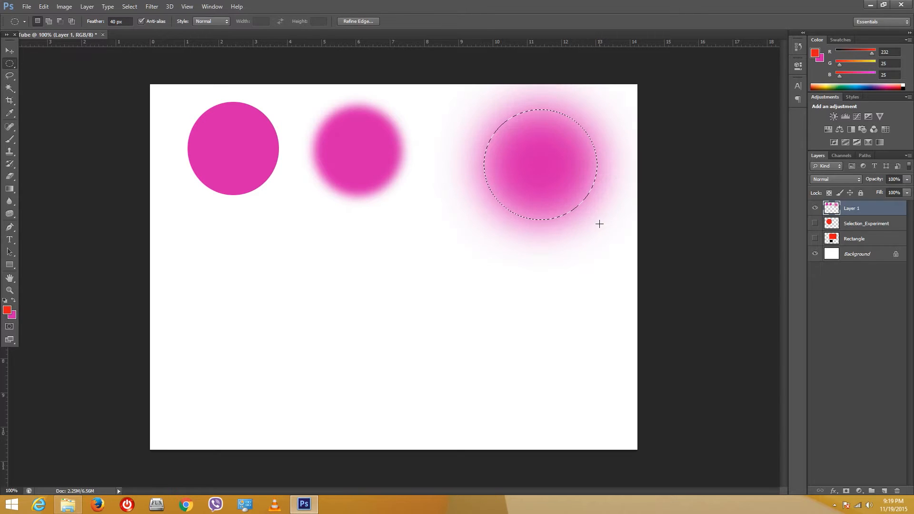
pyautogui.hotkey('ctrl', 'd')
# Set the feather to 0 px and fill an anti-aliased oval below the first circle with magenta
pyautogui.click(131, 23)
pyautogui.write('0')
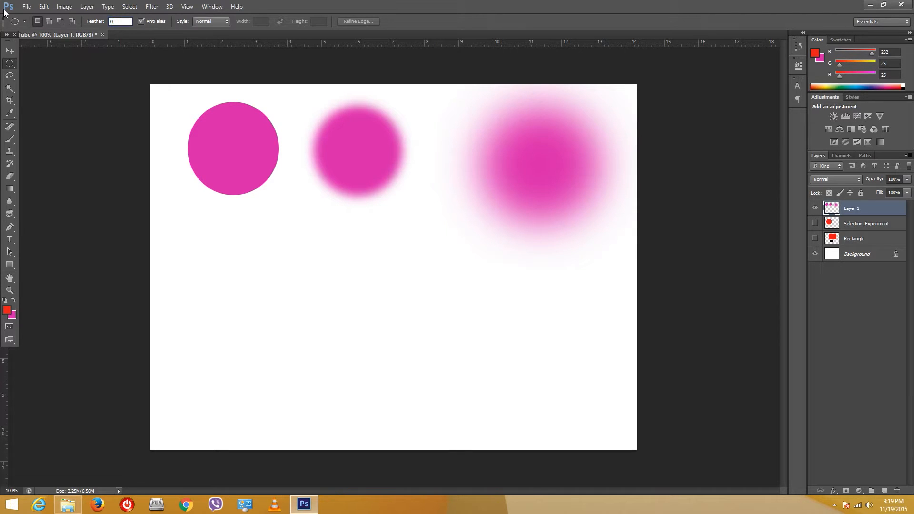
pyautogui.press('Return')
pyautogui.click(13, 65)
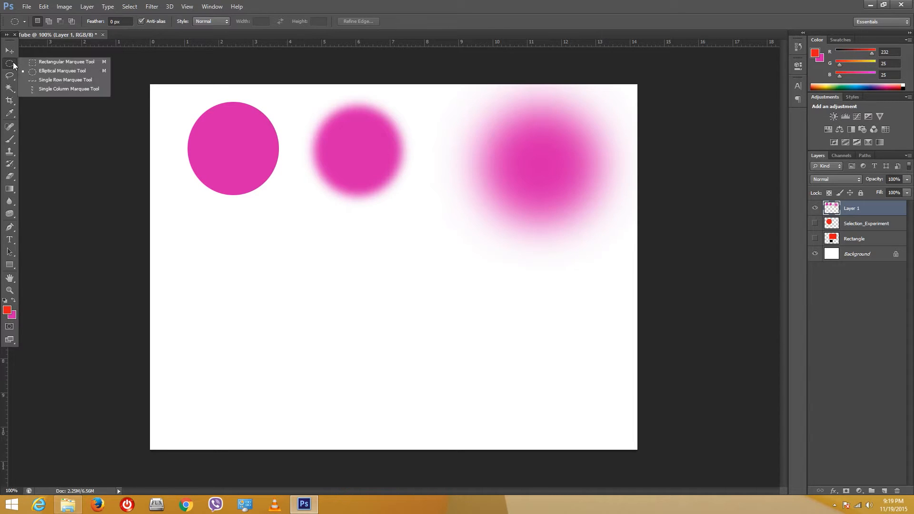
pyautogui.click(41, 66)
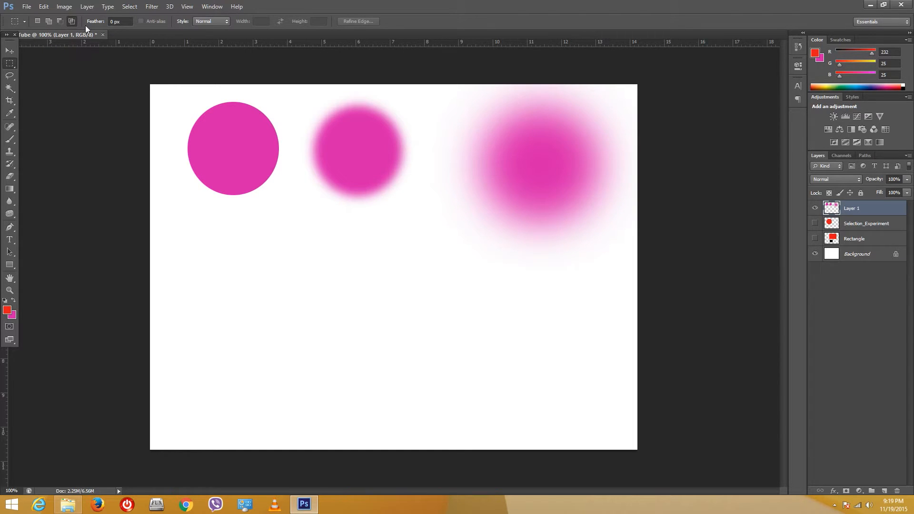
pyautogui.click(11, 68)
pyautogui.click(36, 71)
pyautogui.moveTo(198, 248); pyautogui.dragTo(318, 381)
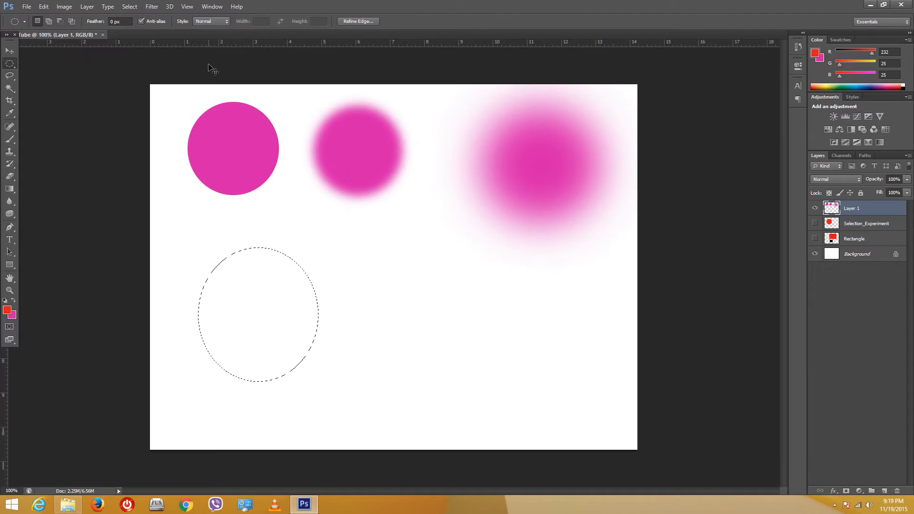
pyautogui.hotkey('ctrl', 'BackSpace')
pyautogui.hotkey('ctrl', 'd')
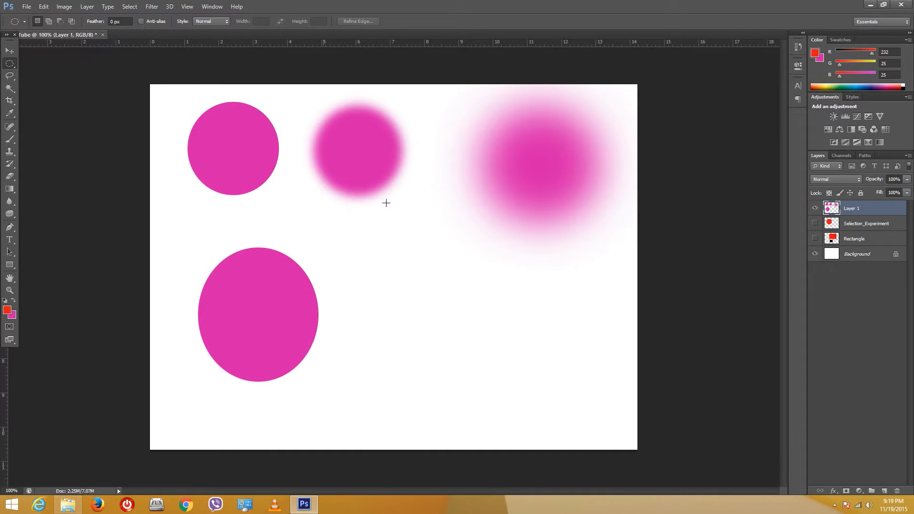
# Turn off anti-aliasing and fill a second, narrower oval to the right of the first oval with magenta
pyautogui.moveTo(330, 260); pyautogui.dragTo(427, 382)
pyautogui.hotkey('ctrl', 'BackSpace')
pyautogui.hotkey('ctrl', 'd')
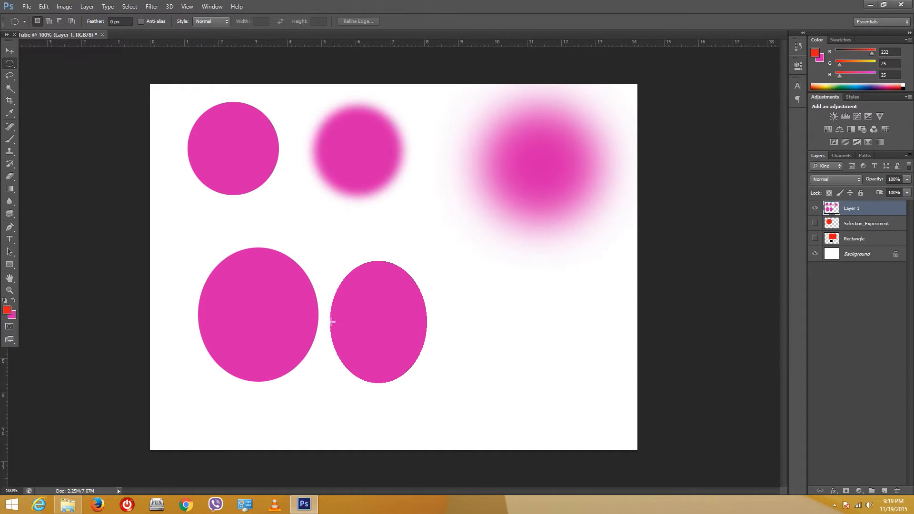
# Compare the edge pixels of the two lower ovals up close and turn anti-aliasing back on
pyautogui.scroll(20, 319, 331)
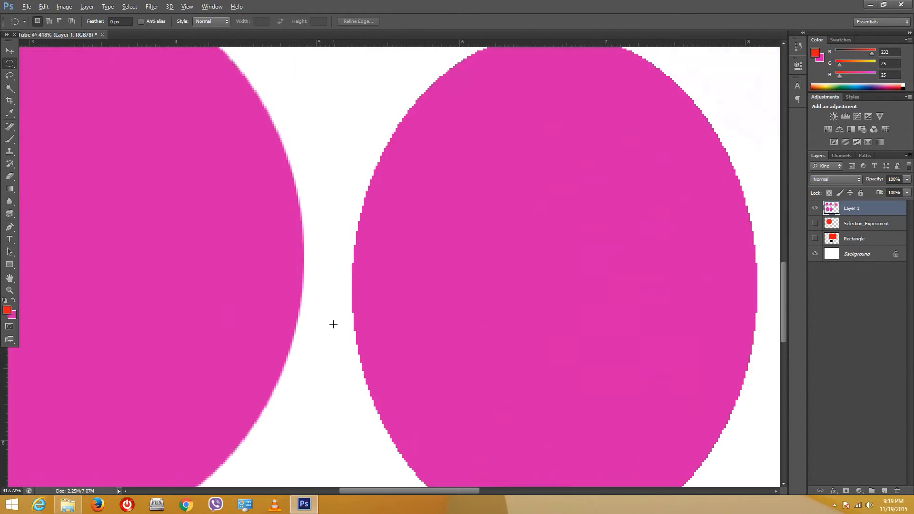
pyautogui.scroll(5, 328, 323)
pyautogui.press('alt')
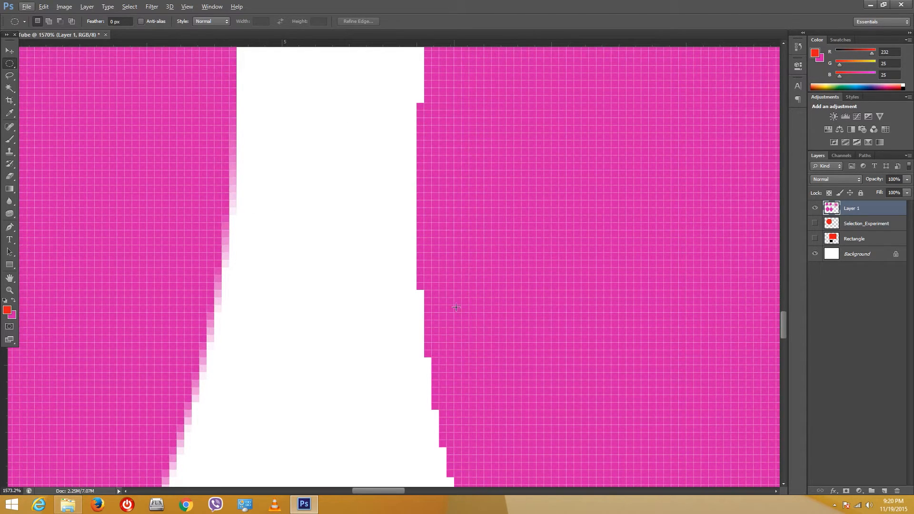
pyautogui.scroll(-5, 393, 160)
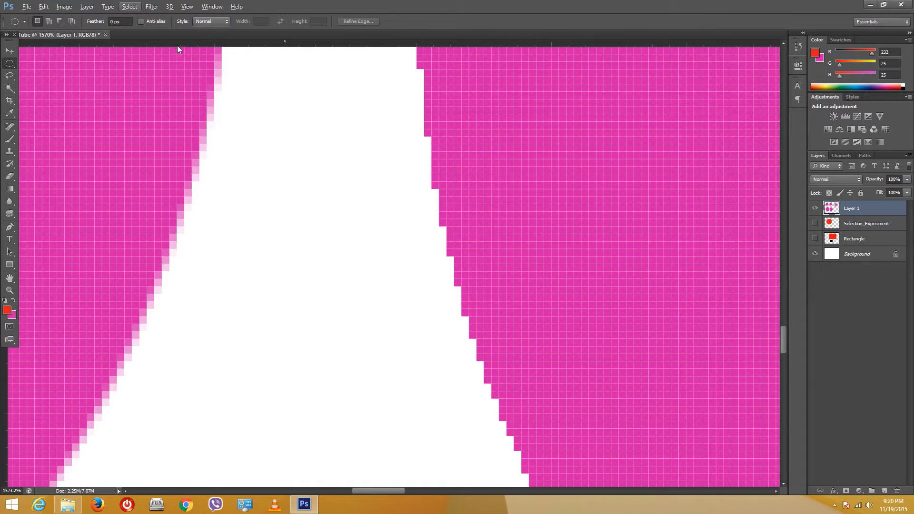
pyautogui.click(141, 21)
pyautogui.scroll(-3, 412, 183)
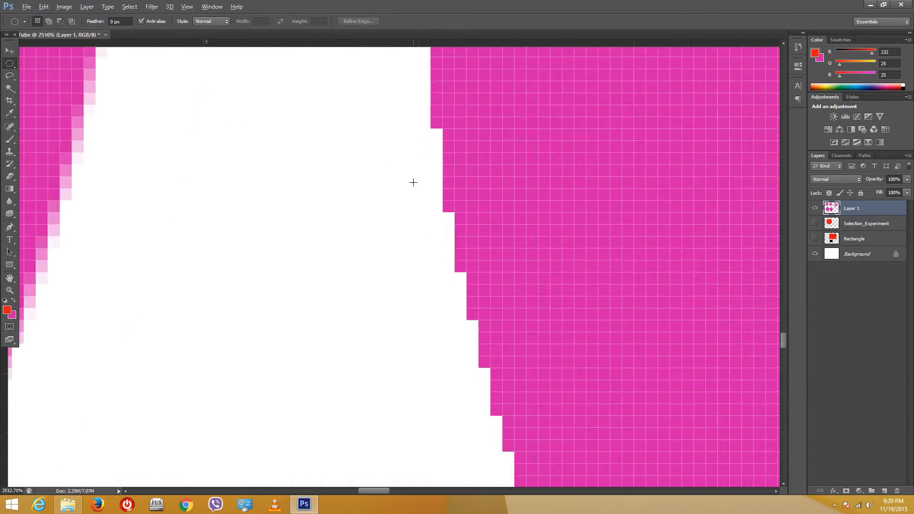
pyautogui.scroll(-8, 413, 183)
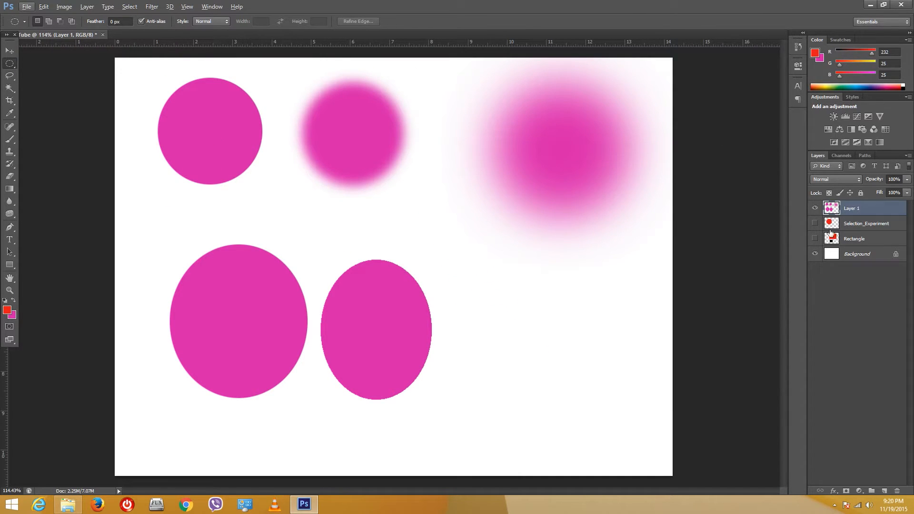
# Hide Layer 1, add a new layer filled entirely with magenta, and clear the selection
pyautogui.click(814, 209)
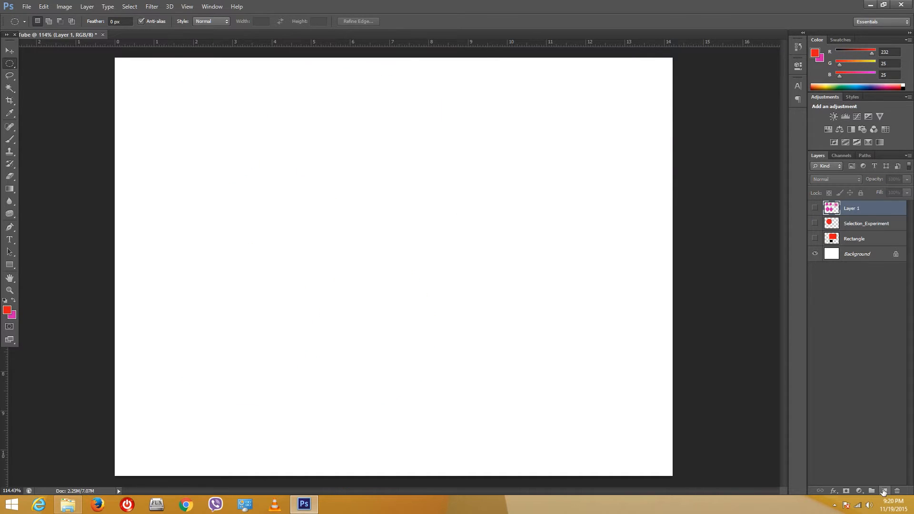
pyautogui.click(882, 491)
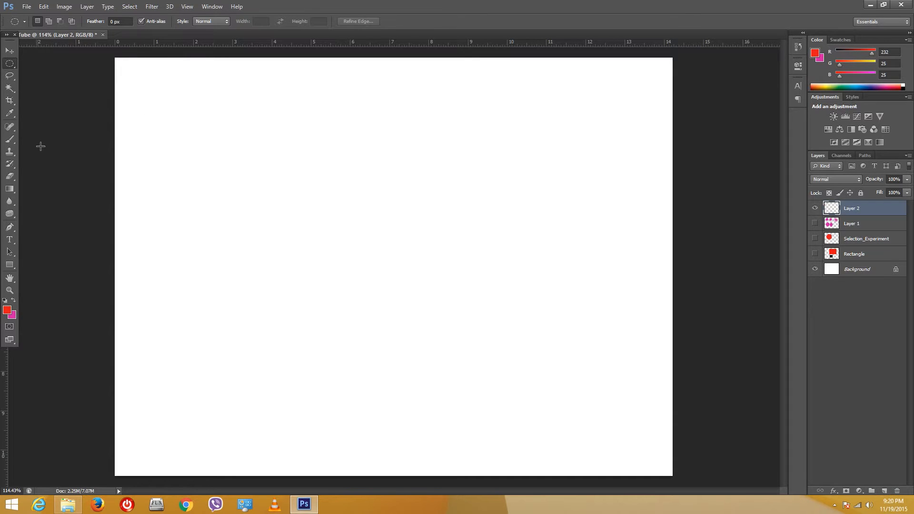
pyautogui.hotkey('ctrl', 'a')
pyautogui.hotkey('ctrl', 'BackSpace')
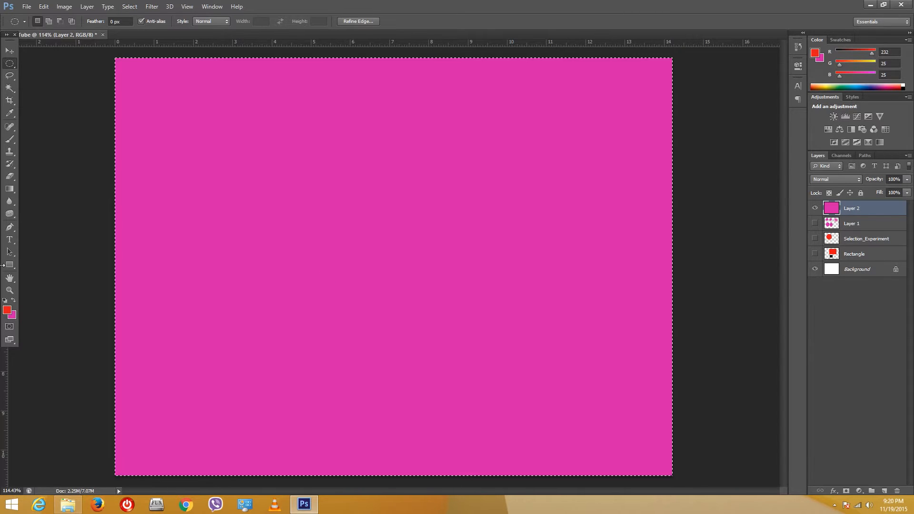
pyautogui.hotkey('ctrl', 'd')
# Build one combined elliptical selection from two large overlapping ovals and a smaller oval added at their upper middle
pyautogui.moveTo(248, 109); pyautogui.dragTo(441, 333)
pyautogui.click(48, 21)
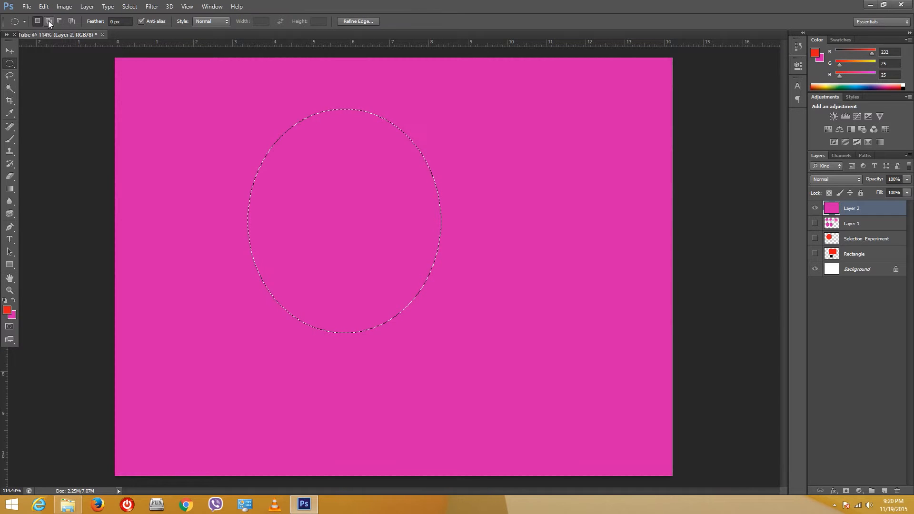
pyautogui.moveTo(542, 119); pyautogui.dragTo(372, 327)
pyautogui.moveTo(369, 80); pyautogui.dragTo(458, 220)
# Subtract a rectangle from the lower middle of the combined selection with the Rectangular Marquee tool
pyautogui.rightClick(6, 70)
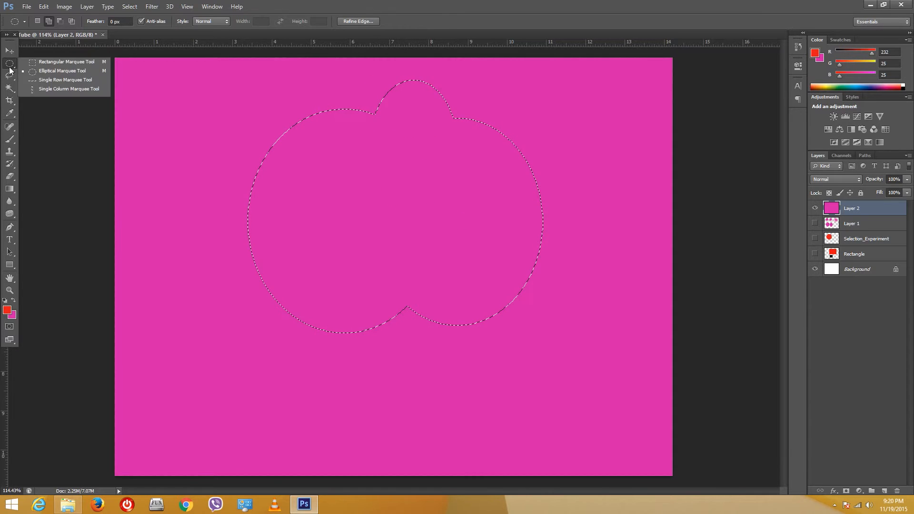
pyautogui.click(53, 62)
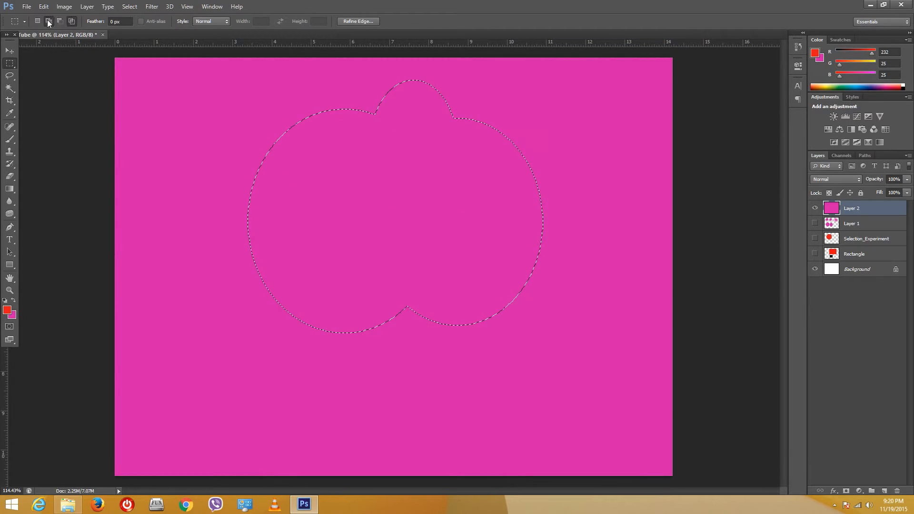
pyautogui.click(60, 21)
pyautogui.moveTo(305, 204); pyautogui.dragTo(485, 374)
# Try moving the selected magenta pixels slightly down and to the right twice, undoing each move
pyautogui.click(10, 50)
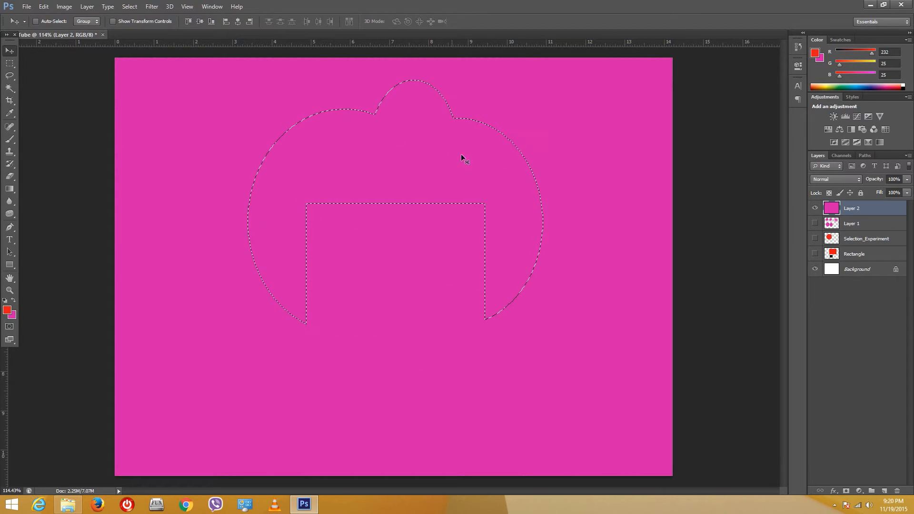
pyautogui.moveTo(460, 153)
pyautogui.mouseDown()
pyautogui.moveTo(459, 185)
pyautogui.moveTo(569, 178)
pyautogui.moveTo(566, 226)
pyautogui.moveTo(307, 205)
pyautogui.moveTo(484, 117)
pyautogui.moveTo(531, 146)
pyautogui.moveTo(468, 162)
pyautogui.mouseUp()
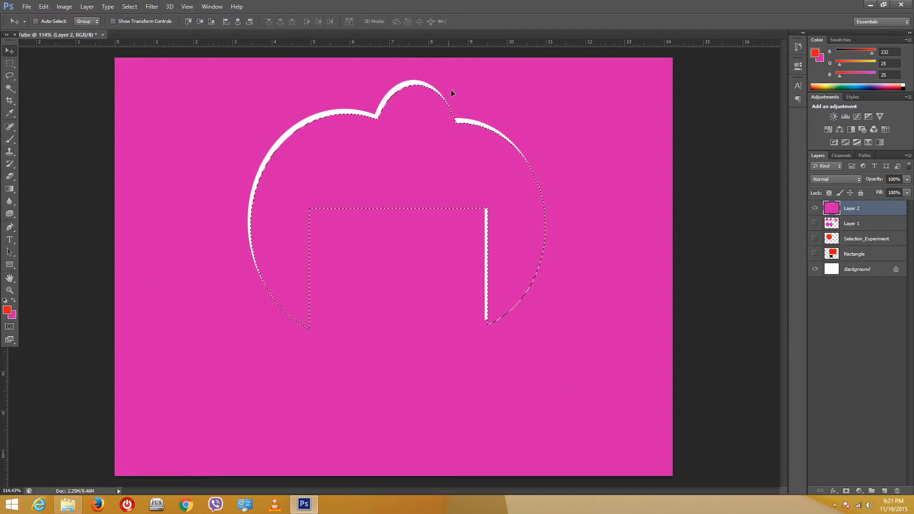
pyautogui.hotkey('ctrl', 'z')
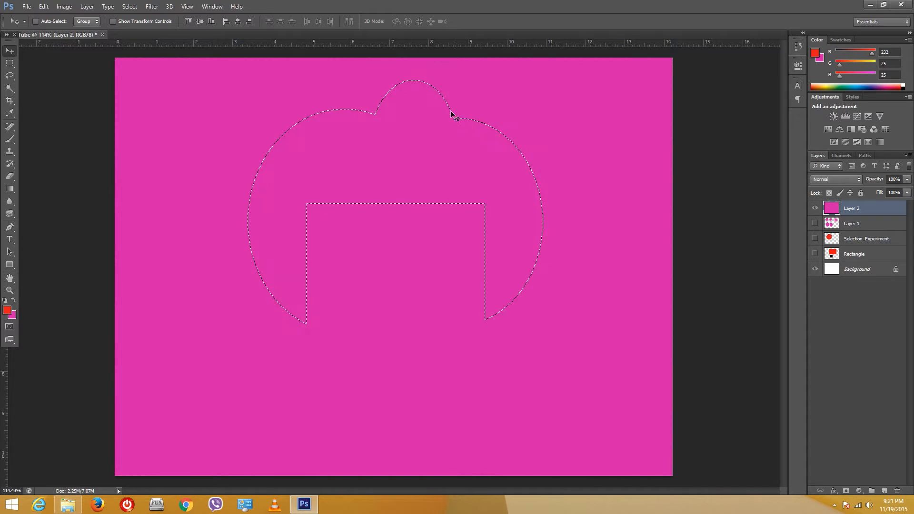
pyautogui.click(10, 64)
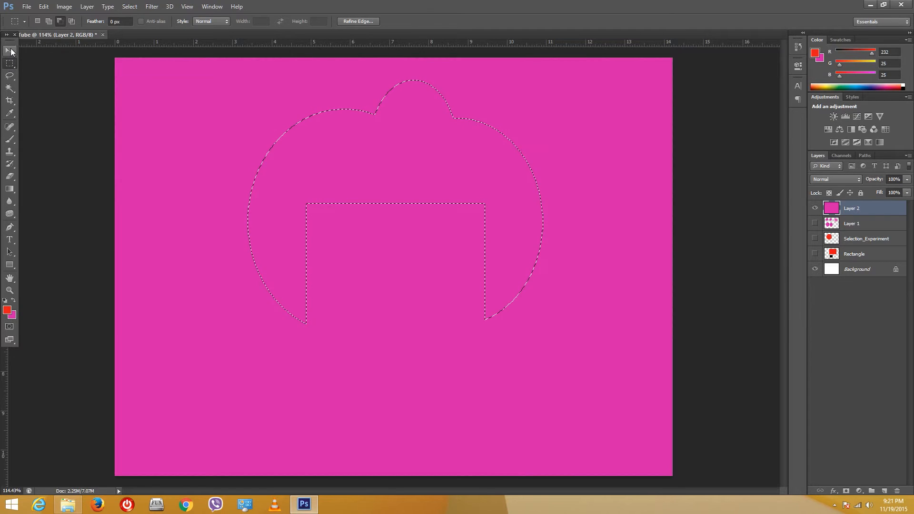
pyautogui.click(11, 48)
pyautogui.moveTo(429, 155); pyautogui.dragTo(439, 183)
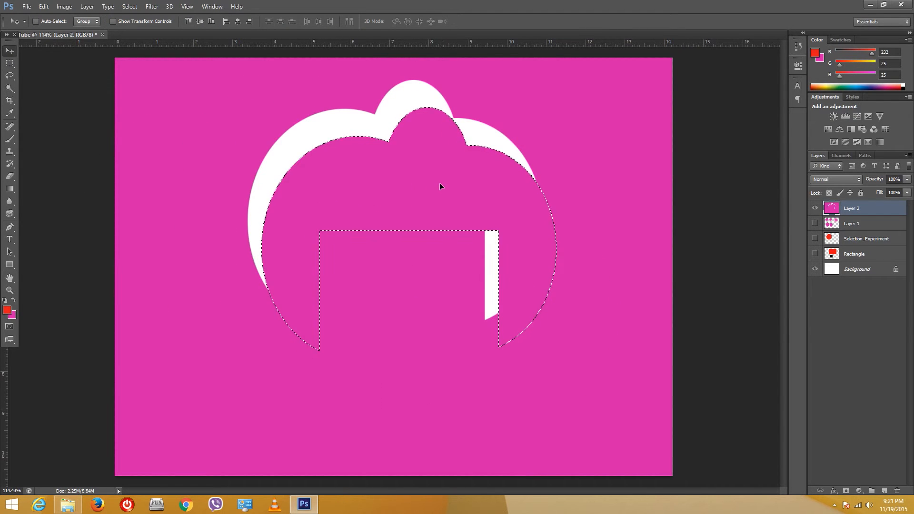
pyautogui.hotkey('ctrl', 'z')
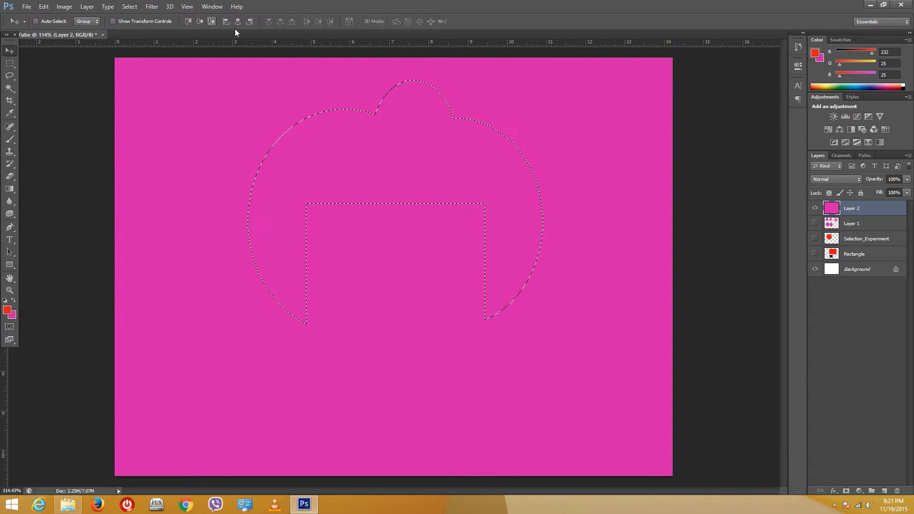
# Open Refine Edge for the selection, try out Radius and Smooth, and leave them at 0 px and 100
pyautogui.click(10, 65)
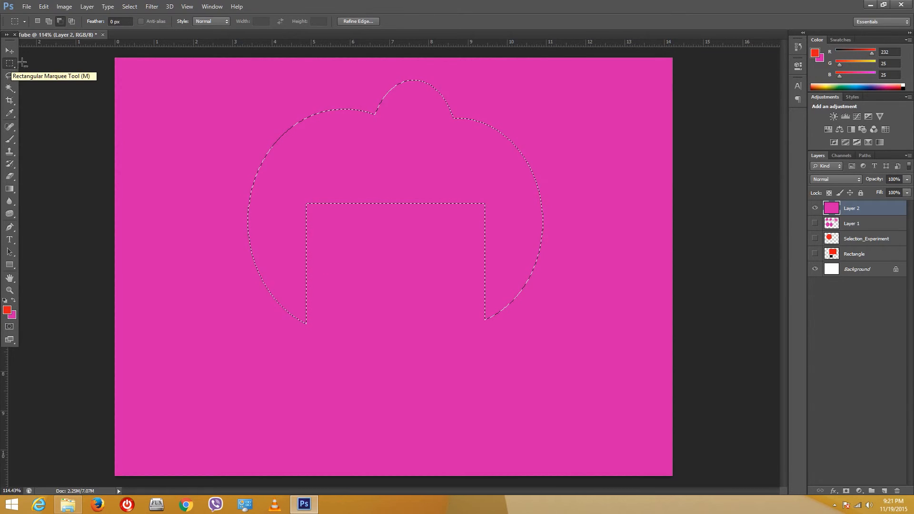
pyautogui.click(355, 21)
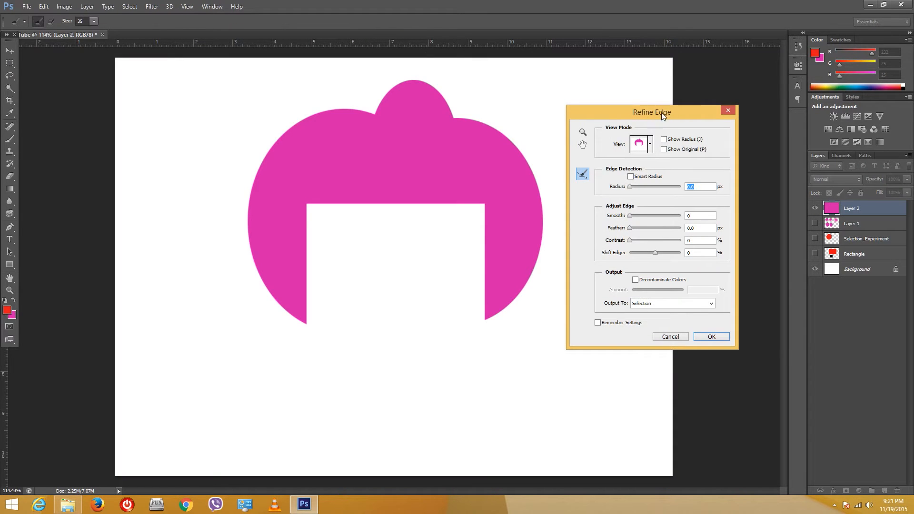
pyautogui.moveTo(661, 113); pyautogui.dragTo(708, 110)
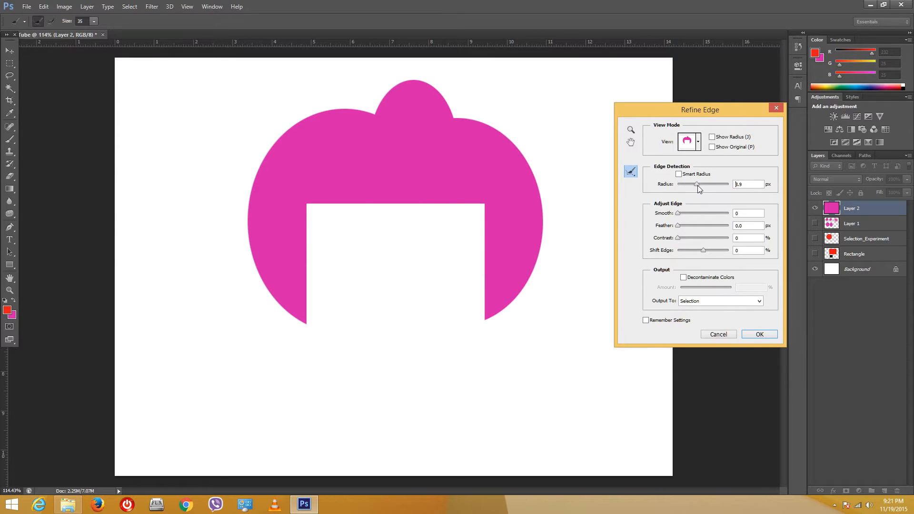
pyautogui.moveTo(698, 185); pyautogui.dragTo(704, 218)
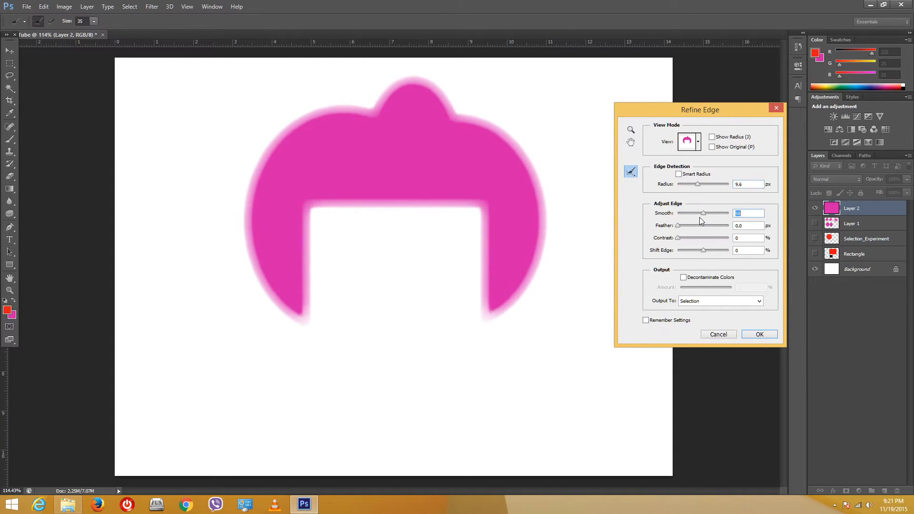
pyautogui.moveTo(697, 185); pyautogui.dragTo(667, 185)
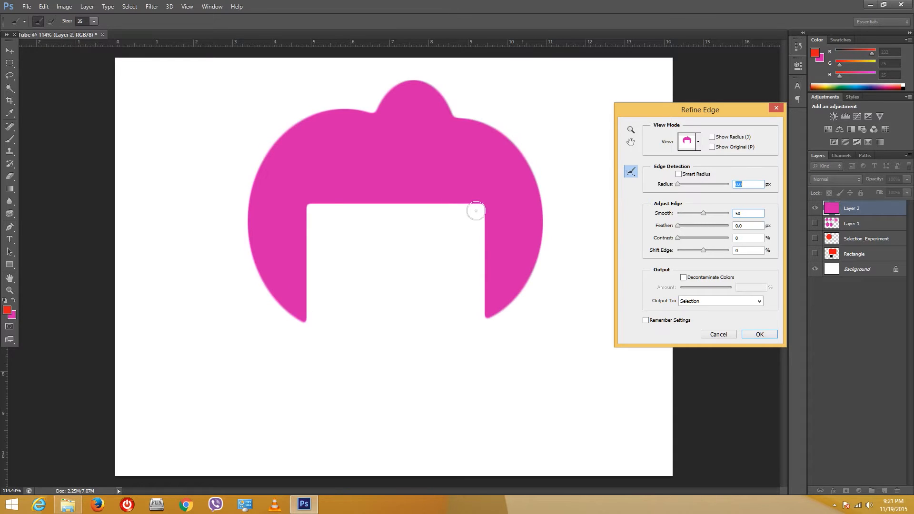
pyautogui.moveTo(707, 213); pyautogui.dragTo(731, 214)
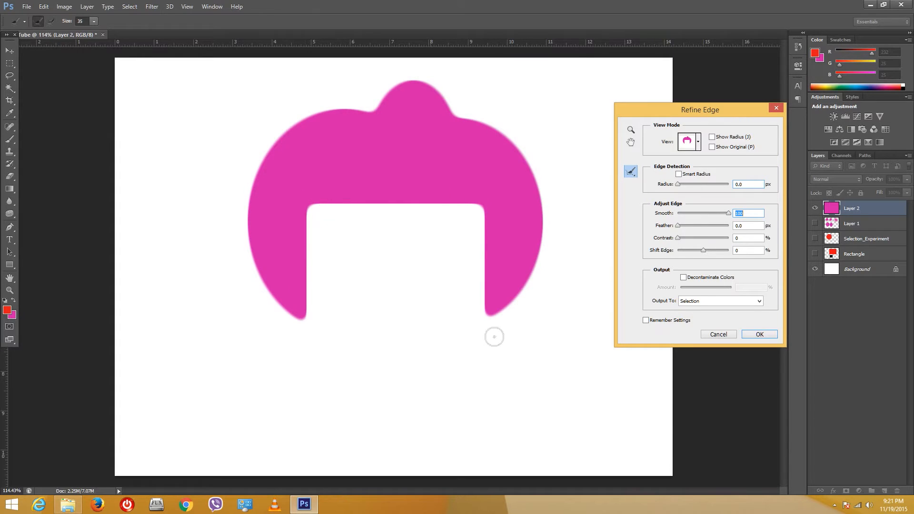
# Set the refined edge's Contrast to 100%, Feather to 7.2 px and Shift Edge to -53%
pyautogui.moveTo(681, 225); pyautogui.dragTo(819, 247)
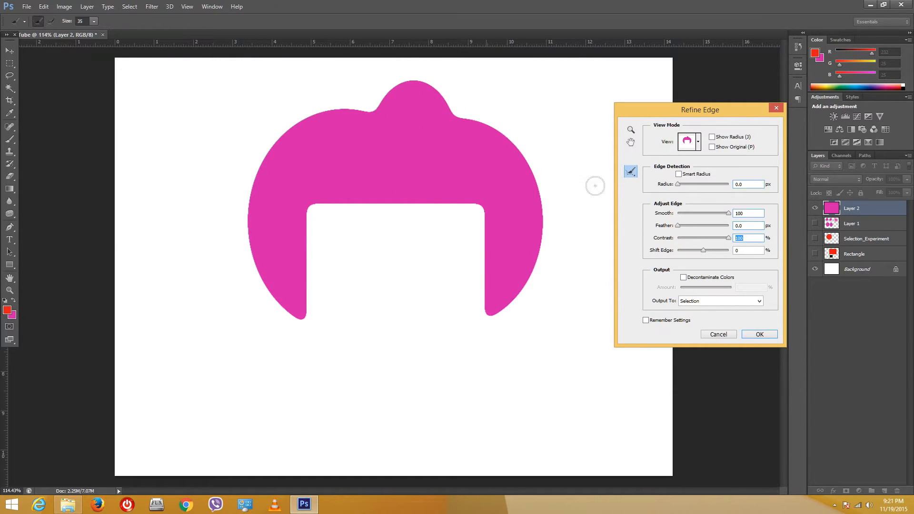
pyautogui.moveTo(678, 227); pyautogui.dragTo(693, 227)
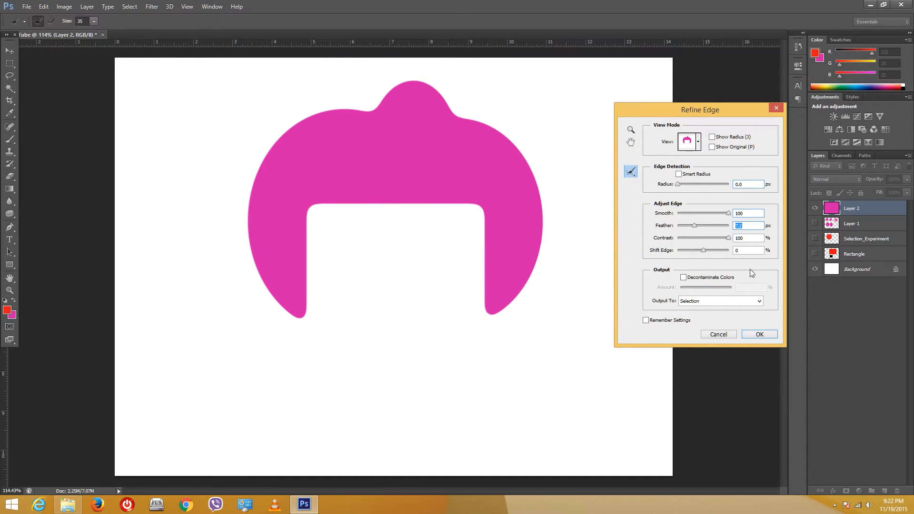
pyautogui.moveTo(705, 251)
pyautogui.mouseDown()
pyautogui.moveTo(720, 250)
pyautogui.moveTo(691, 257)
pyautogui.mouseUp()
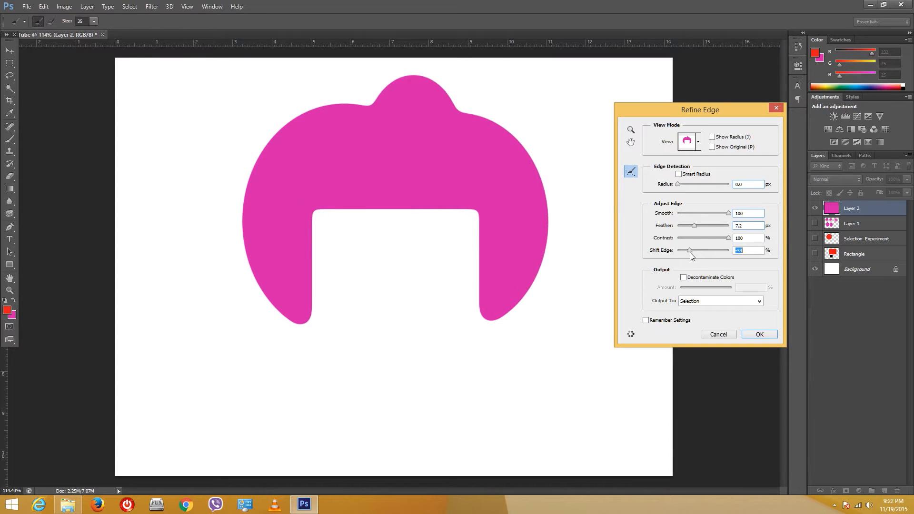
# Output the refined selection as a layer mask on Layer 2
pyautogui.click(696, 302)
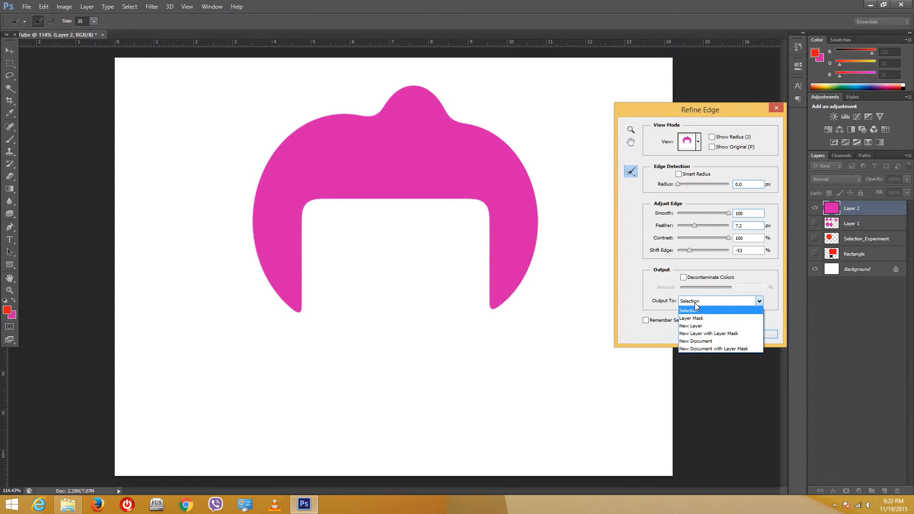
pyautogui.click(696, 318)
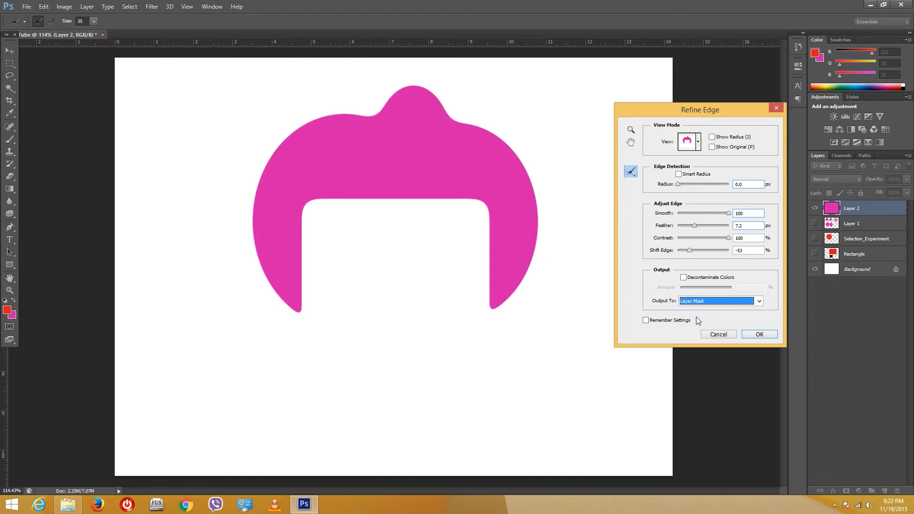
pyautogui.click(761, 336)
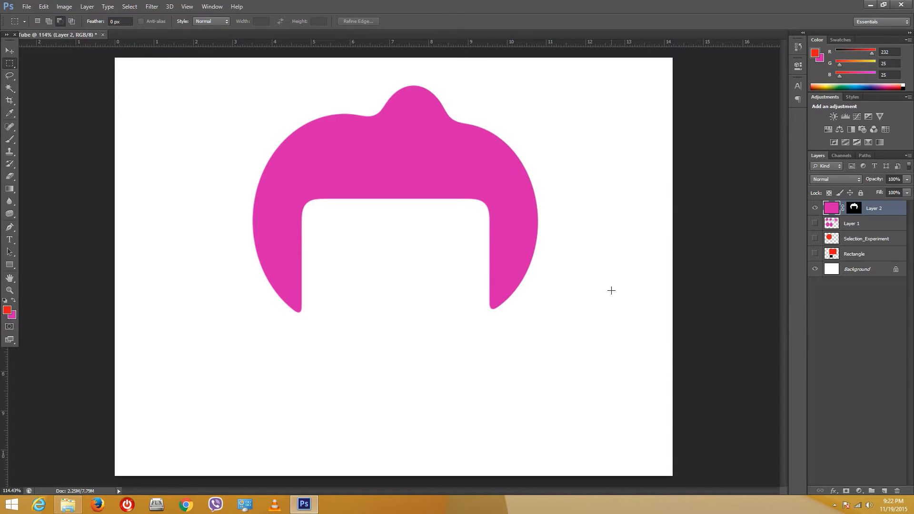
# Move the masked magenta shape slightly down and to the left, and hide Layer 2
pyautogui.click(9, 51)
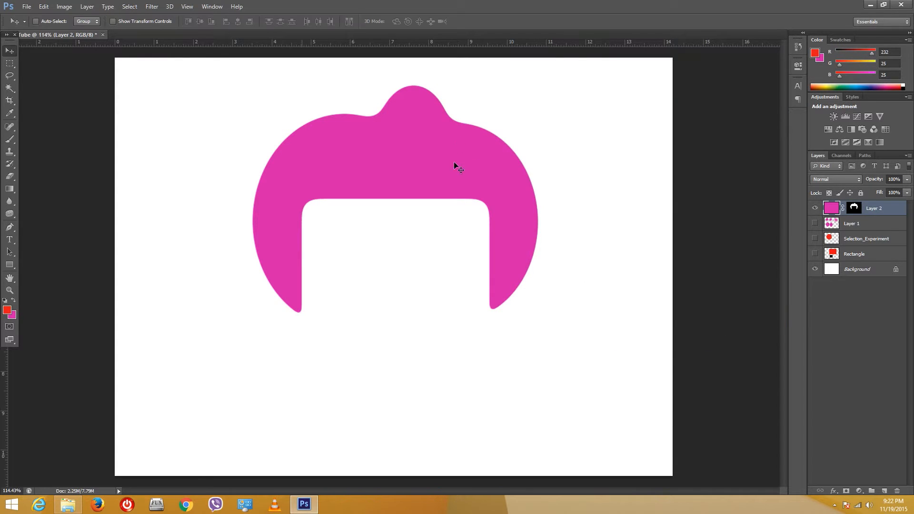
pyautogui.moveTo(453, 161); pyautogui.dragTo(440, 187)
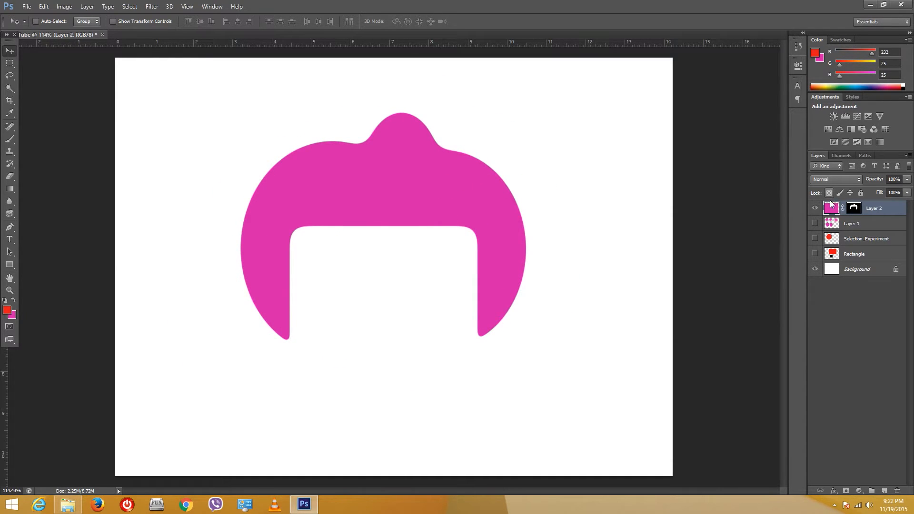
pyautogui.click(814, 208)
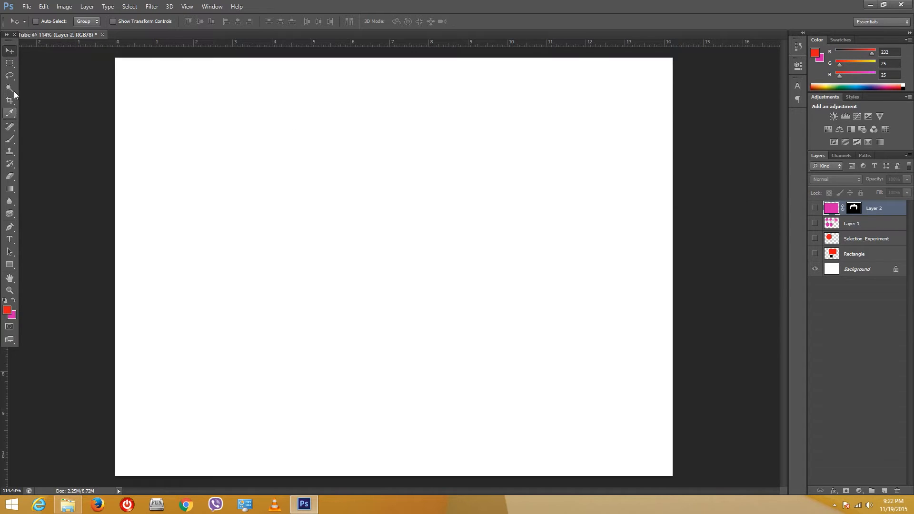
# Draw a large rounded freehand selection around the upper middle of the canvas with the Lasso tool
pyautogui.click(9, 64)
pyautogui.click(9, 63)
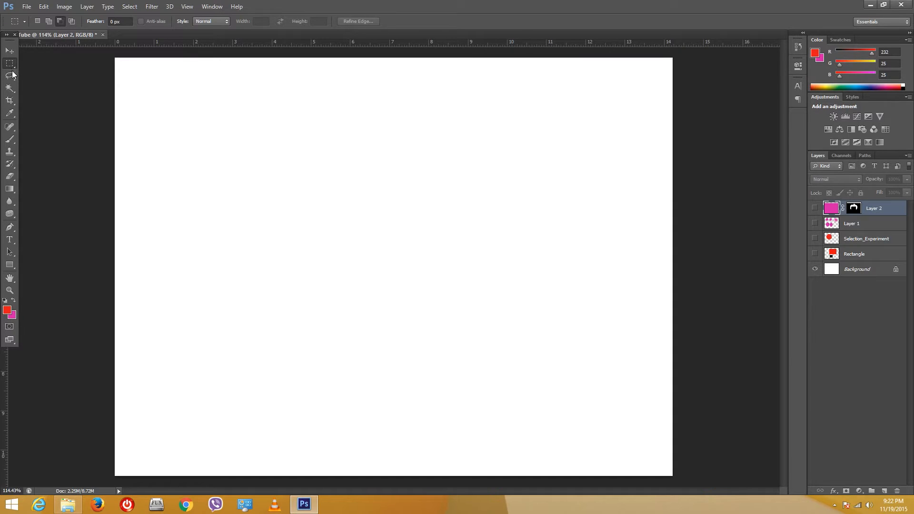
pyautogui.click(10, 77)
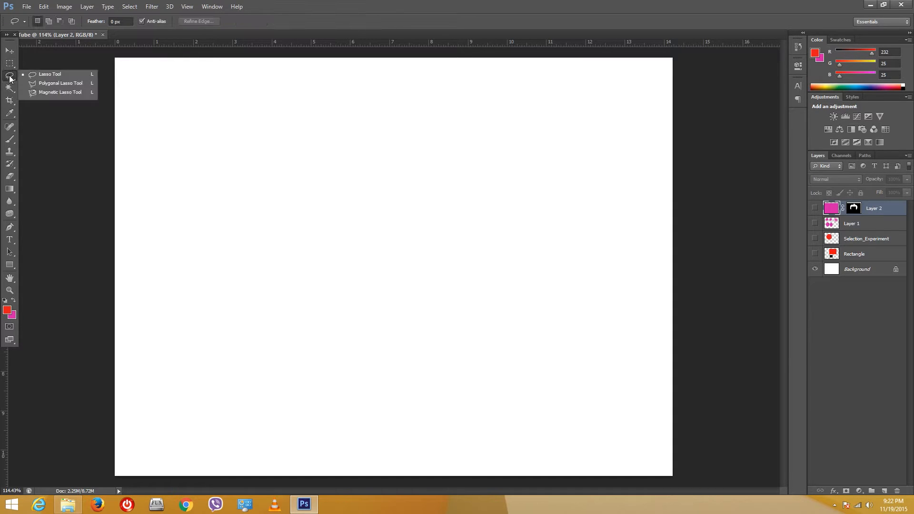
pyautogui.click(37, 74)
pyautogui.moveTo(393, 260)
pyautogui.mouseDown()
pyautogui.moveTo(533, 109)
pyautogui.moveTo(325, 214)
pyautogui.mouseUp()
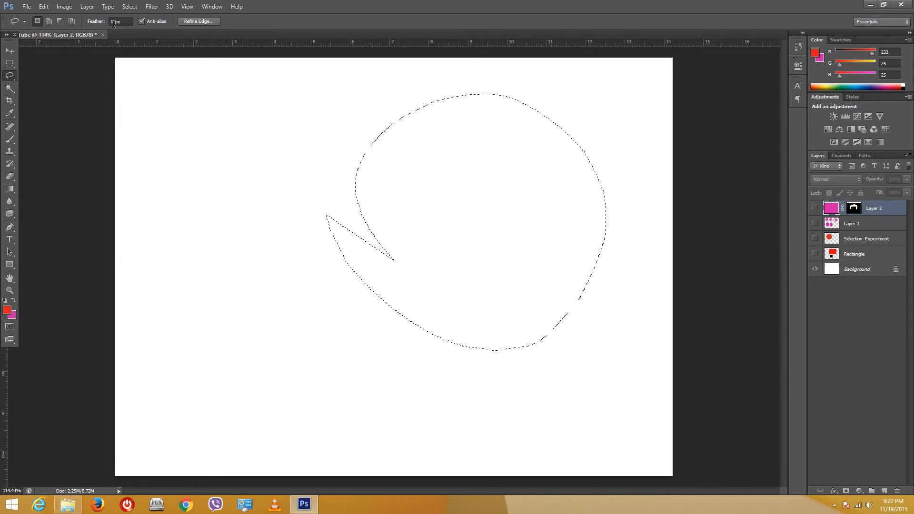
# Draw a jagged straight-sided selection across the upper half of the canvas with the Polygonal Lasso tool
pyautogui.click(13, 78)
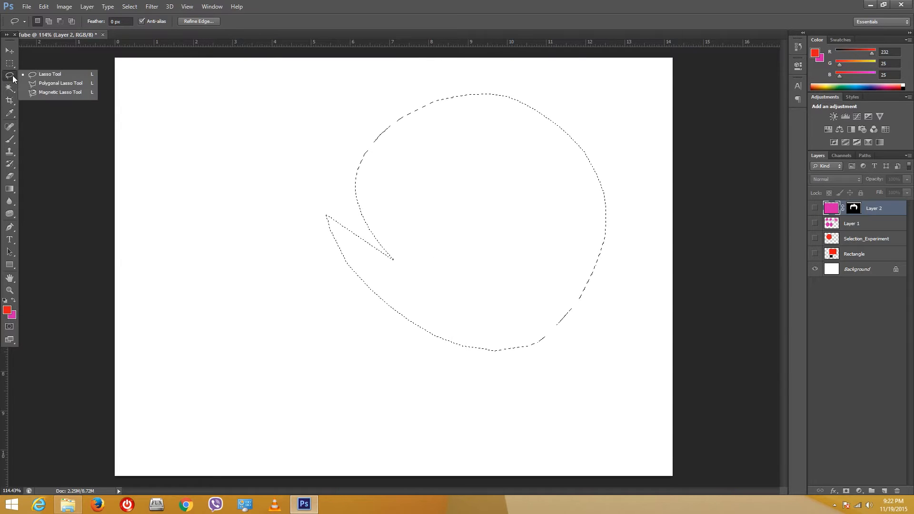
pyautogui.click(47, 84)
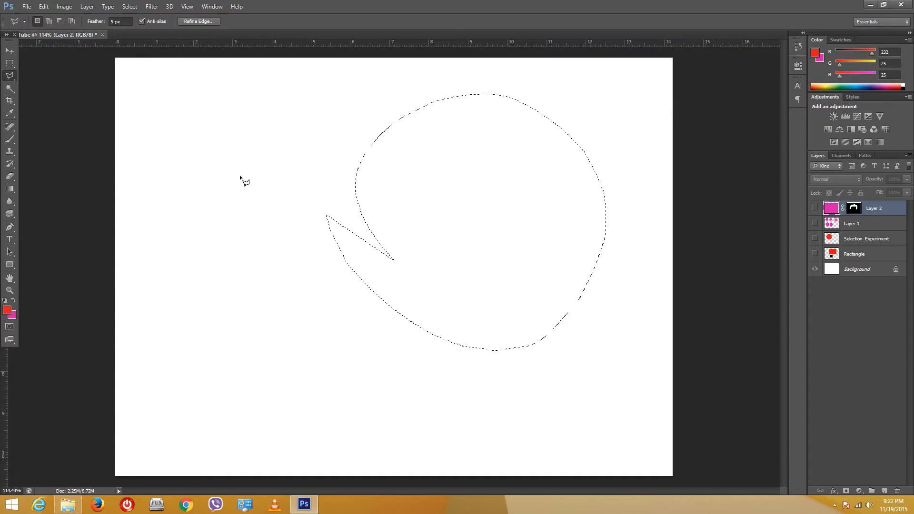
pyautogui.click(179, 107)
pyautogui.click(164, 274)
pyautogui.click(391, 277)
pyautogui.click(297, 182)
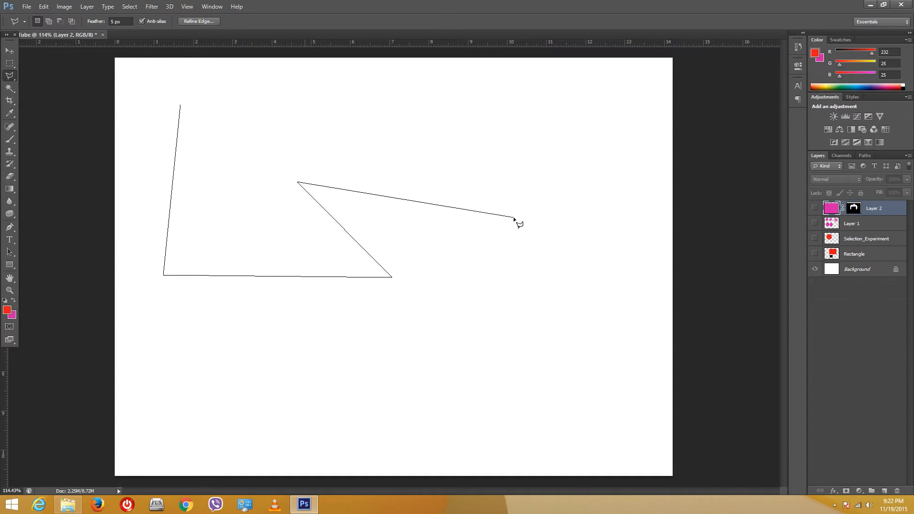
pyautogui.click(513, 217)
pyautogui.click(514, 153)
pyautogui.click(337, 132)
pyautogui.click(410, 101)
pyautogui.click(286, 95)
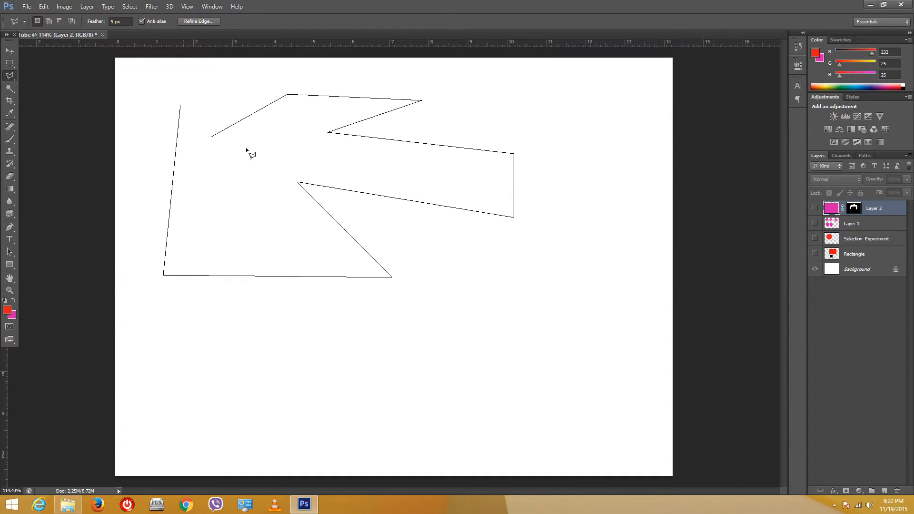
pyautogui.doubleClick(250, 148)
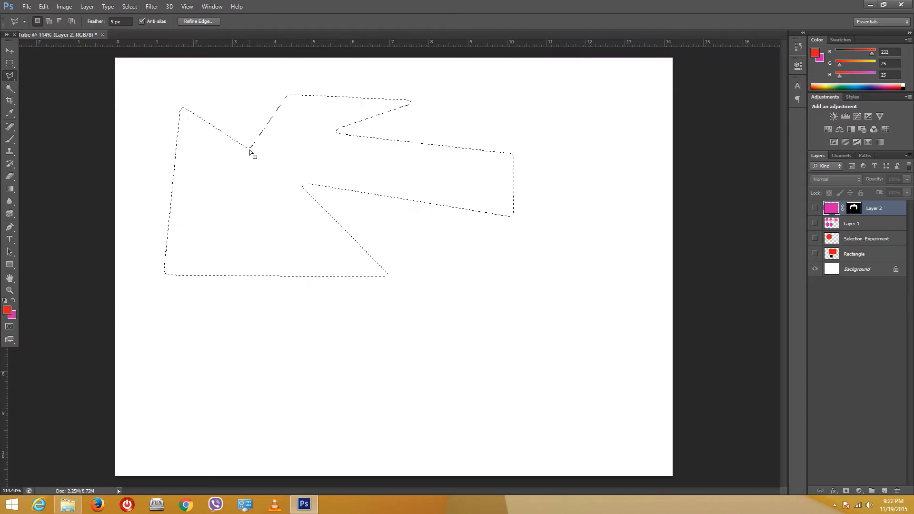
# Deselect the polygon and open IMG_0156.JPG from the Pictures folder on the TutorTube (J:) drive
pyautogui.click(9, 76)
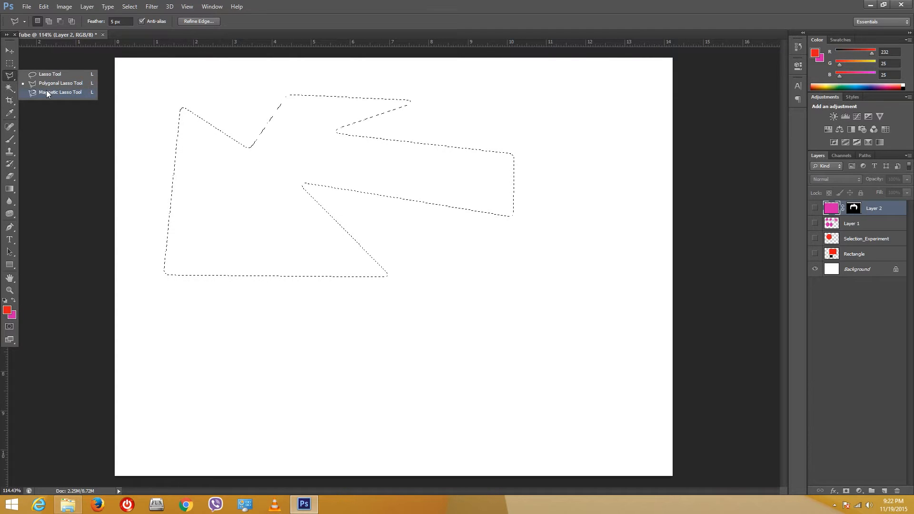
pyautogui.click(165, 90)
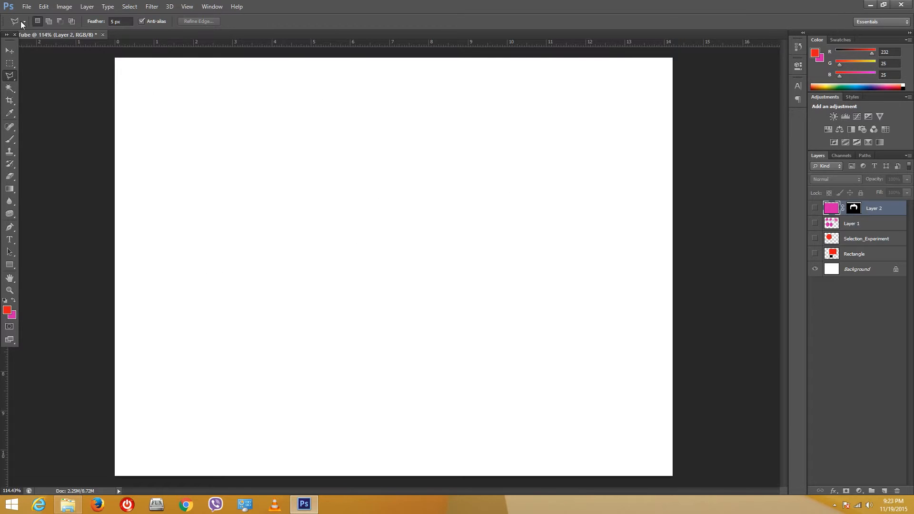
pyautogui.click(26, 7)
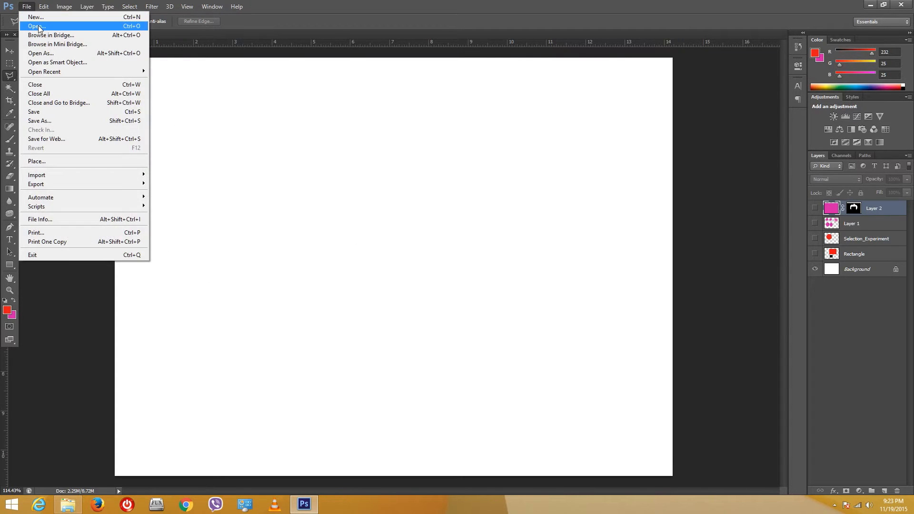
pyautogui.click(43, 24)
pyautogui.click(449, 115)
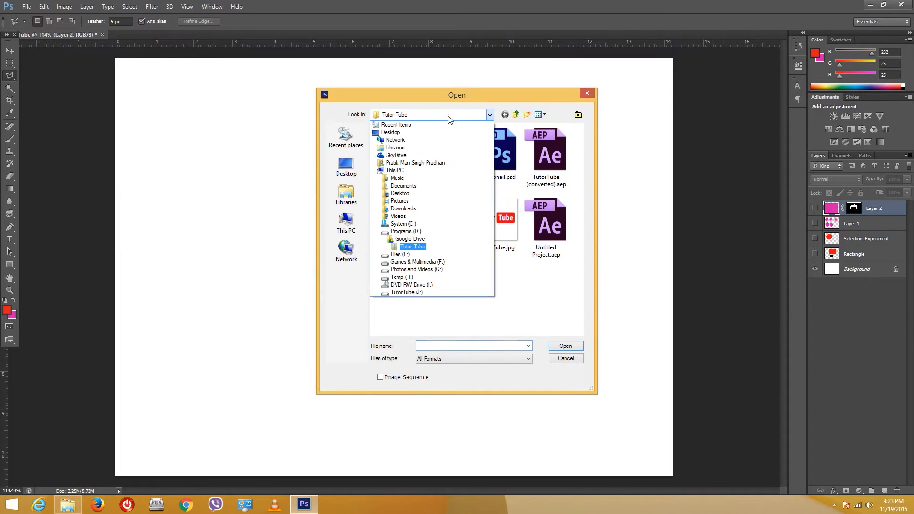
pyautogui.click(419, 294)
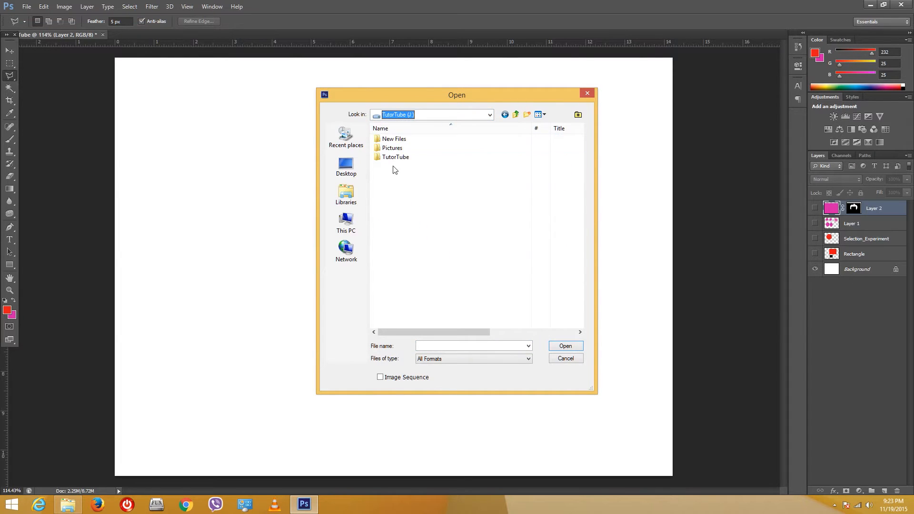
pyautogui.doubleClick(389, 149)
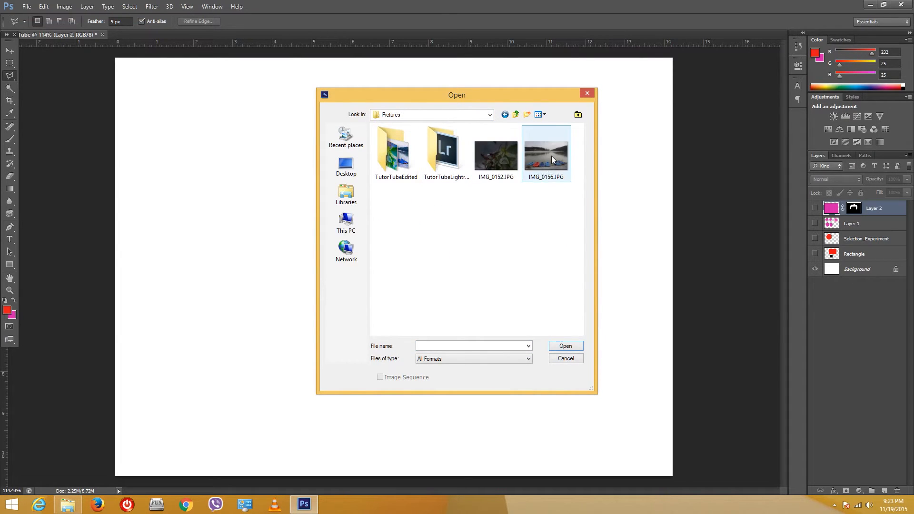
pyautogui.doubleClick(559, 171)
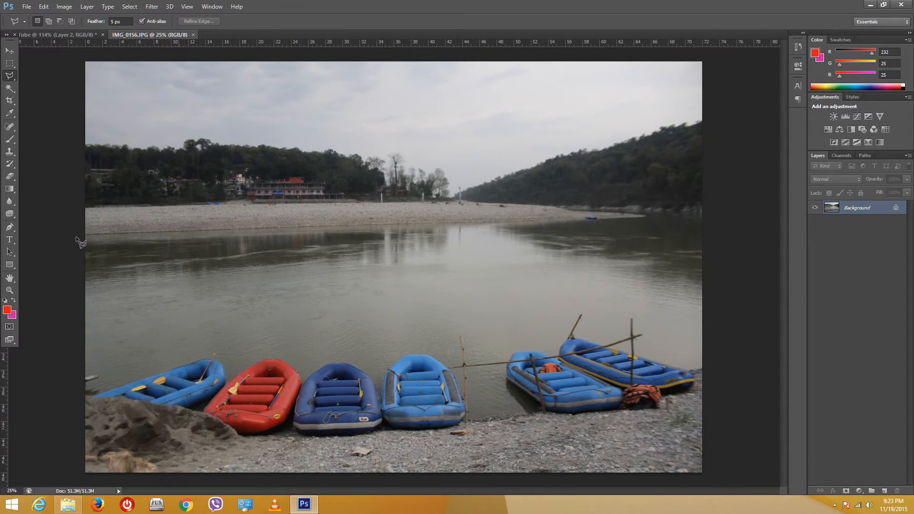
# Trace a closed selection around the light blue raft, fourth from the left, with the Magnetic Lasso tool
pyautogui.rightClick(9, 80)
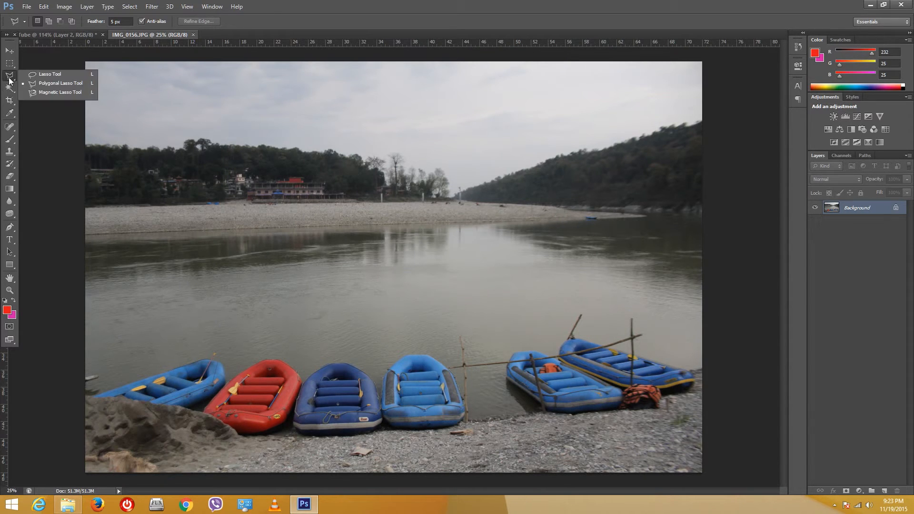
pyautogui.click(58, 93)
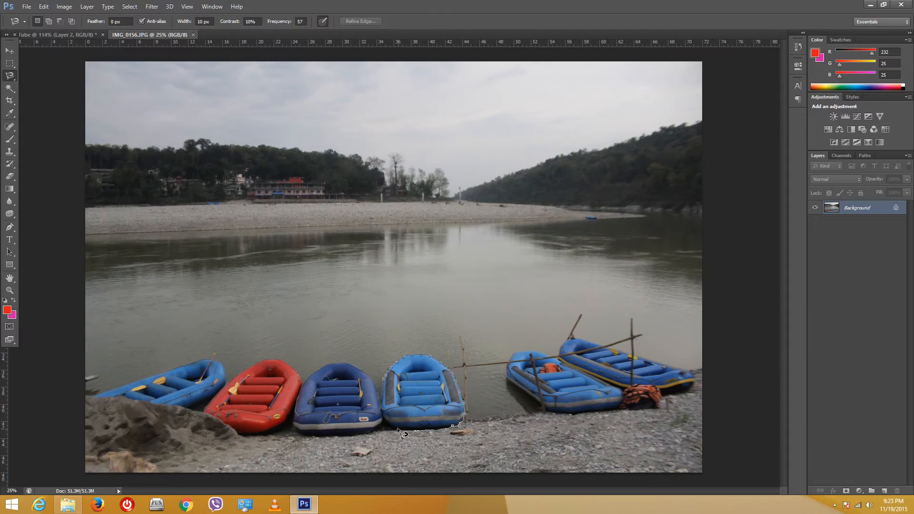
pyautogui.click(384, 379)
# Refine the raft selection's edge with Radius 4.5 px, Smooth 100, Feather 2.8 px and Shift Edge -21%
pyautogui.click(348, 20)
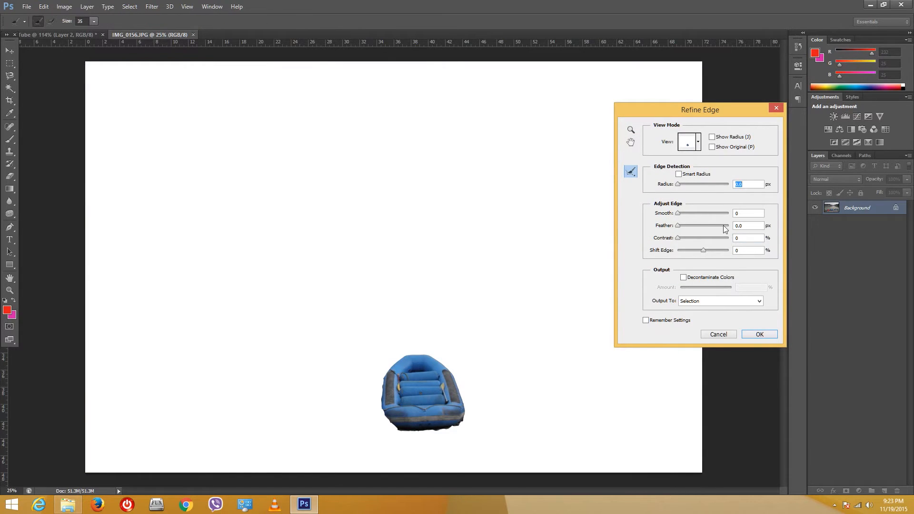
pyautogui.moveTo(678, 213); pyautogui.dragTo(729, 213)
pyautogui.moveTo(678, 238)
pyautogui.mouseDown()
pyautogui.moveTo(727, 241)
pyautogui.moveTo(654, 248)
pyautogui.moveTo(696, 247)
pyautogui.moveTo(695, 225)
pyautogui.moveTo(681, 224)
pyautogui.mouseUp()
pyautogui.moveTo(684, 184); pyautogui.dragTo(689, 184)
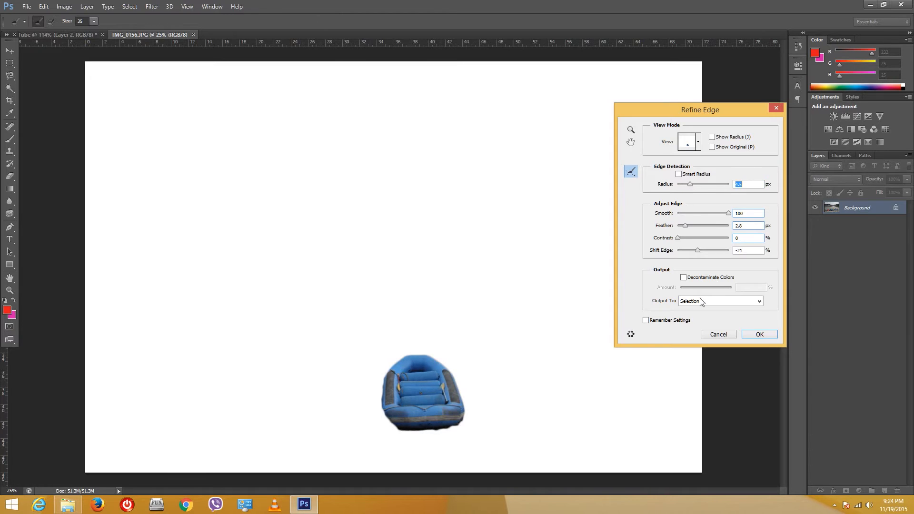
# Output the refined selection as a layer mask and move the cut-out raft up and to the left
pyautogui.click(737, 302)
pyautogui.click(730, 317)
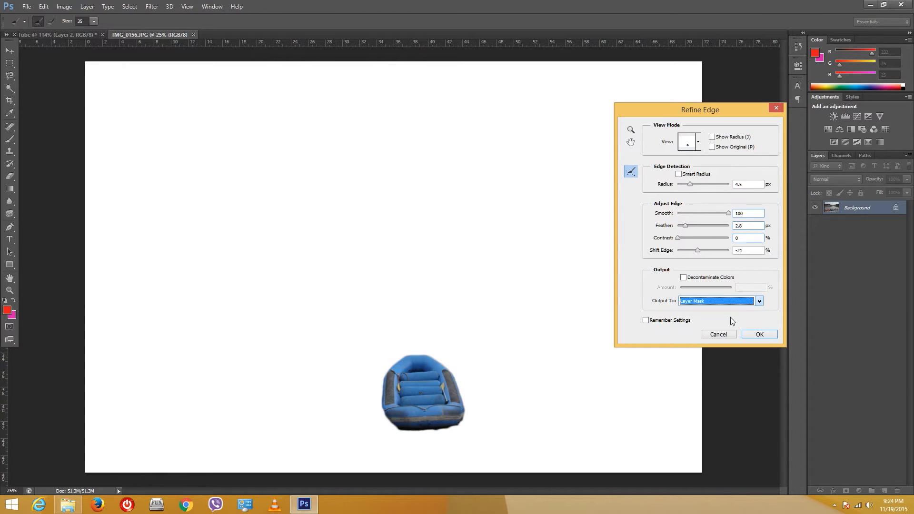
pyautogui.click(753, 333)
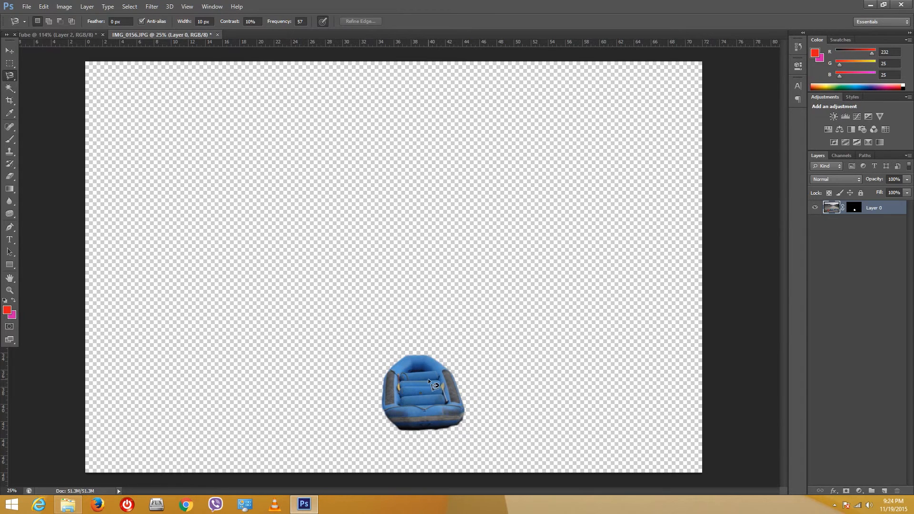
pyautogui.click(10, 50)
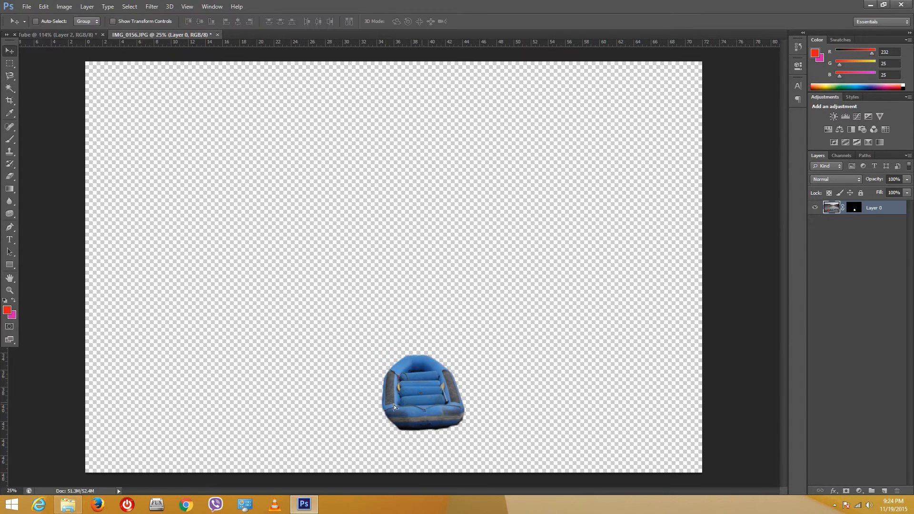
pyautogui.moveTo(417, 382); pyautogui.dragTo(295, 278)
# Duplicate Layer 0 and place the copied raft directly to the right of the original
pyautogui.rightClick(868, 209)
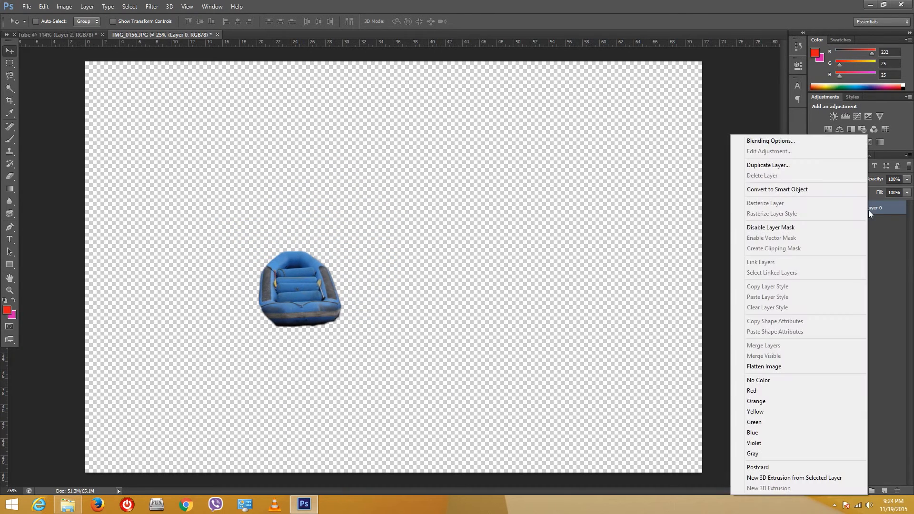
pyautogui.click(880, 223)
pyautogui.rightClick(874, 209)
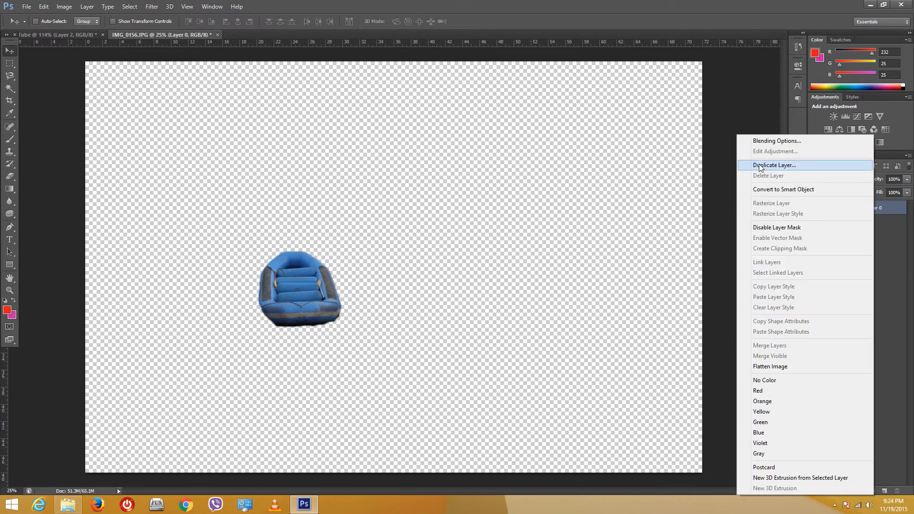
pyautogui.click(761, 162)
pyautogui.click(544, 156)
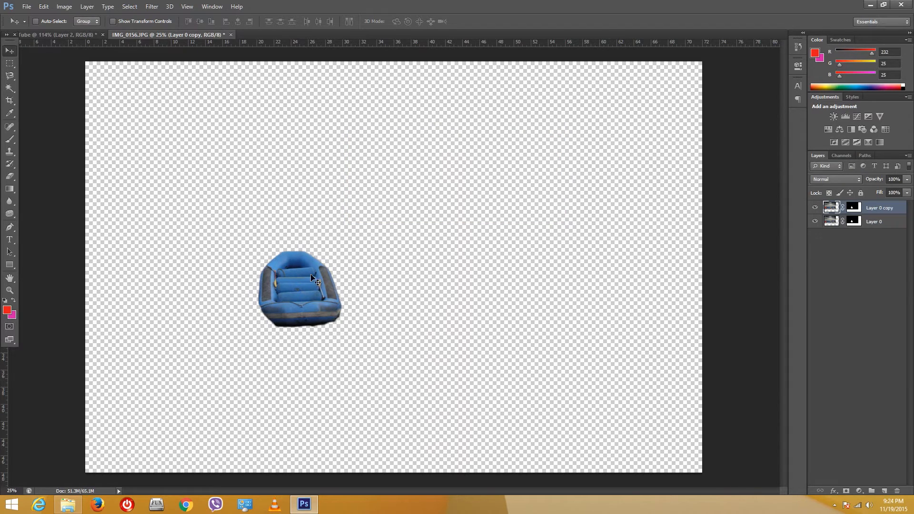
pyautogui.moveTo(312, 276); pyautogui.dragTo(389, 269)
# Duplicate Layer 0 copy and move the new raft to the right, leaving a gap beside the first two
pyautogui.rightClick(867, 211)
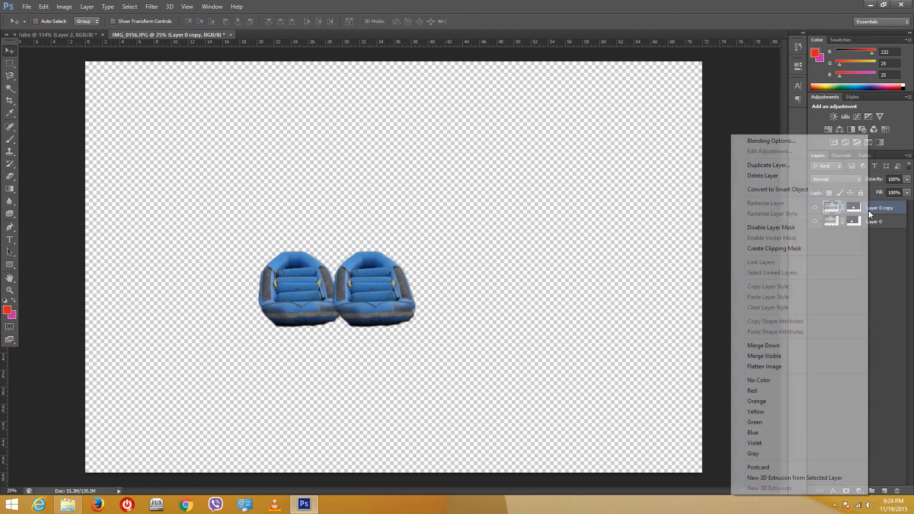
pyautogui.click(776, 164)
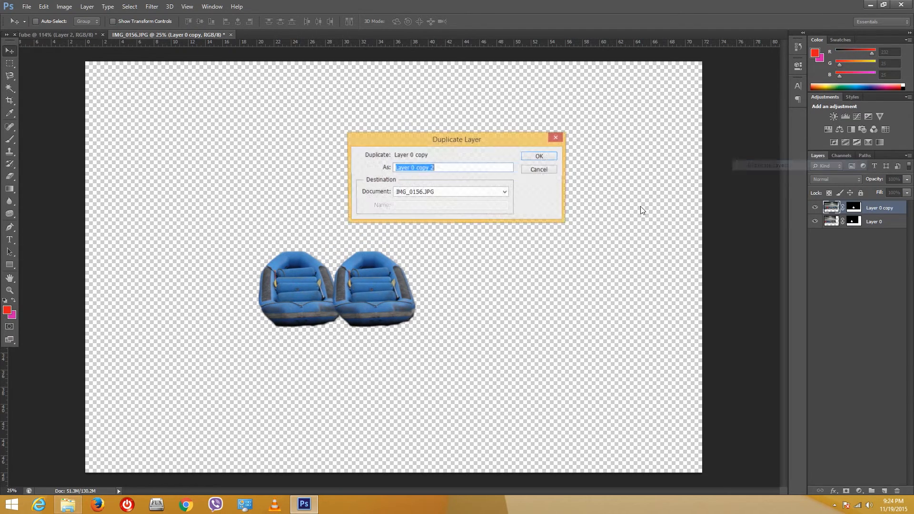
pyautogui.click(539, 156)
pyautogui.moveTo(377, 283); pyautogui.dragTo(545, 286)
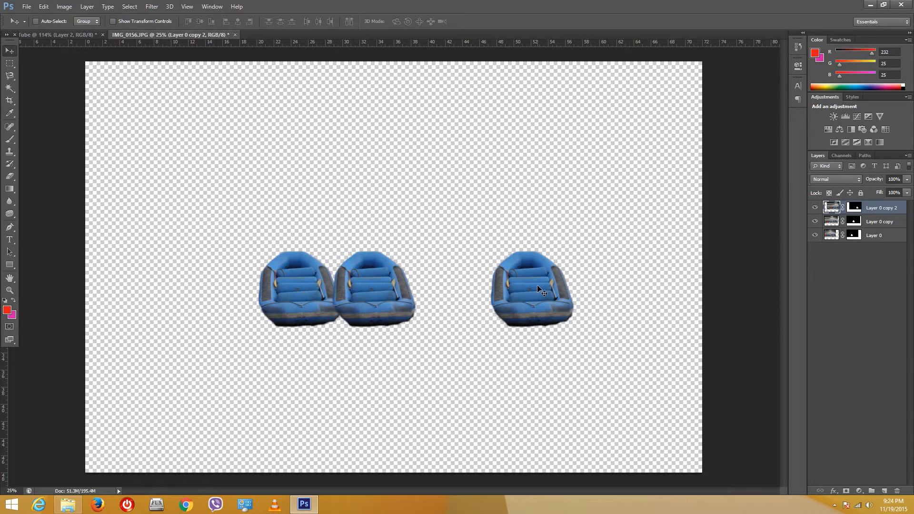
# Scale the third raft proportionally to about 151% with Free Transform and place it against the second raft's right side
pyautogui.hotkey('ctrl', 't')
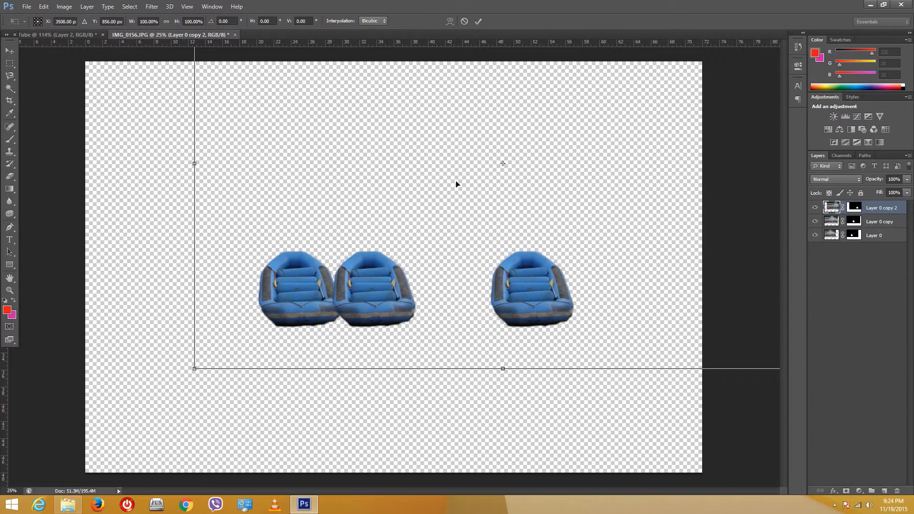
pyautogui.moveTo(604, 219); pyautogui.dragTo(547, 247)
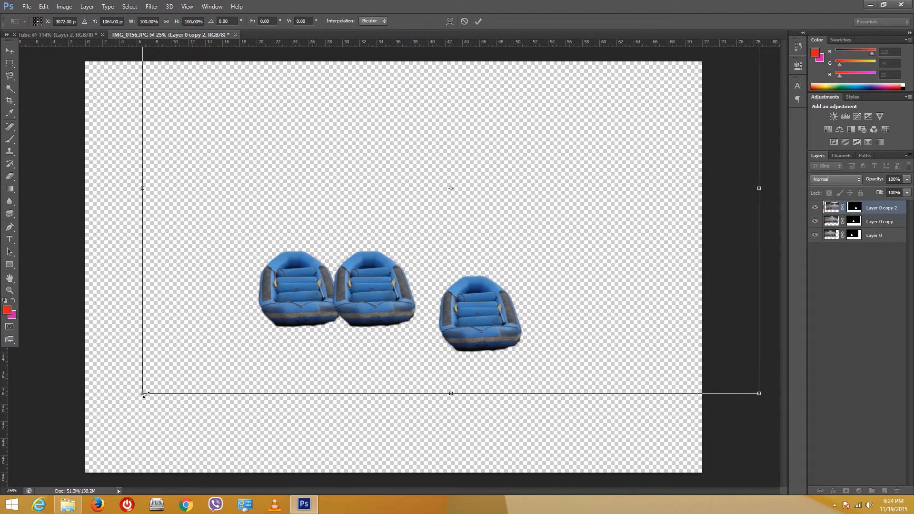
pyautogui.moveTo(146, 394); pyautogui.dragTo(0, 513)
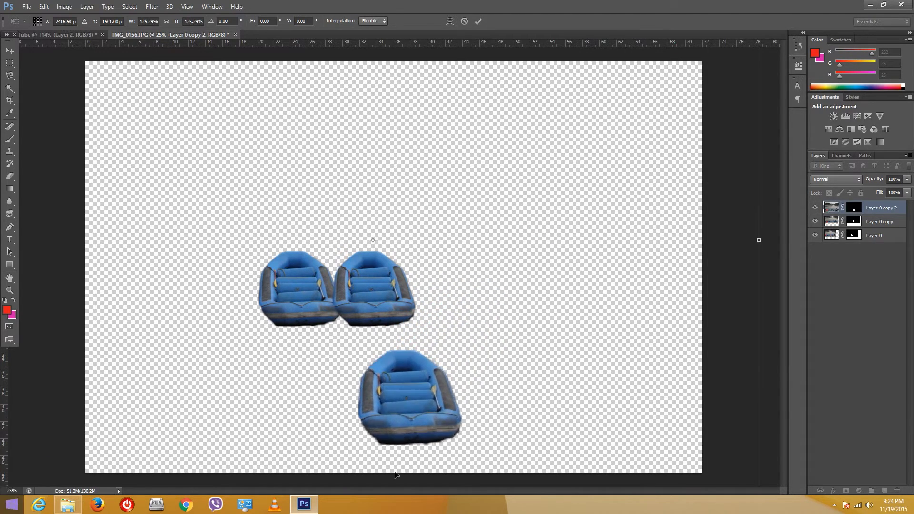
pyautogui.moveTo(468, 438); pyautogui.dragTo(591, 259)
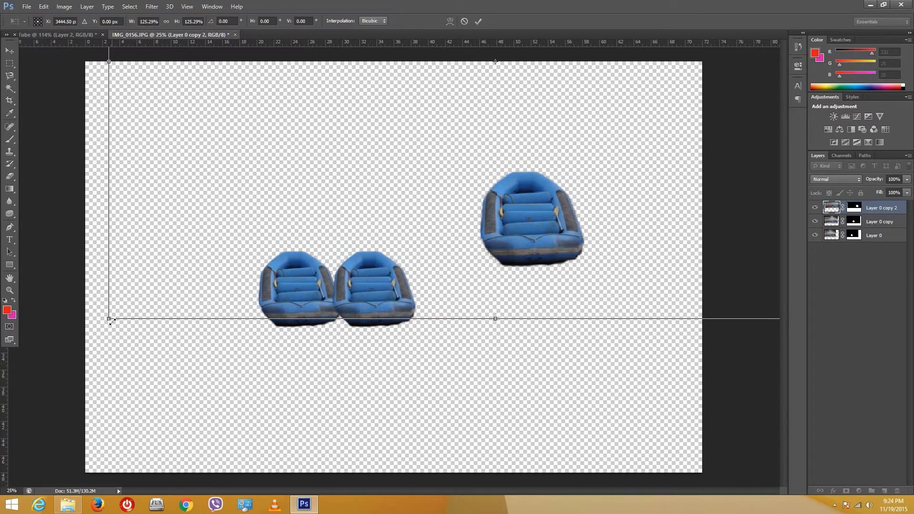
pyautogui.moveTo(112, 322); pyautogui.dragTo(0, 495)
pyautogui.moveTo(496, 323); pyautogui.dragTo(480, 289)
pyautogui.press('Return')
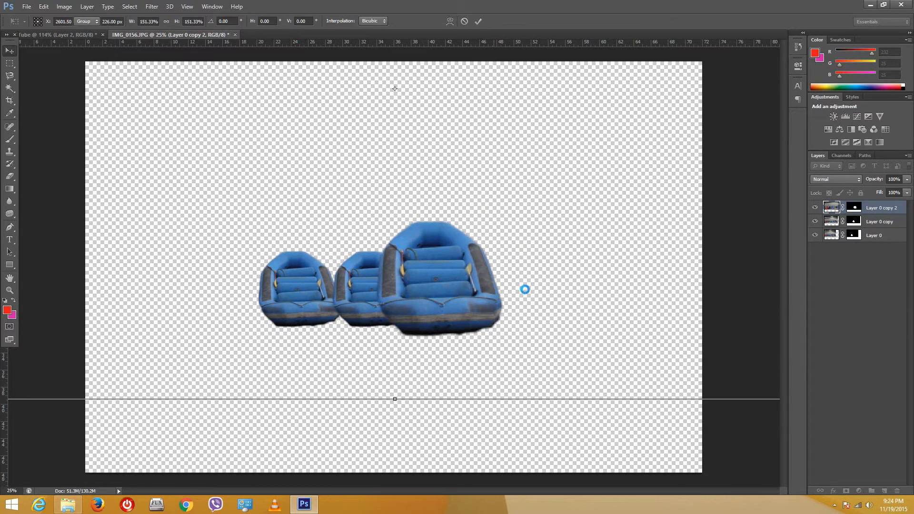
pyautogui.moveTo(455, 273); pyautogui.dragTo(480, 270)
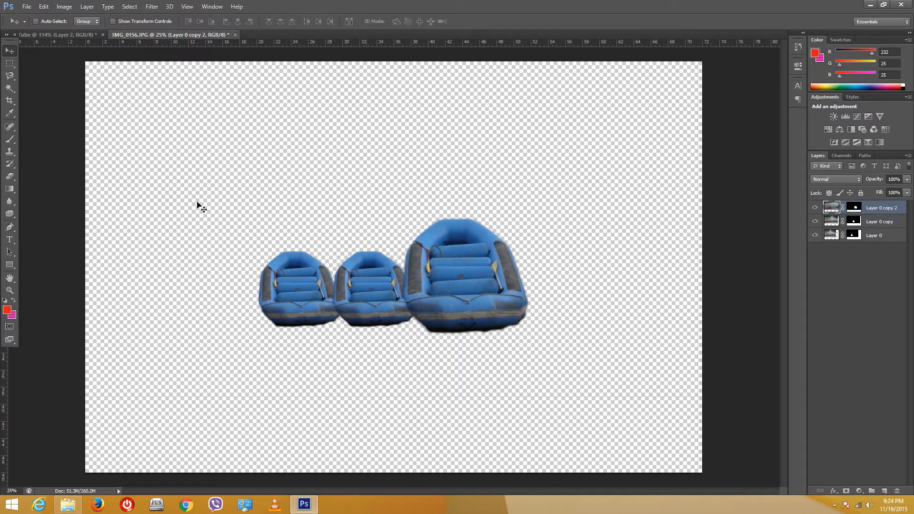
# Hide all three raft layers, Layer 0 copy 2, Layer 0 copy and Layer 0
pyautogui.click(11, 75)
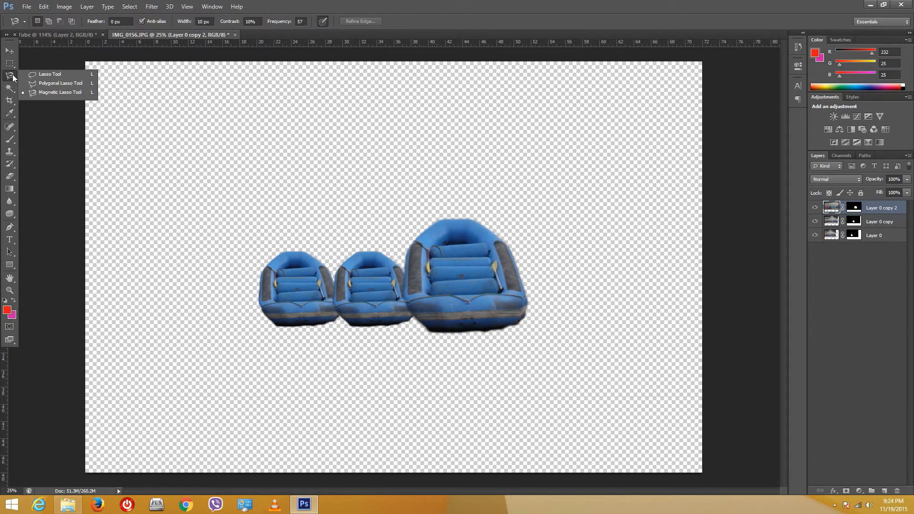
pyautogui.click(13, 78)
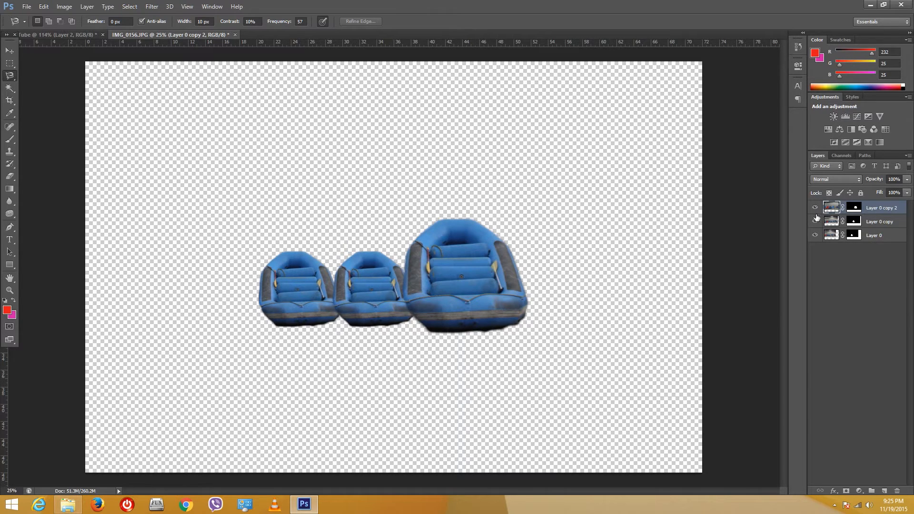
pyautogui.moveTo(814, 207); pyautogui.dragTo(815, 256)
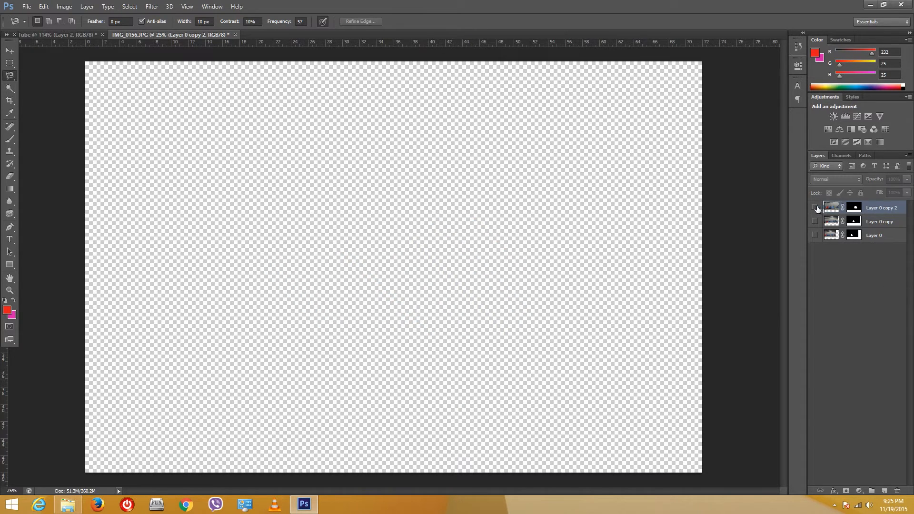
pyautogui.moveTo(815, 208); pyautogui.dragTo(820, 242)
pyautogui.moveTo(814, 207); pyautogui.dragTo(817, 231)
# Place IMG_0152.JPG from the Pictures folder into the document at full canvas size and commit the placement
pyautogui.click(32, 9)
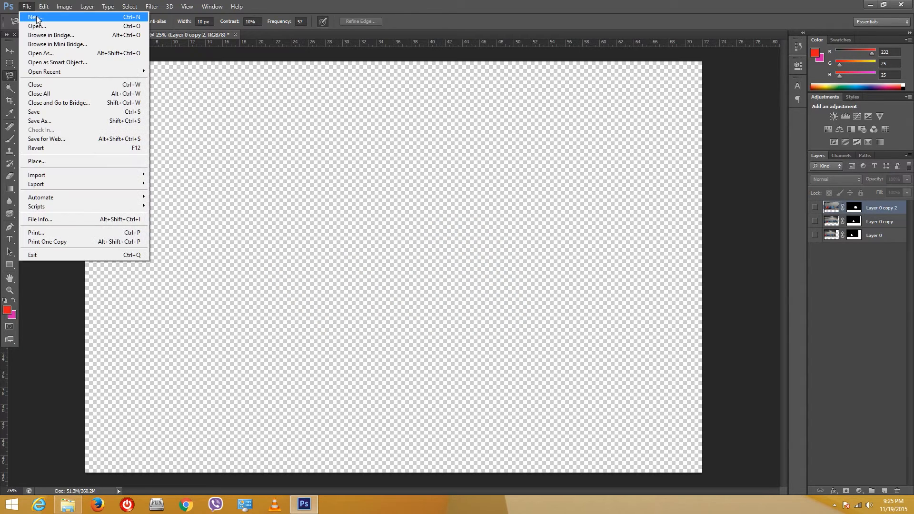
pyautogui.click(468, 238)
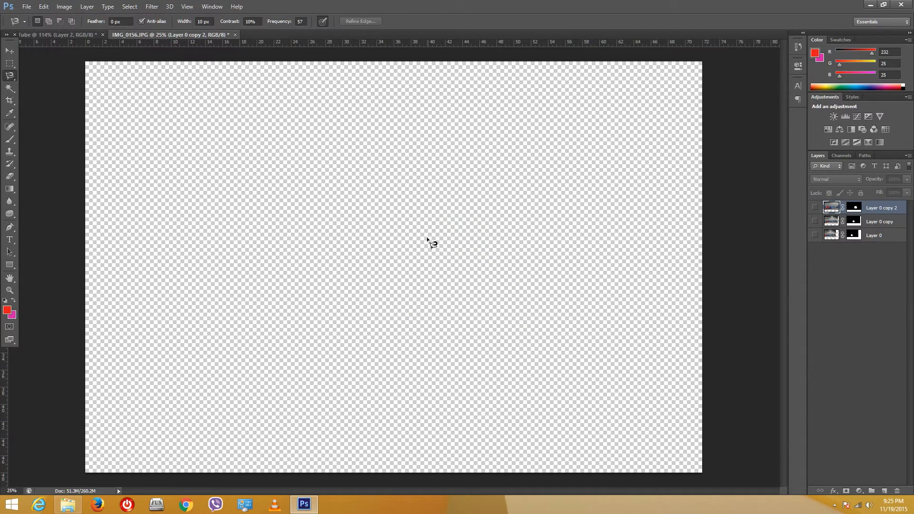
pyautogui.click(32, 9)
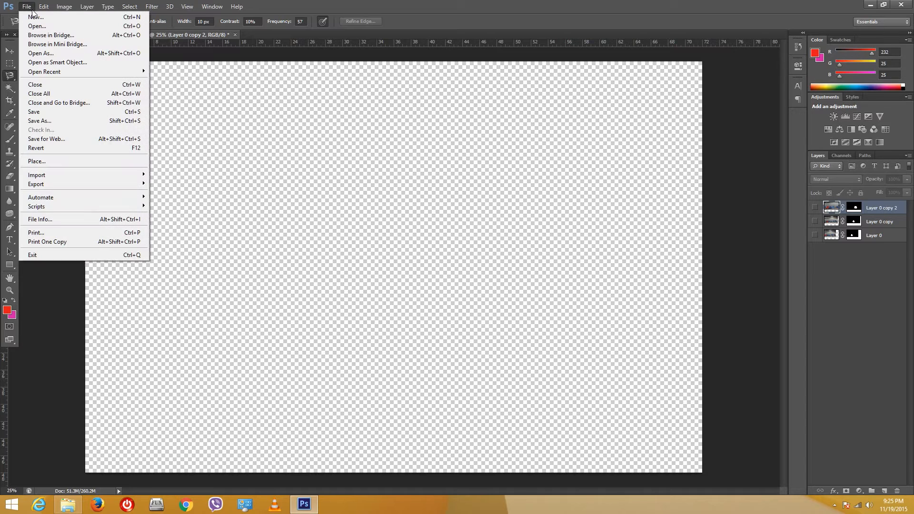
pyautogui.click(49, 163)
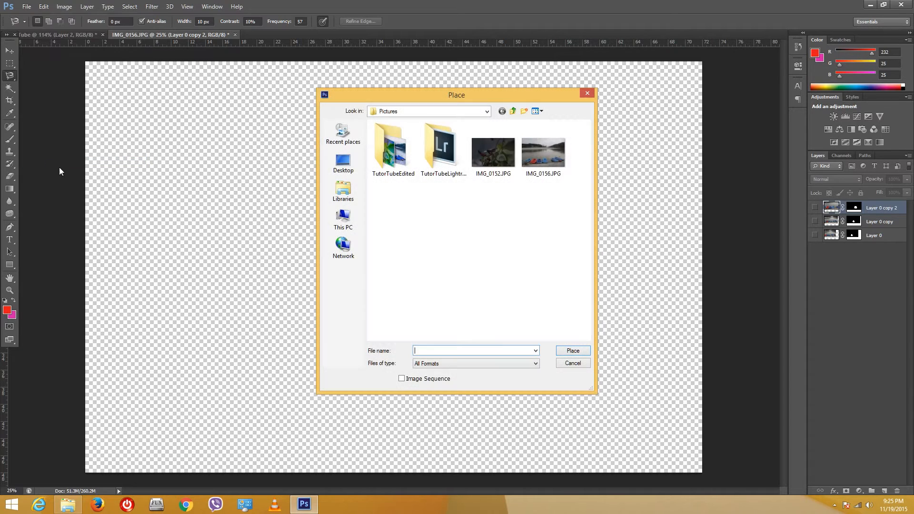
pyautogui.click(495, 162)
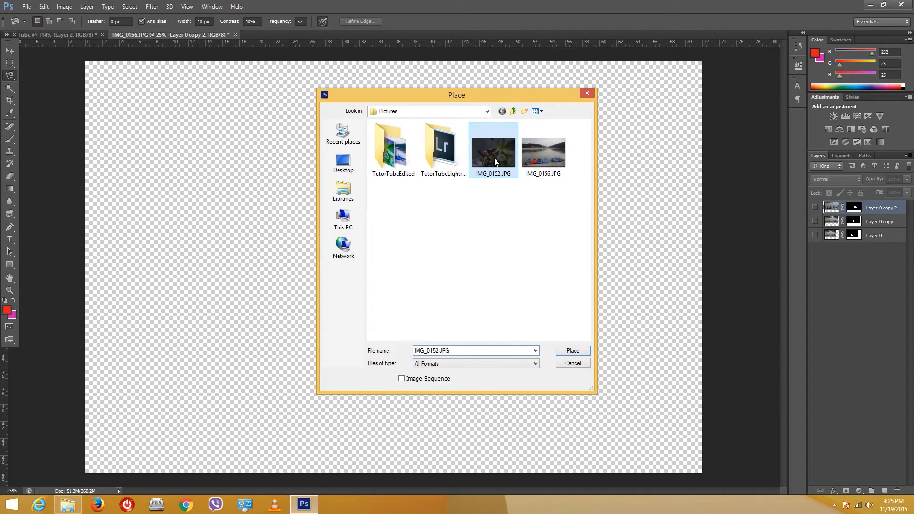
pyautogui.click(584, 350)
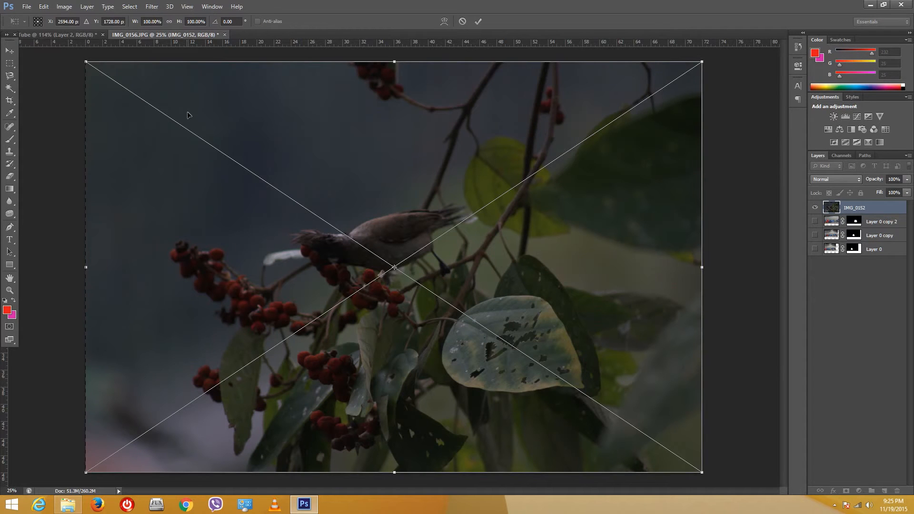
pyautogui.press('l')
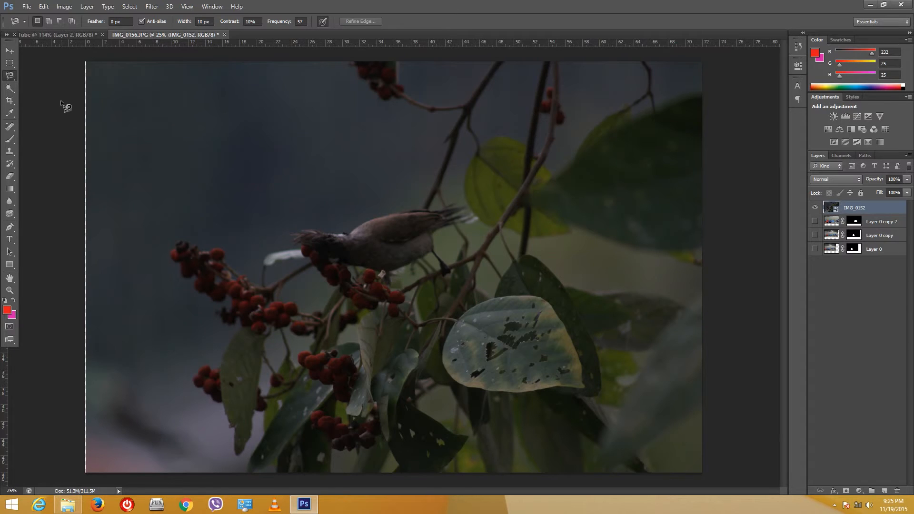
# Select the large pale leaf with holes below the bird using the Quick Selection tool
pyautogui.click(10, 89)
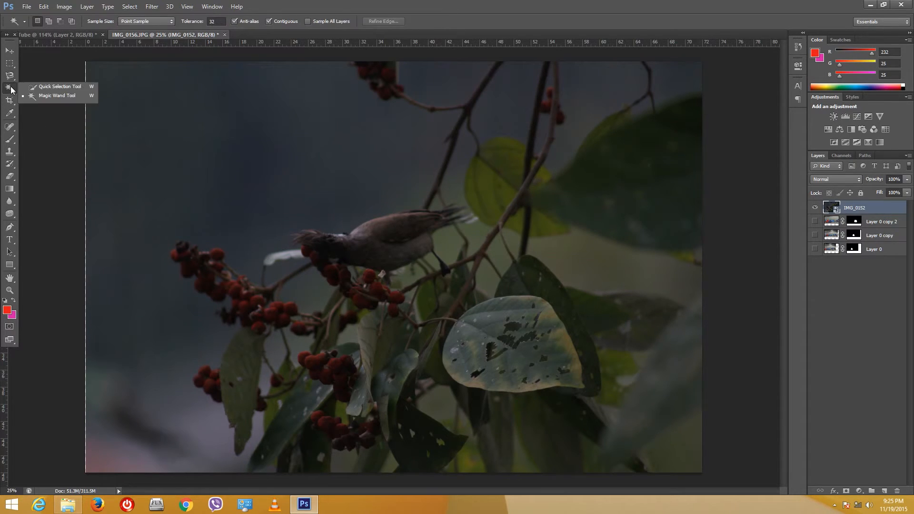
pyautogui.click(34, 88)
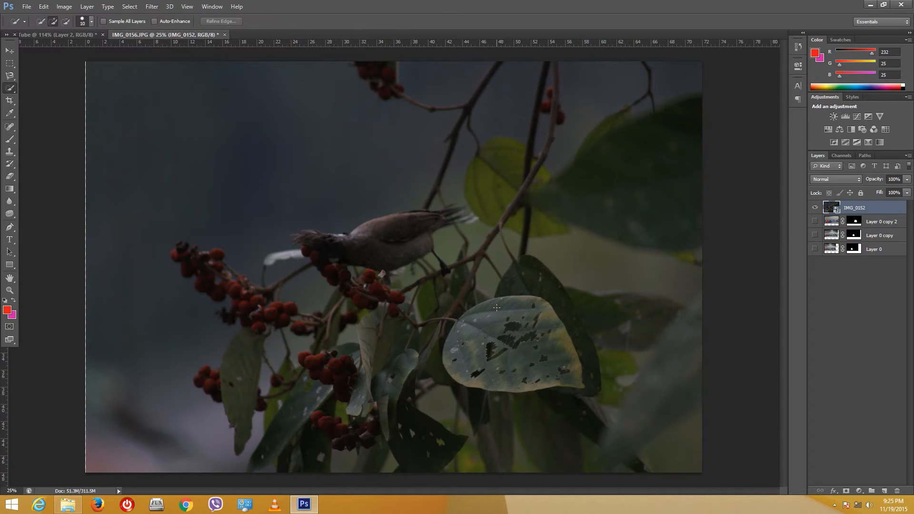
pyautogui.moveTo(496, 307)
pyautogui.mouseDown()
pyautogui.moveTo(469, 332)
pyautogui.moveTo(465, 350)
pyautogui.moveTo(508, 372)
pyautogui.mouseUp()
# Try several larger and smaller Quick Selection brush sizes, ending at 175 px
pyautogui.press(']')
pyautogui.press(']')
pyautogui.press(']')
pyautogui.press(']')
pyautogui.press(']')
pyautogui.press(']')
pyautogui.press(']')
pyautogui.press(']')
pyautogui.press(']')
pyautogui.press(']')
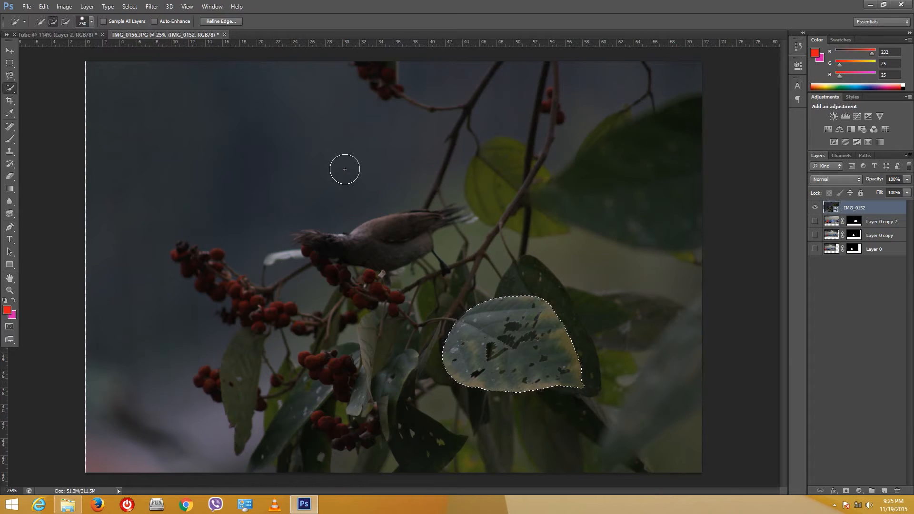
pyautogui.press(']')
pyautogui.press(']')
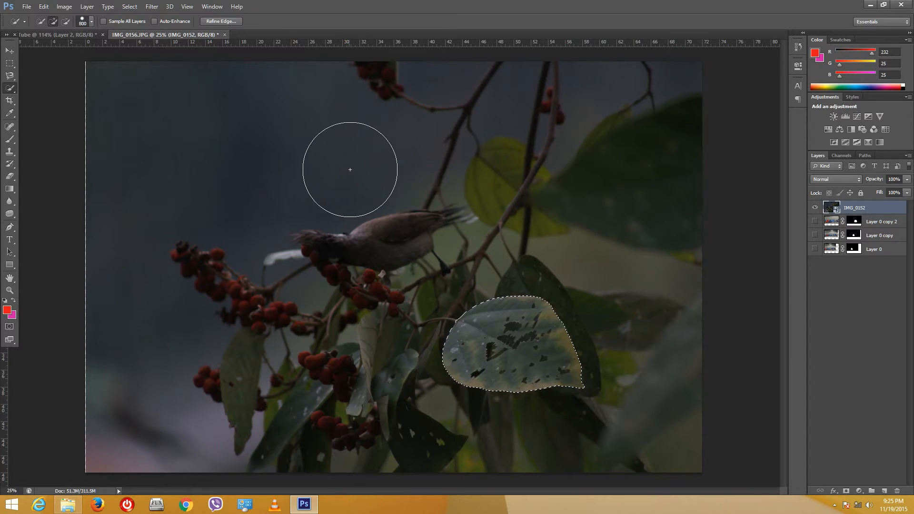
pyautogui.press('[')
pyautogui.press('[')
pyautogui.press('[')
pyautogui.press('[')
pyautogui.press('[')
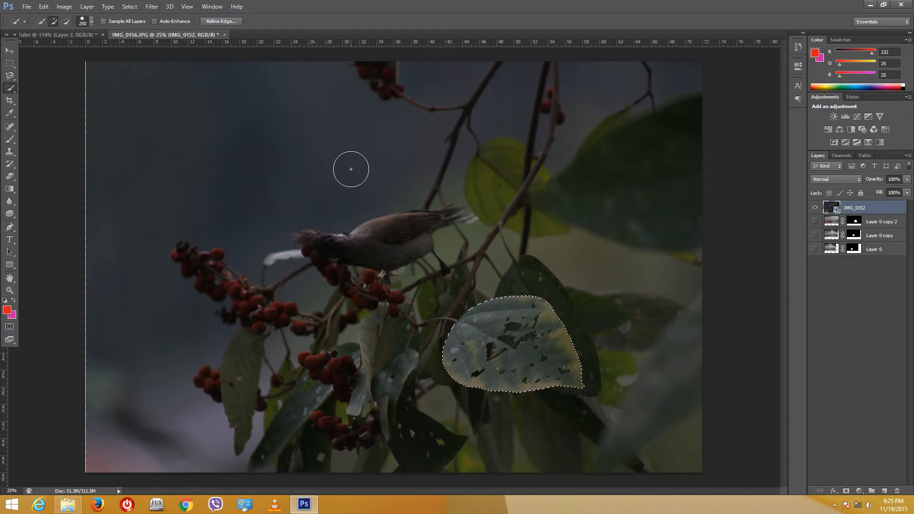
pyautogui.press('[')
pyautogui.press('[')
# Enlarge the Quick Selection brush and add the dark background above the bird and the upper leaves to the selection
pyautogui.click(91, 22)
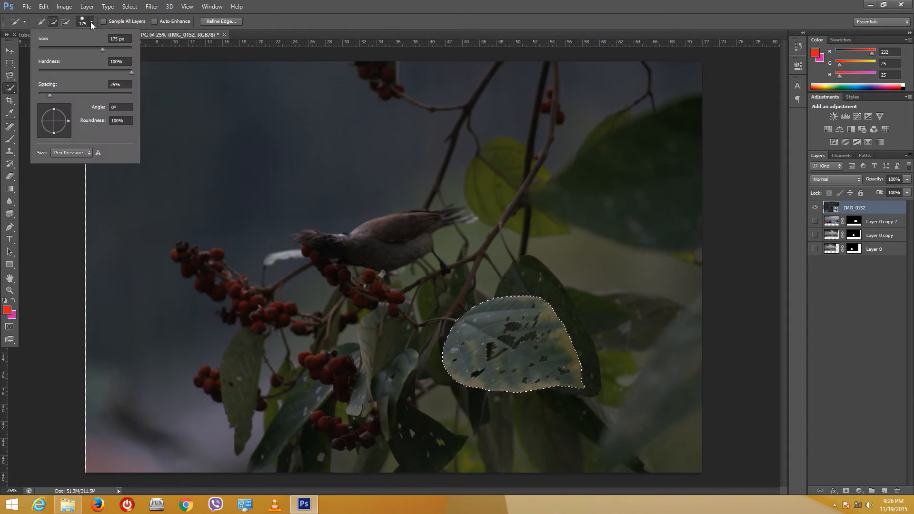
pyautogui.moveTo(101, 48); pyautogui.dragTo(122, 50)
pyautogui.moveTo(299, 132)
pyautogui.mouseDown()
pyautogui.moveTo(244, 143)
pyautogui.moveTo(209, 163)
pyautogui.moveTo(382, 97)
pyautogui.moveTo(262, 132)
pyautogui.mouseUp()
pyautogui.moveTo(579, 177); pyautogui.dragTo(559, 215)
# Sample the red berries and the dark background with the Magic Wand at tolerance 32, and clear the selection
pyautogui.click(14, 94)
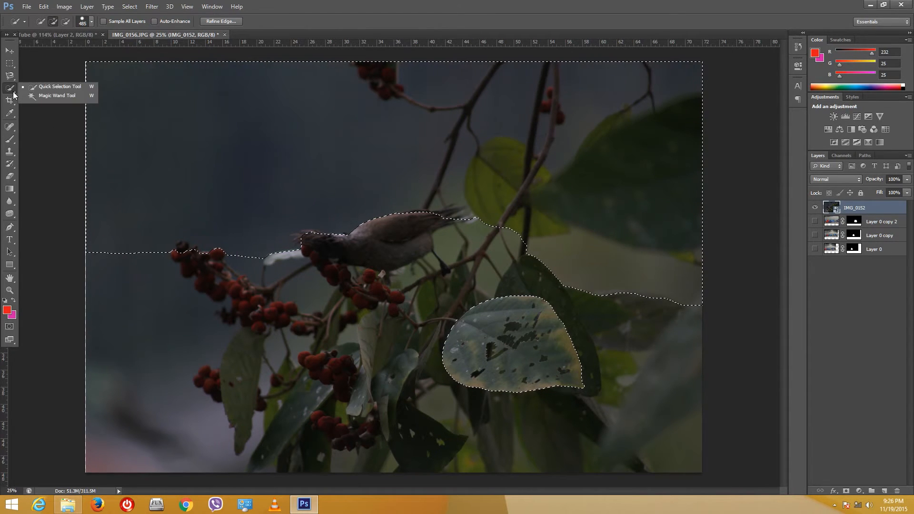
pyautogui.click(38, 95)
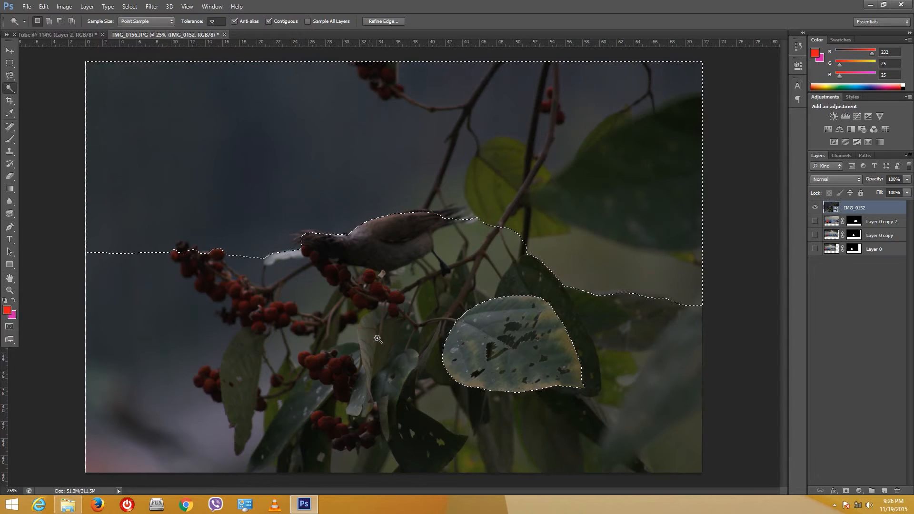
pyautogui.keyDown('shift'); pyautogui.click(336, 366); pyautogui.keyUp('shift')
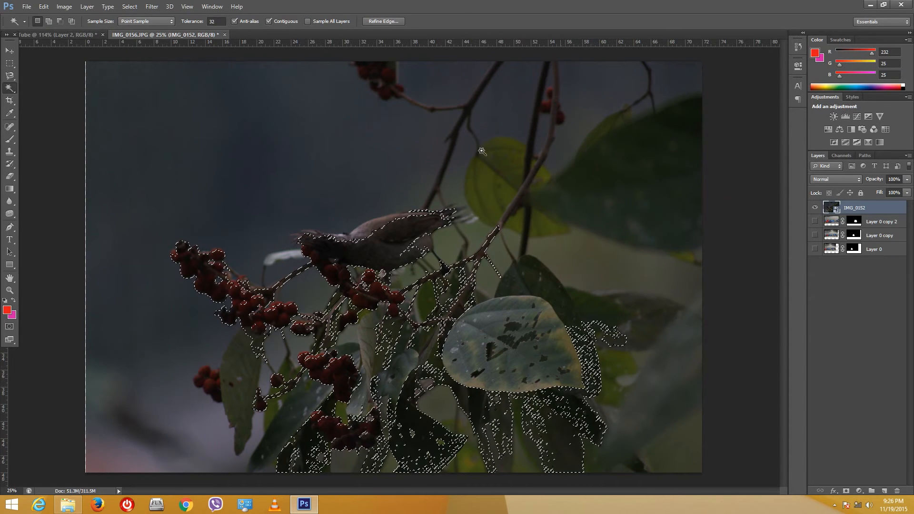
pyautogui.keyDown('shift'); pyautogui.click(393, 146); pyautogui.keyUp('shift')
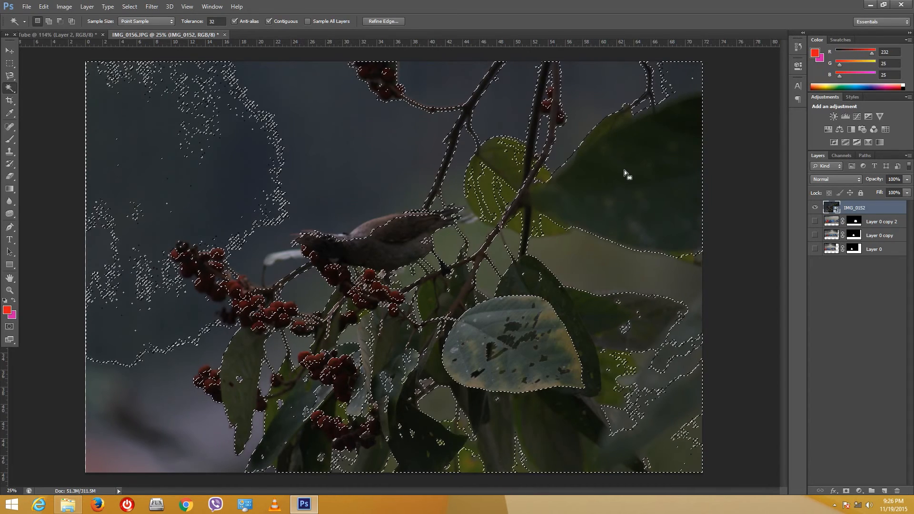
pyautogui.rightClick(10, 88)
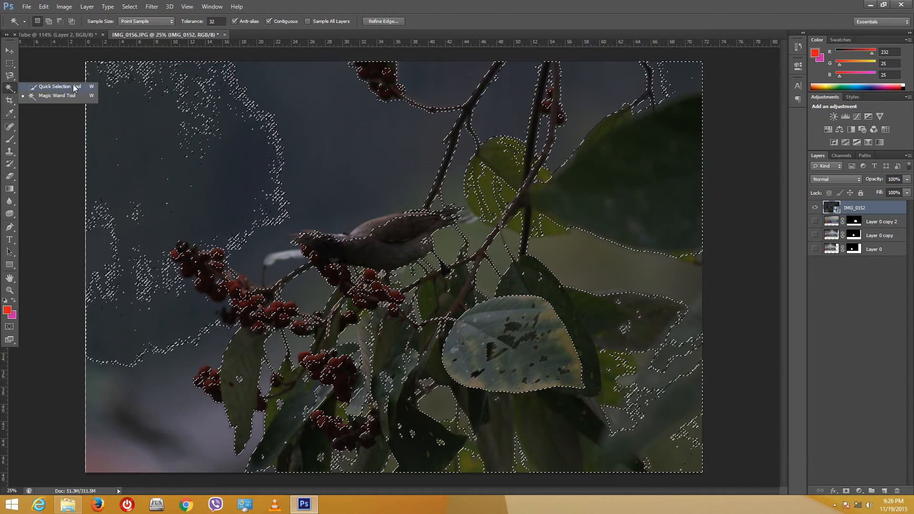
pyautogui.click(232, 106)
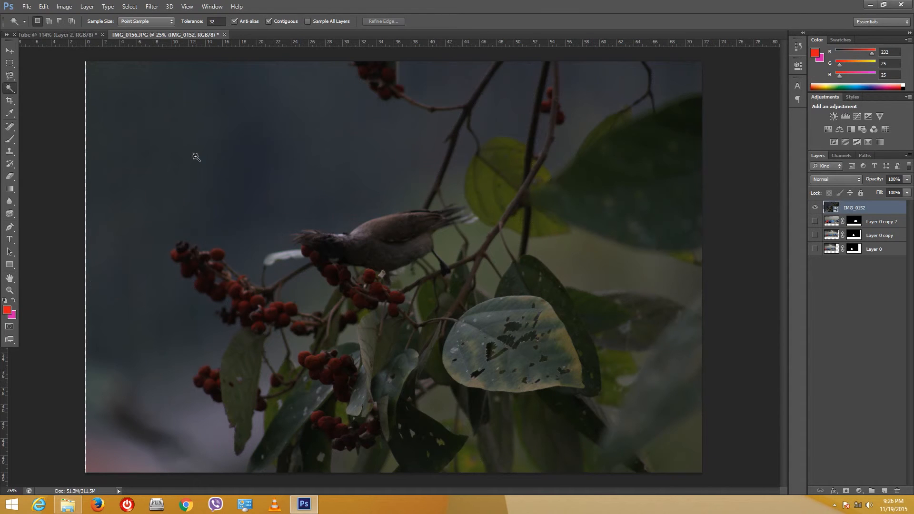
# Shrink the 1 x 1 (Square) crop frame around the middle of the bird photo with the Crop tool
pyautogui.click(8, 103)
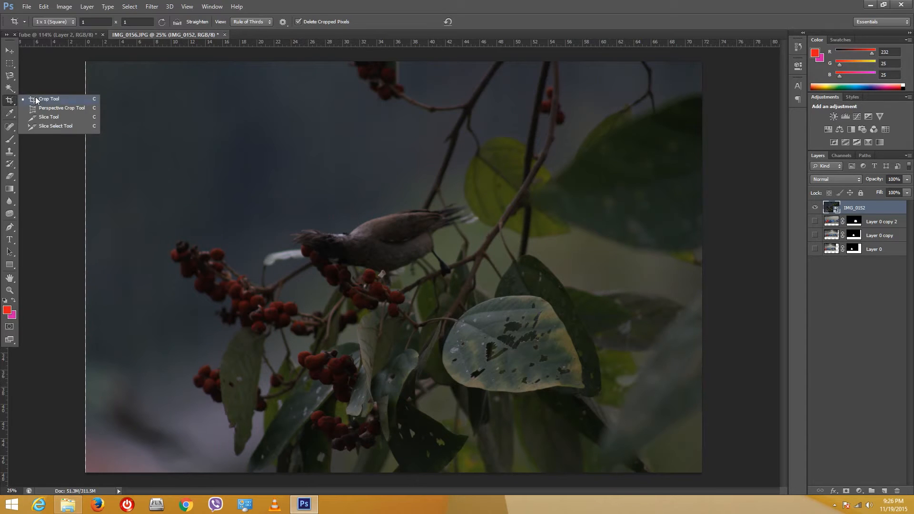
pyautogui.click(36, 100)
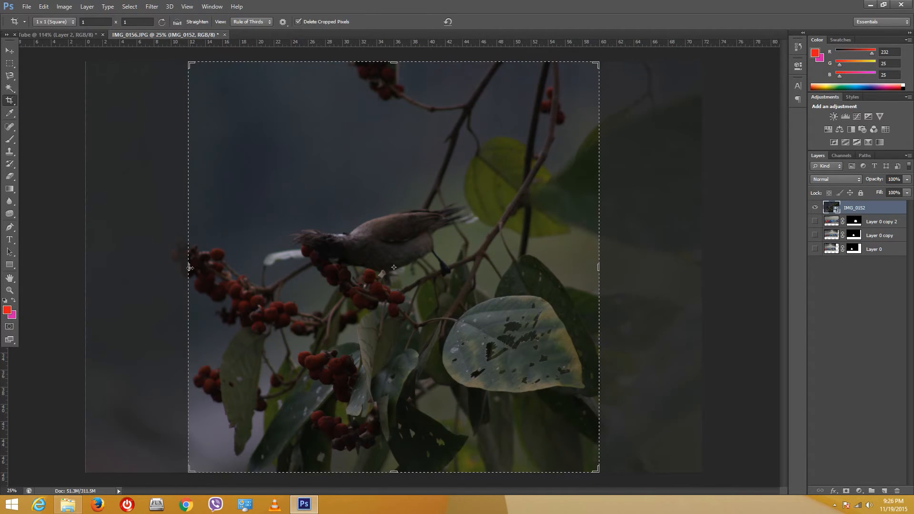
pyautogui.moveTo(189, 268); pyautogui.dragTo(284, 301)
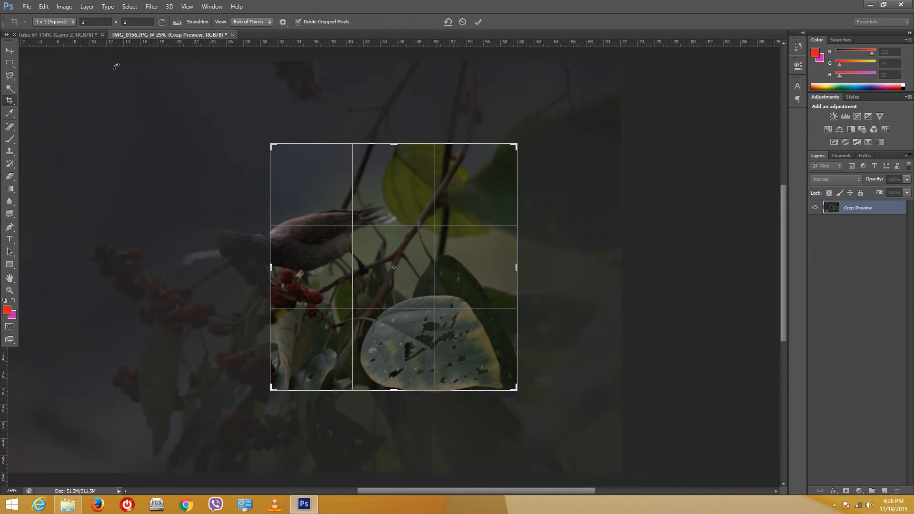
# Set the crop ratio to Unconstrained, widen the frame to take in the whole bird and the berries, and apply the crop
pyautogui.click(57, 24)
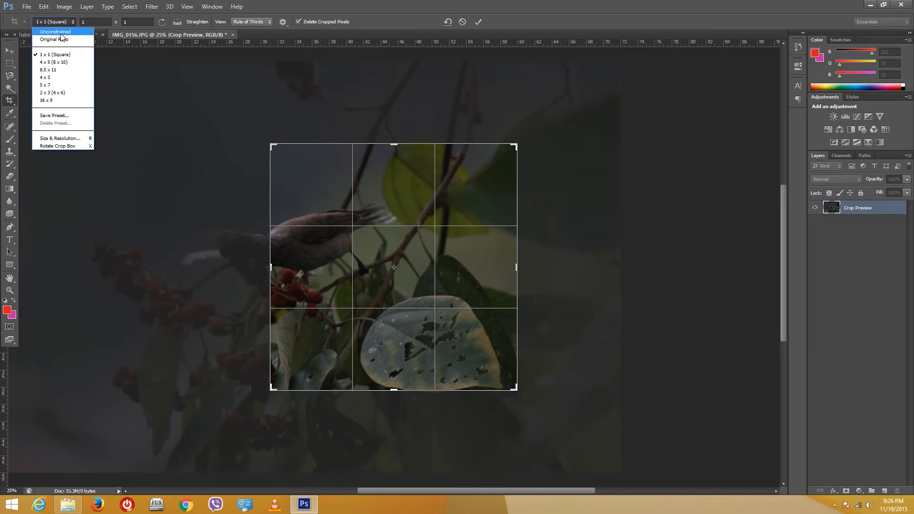
pyautogui.click(61, 32)
pyautogui.moveTo(269, 272); pyautogui.dragTo(159, 268)
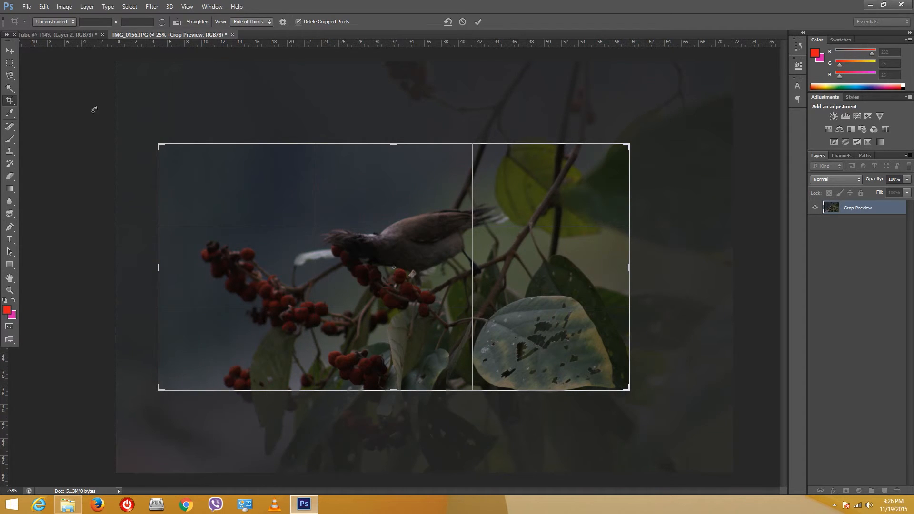
pyautogui.click(11, 52)
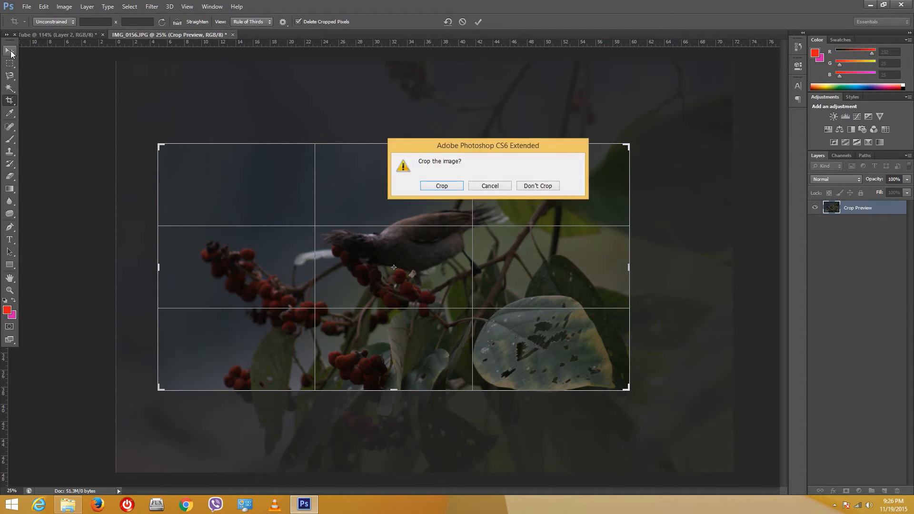
pyautogui.click(435, 186)
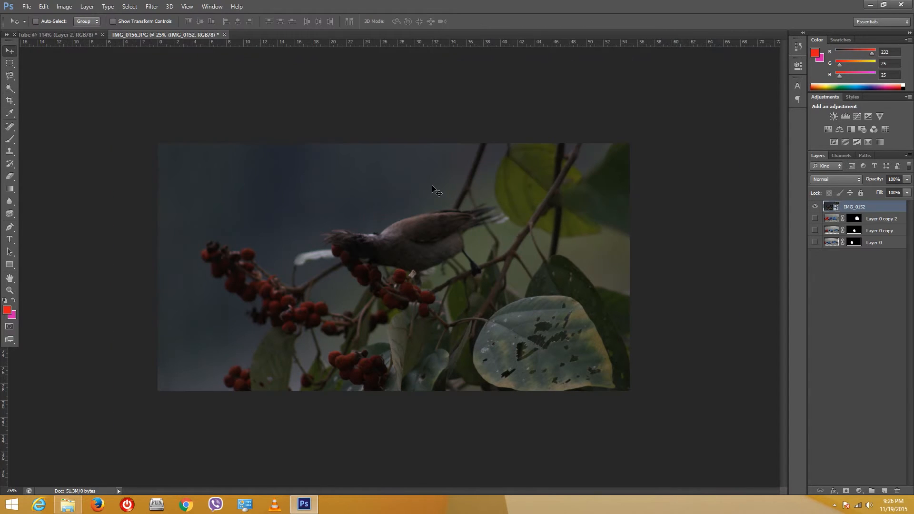
# Try to draw a Perspective Crop frame around the branch and leaf area on the placed IMG_0152 layer
pyautogui.click(10, 103)
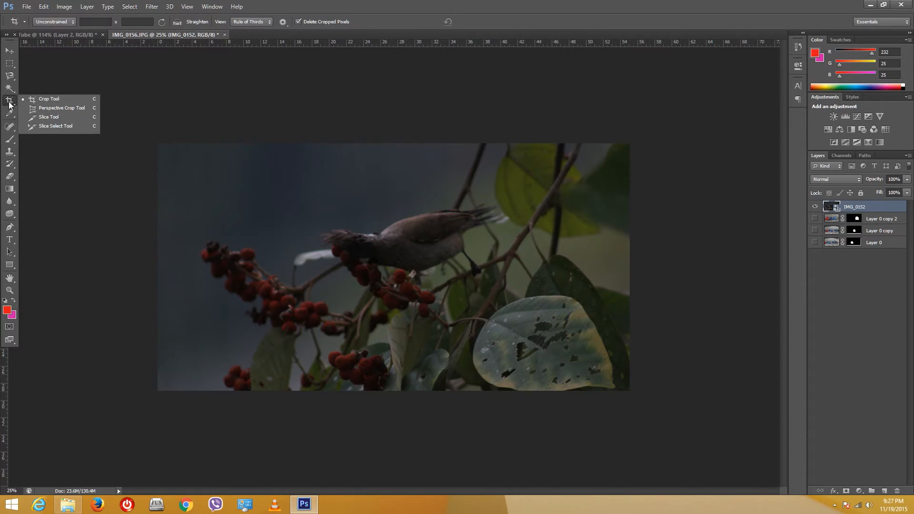
pyautogui.click(59, 108)
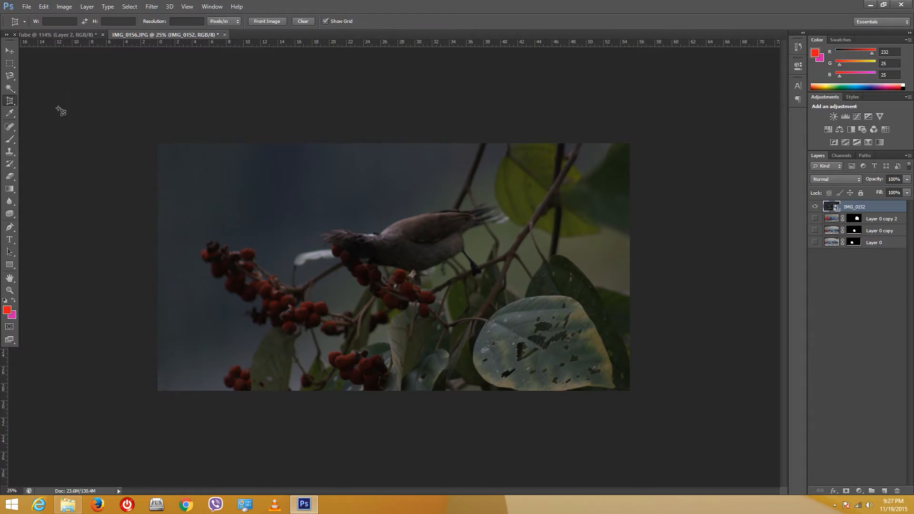
pyautogui.click(516, 272)
pyautogui.click(485, 189)
pyautogui.click(522, 318)
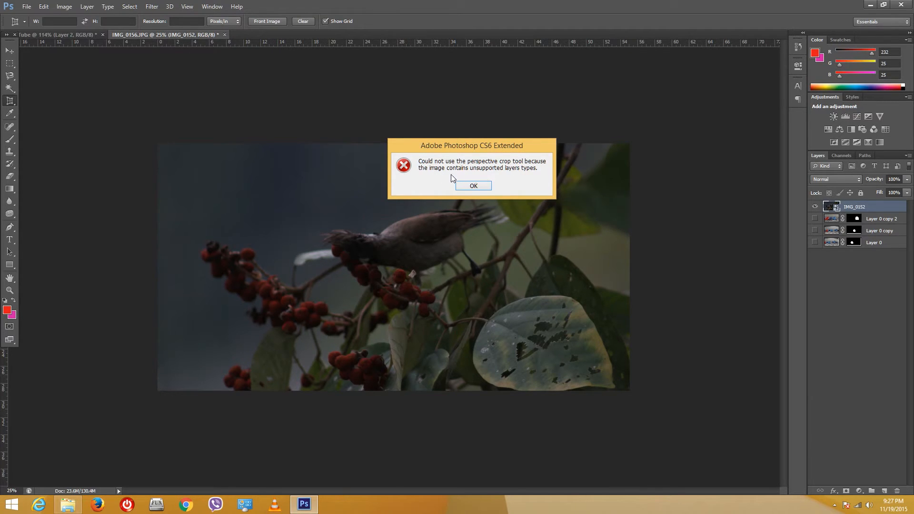
pyautogui.click(475, 187)
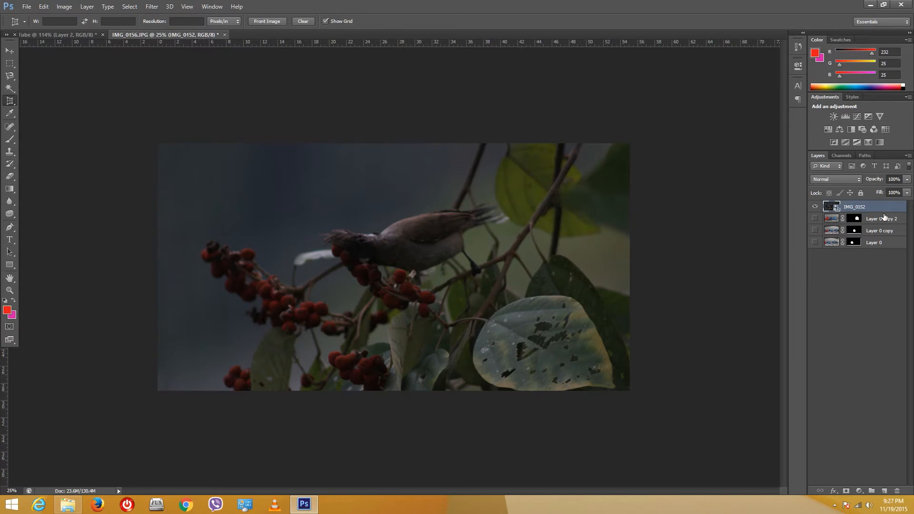
# Open the contents of the IMG_0152 smart object for editing in its own document
pyautogui.rightClick(835, 209)
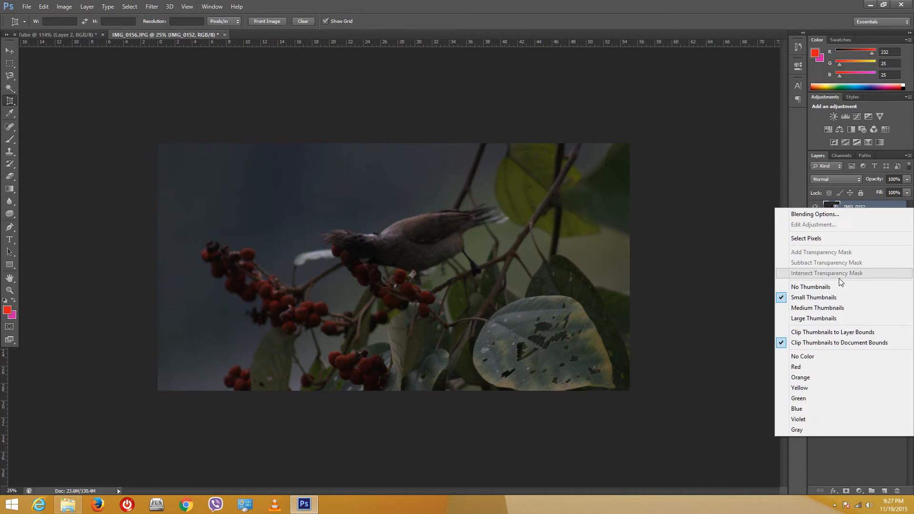
pyautogui.click(840, 207)
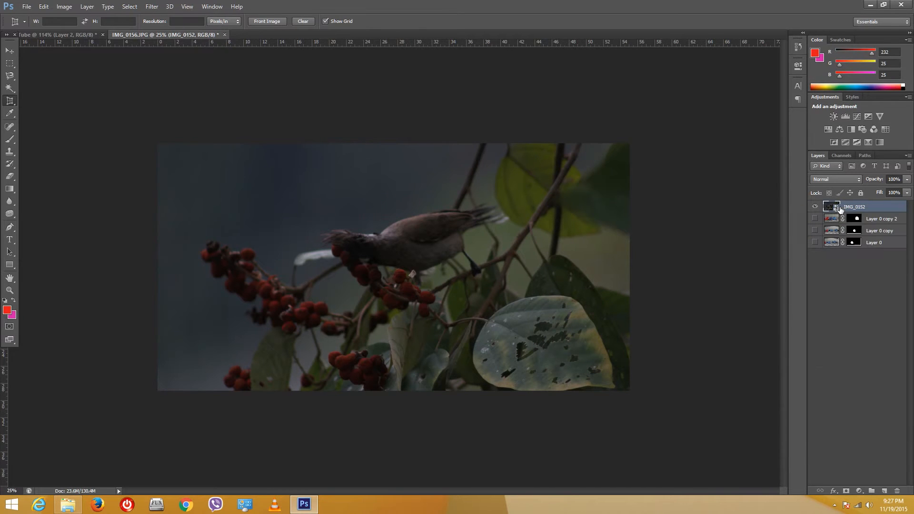
pyautogui.doubleClick(838, 209)
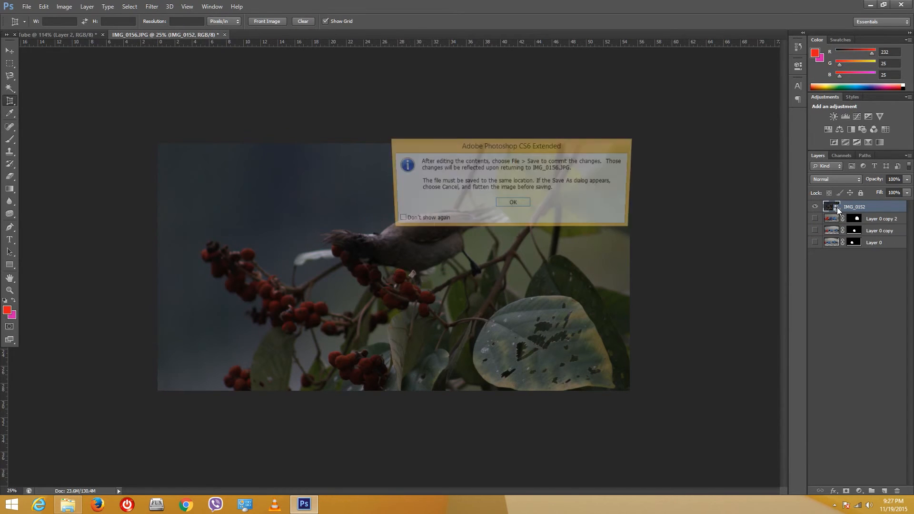
pyautogui.click(506, 202)
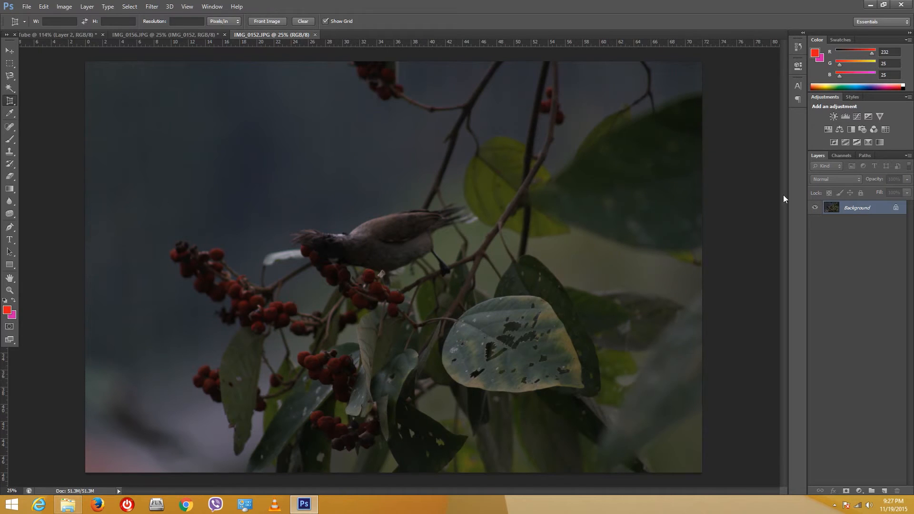
# Place a four-corner Perspective Crop frame around the large holed leaf, widen its lower corner outward, and apply the crop
pyautogui.click(500, 271)
pyautogui.click(610, 338)
pyautogui.click(582, 414)
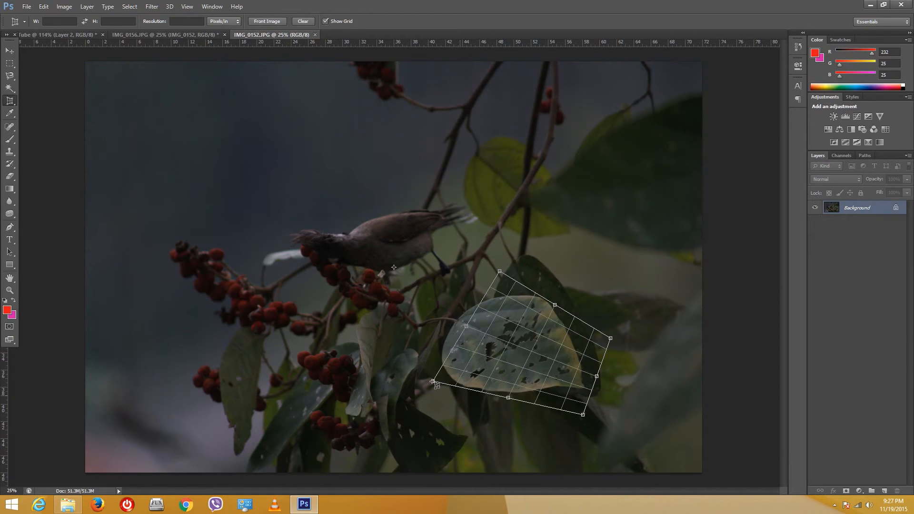
pyautogui.click(414, 371)
pyautogui.moveTo(414, 371); pyautogui.dragTo(413, 370)
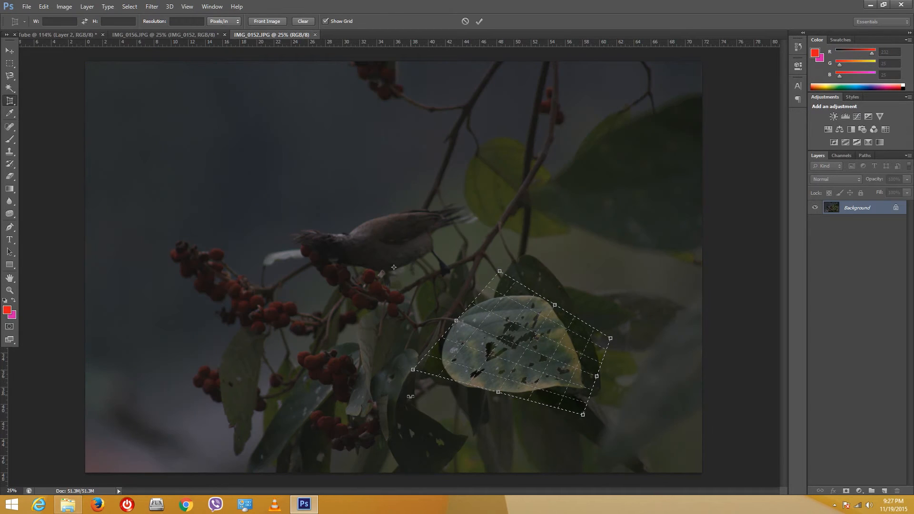
pyautogui.doubleClick(473, 317)
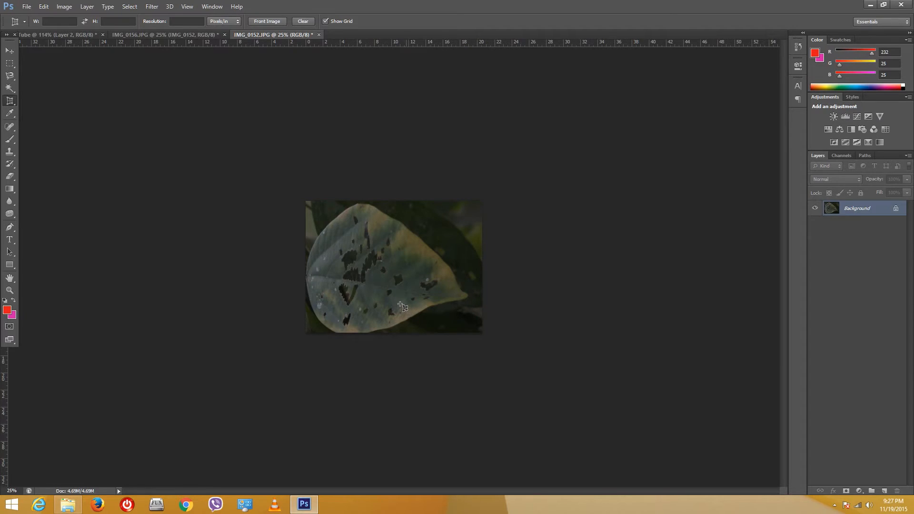
pyautogui.rightClick(10, 101)
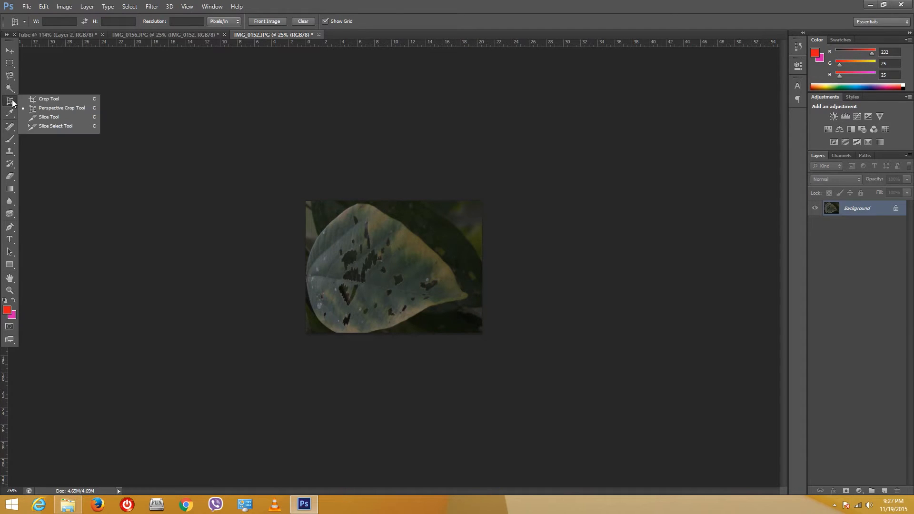
pyautogui.click(44, 108)
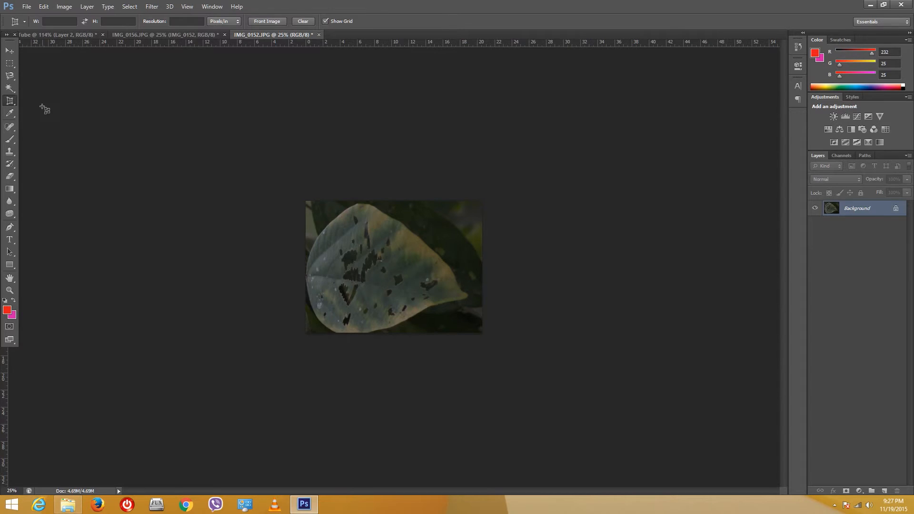
# Sample leaf colours for both swatches with the Eyedropper, swapping foreground and background, with dark green RGB 25, 31, 19 as foreground
pyautogui.click(11, 114)
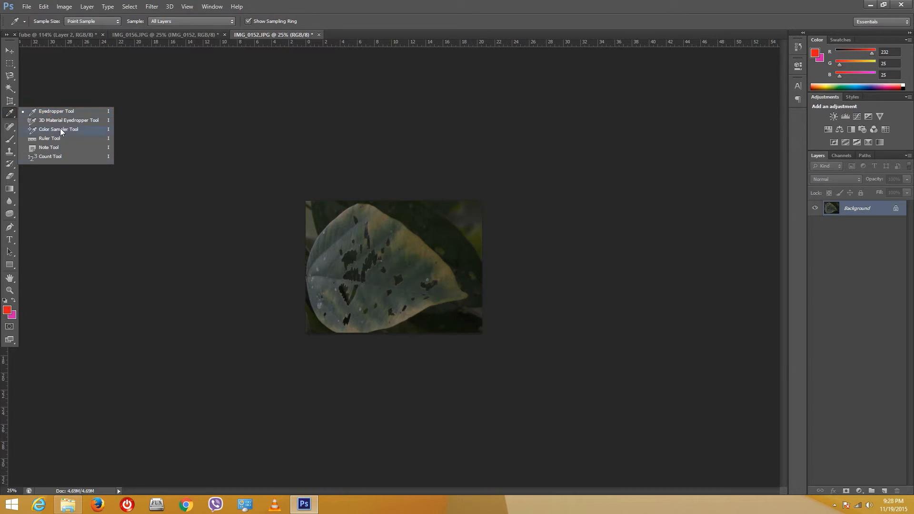
pyautogui.click(65, 112)
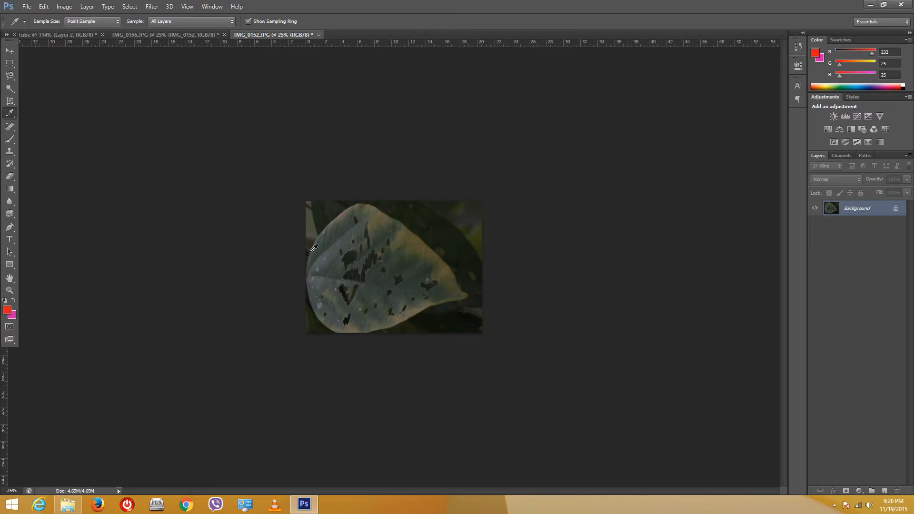
pyautogui.click(345, 230)
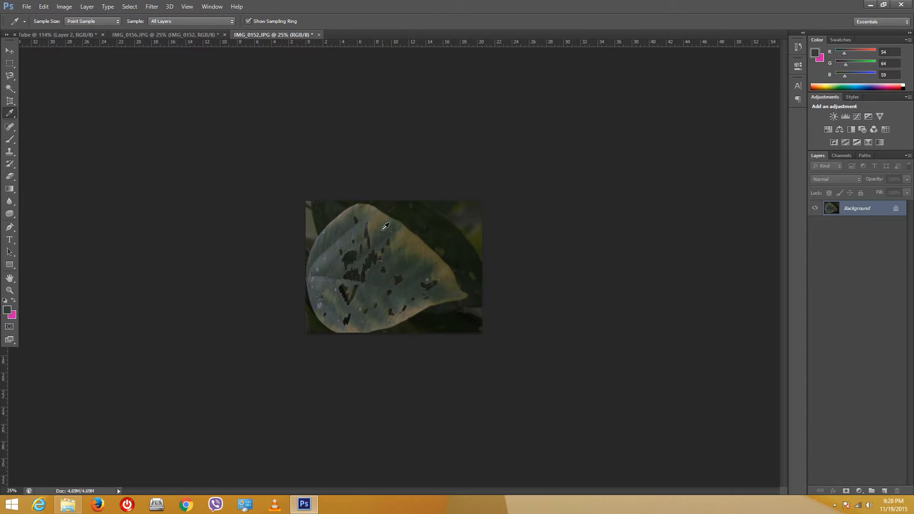
pyautogui.moveTo(384, 217); pyautogui.dragTo(383, 216)
pyautogui.click(14, 300)
pyautogui.moveTo(402, 237); pyautogui.dragTo(403, 239)
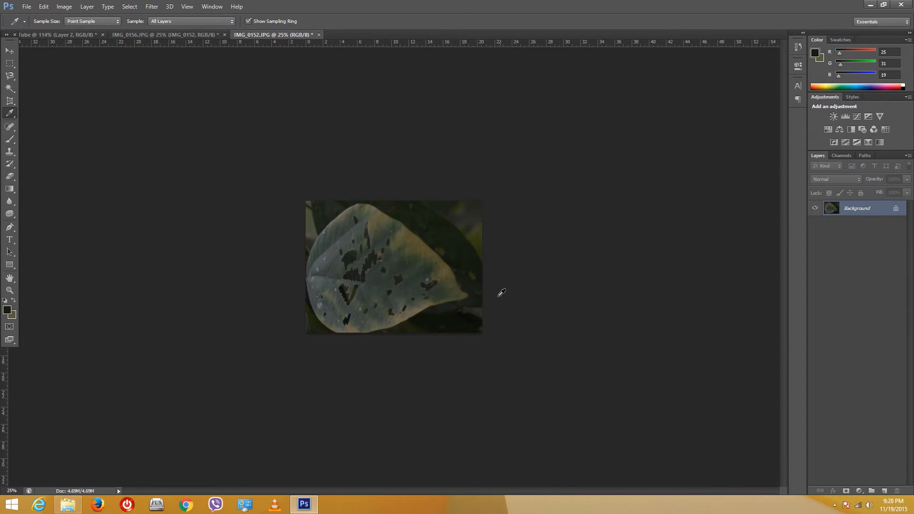
# Undo the perspective crop and paint over the holes in the large leaf with a size 200 Content-Aware Spot Healing Brush
pyautogui.hotkey('ctrl', 'z')
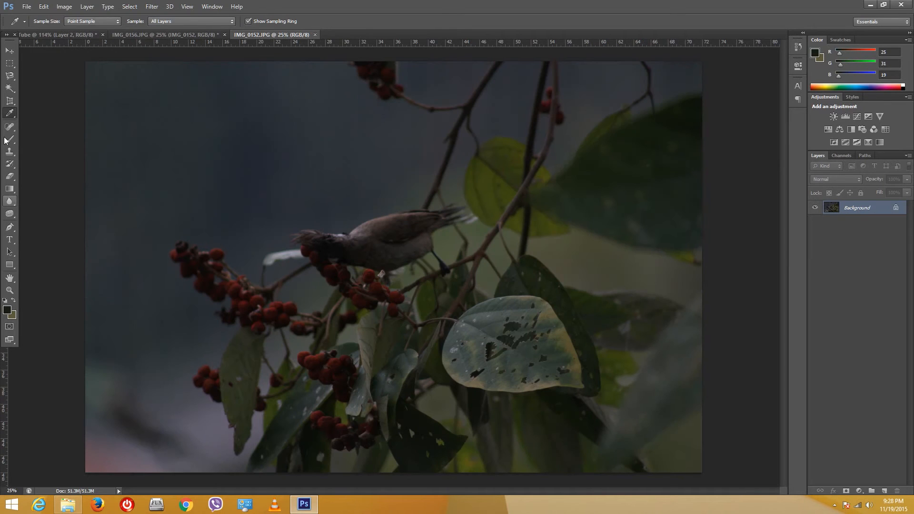
pyautogui.click(11, 132)
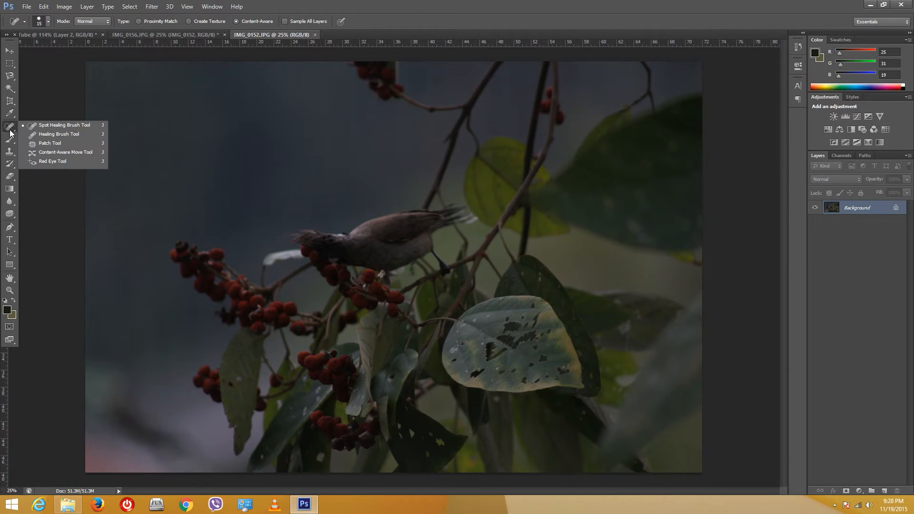
pyautogui.click(43, 126)
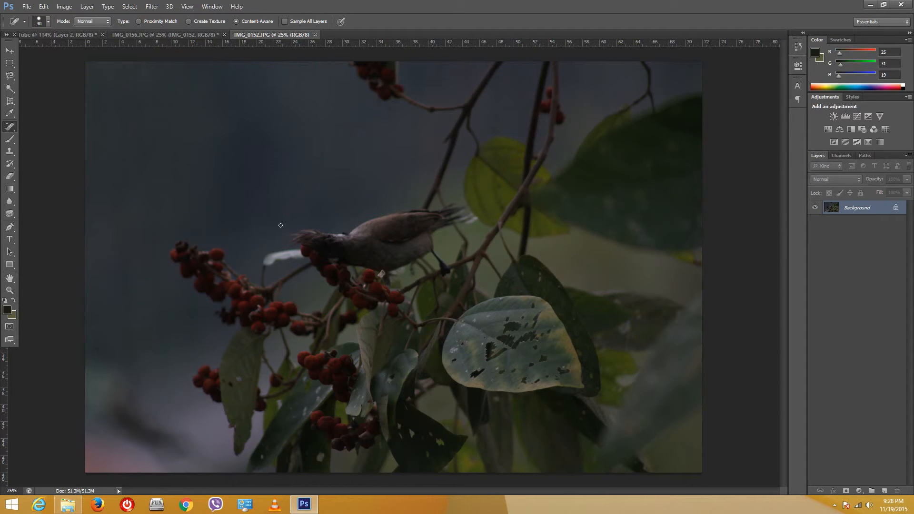
pyautogui.press(']')
pyautogui.press(']')
pyautogui.press(']')
pyautogui.press(']')
pyautogui.press(']')
pyautogui.click(545, 359)
pyautogui.moveTo(531, 364); pyautogui.dragTo(536, 359)
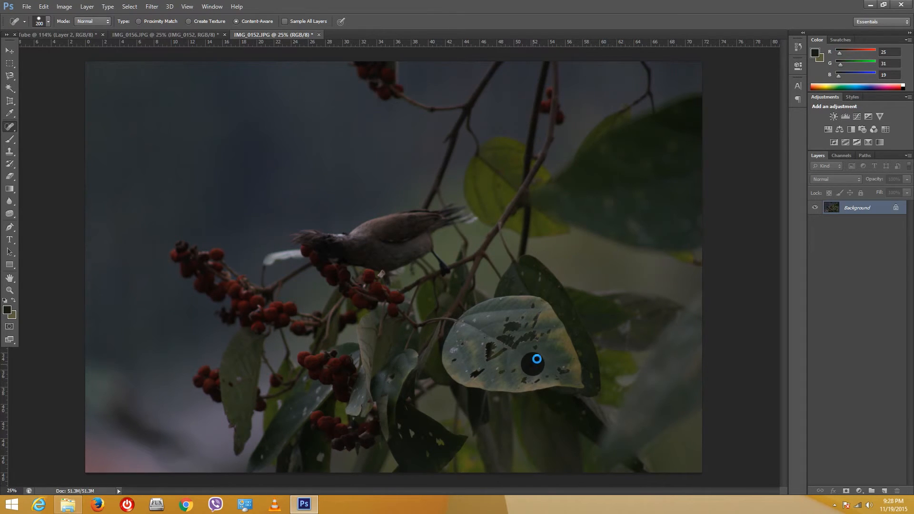
pyautogui.click(537, 353)
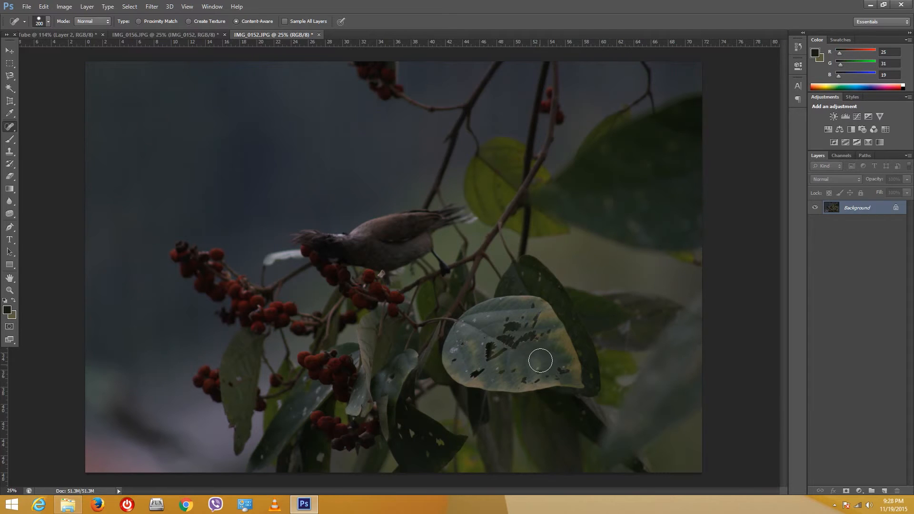
pyautogui.moveTo(543, 333)
pyautogui.mouseDown()
pyautogui.moveTo(507, 338)
pyautogui.moveTo(491, 351)
pyautogui.moveTo(511, 344)
pyautogui.moveTo(531, 311)
pyautogui.moveTo(513, 345)
pyautogui.mouseUp()
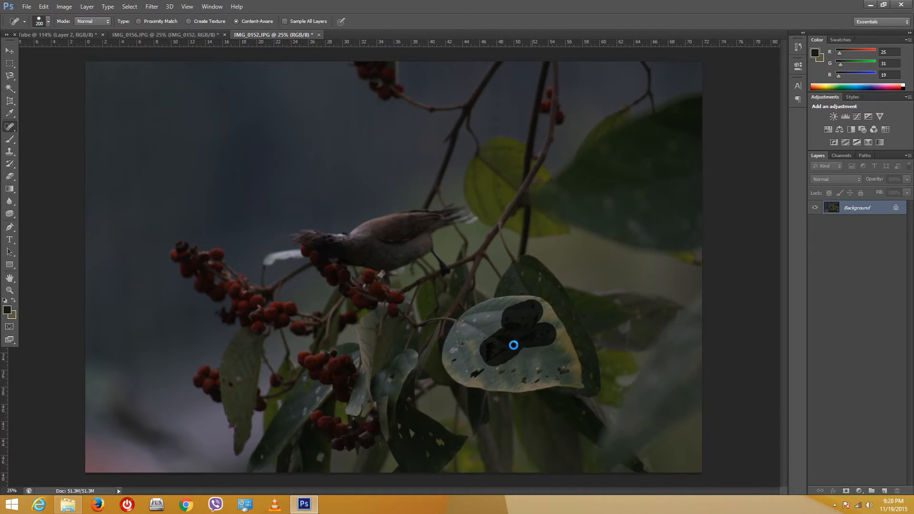
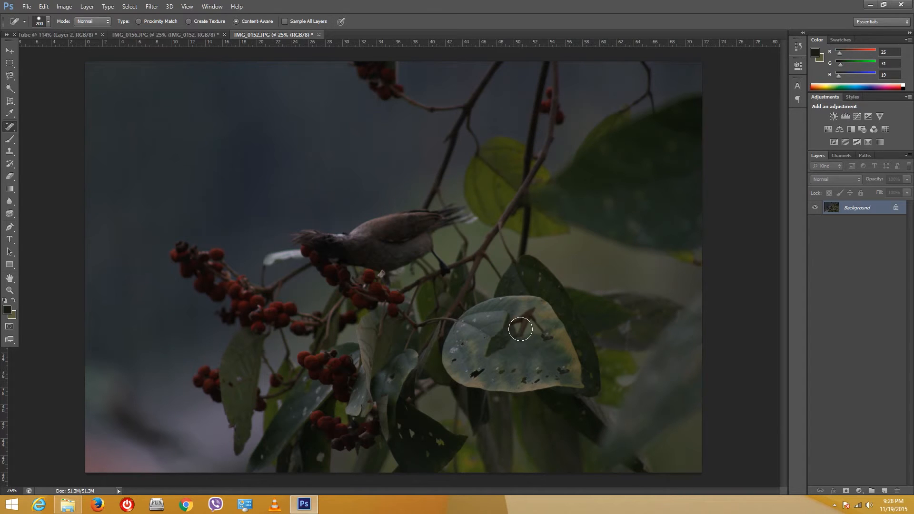
# Paint over the flawed middle of the large leaf with the Healing Brush at size 125, sampling from the dark blurred background
pyautogui.rightClick(9, 133)
pyautogui.click(44, 136)
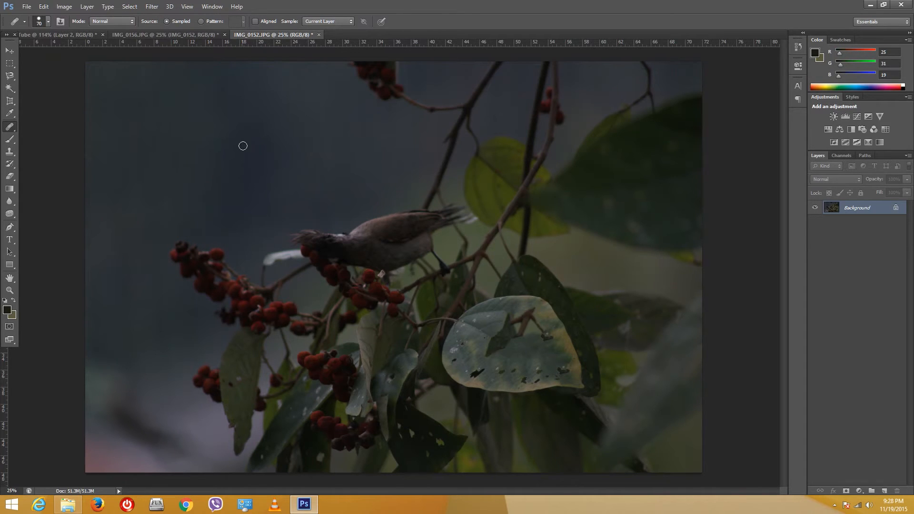
pyautogui.press(']')
pyautogui.press(']')
pyautogui.press(']')
pyautogui.press(']')
pyautogui.keyDown('alt'); pyautogui.click(149, 97); pyautogui.keyUp('alt')
pyautogui.moveTo(526, 321)
pyautogui.mouseDown()
pyautogui.moveTo(489, 352)
pyautogui.moveTo(496, 337)
pyautogui.moveTo(511, 340)
pyautogui.moveTo(532, 315)
pyautogui.moveTo(550, 339)
pyautogui.moveTo(505, 351)
pyautogui.moveTo(545, 346)
pyautogui.moveTo(536, 319)
pyautogui.moveTo(525, 324)
pyautogui.moveTo(525, 347)
pyautogui.moveTo(535, 333)
pyautogui.moveTo(524, 344)
pyautogui.moveTo(508, 331)
pyautogui.mouseUp()
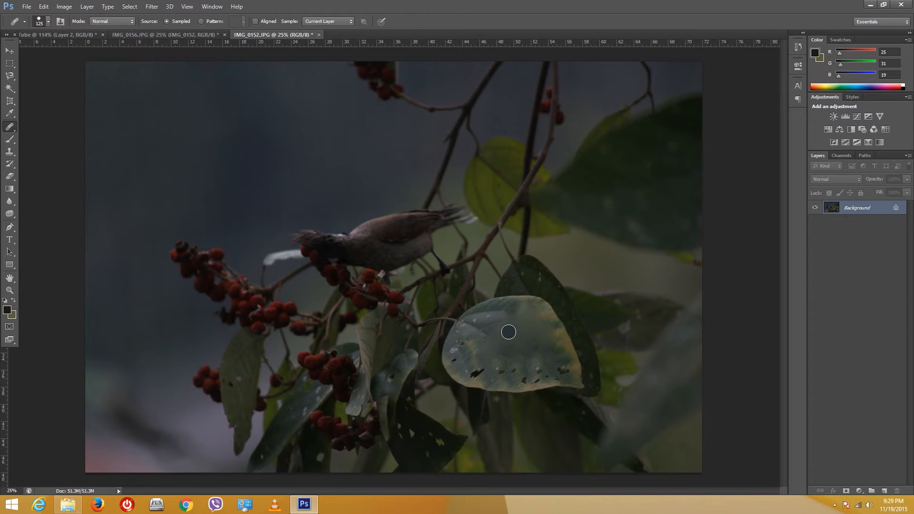
# Sample the bird's head with the Healing Brush and paint a copy of it onto the empty background above the berries
pyautogui.click(326, 299)
pyautogui.click(334, 282)
pyautogui.keyDown('alt'); pyautogui.click(317, 237); pyautogui.keyUp('alt')
pyautogui.moveTo(190, 108)
pyautogui.mouseDown()
pyautogui.moveTo(149, 111)
pyautogui.moveTo(167, 136)
pyautogui.moveTo(207, 114)
pyautogui.moveTo(180, 113)
pyautogui.moveTo(173, 131)
pyautogui.moveTo(201, 109)
pyautogui.moveTo(186, 121)
pyautogui.mouseUp()
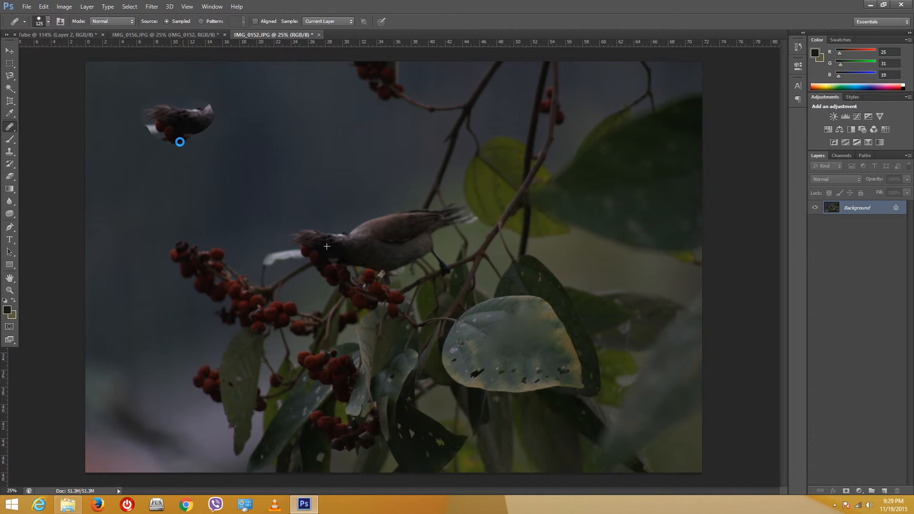
# Set the Healing Brush mode to Replace and paint a copy of the red berries onto the background above the bird
pyautogui.click(105, 22)
pyautogui.click(105, 39)
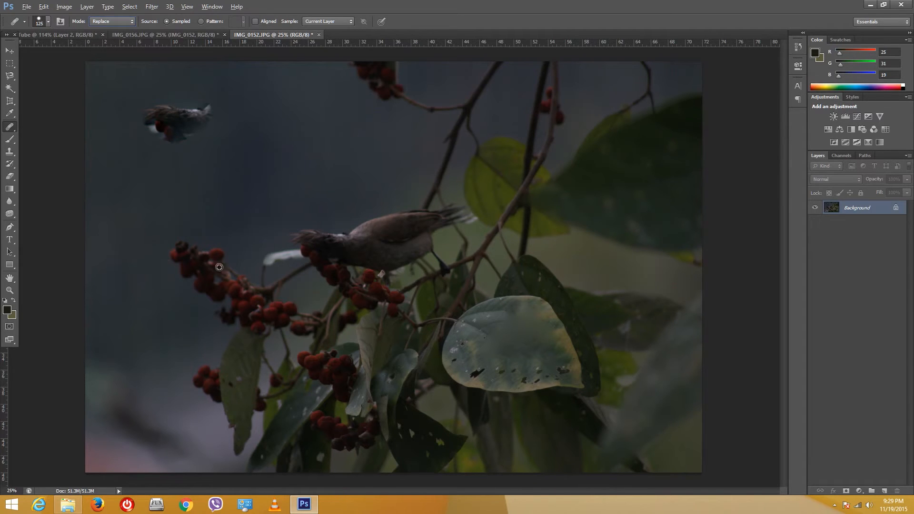
pyautogui.keyDown('alt'); pyautogui.click(202, 262); pyautogui.keyUp('alt')
pyautogui.moveTo(302, 133)
pyautogui.mouseDown()
pyautogui.moveTo(275, 159)
pyautogui.moveTo(280, 148)
pyautogui.moveTo(295, 127)
pyautogui.moveTo(280, 170)
pyautogui.moveTo(283, 128)
pyautogui.mouseUp()
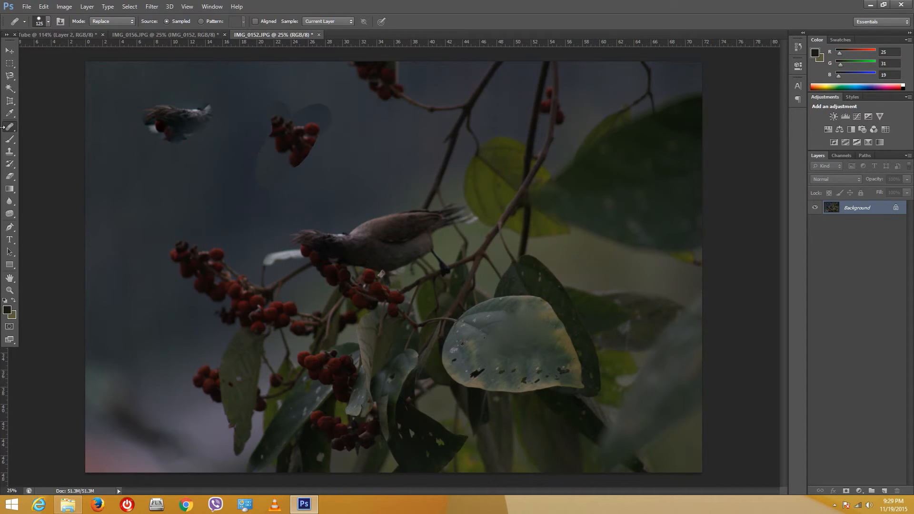
# Outline a round background area with the Patch tool, patch it from the branches below the bird's tail, and deselect it
pyautogui.rightClick(12, 133)
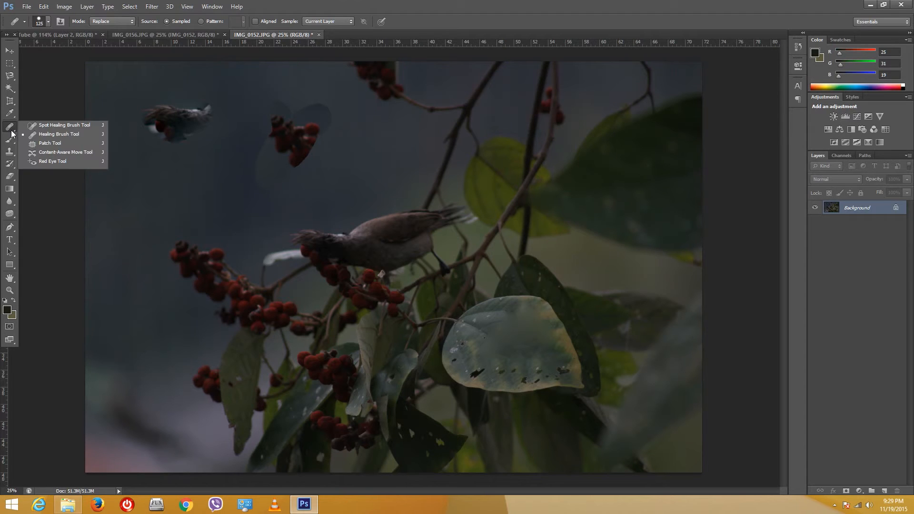
pyautogui.click(40, 143)
pyautogui.moveTo(227, 225); pyautogui.dragTo(223, 221)
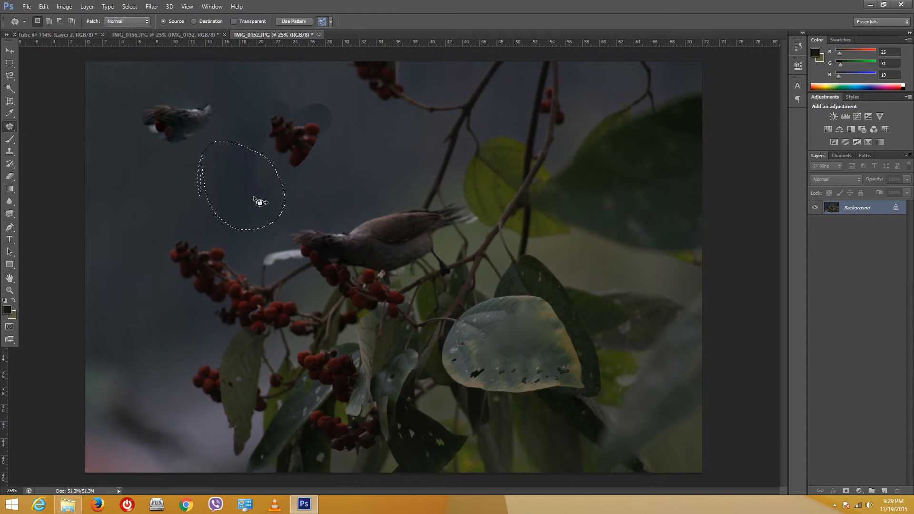
pyautogui.moveTo(241, 181)
pyautogui.mouseDown()
pyautogui.moveTo(295, 234)
pyautogui.moveTo(544, 222)
pyautogui.moveTo(465, 267)
pyautogui.mouseUp()
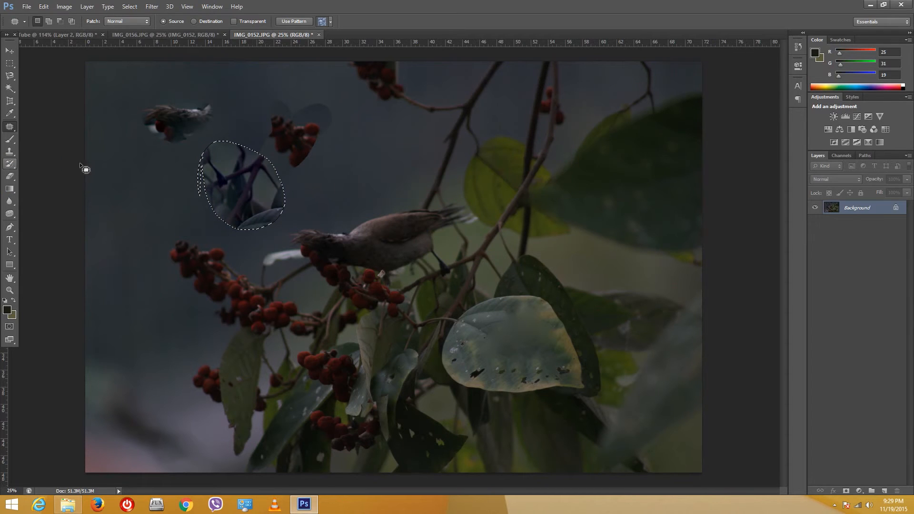
pyautogui.click(130, 148)
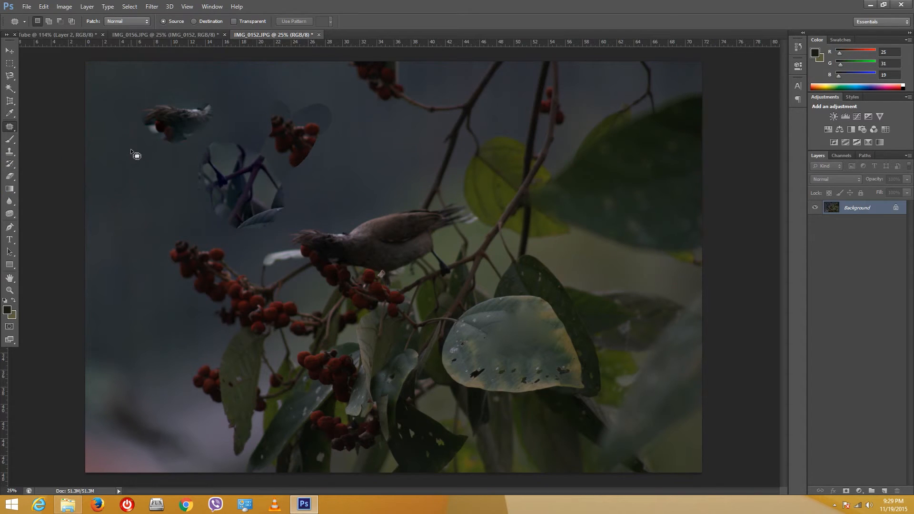
# Paint thin dark loops across the background and the bird's head with the Brush tool at size 13
pyautogui.click(10, 143)
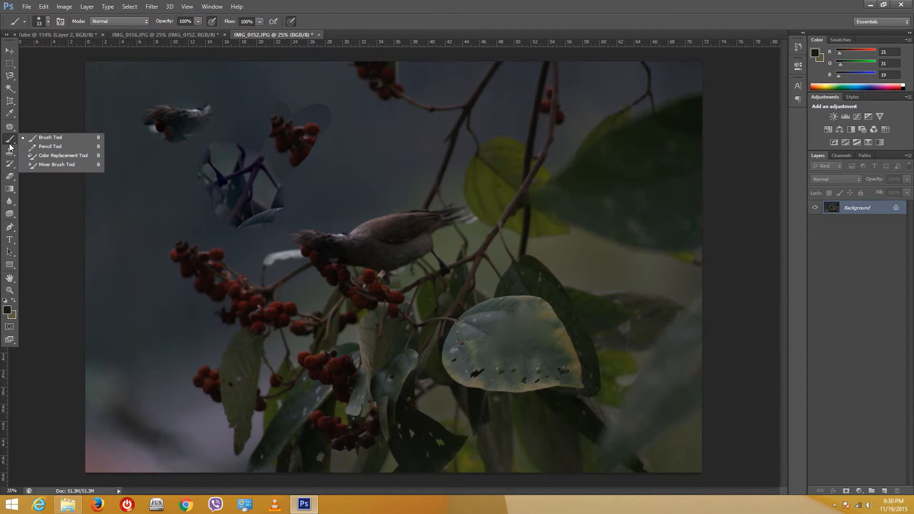
pyautogui.click(39, 139)
pyautogui.moveTo(123, 199)
pyautogui.mouseDown()
pyautogui.moveTo(209, 134)
pyautogui.moveTo(192, 201)
pyautogui.moveTo(287, 255)
pyautogui.moveTo(283, 178)
pyautogui.mouseUp()
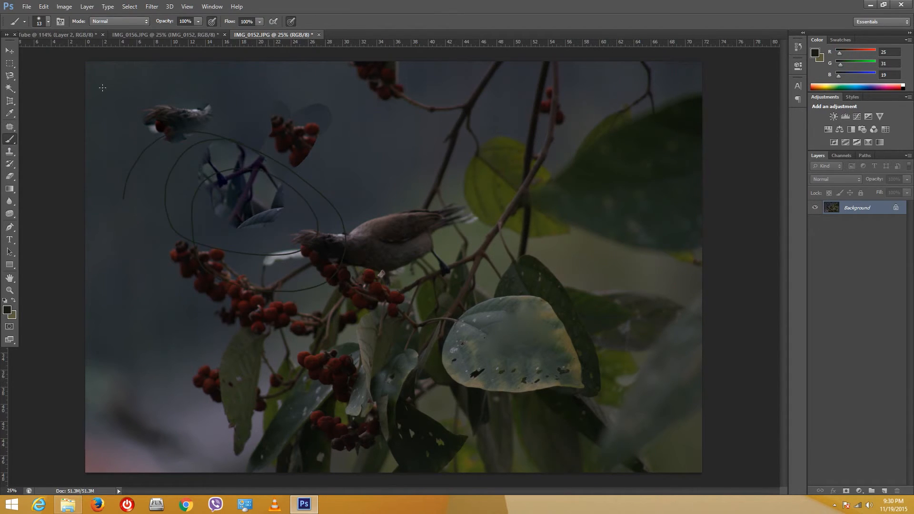
# Set the brush to 131 px with 63% hardness and paint thick dark green loops over the bird and berries
pyautogui.click(47, 21)
pyautogui.moveTo(108, 102); pyautogui.dragTo(108, 121)
pyautogui.moveTo(20, 51); pyautogui.dragTo(60, 51)
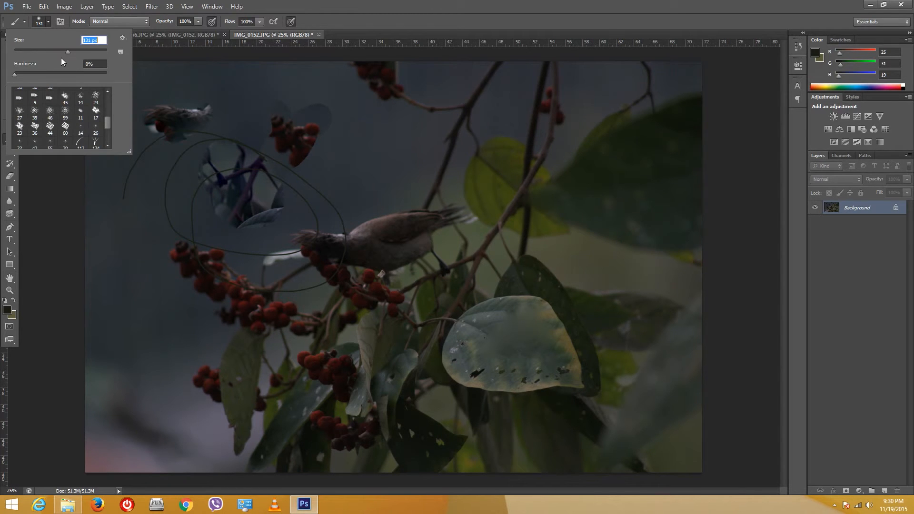
pyautogui.moveTo(292, 167)
pyautogui.mouseDown()
pyautogui.moveTo(230, 222)
pyautogui.moveTo(241, 163)
pyautogui.moveTo(276, 233)
pyautogui.mouseUp()
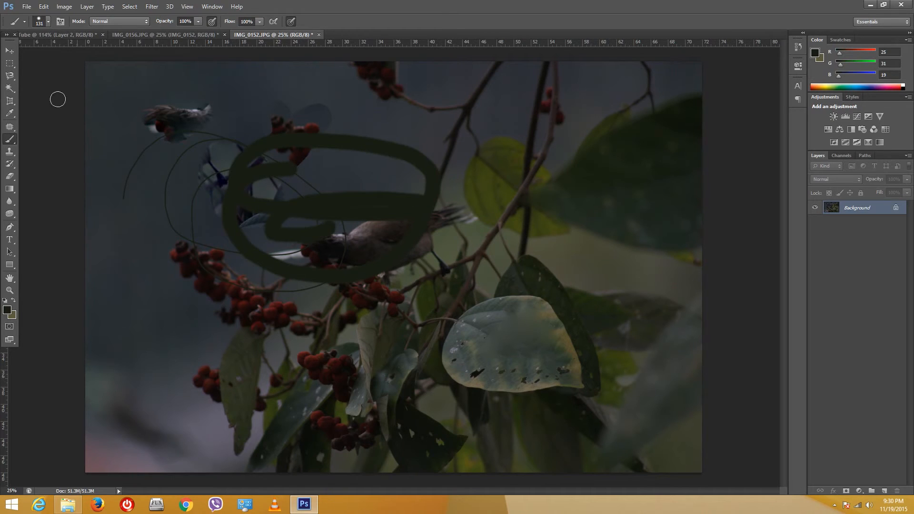
pyautogui.moveTo(164, 245)
pyautogui.mouseDown()
pyautogui.moveTo(170, 326)
pyautogui.moveTo(208, 235)
pyautogui.mouseUp()
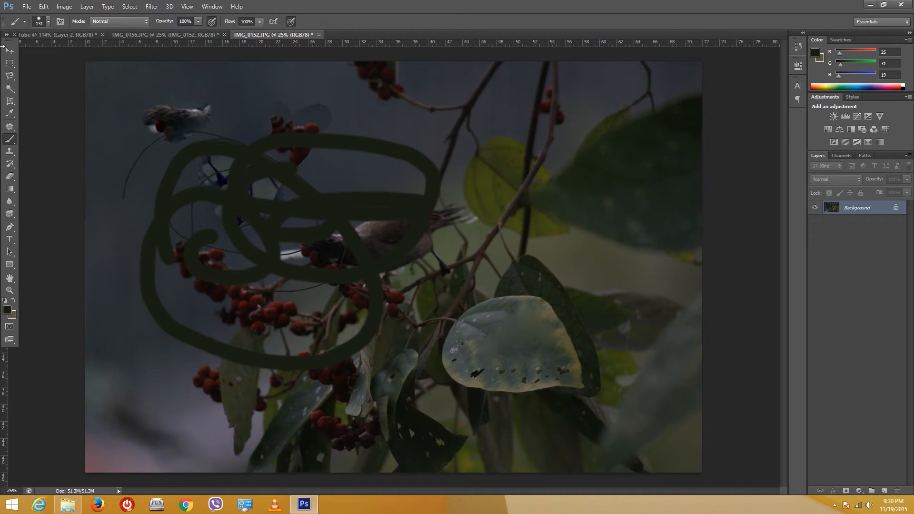
# Choose the 134 px grass brush tip and paint grass over the branches, repeating it across the photo at 5000 px
pyautogui.click(49, 21)
pyautogui.scroll(-3, 108, 122)
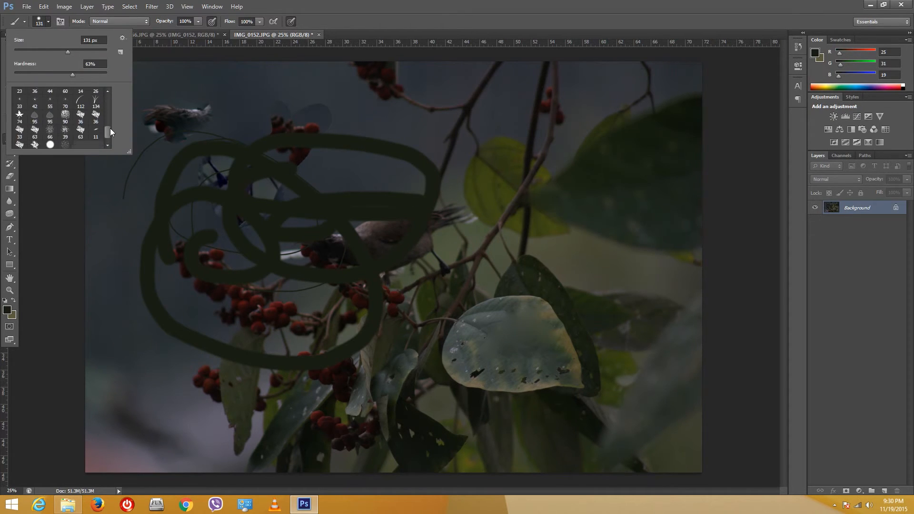
pyautogui.moveTo(110, 127); pyautogui.dragTo(110, 127)
pyautogui.click(96, 105)
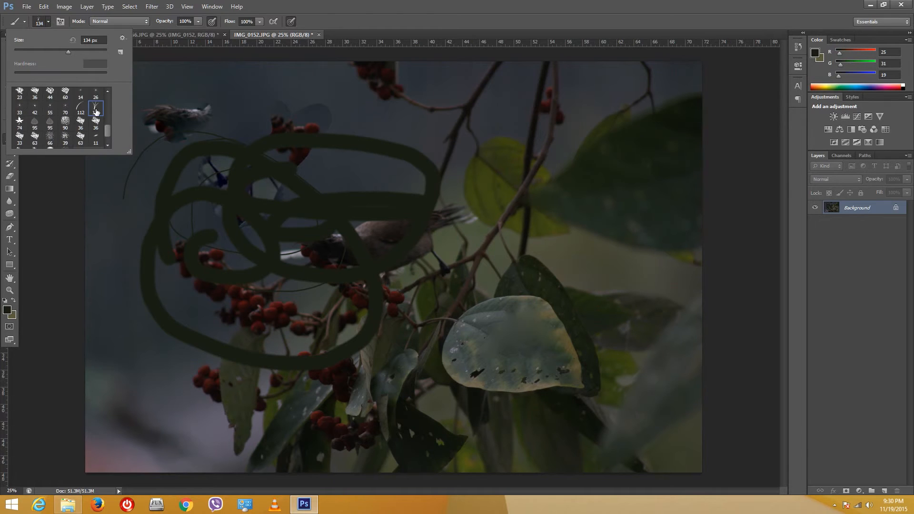
pyautogui.moveTo(544, 163)
pyautogui.mouseDown()
pyautogui.moveTo(532, 152)
pyautogui.moveTo(407, 125)
pyautogui.moveTo(371, 140)
pyautogui.mouseUp()
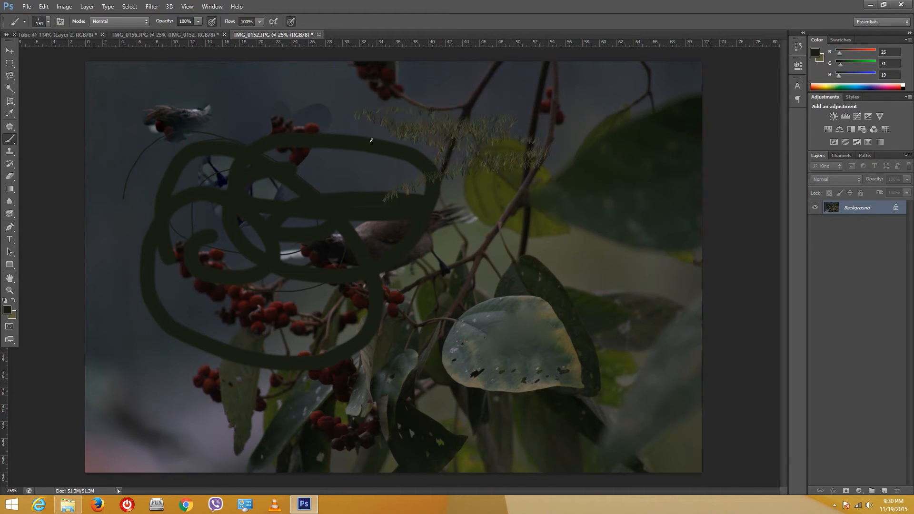
pyautogui.click(50, 22)
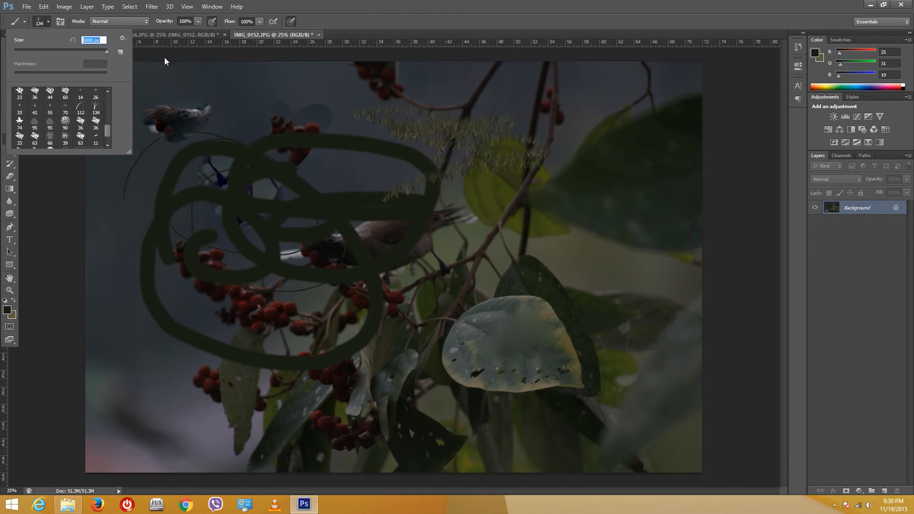
pyautogui.moveTo(347, 210)
pyautogui.mouseDown()
pyautogui.moveTo(339, 212)
pyautogui.moveTo(491, 287)
pyautogui.moveTo(604, 358)
pyautogui.moveTo(423, 375)
pyautogui.mouseUp()
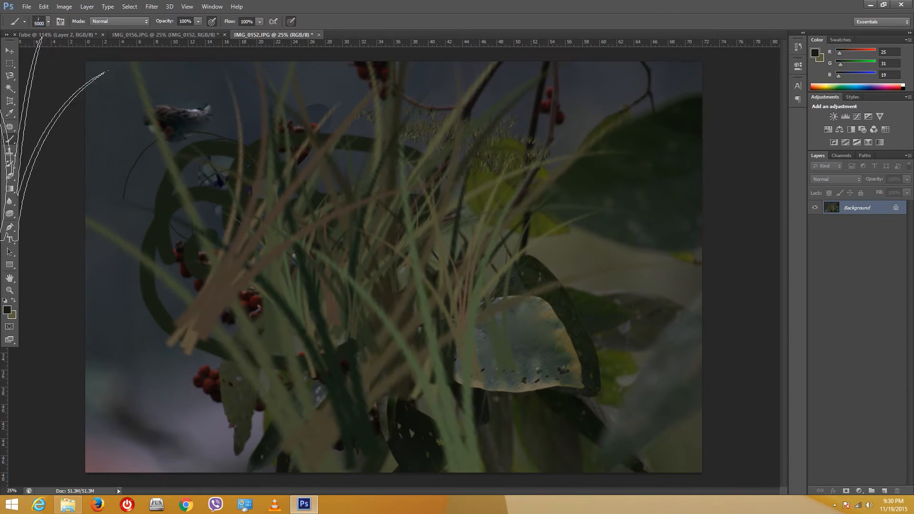
pyautogui.click(9, 152)
pyautogui.click(42, 151)
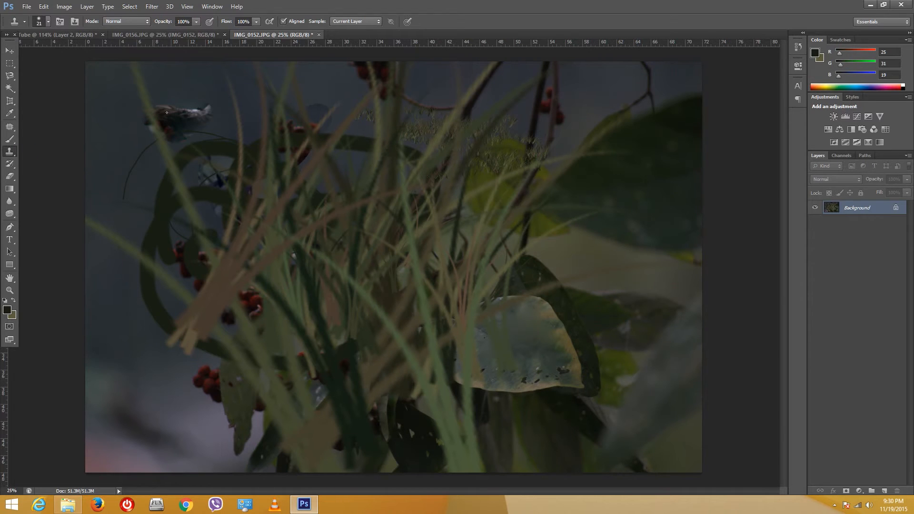
pyautogui.click(9, 153)
pyautogui.click(9, 127)
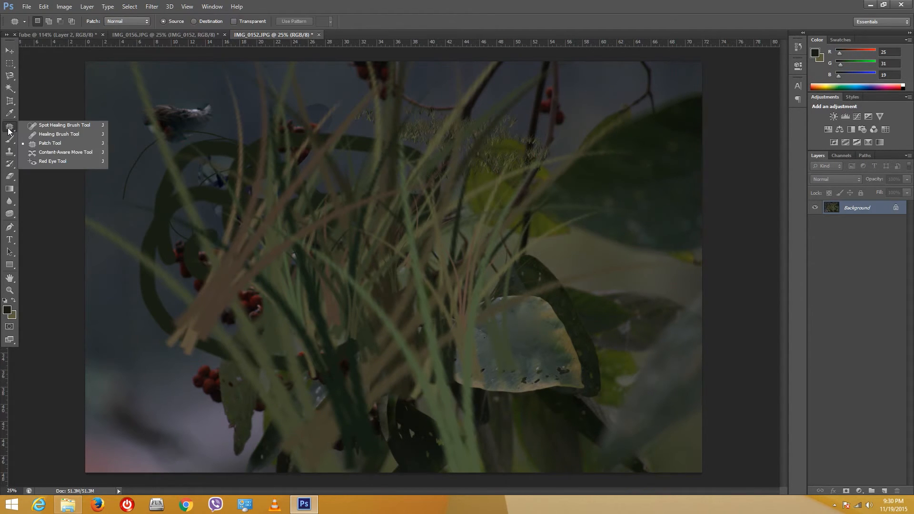
# Paint over the grass and loops with the History Brush at size 800 to restore the original bird photo
pyautogui.click(6, 168)
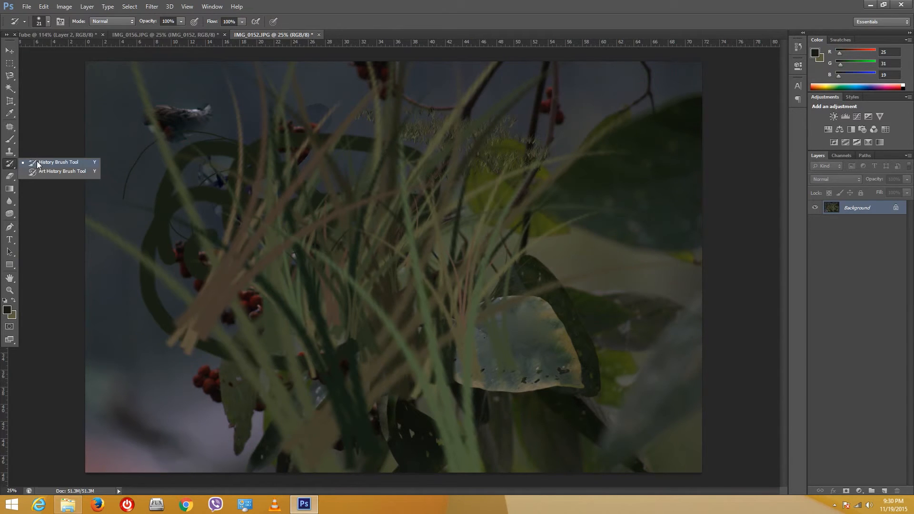
pyautogui.click(38, 163)
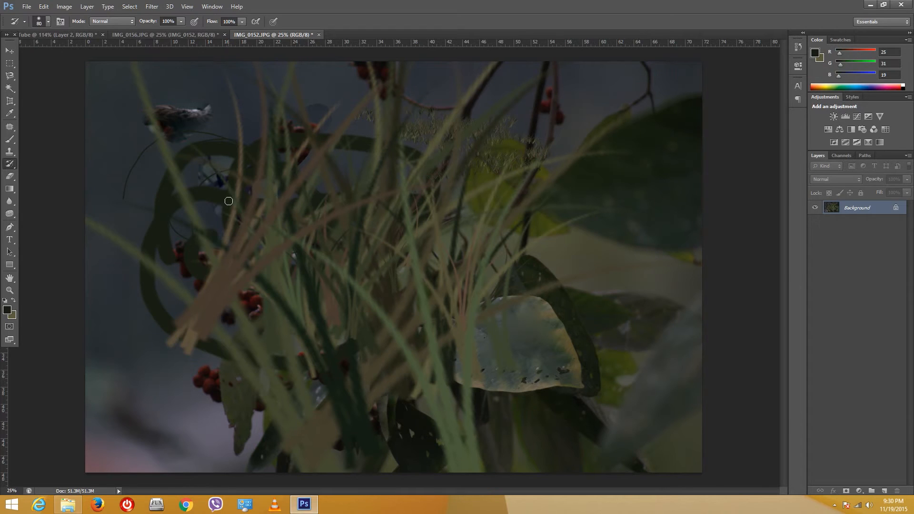
pyautogui.press(']')
pyautogui.press(']')
pyautogui.press(']')
pyautogui.press(']')
pyautogui.press(']')
pyautogui.press(']')
pyautogui.press(']')
pyautogui.press(']')
pyautogui.press(']')
pyautogui.press(']')
pyautogui.press(']')
pyautogui.press(']')
pyautogui.press(']')
pyautogui.moveTo(289, 218)
pyautogui.mouseDown()
pyautogui.moveTo(229, 177)
pyautogui.moveTo(383, 299)
pyautogui.moveTo(422, 431)
pyautogui.moveTo(685, 312)
pyautogui.moveTo(342, 320)
pyautogui.moveTo(122, 261)
pyautogui.moveTo(565, 133)
pyautogui.moveTo(673, 57)
pyautogui.moveTo(287, 90)
pyautogui.moveTo(516, 90)
pyautogui.moveTo(412, 403)
pyautogui.mouseUp()
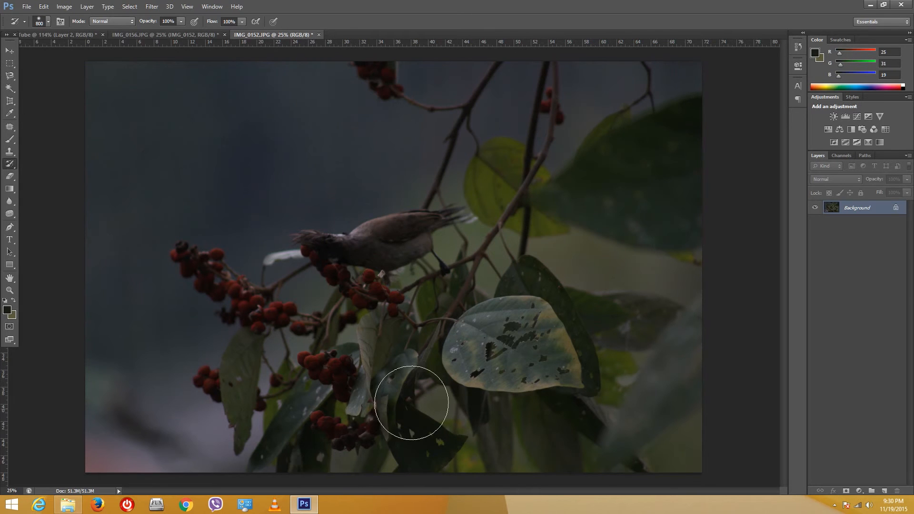
# Erase broad strokes across the bird, berries and branches with the Eraser tool at size 300
pyautogui.click(10, 176)
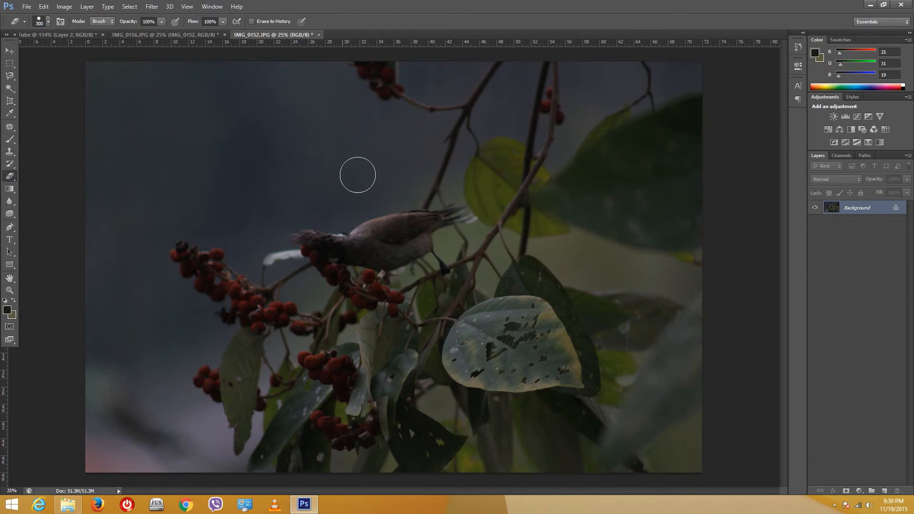
pyautogui.moveTo(364, 159)
pyautogui.mouseDown()
pyautogui.moveTo(161, 228)
pyautogui.moveTo(427, 265)
pyautogui.moveTo(492, 320)
pyautogui.moveTo(336, 269)
pyautogui.moveTo(311, 296)
pyautogui.mouseUp()
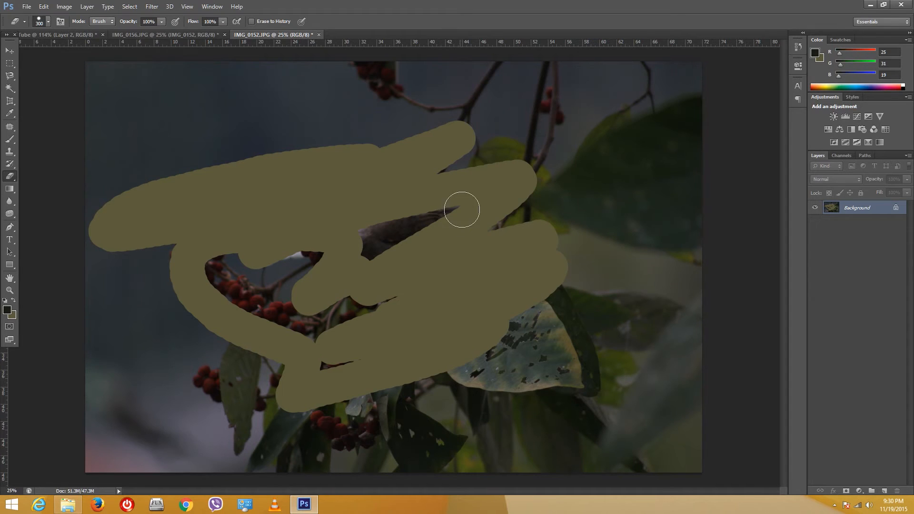
pyautogui.moveTo(461, 210)
pyautogui.mouseDown()
pyautogui.moveTo(443, 191)
pyautogui.moveTo(487, 210)
pyautogui.moveTo(537, 191)
pyautogui.moveTo(492, 178)
pyautogui.mouseUp()
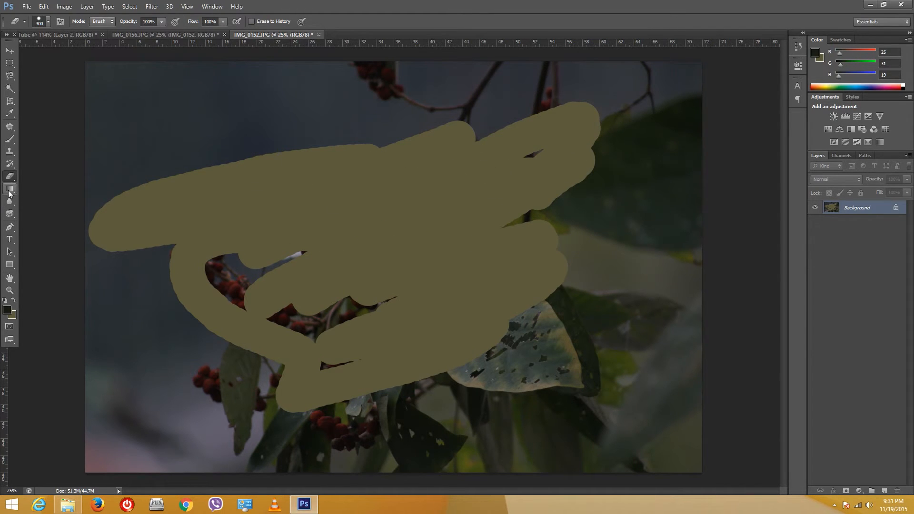
# Fill the photo with a white-to-turquoise radial gradient, then redraw it as a smaller glow in the upper-left area
pyautogui.click(10, 188)
pyautogui.click(52, 187)
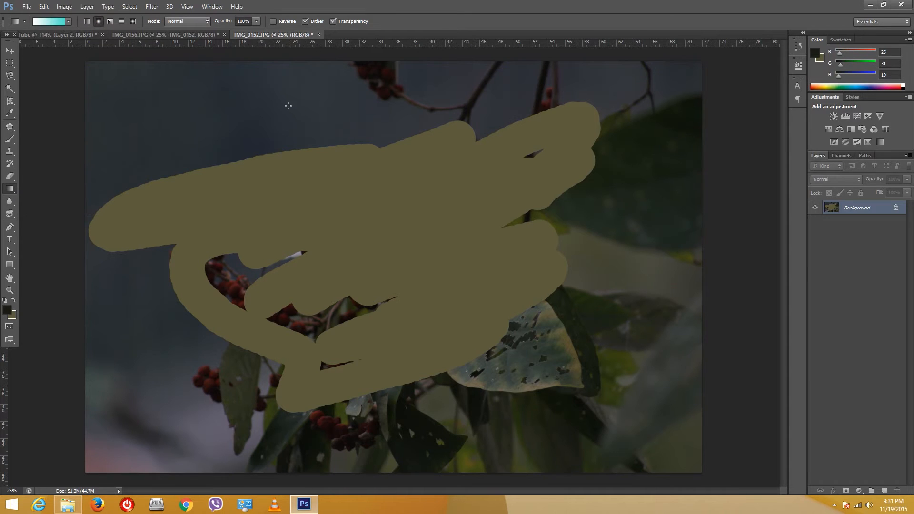
pyautogui.moveTo(288, 105); pyautogui.dragTo(575, 357)
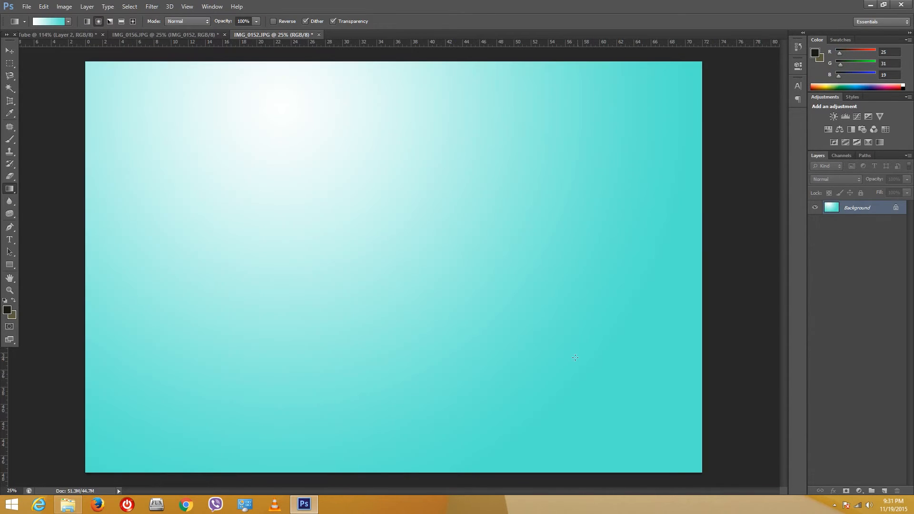
pyautogui.moveTo(241, 147); pyautogui.dragTo(350, 252)
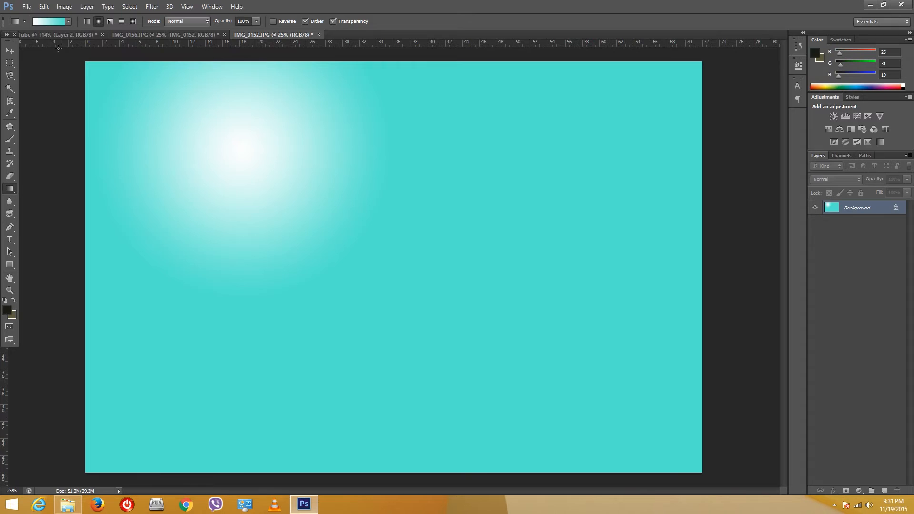
# Choose the Blue, Red, Yellow gradient preset and draw it as a radial gradient from the image's upper-left area
pyautogui.click(68, 21)
pyautogui.click(96, 41)
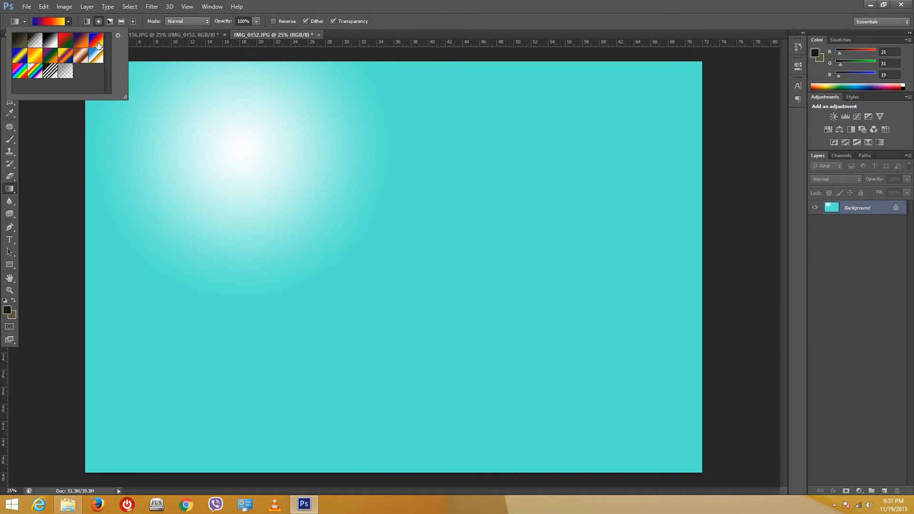
pyautogui.moveTo(298, 171); pyautogui.dragTo(446, 292)
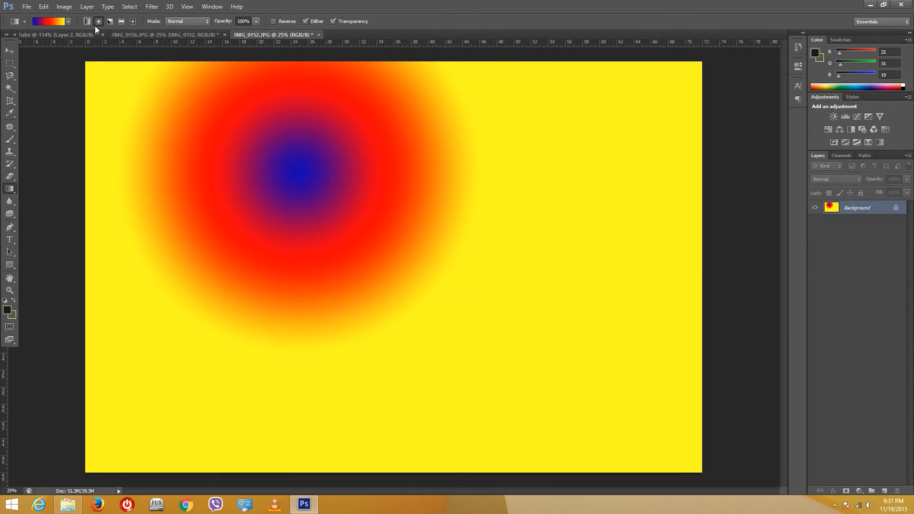
# Edit the gradient's colours: make the middle stop pink f7b1b1 and the end stop dark olive, and remove the extra pink stop
pyautogui.click(49, 20)
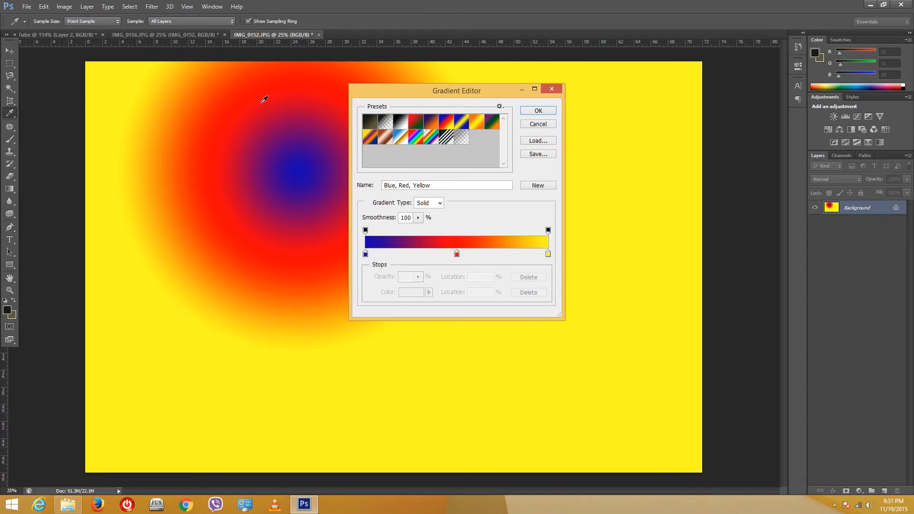
pyautogui.doubleClick(457, 255)
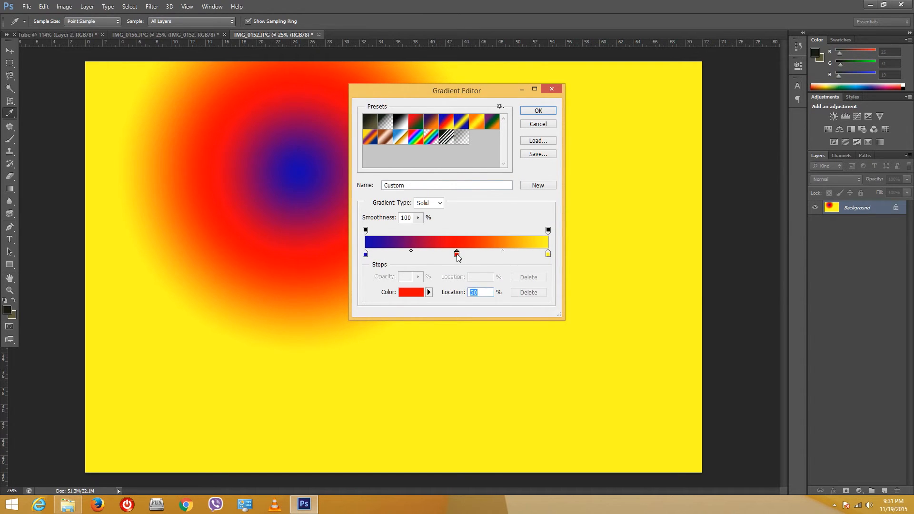
pyautogui.moveTo(604, 232); pyautogui.dragTo(635, 189)
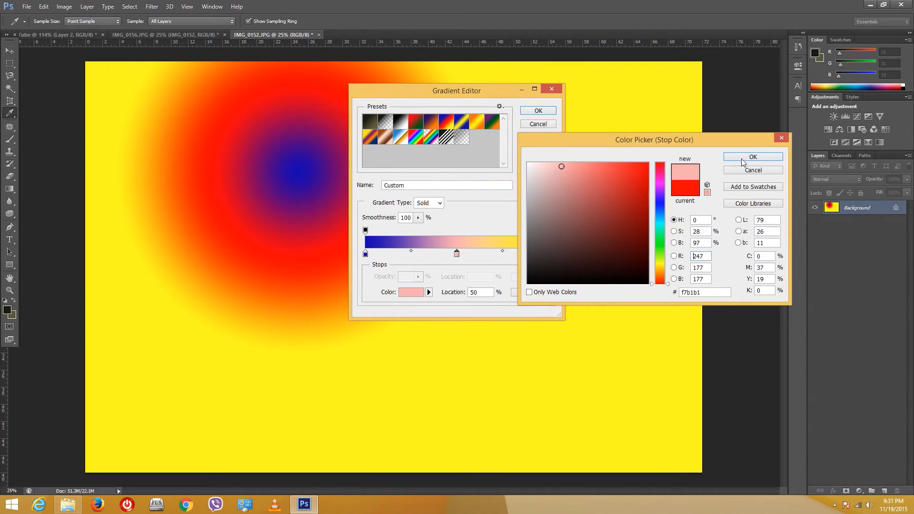
pyautogui.click(744, 156)
pyautogui.doubleClick(546, 255)
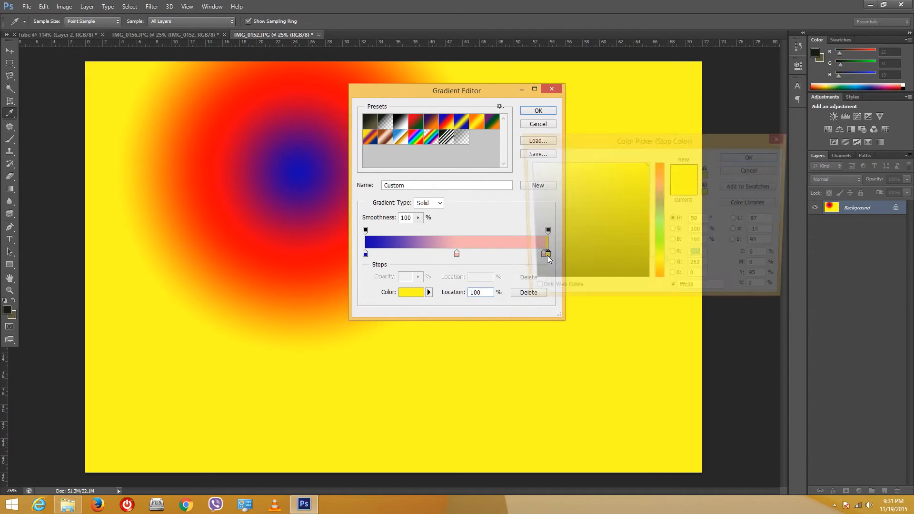
pyautogui.click(583, 238)
pyautogui.click(743, 157)
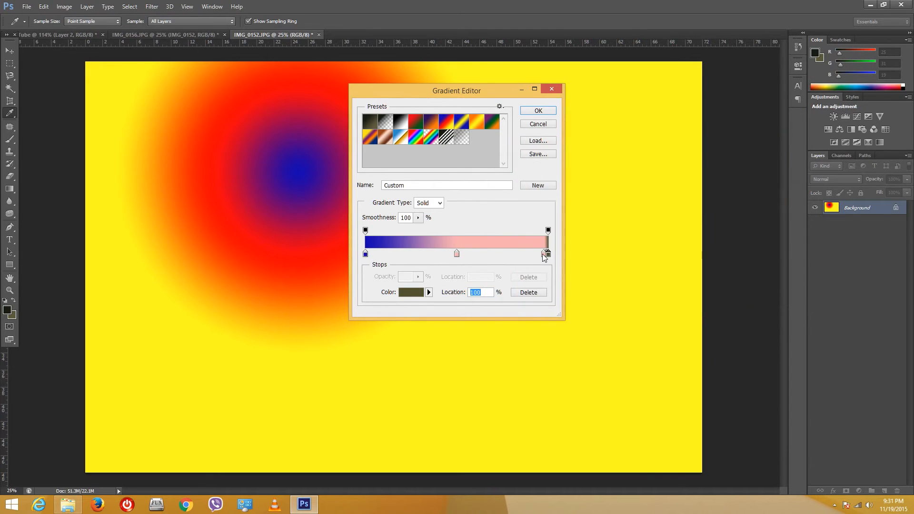
pyautogui.moveTo(544, 256); pyautogui.dragTo(512, 438)
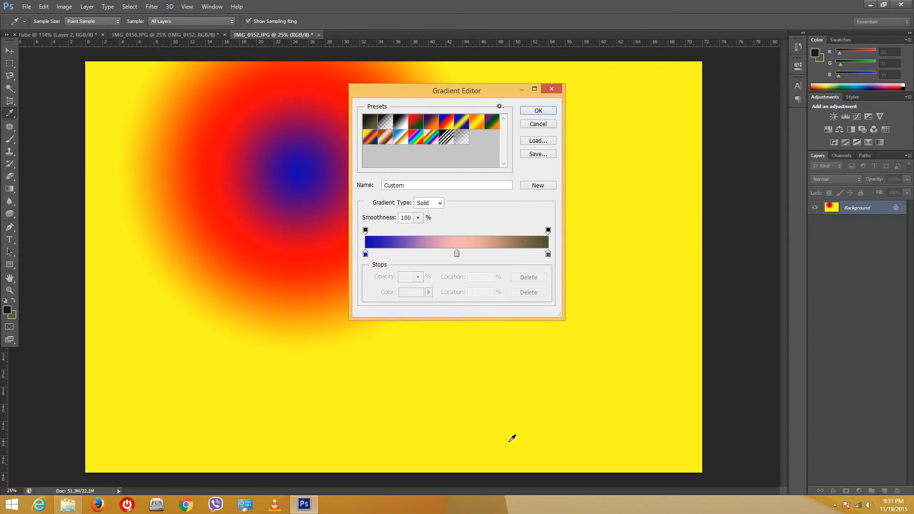
# Add an opacity stop at 80% location with 14% opacity and accept the custom gradient
pyautogui.click(512, 232)
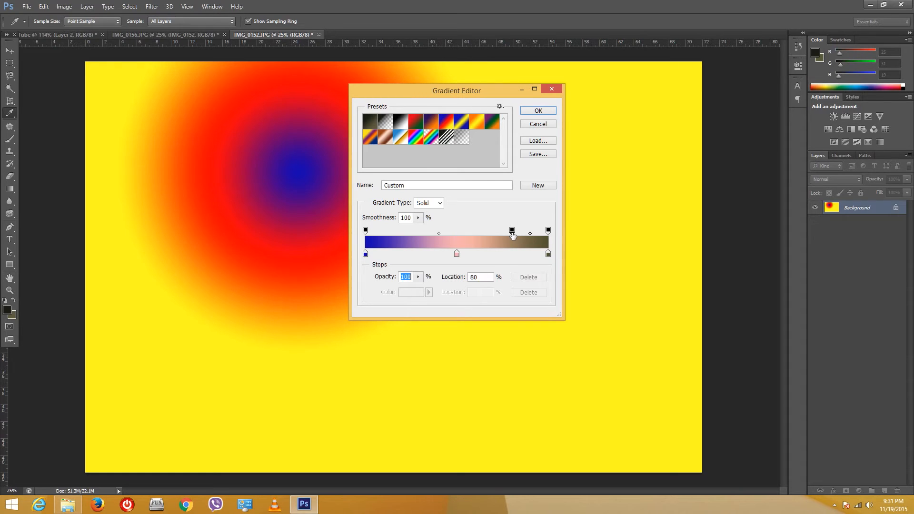
pyautogui.click(417, 276)
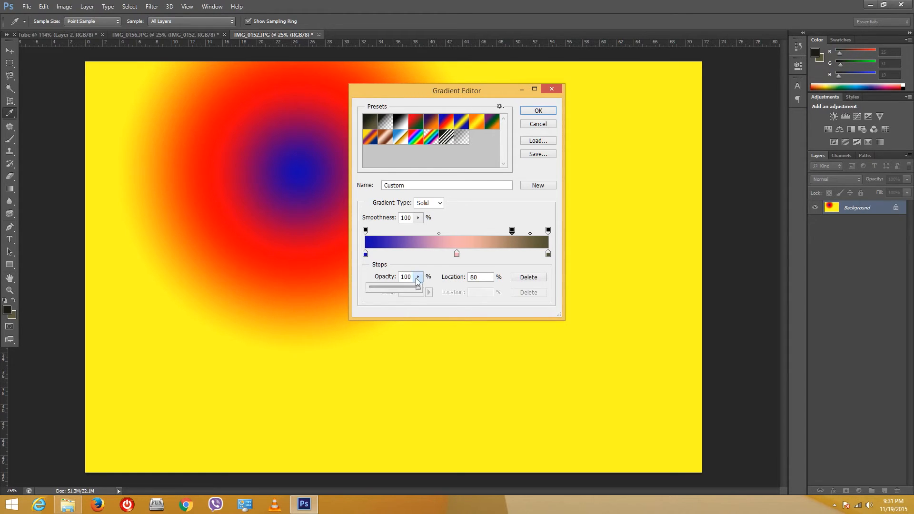
pyautogui.moveTo(414, 289)
pyautogui.mouseDown()
pyautogui.moveTo(368, 296)
pyautogui.moveTo(387, 297)
pyautogui.mouseUp()
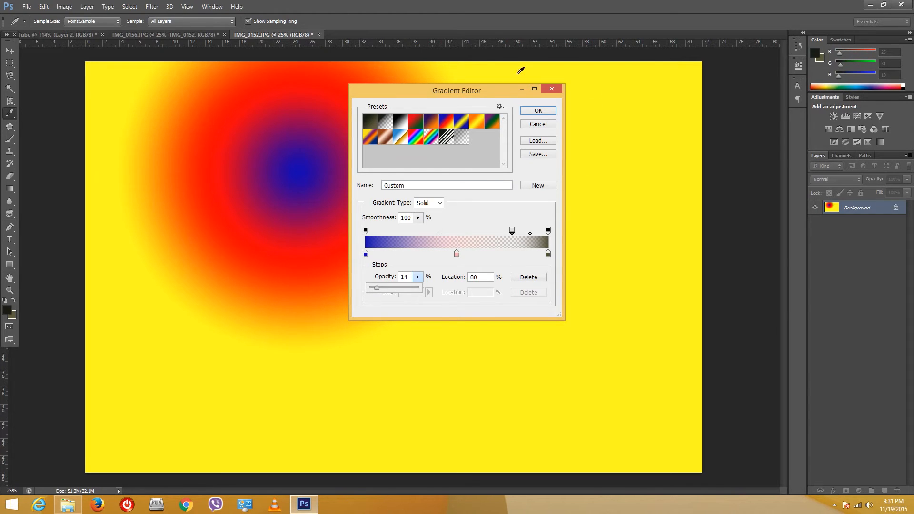
pyautogui.click(537, 111)
# Draw the custom radial gradient three times, starting at the blue centre, the upper-right area and outside the image's left edge
pyautogui.moveTo(301, 178); pyautogui.dragTo(544, 362)
pyautogui.moveTo(602, 163); pyautogui.dragTo(234, 377)
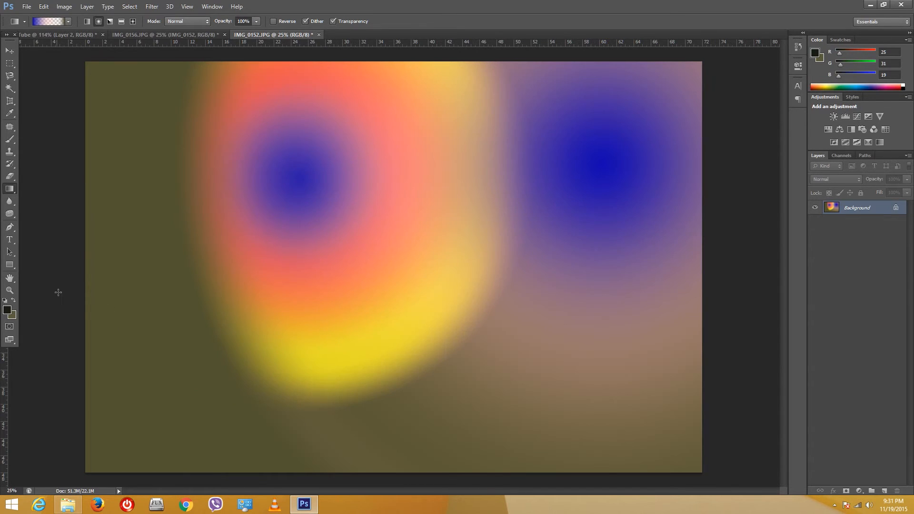
pyautogui.moveTo(58, 293); pyautogui.dragTo(274, 421)
# Draw the custom gradient over the image in linear, angle and reflected styles
pyautogui.click(87, 21)
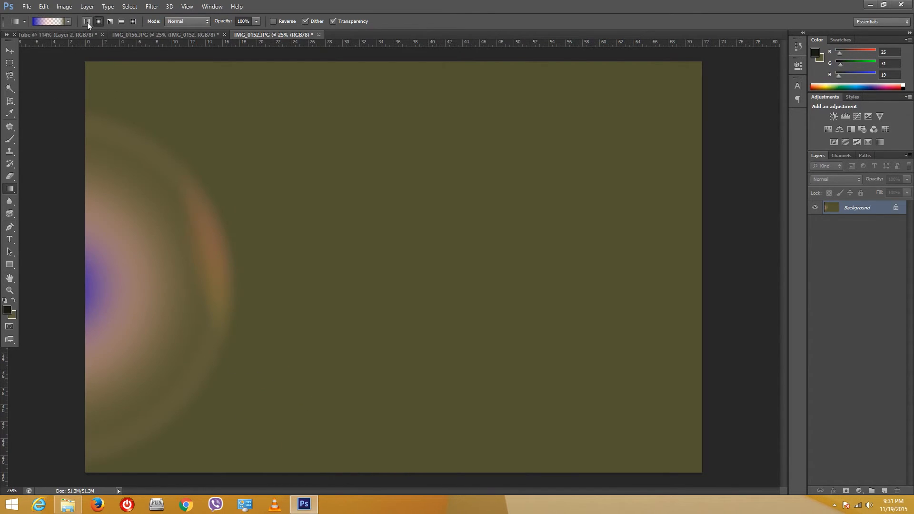
pyautogui.moveTo(241, 144); pyautogui.dragTo(288, 286)
pyautogui.click(110, 21)
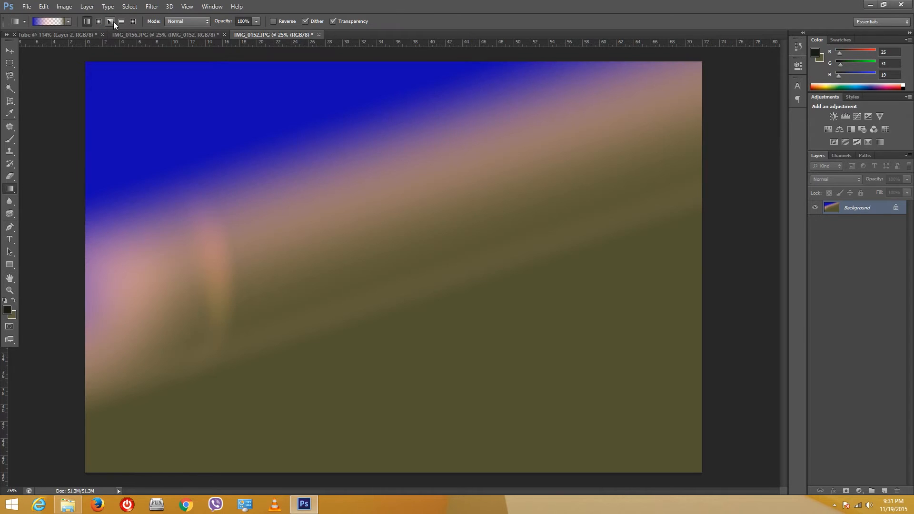
pyautogui.moveTo(288, 128); pyautogui.dragTo(292, 341)
pyautogui.click(121, 22)
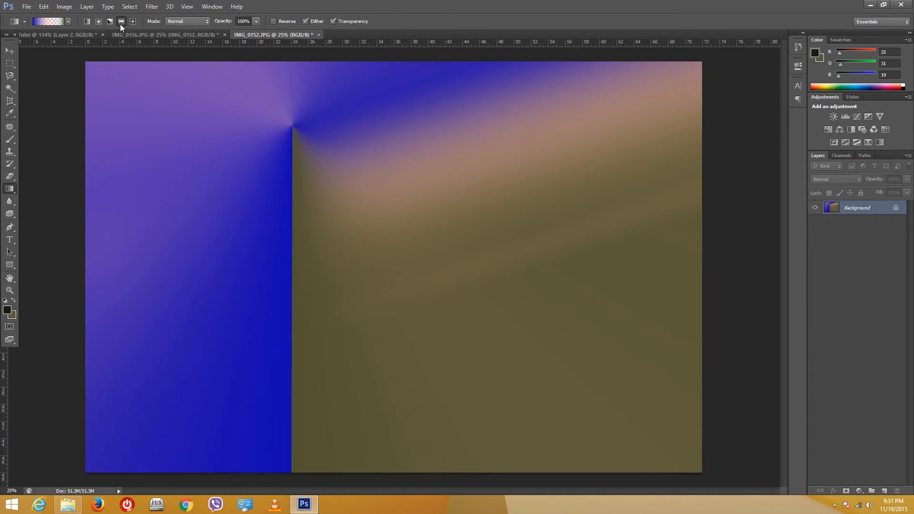
pyautogui.moveTo(189, 90); pyautogui.dragTo(337, 195)
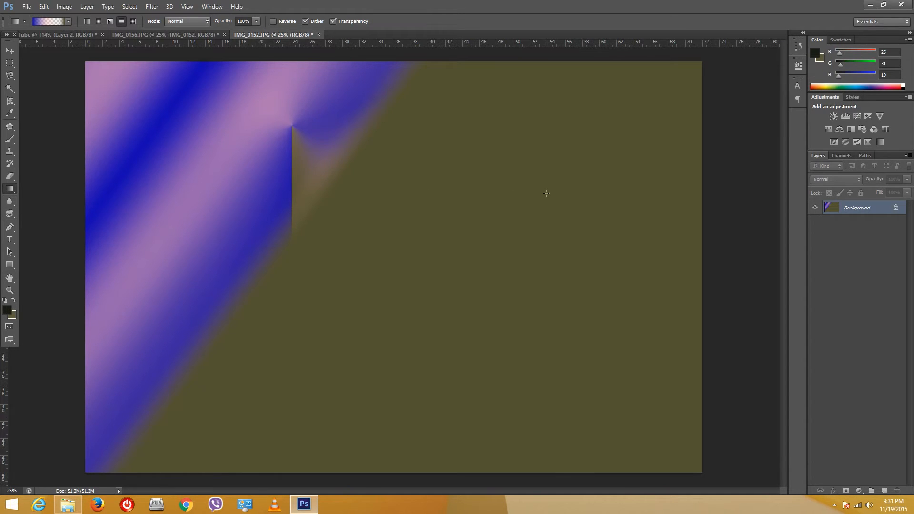
# Switch to the IMG_0156.JPG document, choose the Blur tool and target the IMG_0152 layer
pyautogui.click(201, 35)
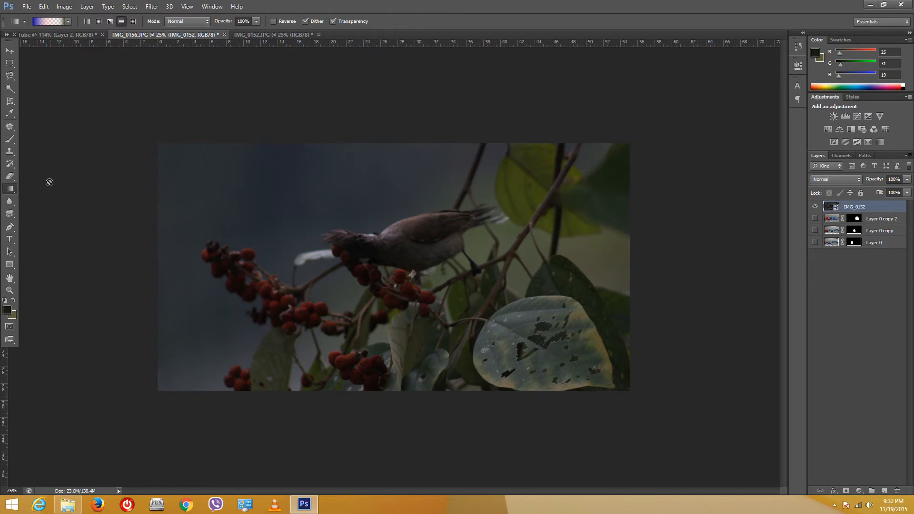
pyautogui.click(9, 203)
pyautogui.click(10, 206)
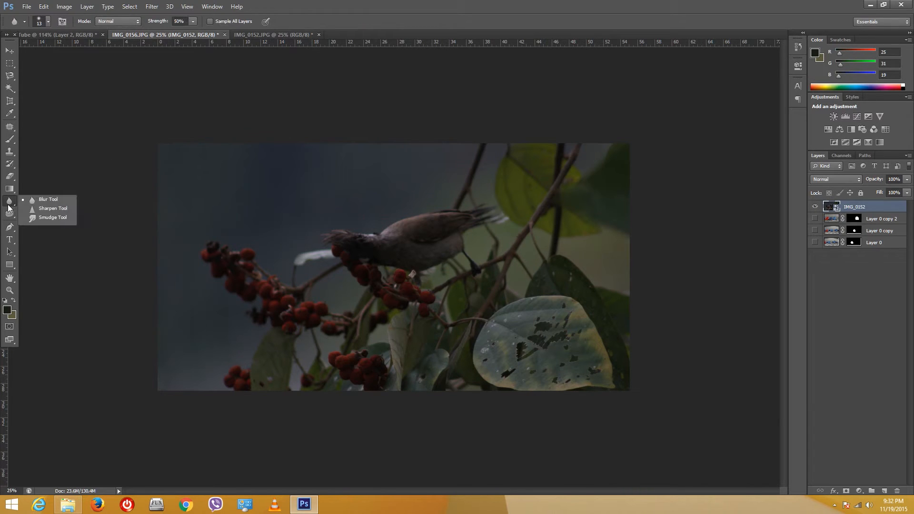
pyautogui.click(44, 200)
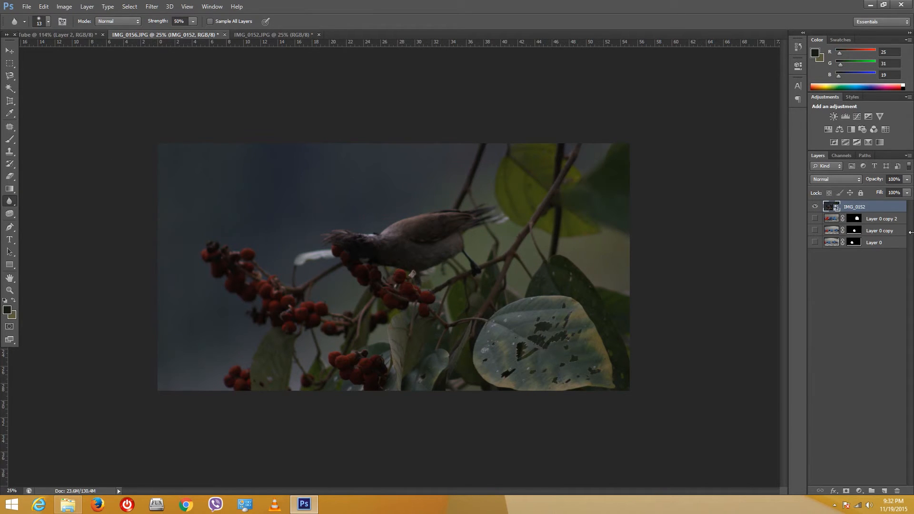
pyautogui.doubleClick(864, 206)
pyautogui.click(892, 215)
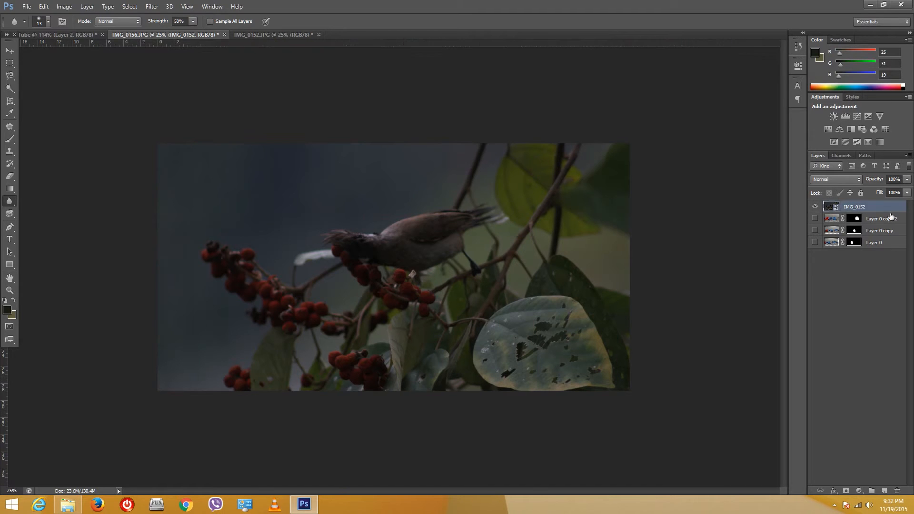
# Open the contents of the IMG_0152 smart object layer for editing
pyautogui.doubleClick(842, 210)
pyautogui.click(831, 173)
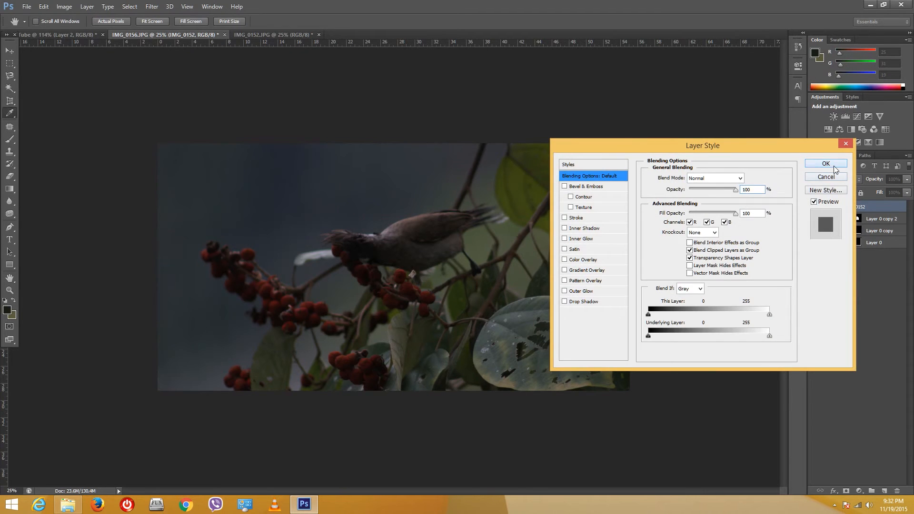
pyautogui.doubleClick(836, 209)
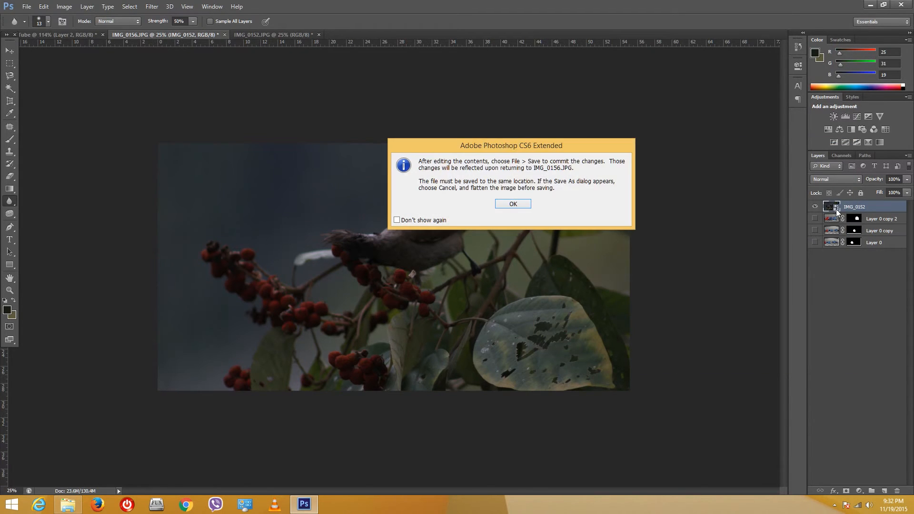
pyautogui.click(506, 209)
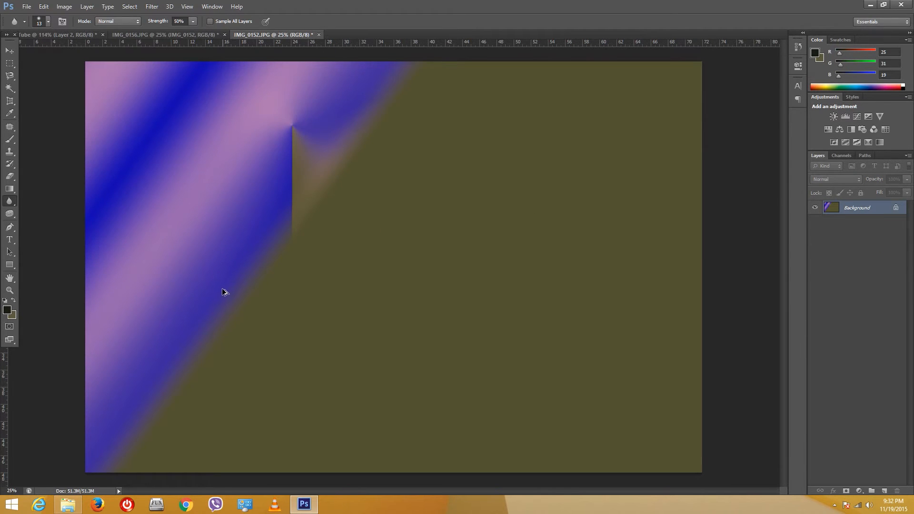
# Step through the edit history to the photo with its pasted patches but without the gradient, and clear the selection
pyautogui.hotkey('ctrl', 'alt', 'z')
pyautogui.hotkey('ctrl', 'alt', 'z')
pyautogui.hotkey('ctrl', 'alt', 'z')
pyautogui.hotkey('ctrl', 'alt', 'z')
pyautogui.hotkey('ctrl', 'alt', 'z')
pyautogui.hotkey('ctrl', 'alt', 'z')
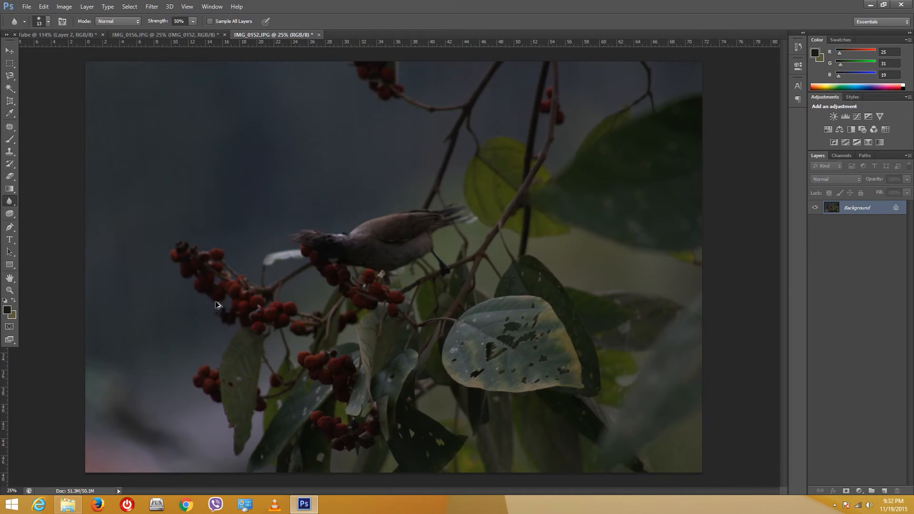
pyautogui.hotkey('ctrl', 'shift', 'z')
pyautogui.hotkey('ctrl', 'shift', 'z')
pyautogui.hotkey('ctrl', 'shift', 'z')
pyautogui.hotkey('ctrl', 'shift', 'z')
pyautogui.hotkey('ctrl', 'shift', 'z')
pyautogui.hotkey('ctrl', 'shift', 'z')
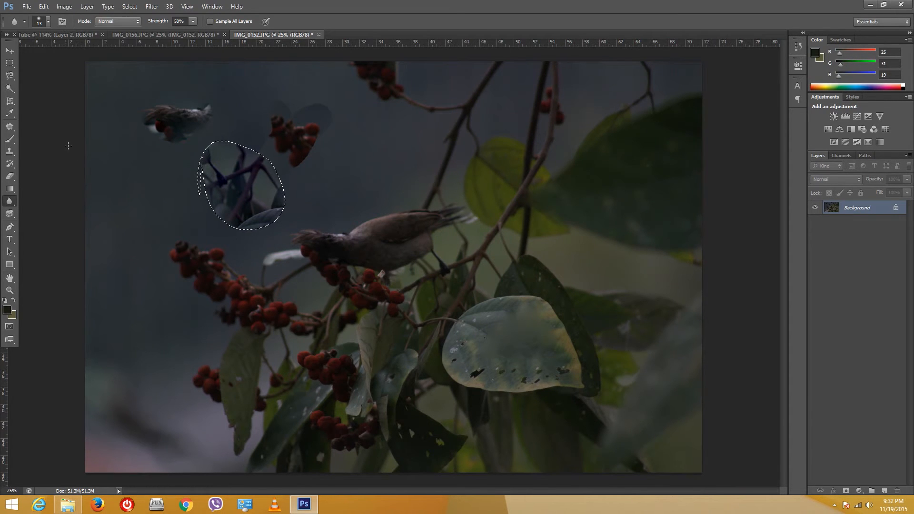
pyautogui.hotkey('ctrl', 'd')
# Blur the bird's head with the Blur Tool using an 800 px brush at 50% strength
pyautogui.press(']')
pyautogui.press(']')
pyautogui.press(']')
pyautogui.press(']')
pyautogui.press(']')
pyautogui.press(']')
pyautogui.press(']')
pyautogui.press(']')
pyautogui.press(']')
pyautogui.press(']')
pyautogui.press(']')
pyautogui.press(']')
pyautogui.press(']')
pyautogui.press(']')
pyautogui.press(']')
pyautogui.press(']')
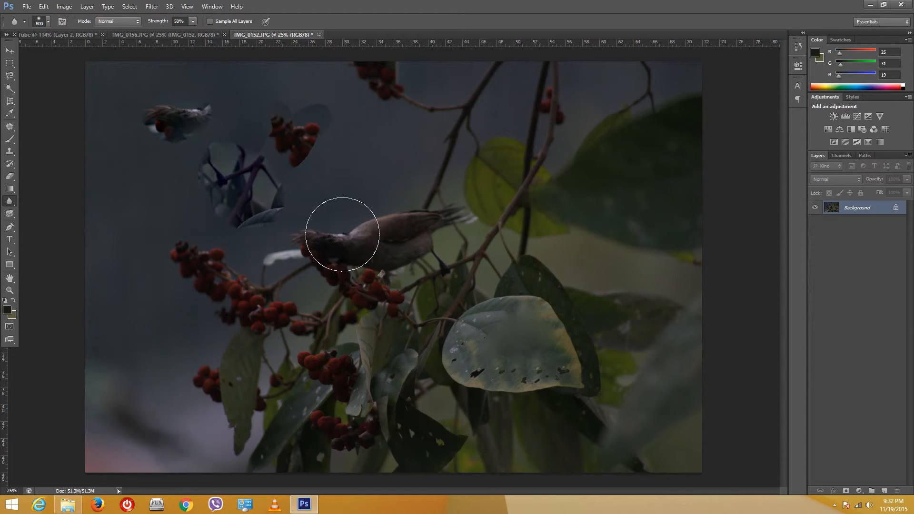
pyautogui.moveTo(319, 237)
pyautogui.mouseDown()
pyautogui.moveTo(277, 261)
pyautogui.moveTo(327, 262)
pyautogui.moveTo(356, 193)
pyautogui.moveTo(326, 238)
pyautogui.moveTo(329, 254)
pyautogui.moveTo(328, 229)
pyautogui.moveTo(327, 254)
pyautogui.mouseUp()
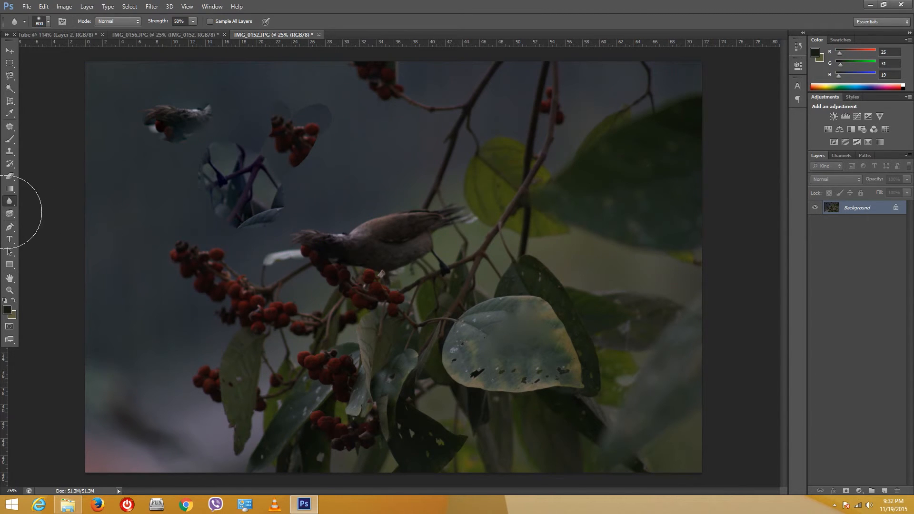
# Sharpen the red berries below the bird using the Sharpen Tool with an enlarged brush at 50% strength
pyautogui.rightClick(10, 202)
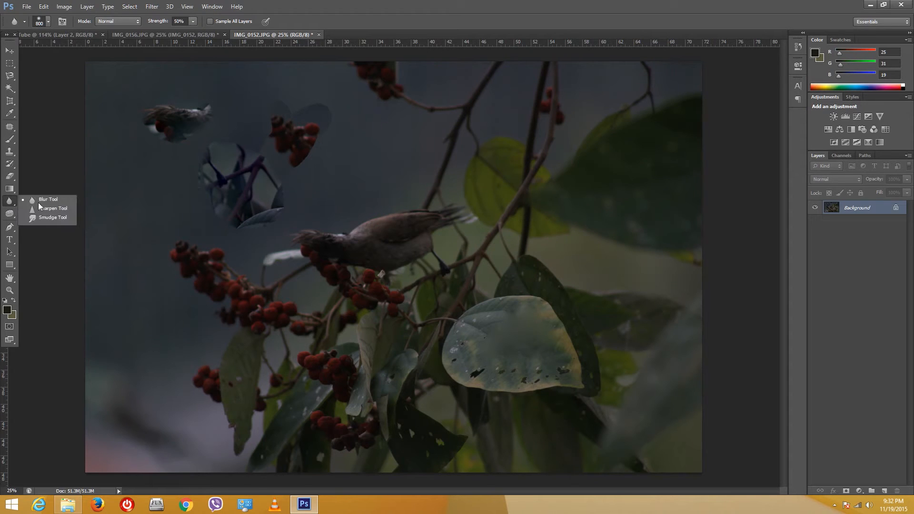
pyautogui.click(49, 209)
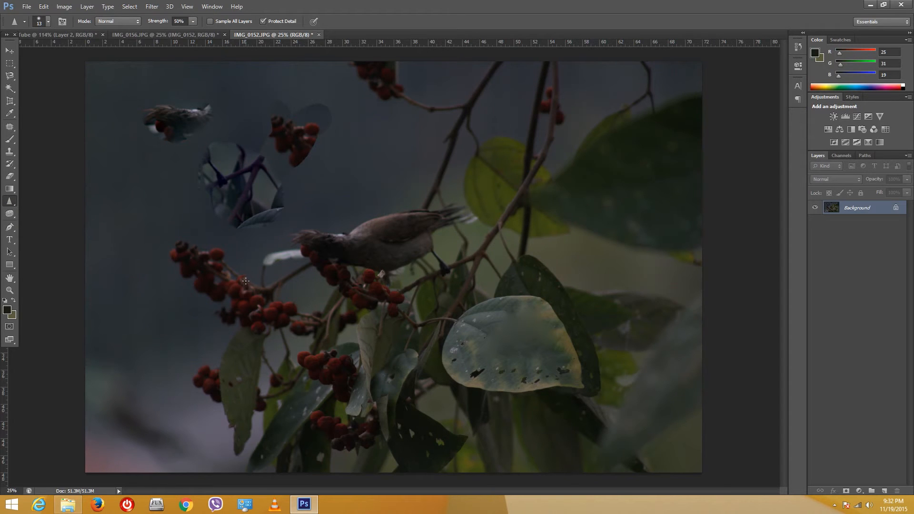
pyautogui.press(']')
pyautogui.press(']')
pyautogui.press(']')
pyautogui.press(']')
pyautogui.press(']')
pyautogui.press(']')
pyautogui.press(']')
pyautogui.press(']')
pyautogui.press(']')
pyautogui.press(']')
pyautogui.press(']')
pyautogui.press(']')
pyautogui.press(']')
pyautogui.press(']')
pyautogui.press(']')
pyautogui.press(']')
pyautogui.press(']')
pyautogui.press(']')
pyautogui.moveTo(245, 307)
pyautogui.mouseDown()
pyautogui.moveTo(280, 330)
pyautogui.moveTo(265, 313)
pyautogui.moveTo(241, 320)
pyautogui.moveTo(250, 317)
pyautogui.mouseUp()
pyautogui.press('[')
pyautogui.press('[')
pyautogui.press('[')
pyautogui.press('[')
pyautogui.press('[')
pyautogui.rightClick(178, 272)
# Smear the red berries beside the hanging leaf using the Smudge Tool with a 500 px brush at 50% strength
pyautogui.click(10, 204)
pyautogui.rightClick(10, 204)
pyautogui.click(51, 218)
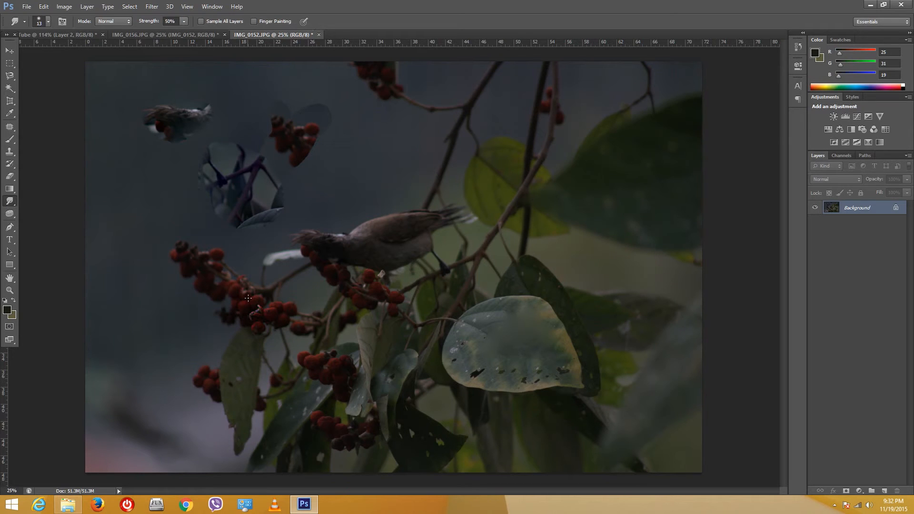
pyautogui.press(']')
pyautogui.press(']')
pyautogui.press(']')
pyautogui.press(']')
pyautogui.press(']')
pyautogui.press(']')
pyautogui.press(']')
pyautogui.press(']')
pyautogui.press(']')
pyautogui.press(']')
pyautogui.press(']')
pyautogui.press(']')
pyautogui.moveTo(250, 297)
pyautogui.mouseDown()
pyautogui.moveTo(243, 330)
pyautogui.moveTo(229, 323)
pyautogui.moveTo(264, 293)
pyautogui.moveTo(280, 339)
pyautogui.mouseUp()
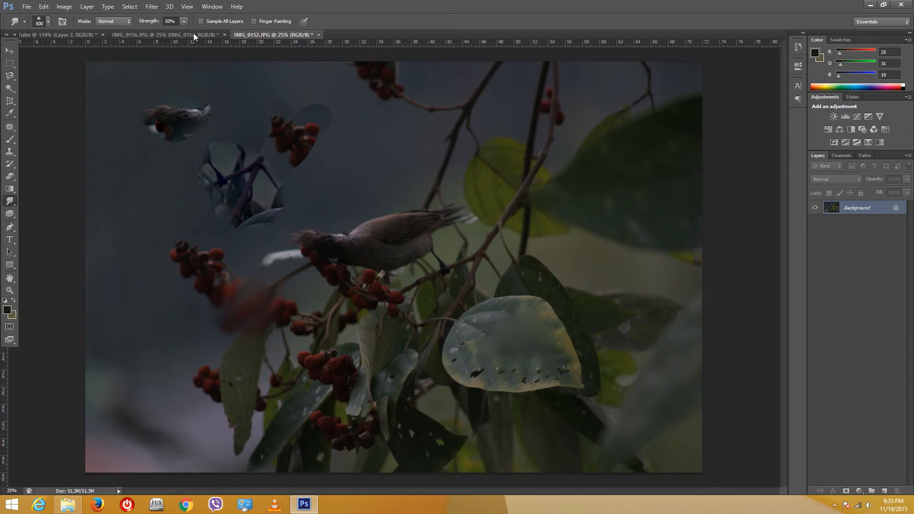
# Lighten the pasted bird patch in IMG_0152.JPG using the Dodge Tool with a 500 px brush, Midtones range and 50% exposure
pyautogui.click(193, 35)
pyautogui.click(253, 36)
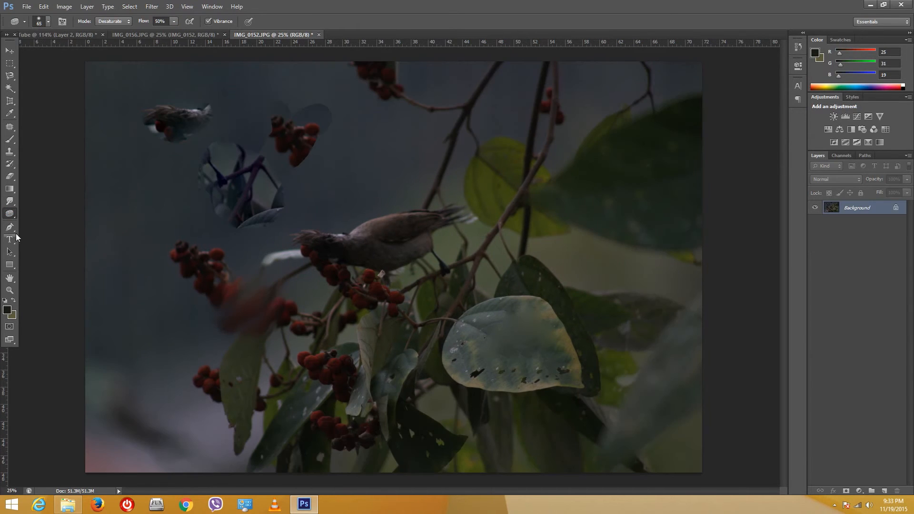
pyautogui.click(13, 219)
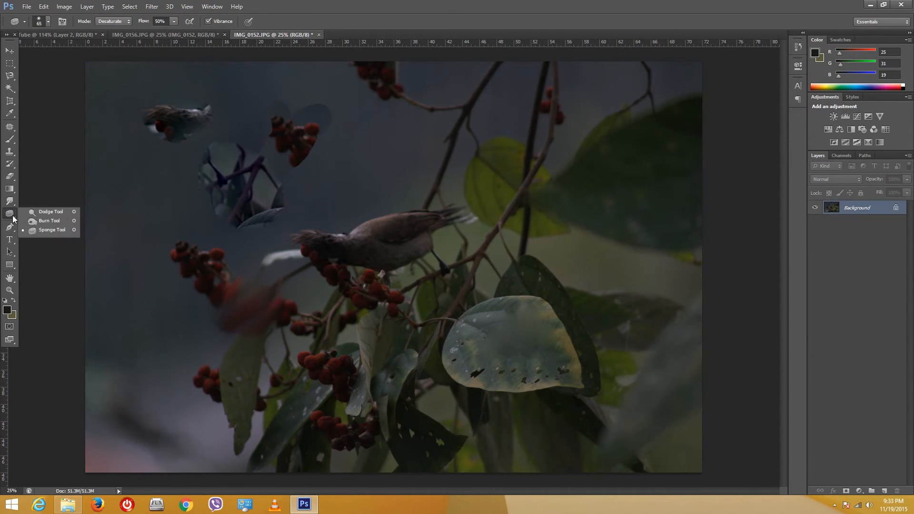
pyautogui.click(49, 214)
pyautogui.press(']')
pyautogui.press(']')
pyautogui.press(']')
pyautogui.press(']')
pyautogui.press(']')
pyautogui.press(']')
pyautogui.press(']')
pyautogui.press(']')
pyautogui.press(']')
pyautogui.press(']')
pyautogui.press(']')
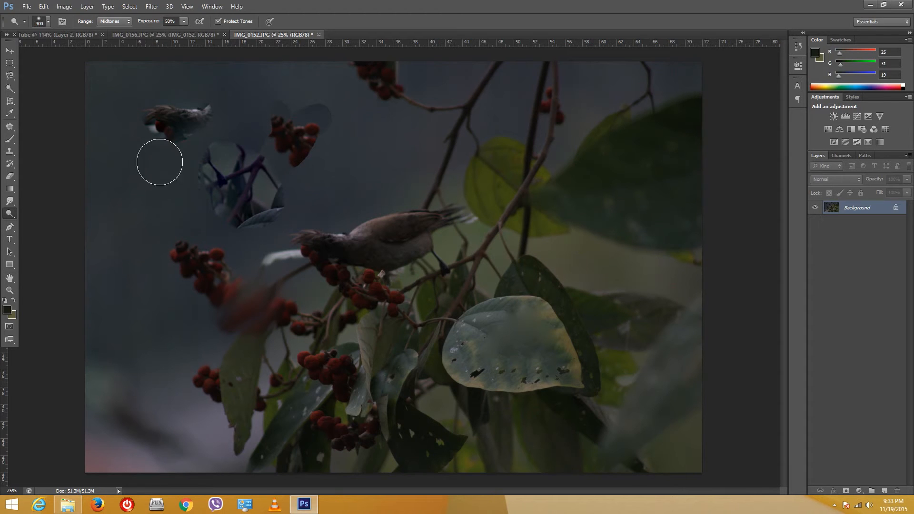
pyautogui.moveTo(161, 109)
pyautogui.mouseDown()
pyautogui.moveTo(195, 116)
pyautogui.moveTo(190, 110)
pyautogui.moveTo(137, 167)
pyautogui.moveTo(133, 158)
pyautogui.moveTo(174, 144)
pyautogui.moveTo(168, 114)
pyautogui.moveTo(149, 141)
pyautogui.moveTo(118, 154)
pyautogui.moveTo(165, 131)
pyautogui.moveTo(170, 116)
pyautogui.moveTo(190, 112)
pyautogui.mouseUp()
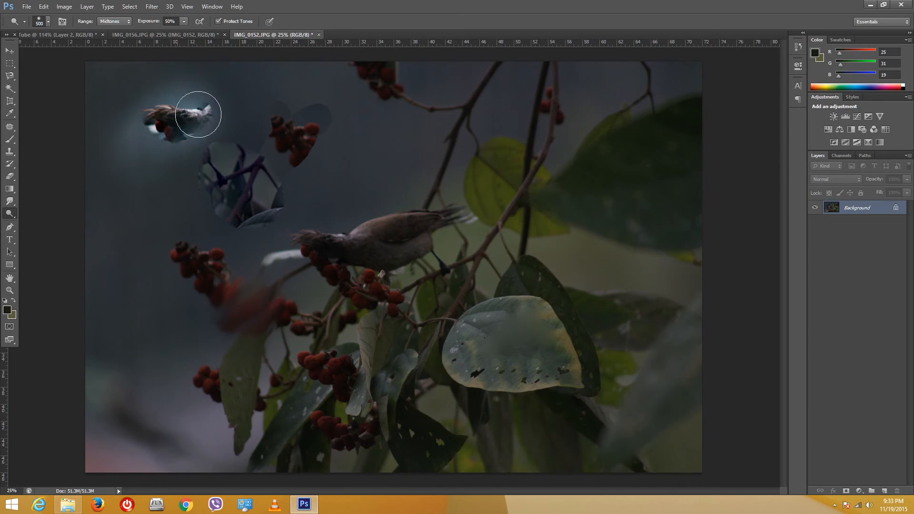
# Darken the pasted patches and their surroundings using the Burn Tool with a 900 px brush, Midtones range and 50% exposure
pyautogui.rightClick(9, 213)
pyautogui.click(48, 234)
pyautogui.press(']')
pyautogui.press(']')
pyautogui.press(']')
pyautogui.press(']')
pyautogui.press(']')
pyautogui.press(']')
pyautogui.press(']')
pyautogui.press(']')
pyautogui.press(']')
pyautogui.press(']')
pyautogui.press(']')
pyautogui.press(']')
pyautogui.press(']')
pyautogui.press(']')
pyautogui.press(']')
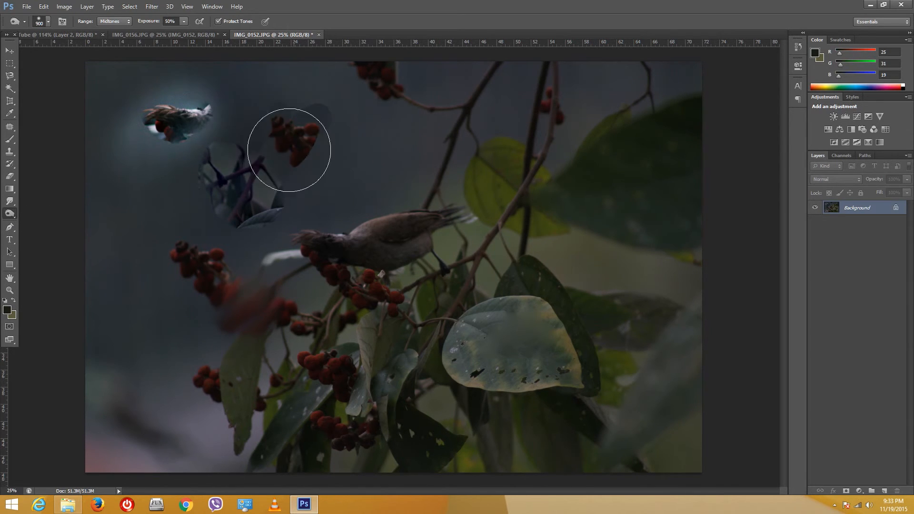
pyautogui.moveTo(191, 110); pyautogui.dragTo(161, 131)
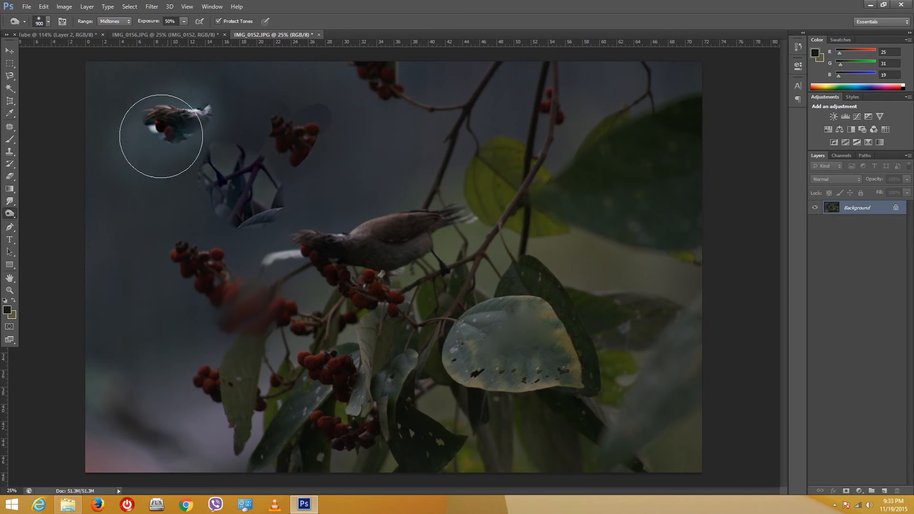
# Desaturate the large bird and the leaves below it using the Sponge Tool with an 800 px brush at 50% flow
pyautogui.rightClick(11, 216)
pyautogui.click(47, 230)
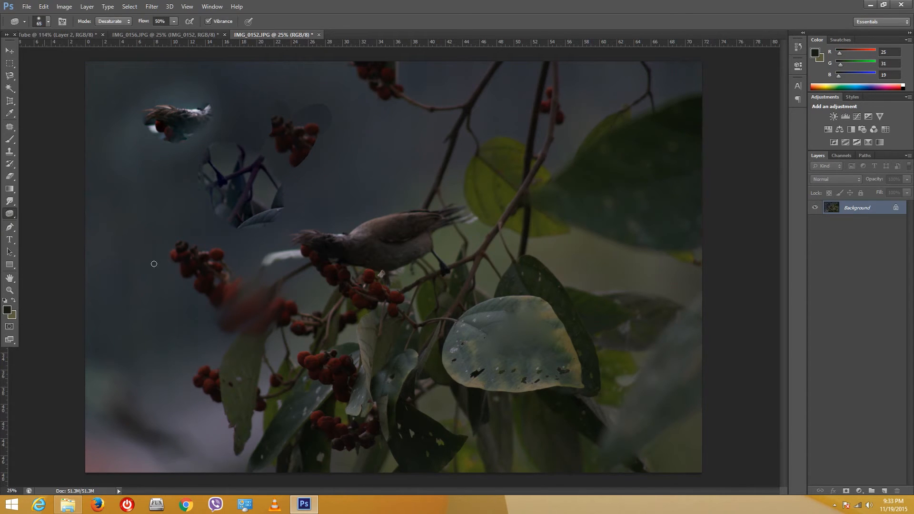
pyautogui.press(']')
pyautogui.press(']')
pyautogui.press(']')
pyautogui.press(']')
pyautogui.press(']')
pyautogui.press(']')
pyautogui.press(']')
pyautogui.press(']')
pyautogui.press(']')
pyautogui.press(']')
pyautogui.press(']')
pyautogui.press(']')
pyautogui.press(']')
pyautogui.press(']')
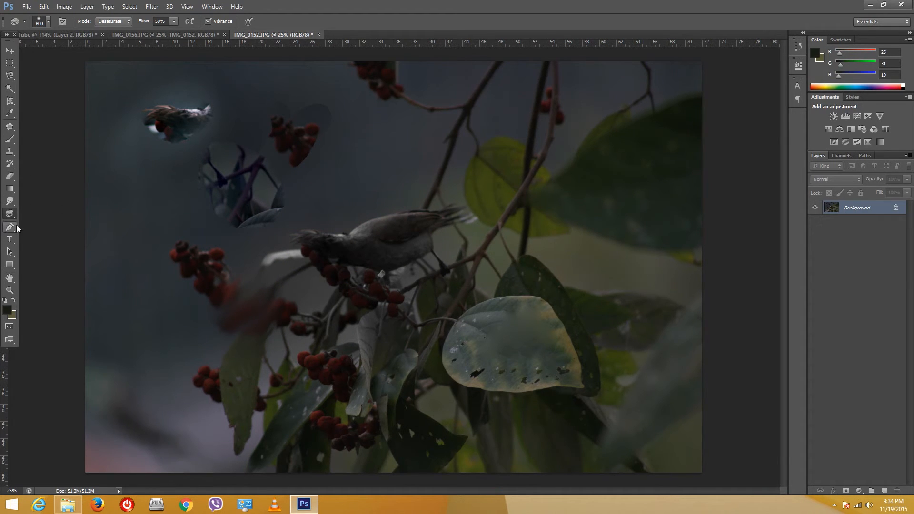
# Close IMG_0156.JPG and IMG_0152.JPG without saving their changes
pyautogui.click(46, 35)
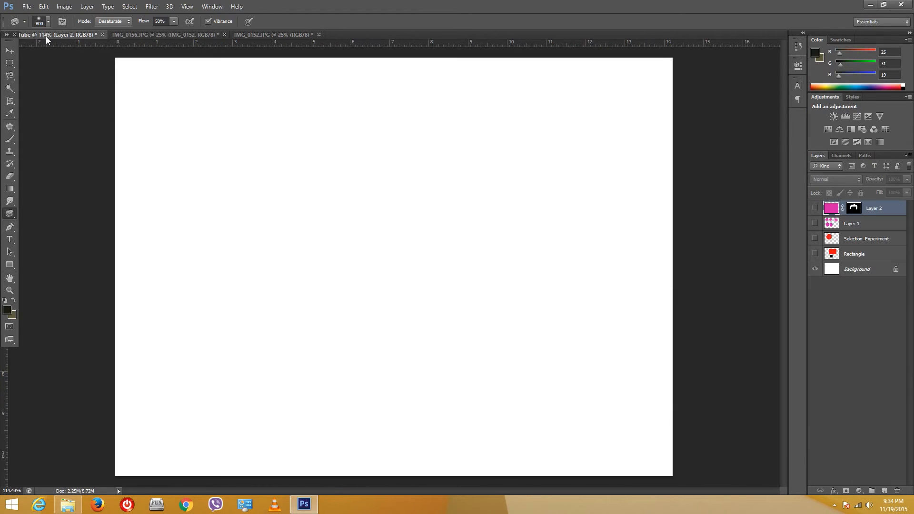
pyautogui.click(224, 36)
pyautogui.click(225, 34)
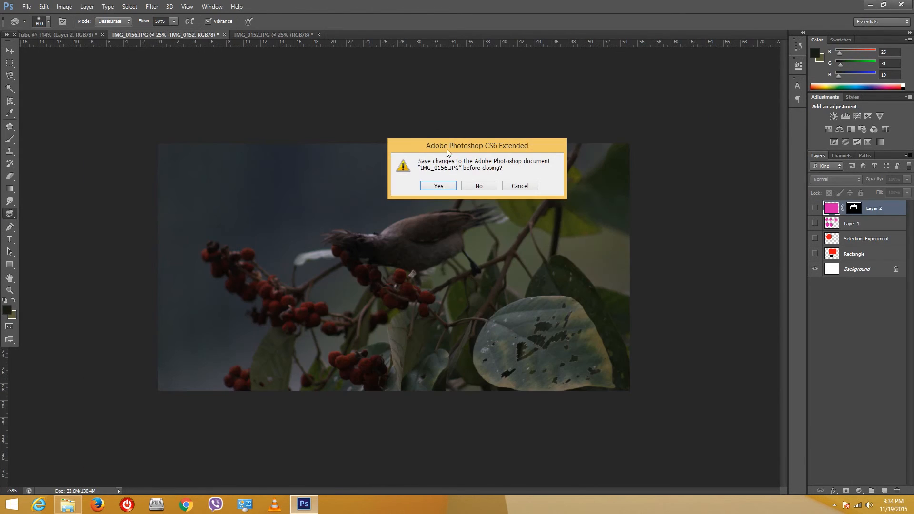
pyautogui.click(475, 185)
pyautogui.click(196, 35)
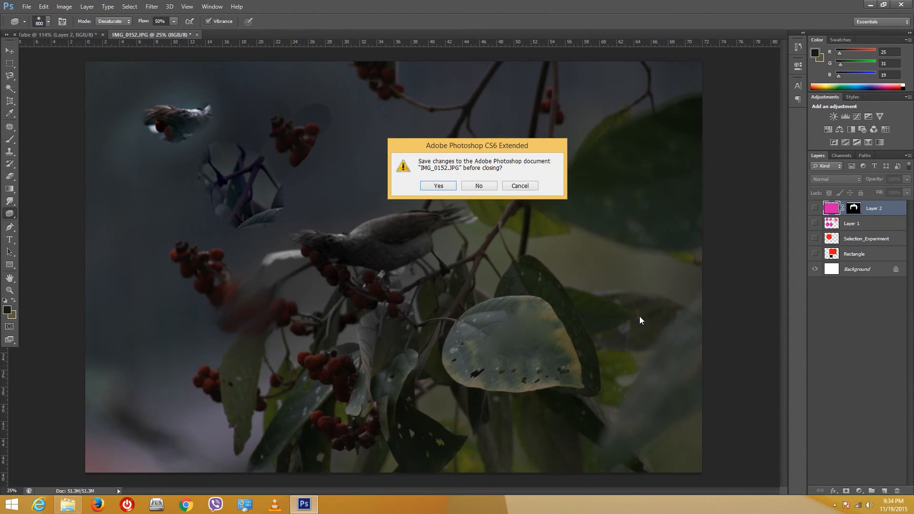
pyautogui.click(465, 186)
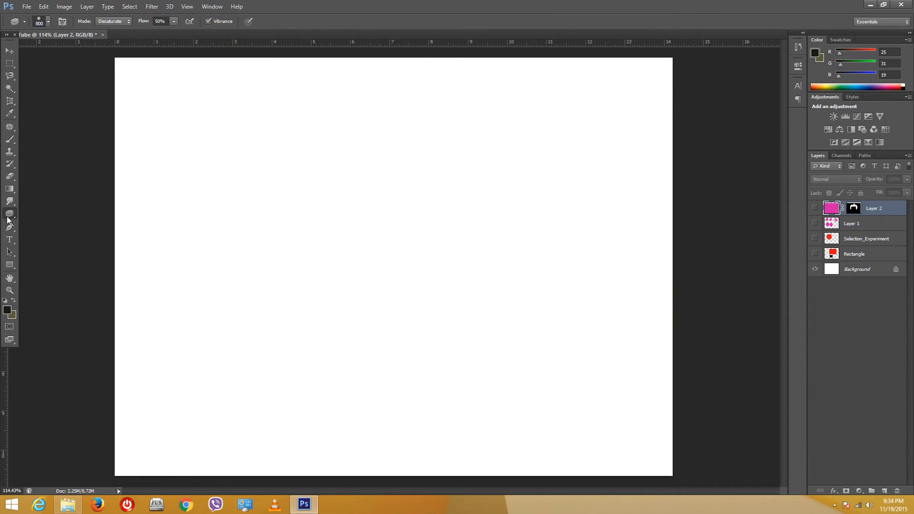
# Start a path on the blank canvas with the Pen Tool, drawing two straight segments that form a pointed peak
pyautogui.click(10, 232)
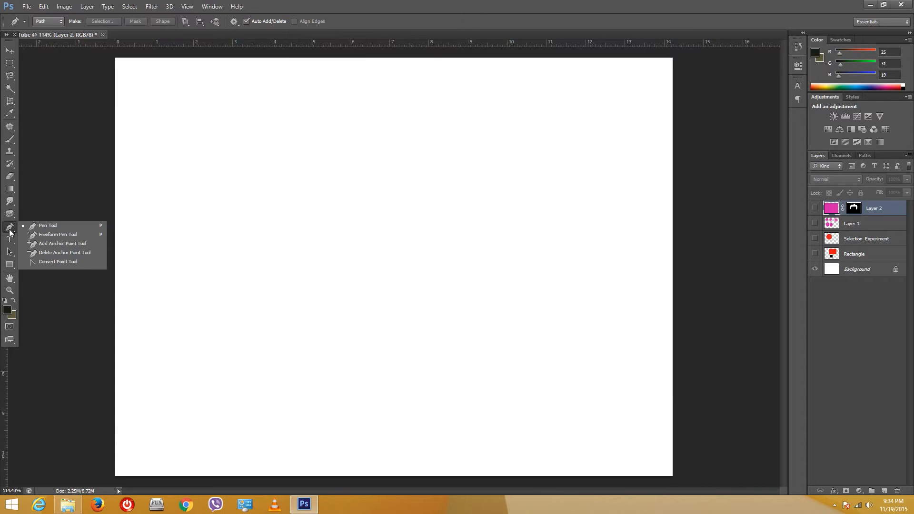
pyautogui.click(45, 226)
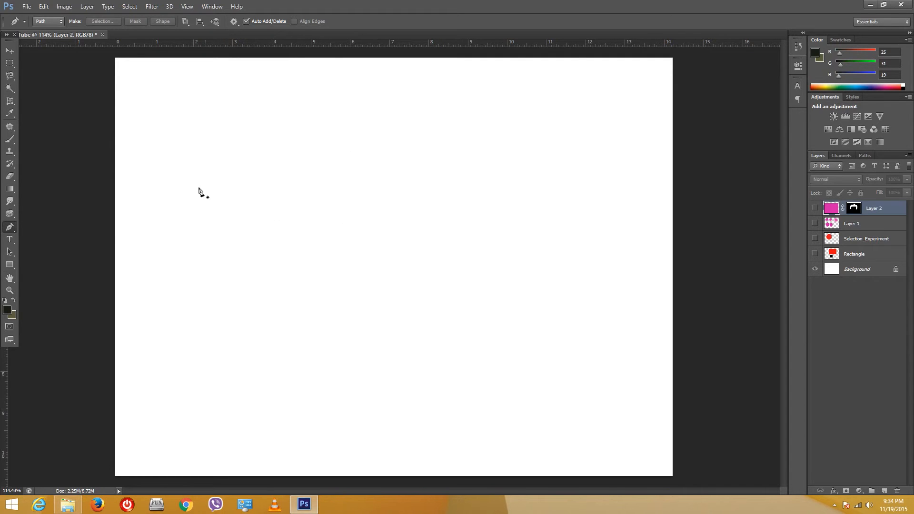
pyautogui.click(179, 209)
pyautogui.click(225, 118)
pyautogui.click(286, 213)
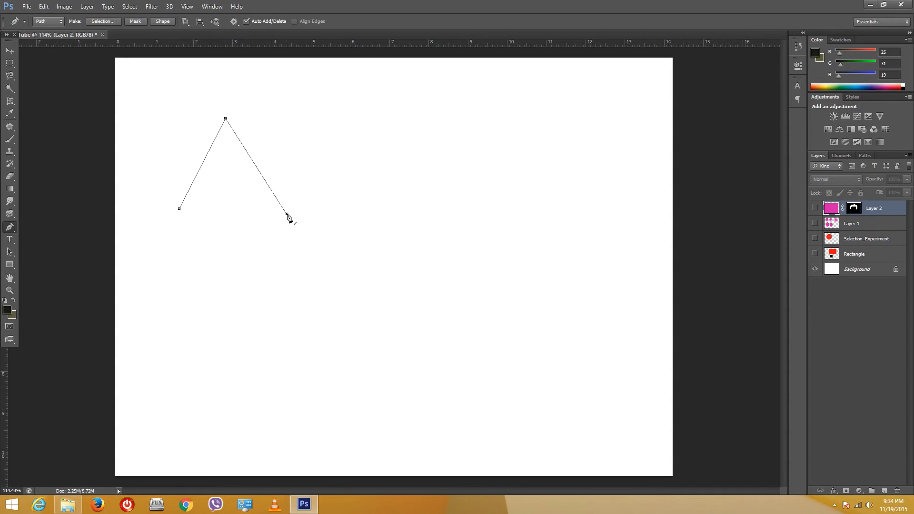
# Extend the path from the peak with a tall rounded hump and a lower curved hump beside it
pyautogui.moveTo(368, 106); pyautogui.dragTo(413, 147)
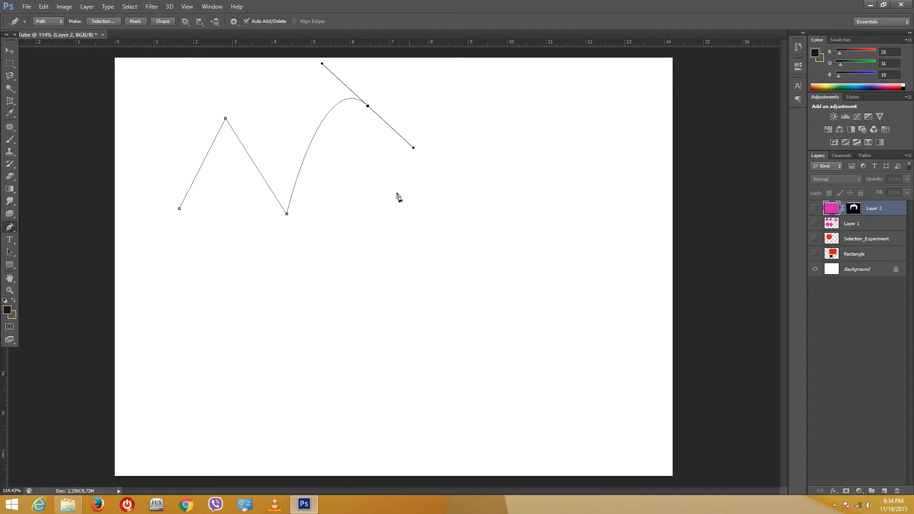
pyautogui.click(380, 228)
pyautogui.moveTo(504, 212); pyautogui.dragTo(538, 300)
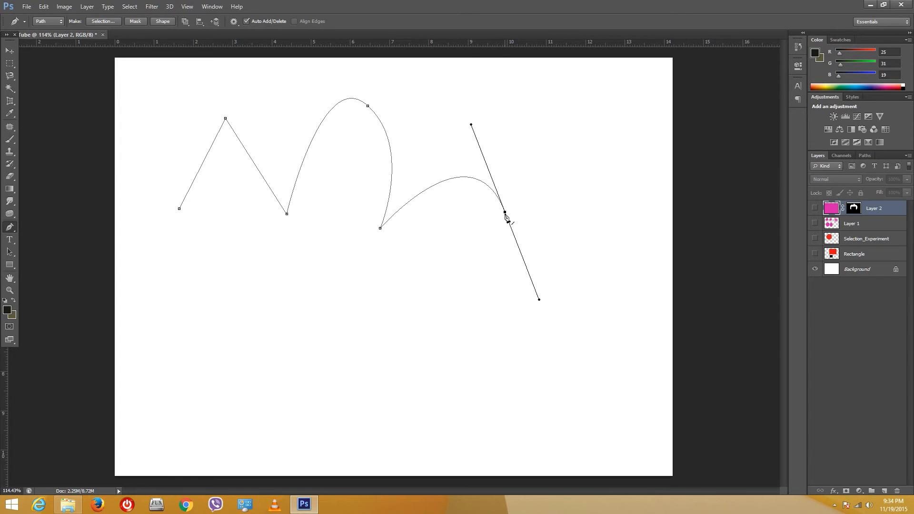
# Turn the path's last point into a corner, add curved segments along the underside, and close the path at its starting point
pyautogui.click(419, 301)
pyautogui.hotkey('ctrl', 'z')
pyautogui.click(505, 212)
pyautogui.moveTo(416, 261); pyautogui.dragTo(376, 321)
pyautogui.moveTo(202, 293); pyautogui.dragTo(213, 268)
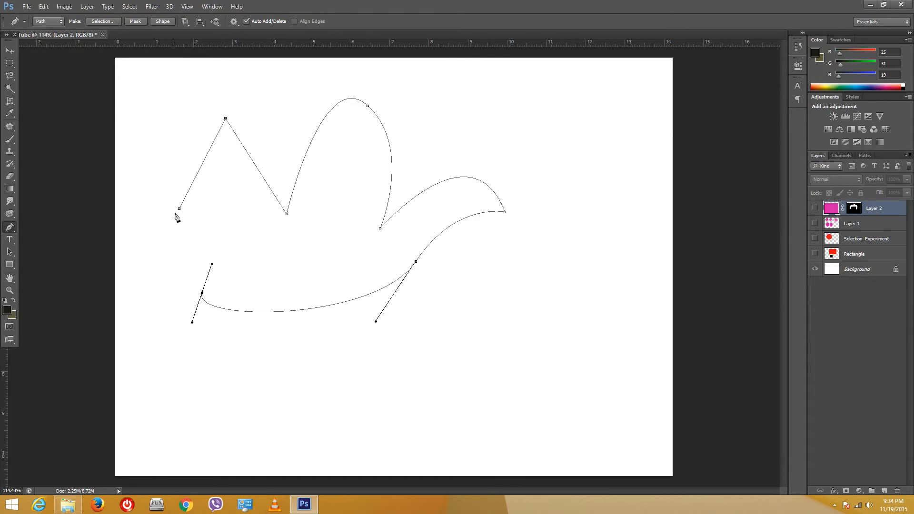
pyautogui.click(179, 210)
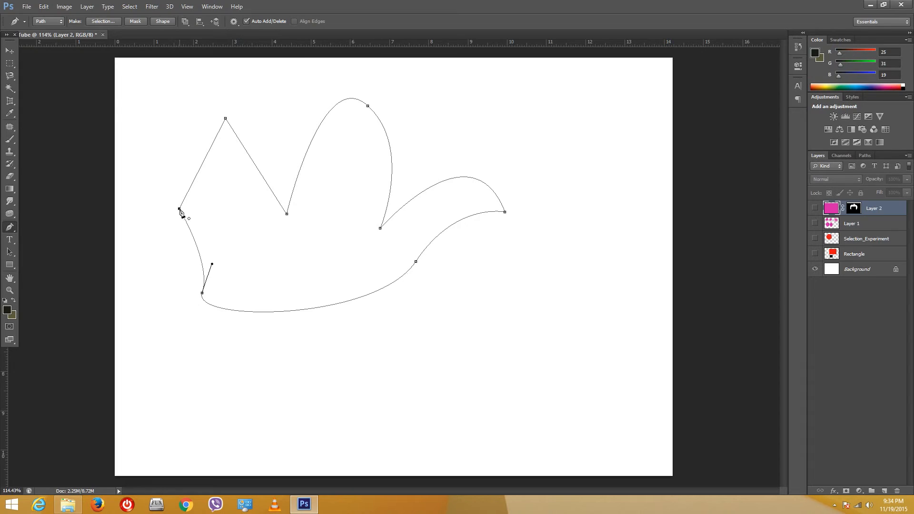
# Convert the closed path into a new anti-aliased selection with a feather radius of 0 pixels
pyautogui.rightClick(339, 237)
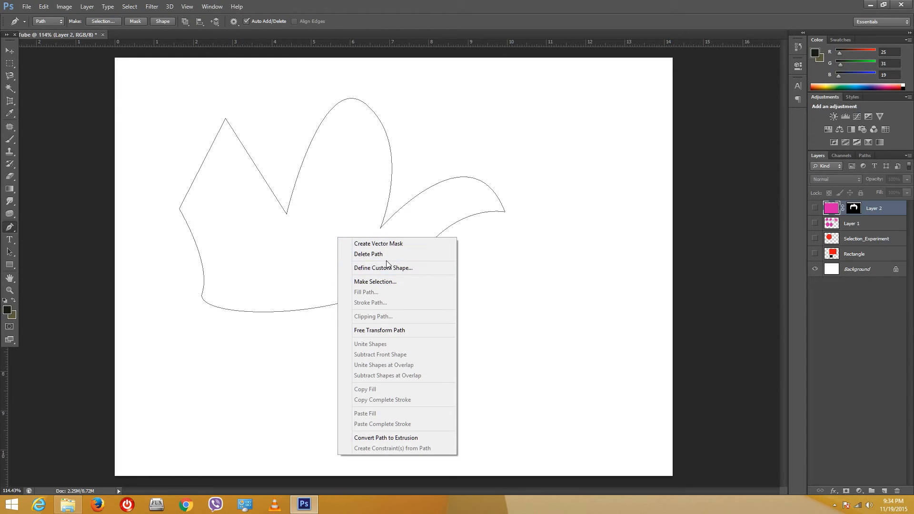
pyautogui.click(390, 282)
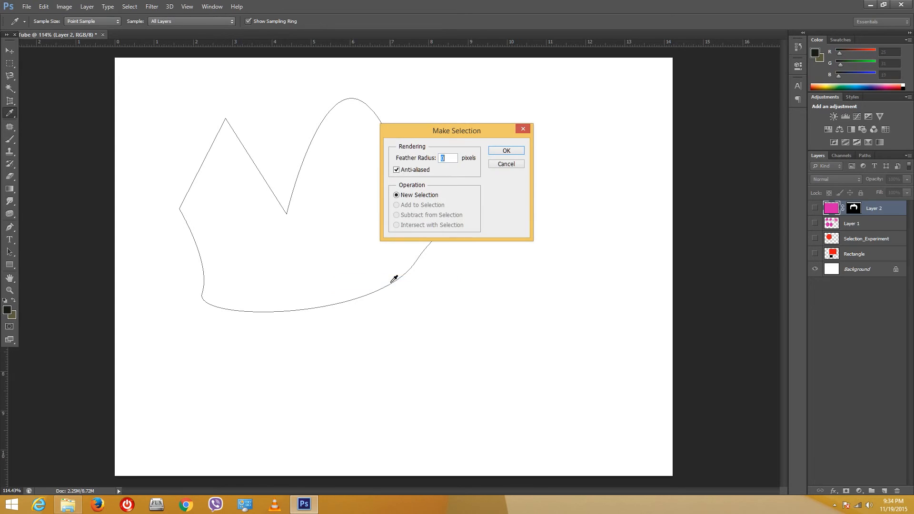
pyautogui.click(506, 151)
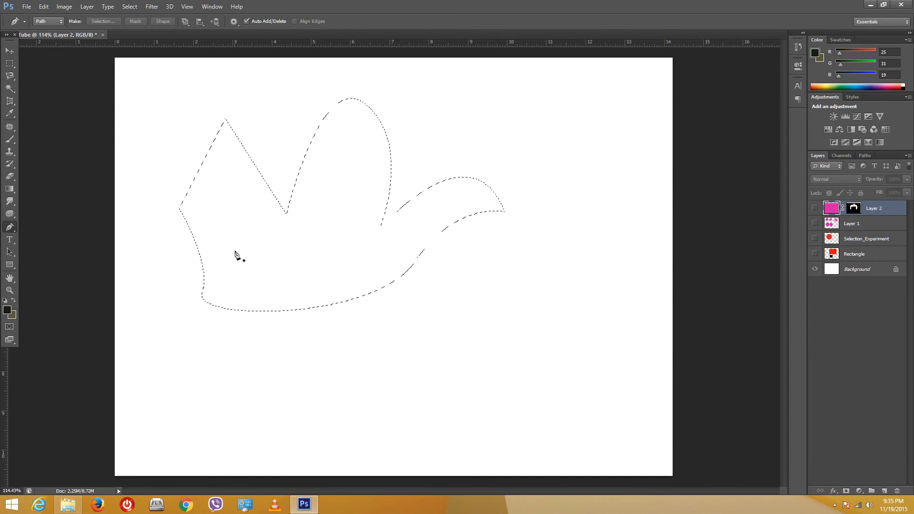
# Undo the conversion of the closed path into a selection, keeping the Pen Tool active
pyautogui.rightClick(11, 228)
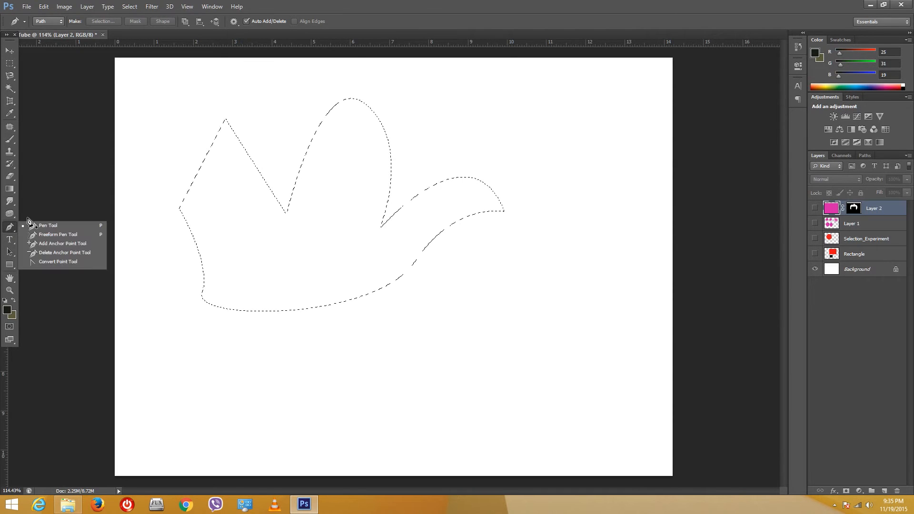
pyautogui.click(43, 223)
pyautogui.hotkey('ctrl', 'z')
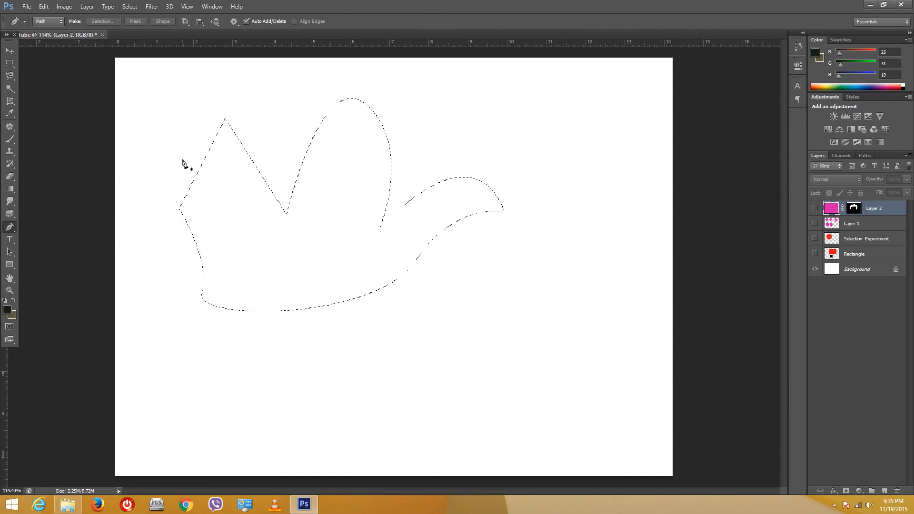
pyautogui.hotkey('ctrl', 'alt', 'z')
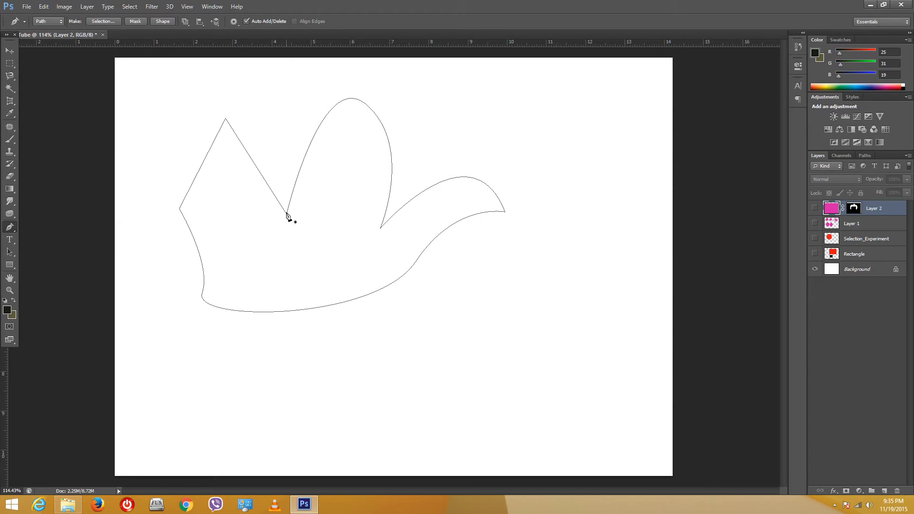
# Draw a short curve and an open loop below the pointed peak, inside the closed shape, with the Freeform Pen Tool
pyautogui.rightClick(9, 231)
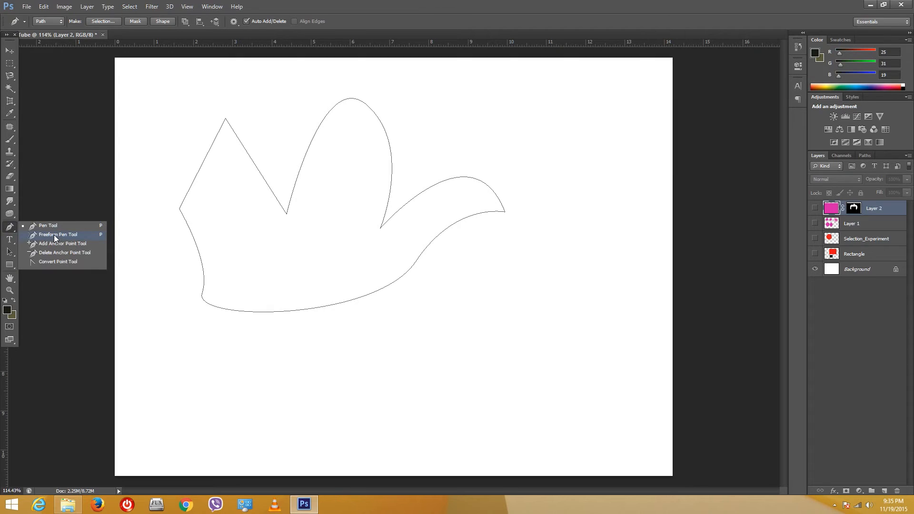
pyautogui.click(54, 234)
pyautogui.moveTo(229, 174); pyautogui.dragTo(240, 201)
pyautogui.moveTo(247, 243)
pyautogui.mouseDown()
pyautogui.moveTo(223, 258)
pyautogui.moveTo(215, 200)
pyautogui.moveTo(234, 236)
pyautogui.mouseUp()
# Add two anchor points on the straight segment descending from the pointed peak to the first valley
pyautogui.rightClick(11, 229)
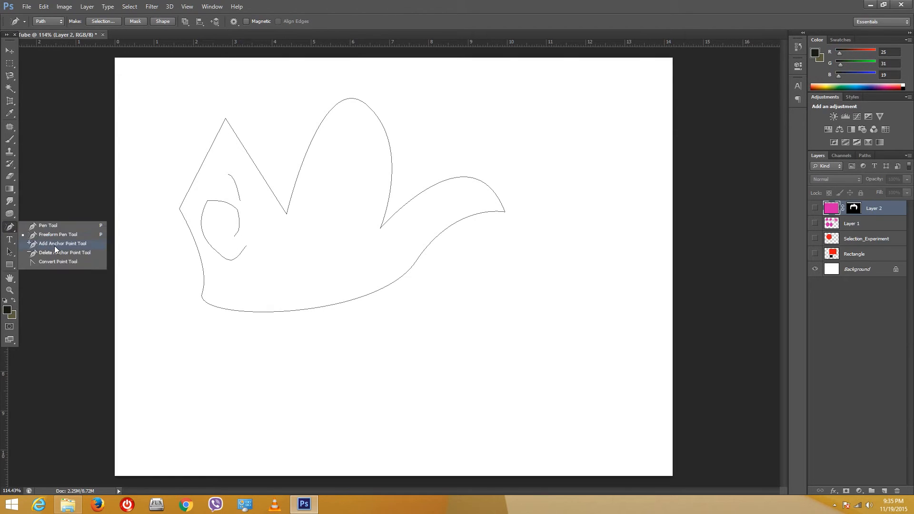
pyautogui.click(54, 244)
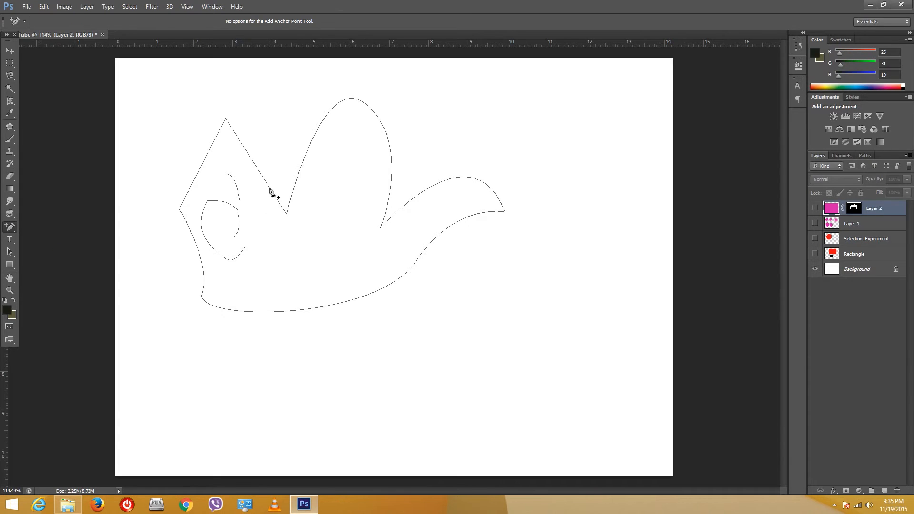
pyautogui.click(231, 128)
# Delete the anchor points at the pointed peak and at the shape's leftmost corner
pyautogui.rightClick(10, 230)
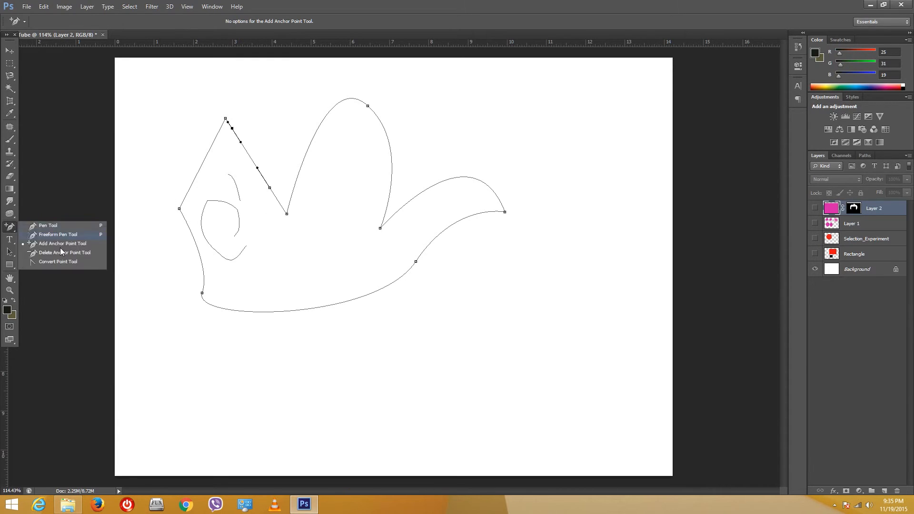
pyautogui.click(73, 254)
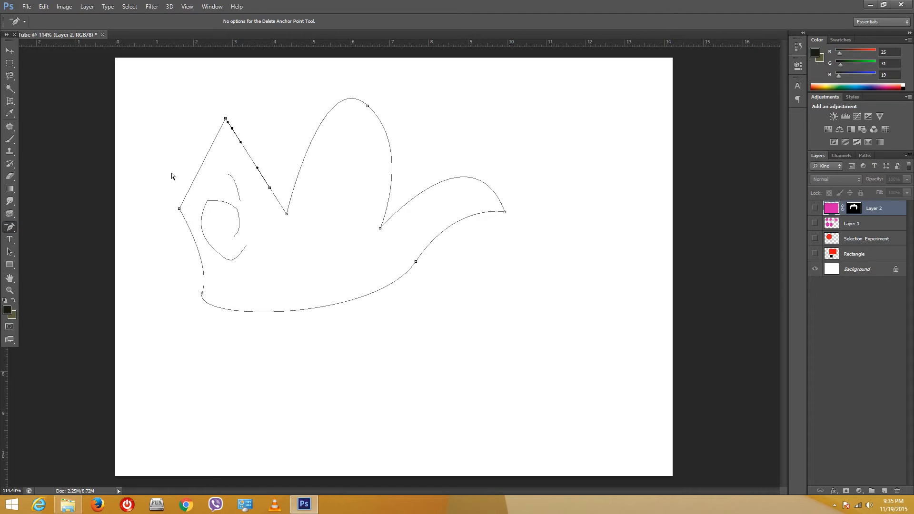
pyautogui.click(225, 119)
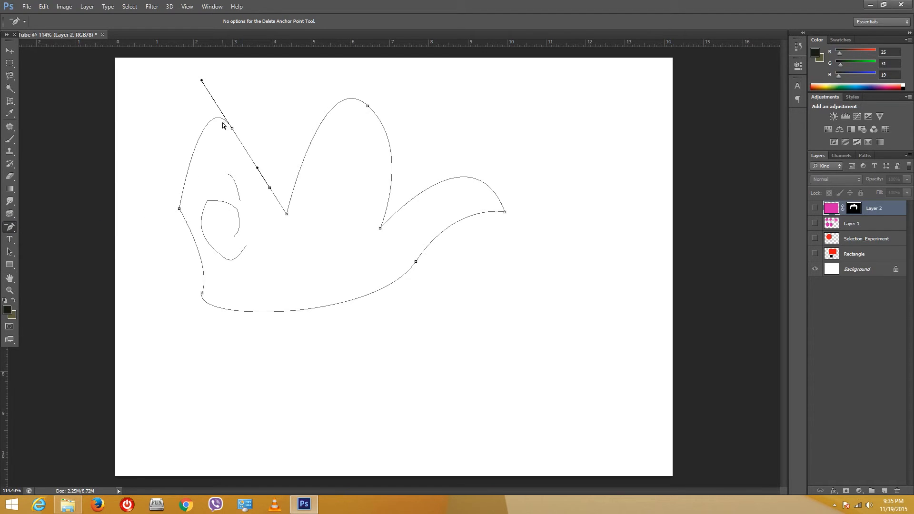
pyautogui.click(179, 209)
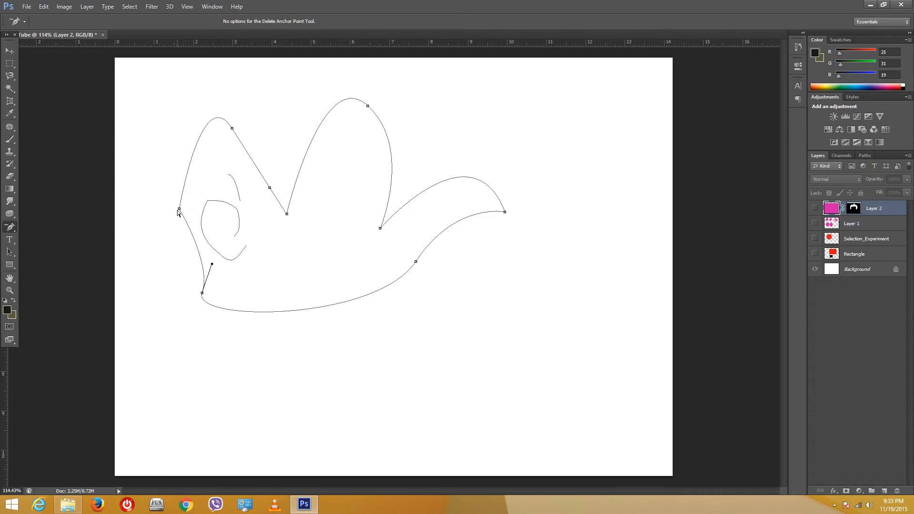
# Use the Convert Point Tool to reshape the first hump into a smooth curve and raise the valley point beside it
pyautogui.rightClick(11, 228)
pyautogui.click(56, 262)
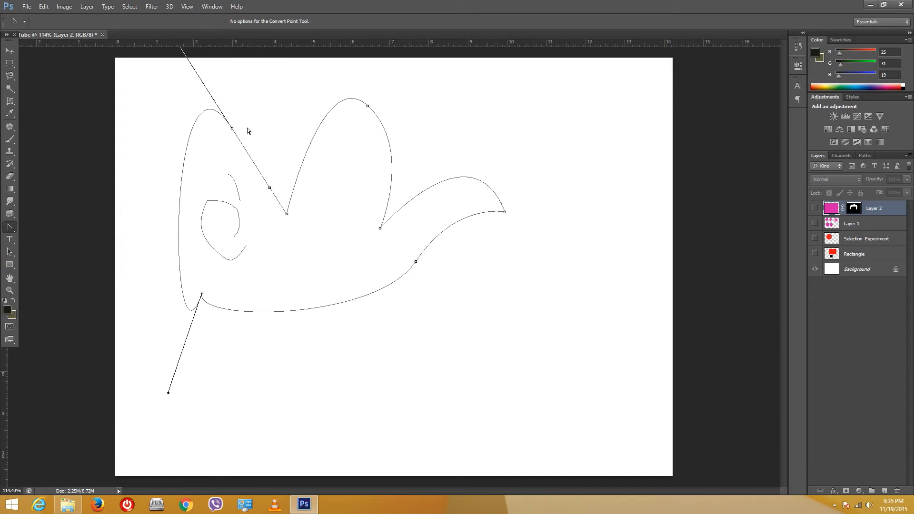
pyautogui.moveTo(233, 129); pyautogui.dragTo(278, 176)
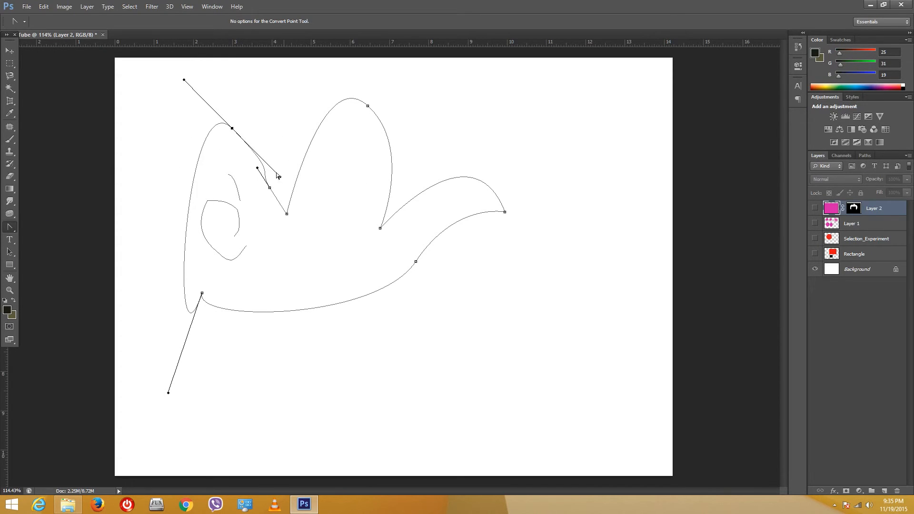
pyautogui.moveTo(233, 129); pyautogui.dragTo(320, 111)
pyautogui.moveTo(232, 129); pyautogui.dragTo(222, 109)
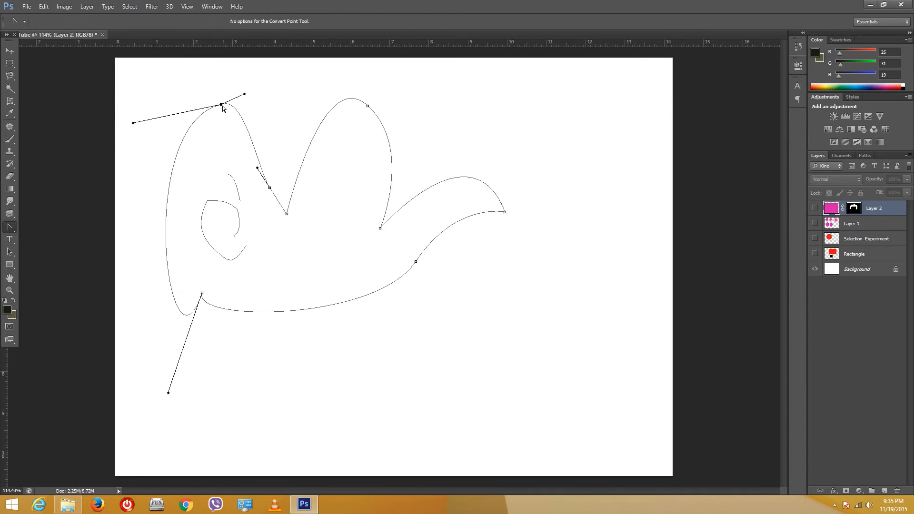
pyautogui.moveTo(288, 217); pyautogui.dragTo(293, 172)
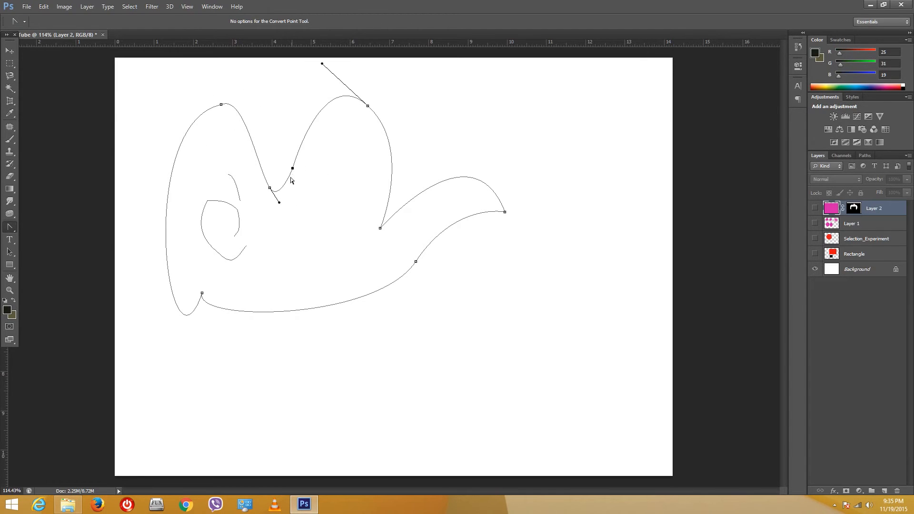
# Switch back to the Pen Tool and add a new empty layer above Layer 2
pyautogui.click(8, 229)
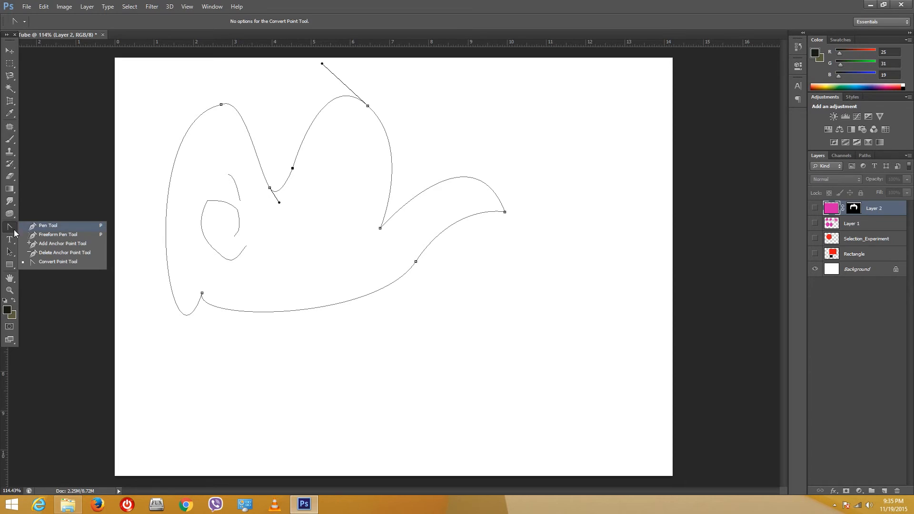
pyautogui.click(8, 230)
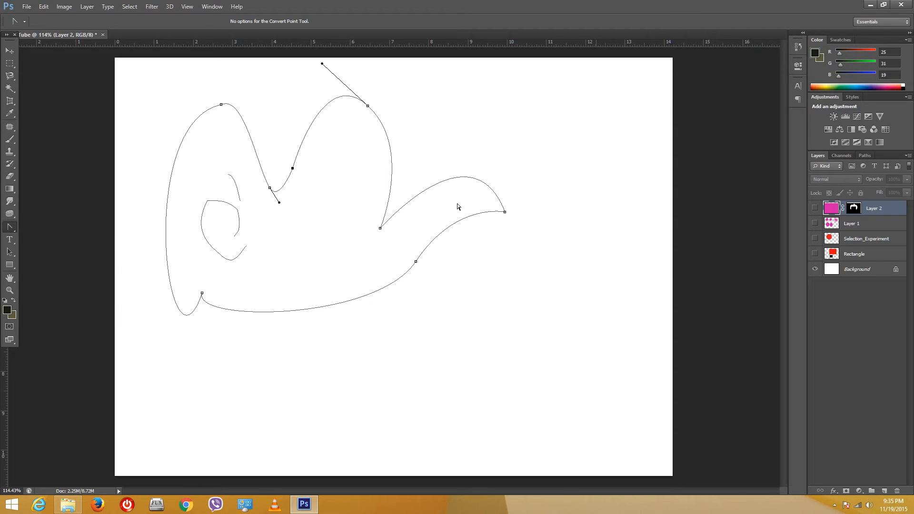
pyautogui.rightClick(11, 230)
pyautogui.click(53, 227)
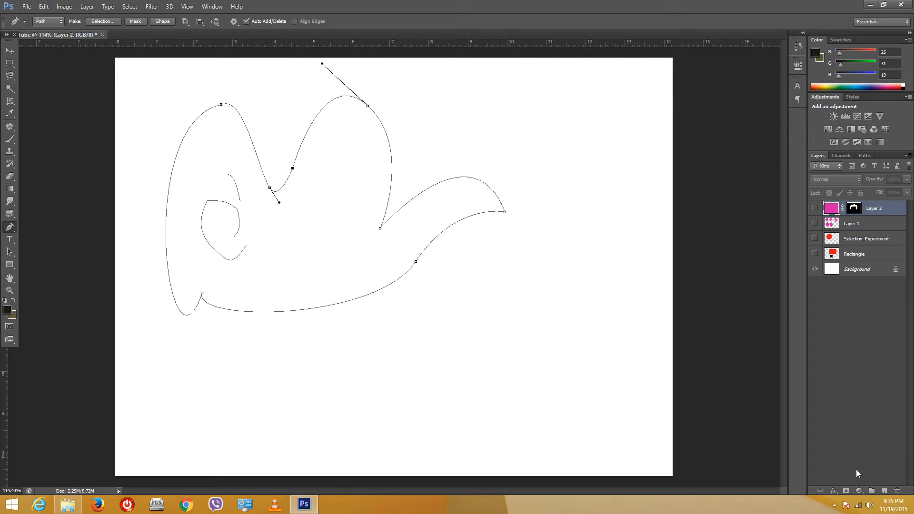
pyautogui.click(883, 491)
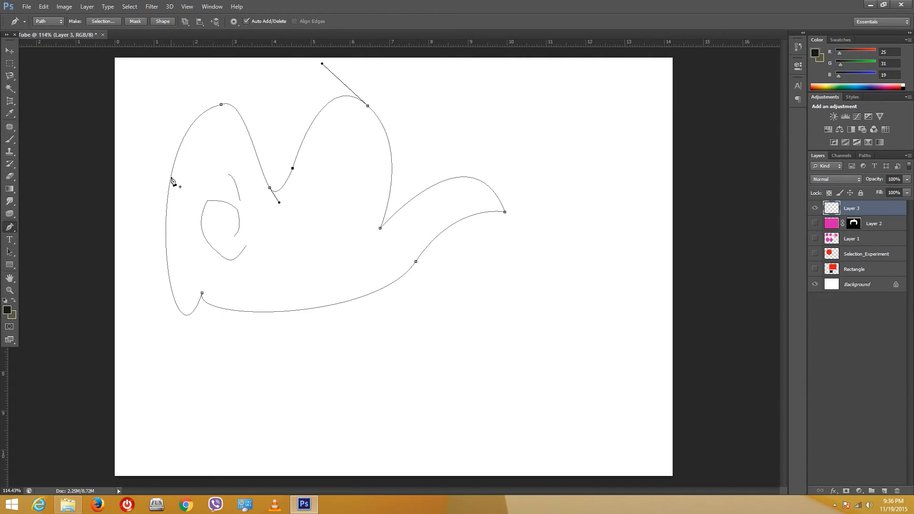
# Reselect the Pen Tool and clear the drawn paths from the canvas view
pyautogui.click(10, 51)
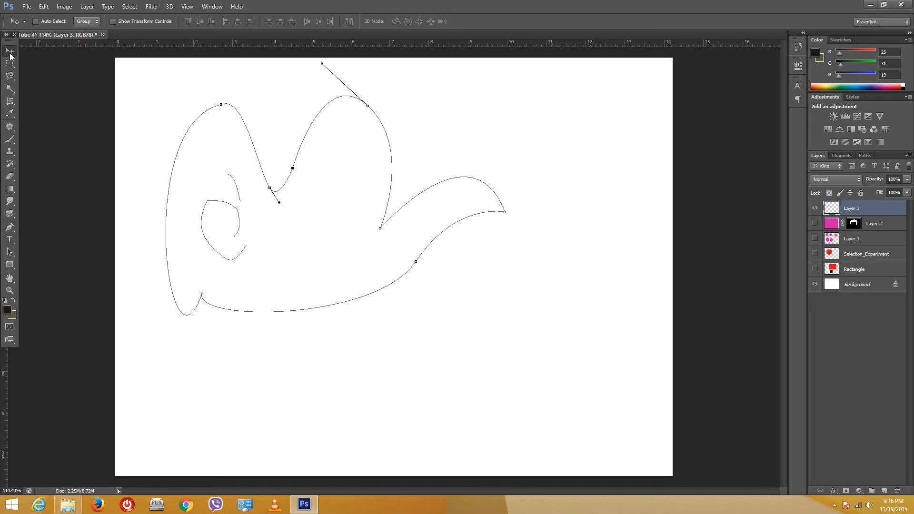
pyautogui.click(9, 227)
pyautogui.doubleClick(53, 230)
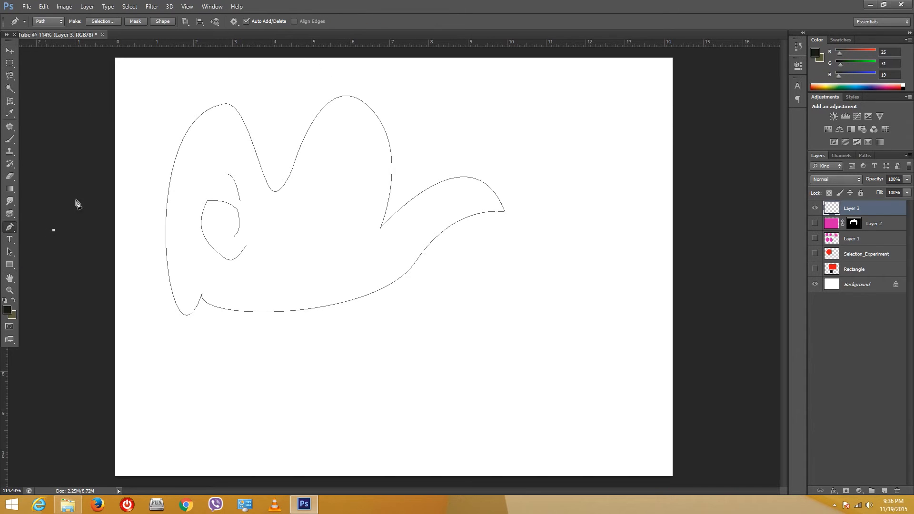
pyautogui.click(299, 216)
pyautogui.press('Escape')
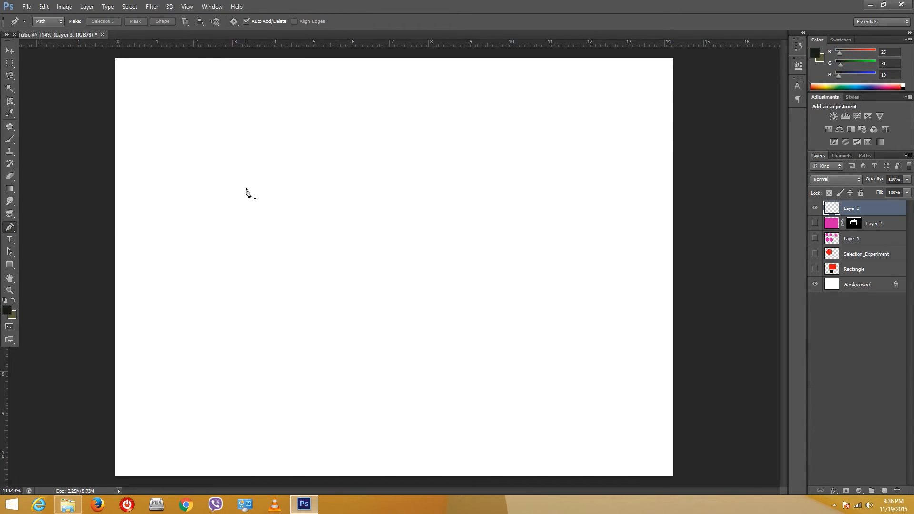
# Add the point text "vcxvcxvcx" in the upper middle of the canvas in 30 pt Myriad Pro
pyautogui.click(10, 241)
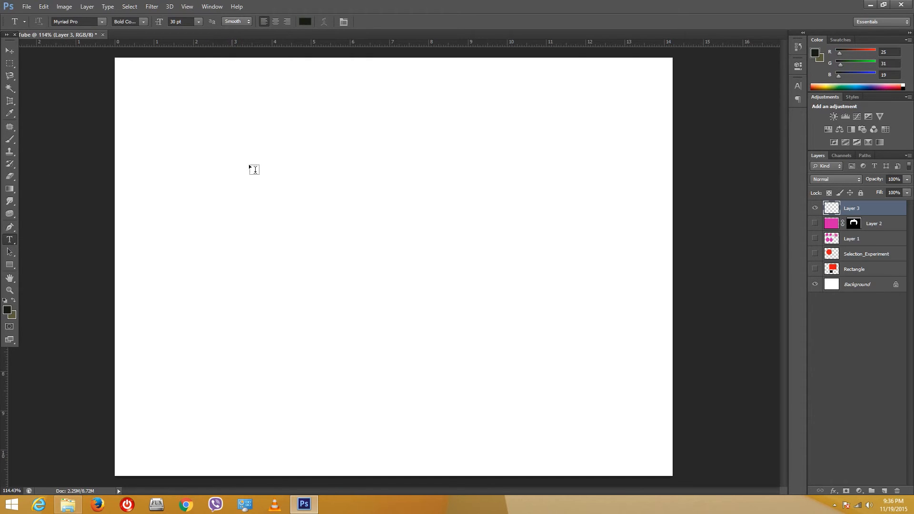
pyautogui.click(337, 186)
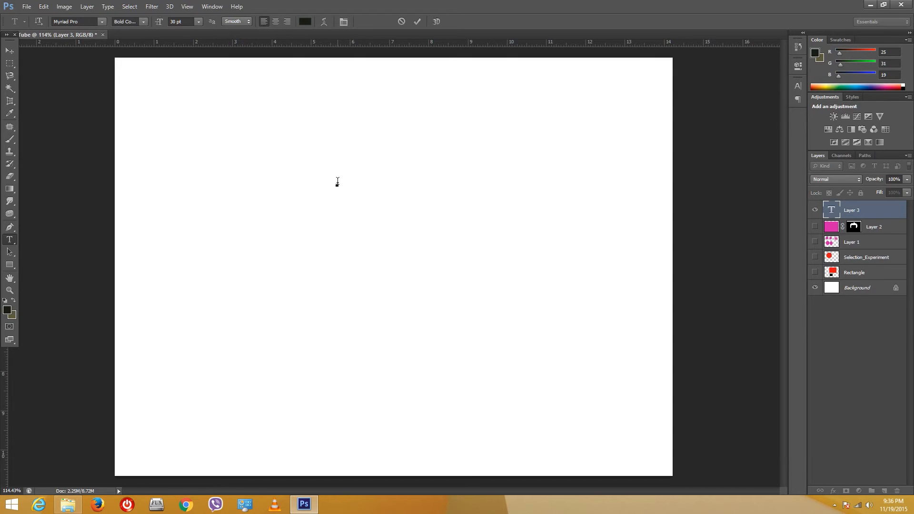
pyautogui.write('VCXVCXVCX')
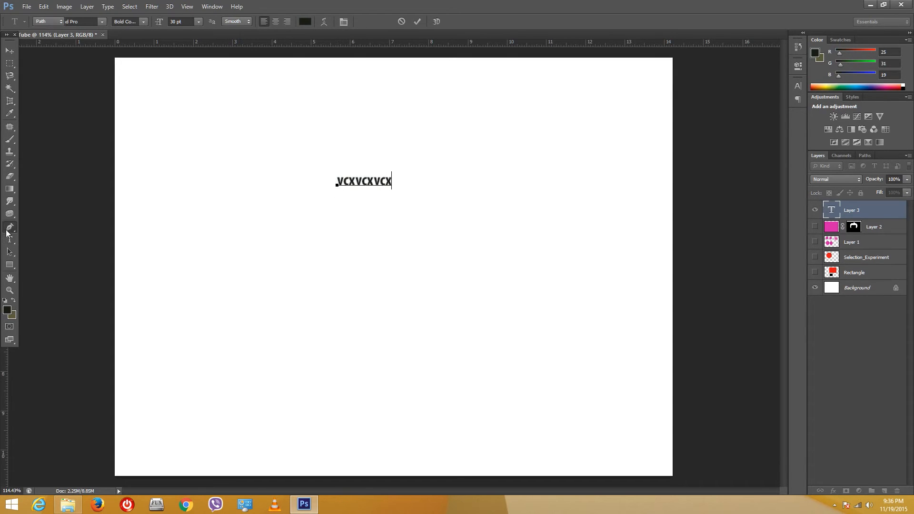
pyautogui.hotkey('ctrl', 'Return')
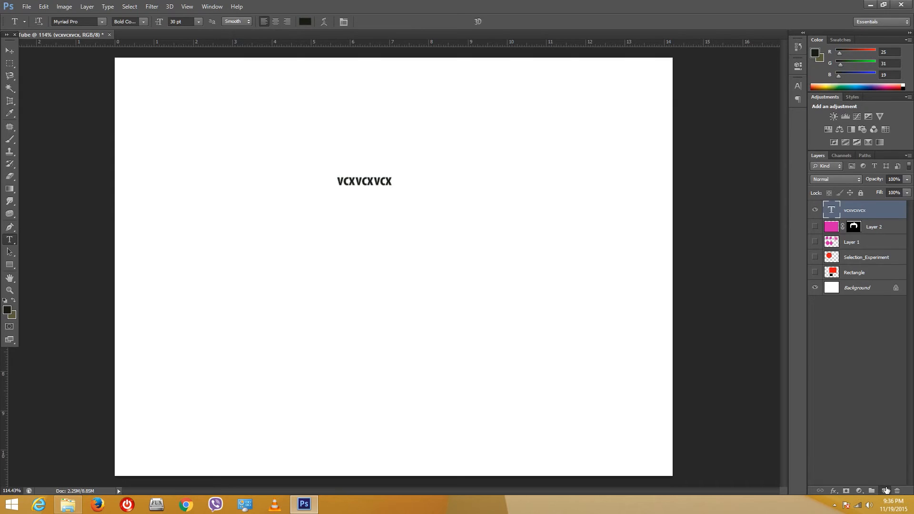
# On a new layer, draw a large text box below the first text and fill it with "fgfdgfdgfdgdf"
pyautogui.click(884, 490)
pyautogui.moveTo(198, 214); pyautogui.dragTo(585, 421)
pyautogui.write('fgfdgfdgfdgdf')
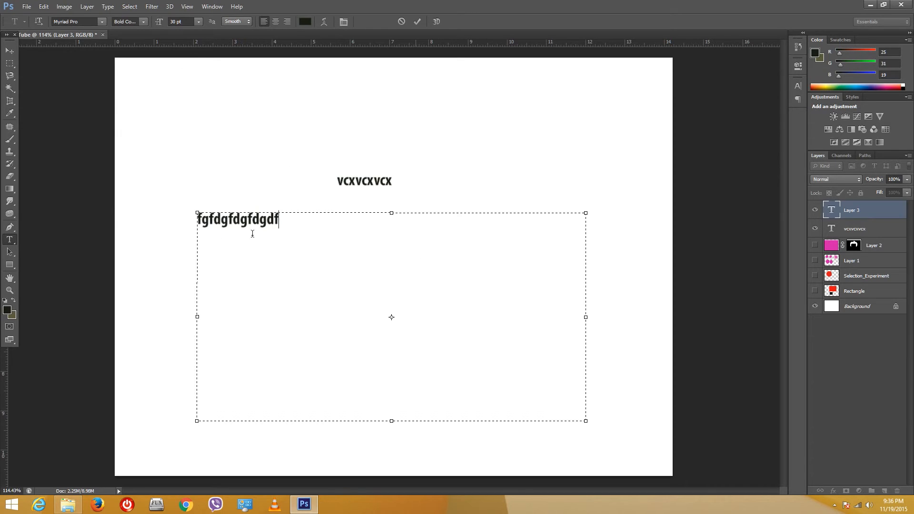
# Set all the text in the box to the OCR A Std font at 14 pt
pyautogui.hotkey('ctrl', 'a')
pyautogui.click(103, 22)
pyautogui.click(113, 151)
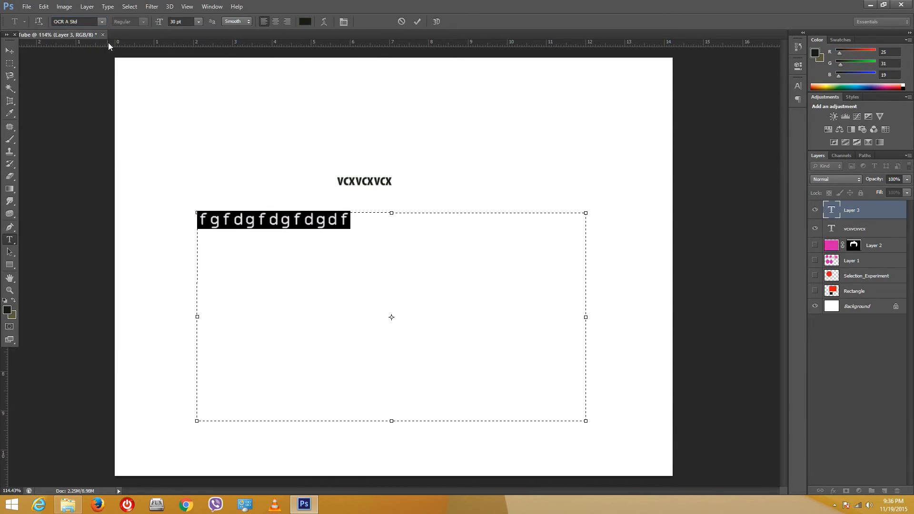
pyautogui.click(199, 22)
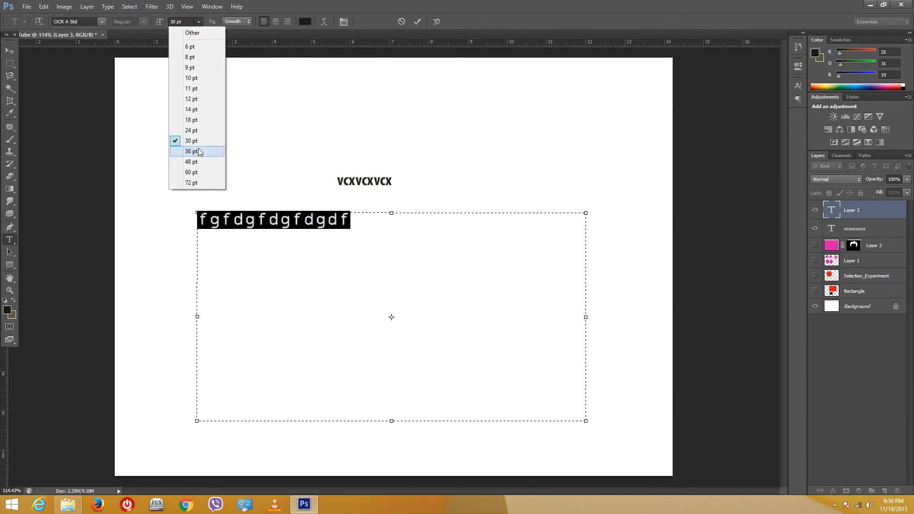
pyautogui.click(188, 110)
# Choose Smooth anti-aliasing for the boxed text and centre-align it
pyautogui.click(248, 21)
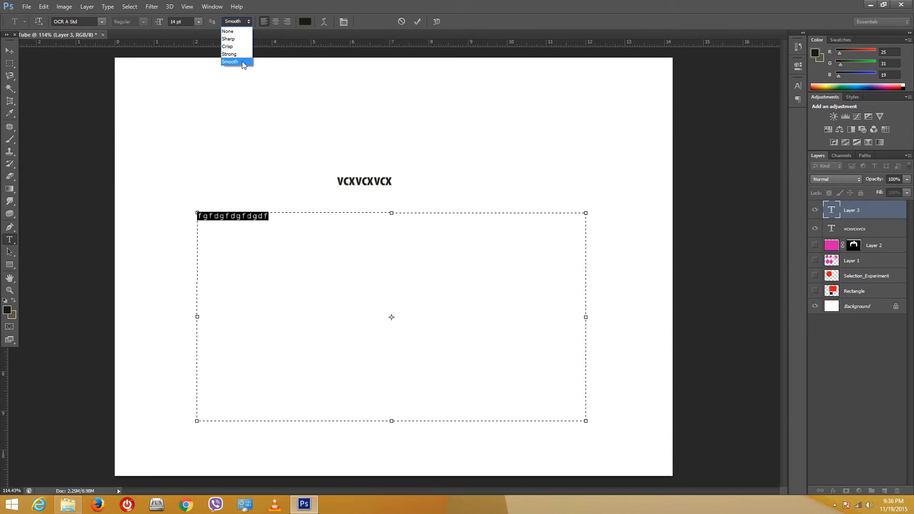
pyautogui.click(242, 61)
pyautogui.click(275, 22)
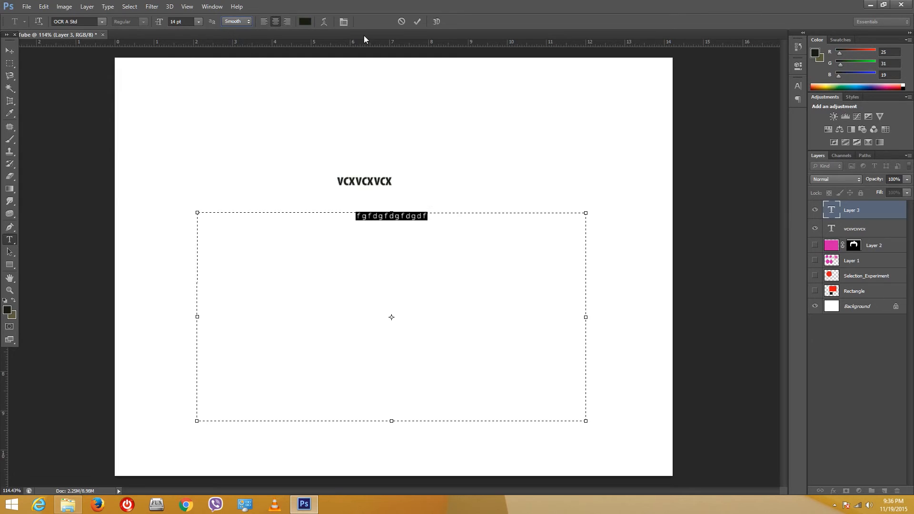
# Warp the boxed text with the Shell Lower style
pyautogui.click(322, 22)
pyautogui.click(457, 146)
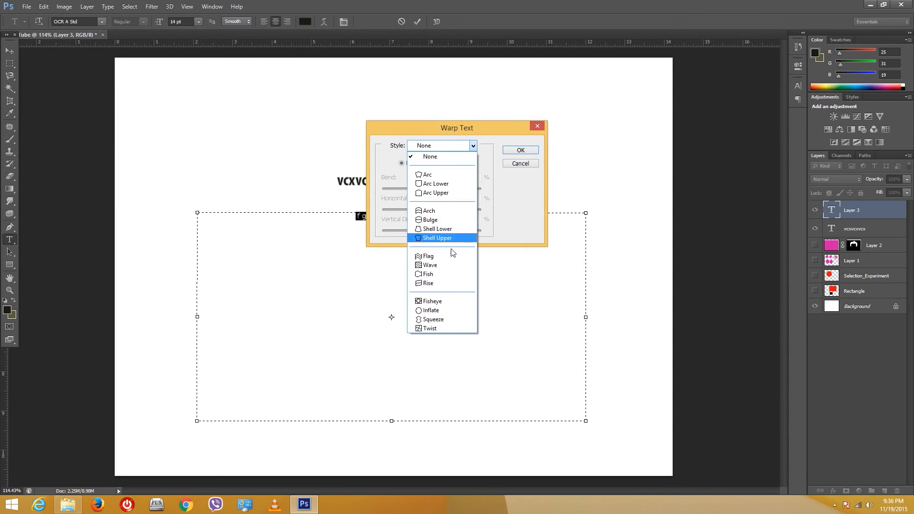
pyautogui.click(440, 229)
pyautogui.click(520, 150)
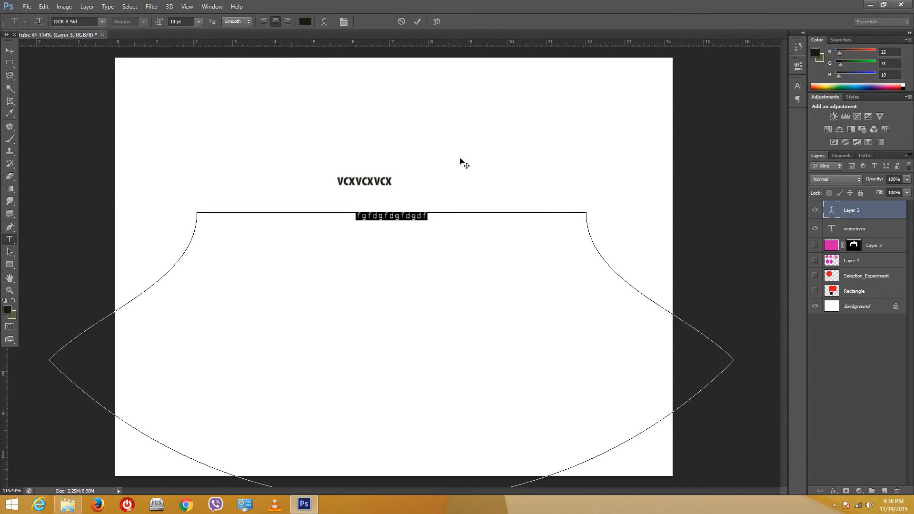
# Set the boxed text's warp style to Arc and open its detailed character settings
pyautogui.click(320, 23)
pyautogui.click(457, 145)
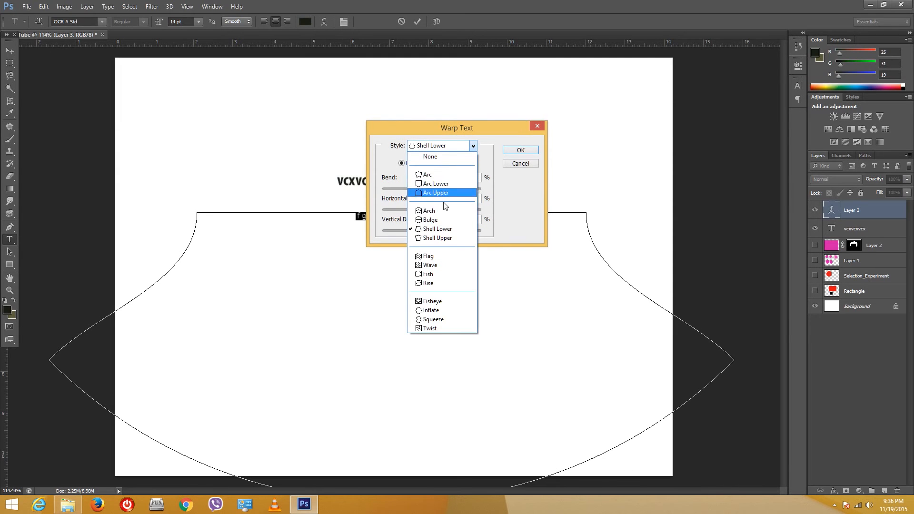
pyautogui.click(440, 175)
pyautogui.click(521, 150)
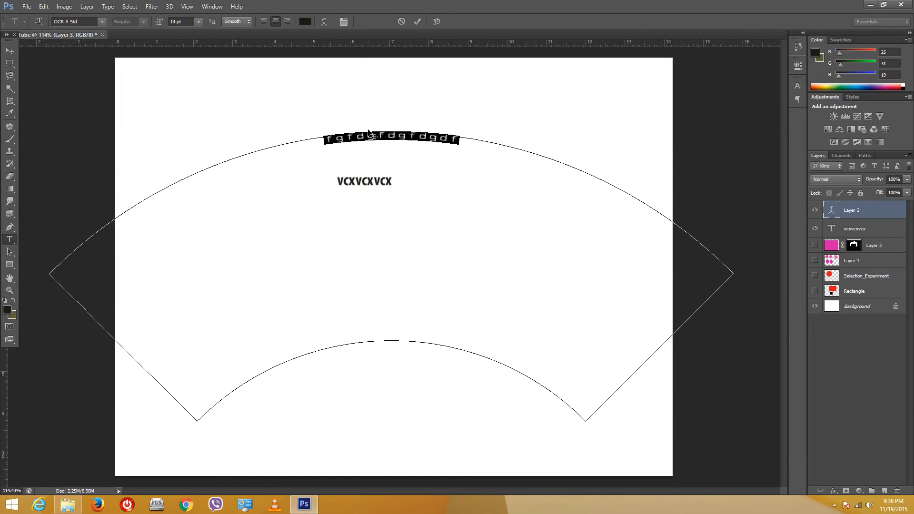
pyautogui.click(342, 22)
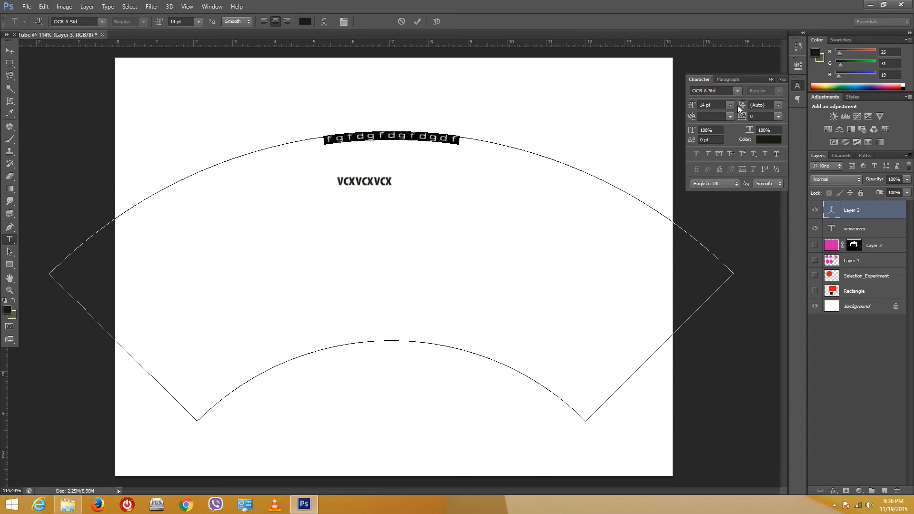
# Set the arched text to the Rockwell Extra Bold font at 36 pt
pyautogui.click(736, 91)
pyautogui.click(747, 228)
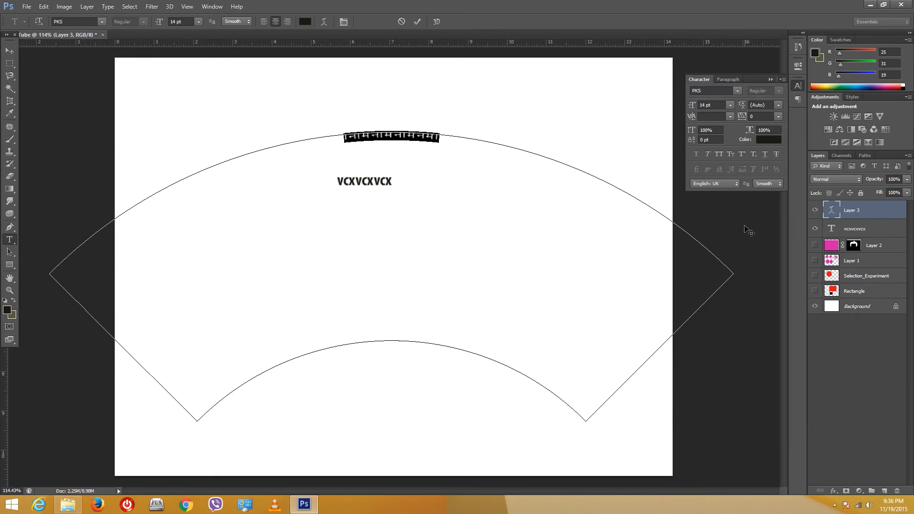
pyautogui.click(739, 90)
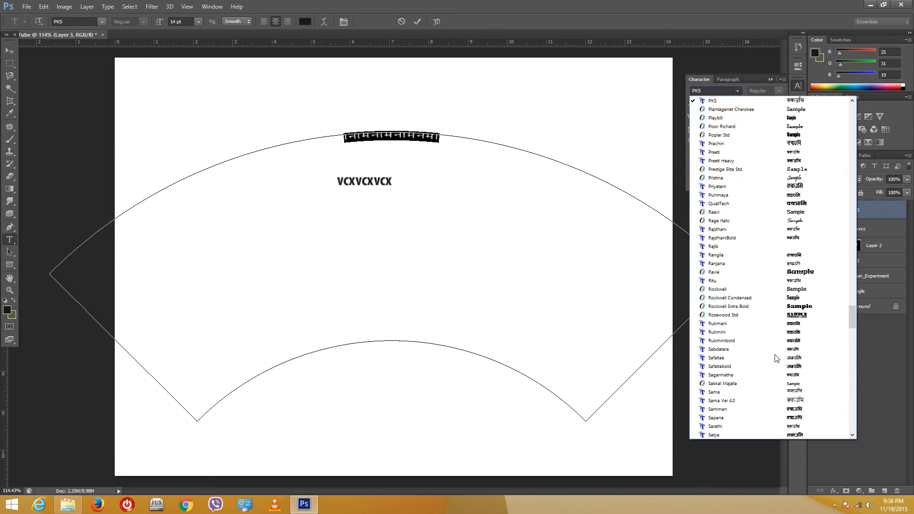
pyautogui.click(809, 311)
pyautogui.click(730, 107)
pyautogui.click(731, 173)
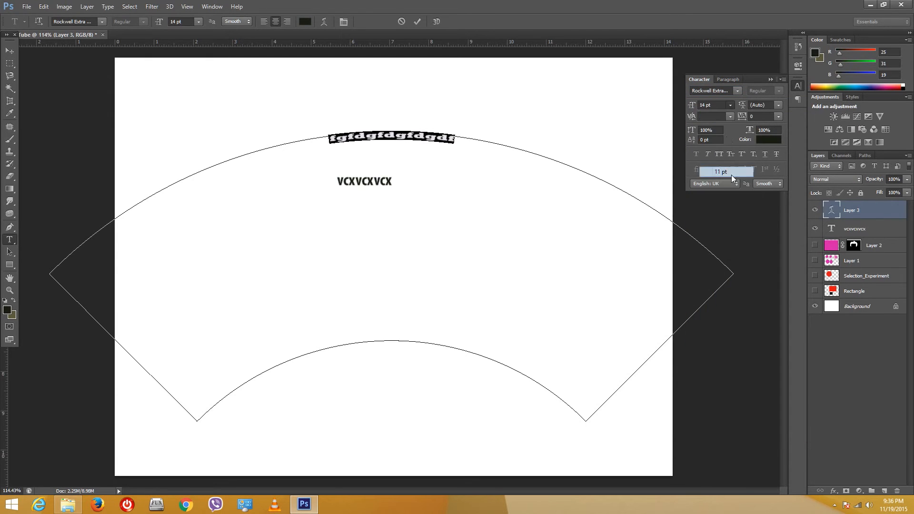
pyautogui.click(730, 108)
pyautogui.click(732, 233)
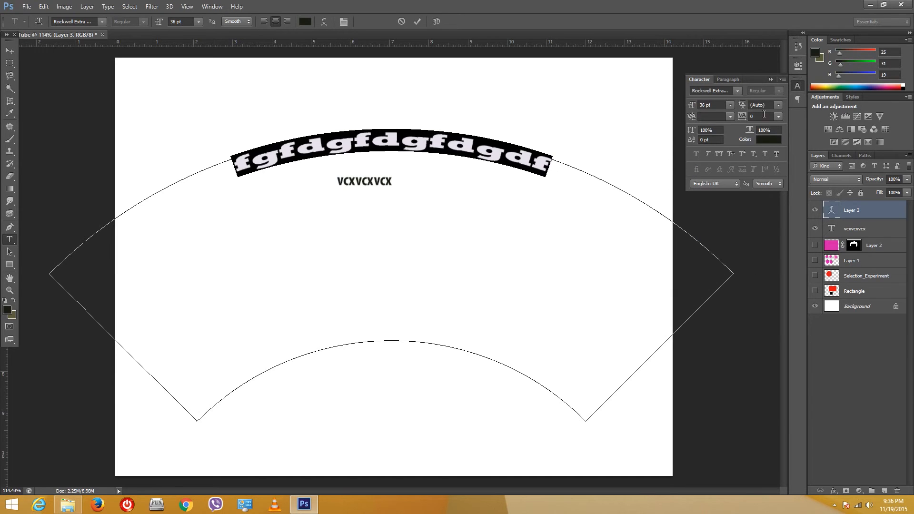
# Try All Caps, Small Caps, Faux Italic and Strikethrough on the arched text, turning each style off again
pyautogui.click(719, 155)
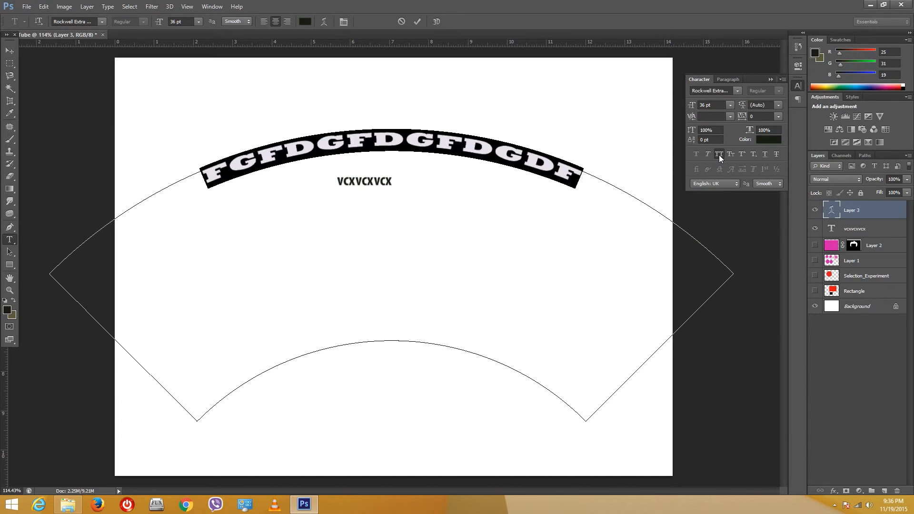
pyautogui.click(719, 155)
pyautogui.click(729, 154)
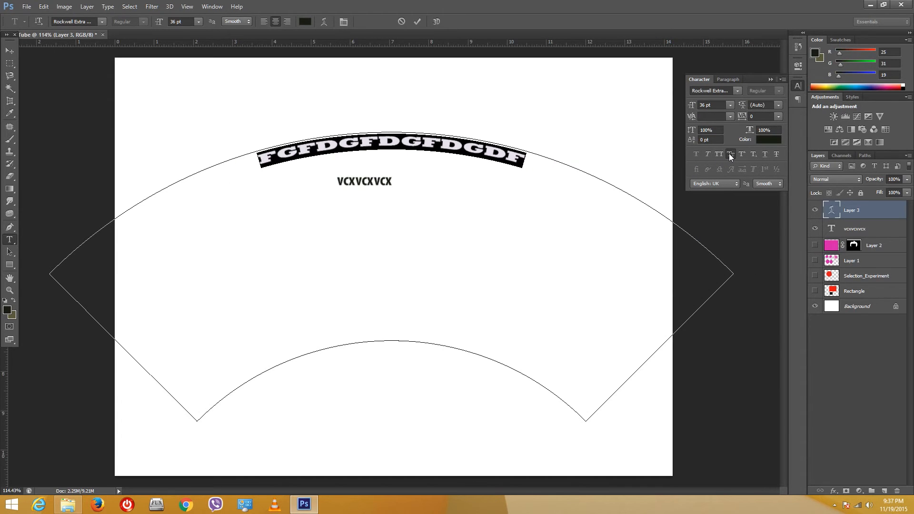
pyautogui.click(730, 152)
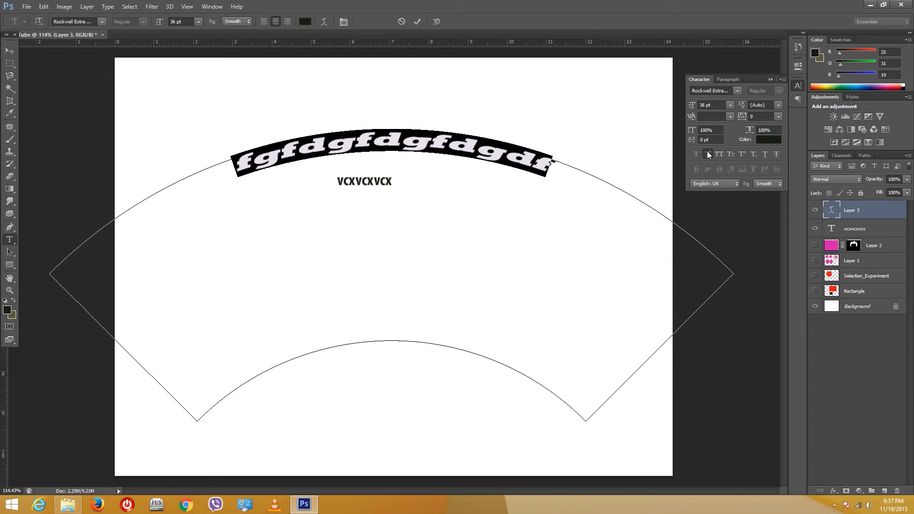
pyautogui.click(775, 154)
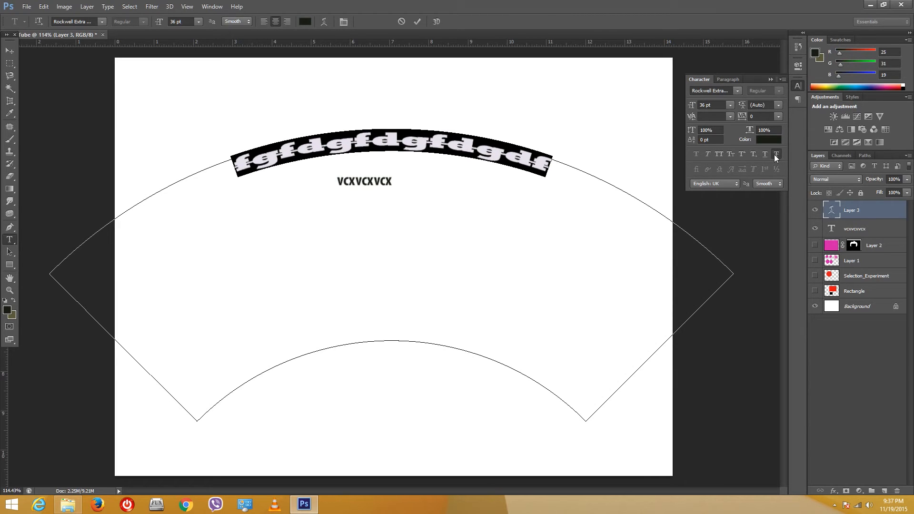
pyautogui.click(773, 154)
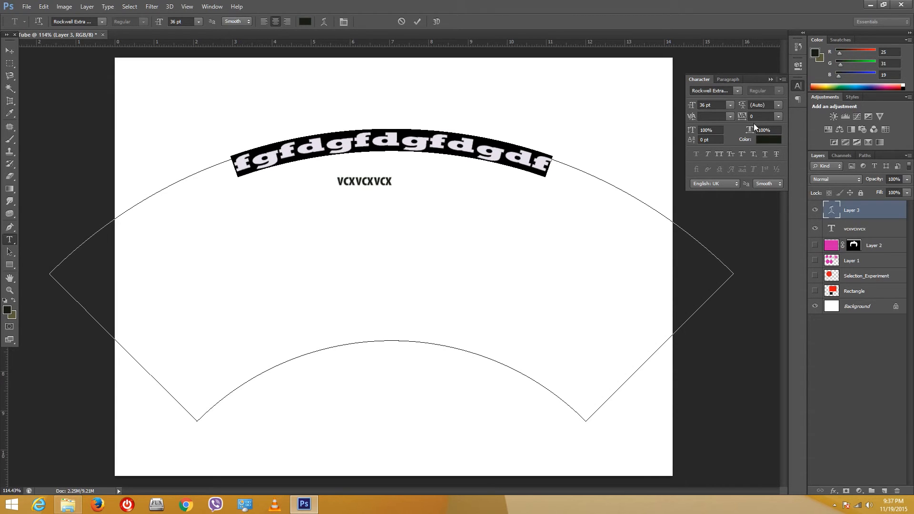
# Try right alignment on the arched text, restore centre alignment and commit the text edit
pyautogui.click(732, 79)
pyautogui.click(721, 92)
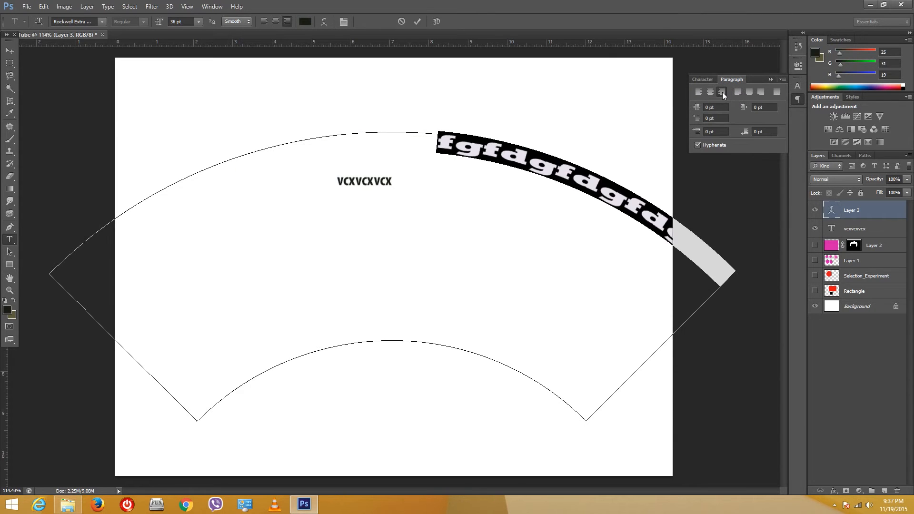
pyautogui.click(711, 93)
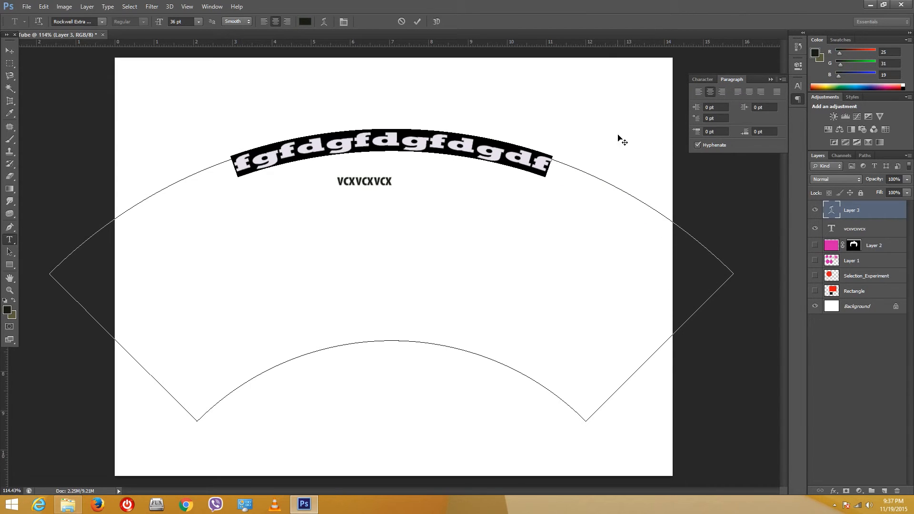
pyautogui.click(10, 50)
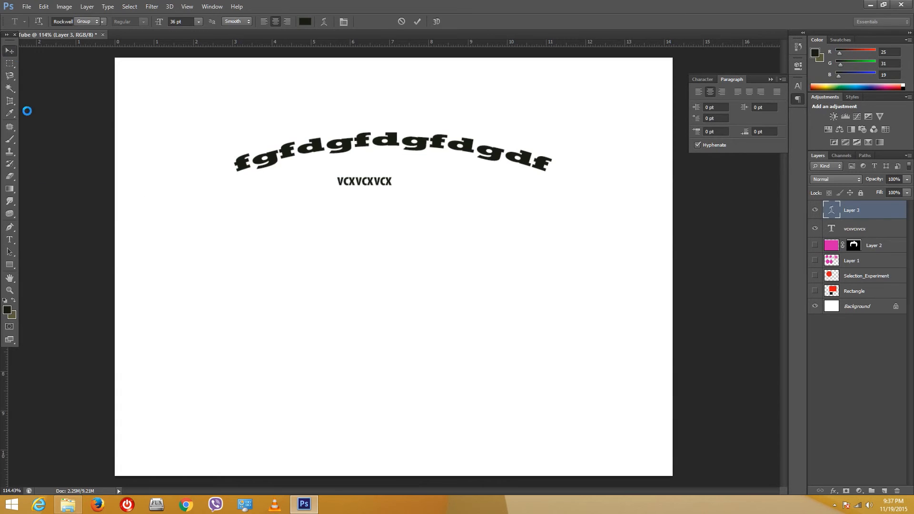
# Draw a rectangle shape about 257 by 244 px below the start of the arched text
pyautogui.click(11, 250)
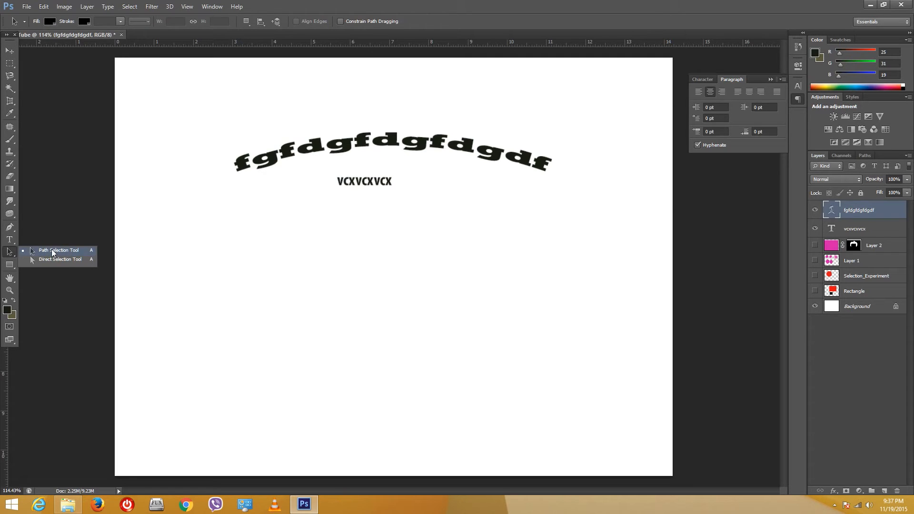
pyautogui.click(10, 267)
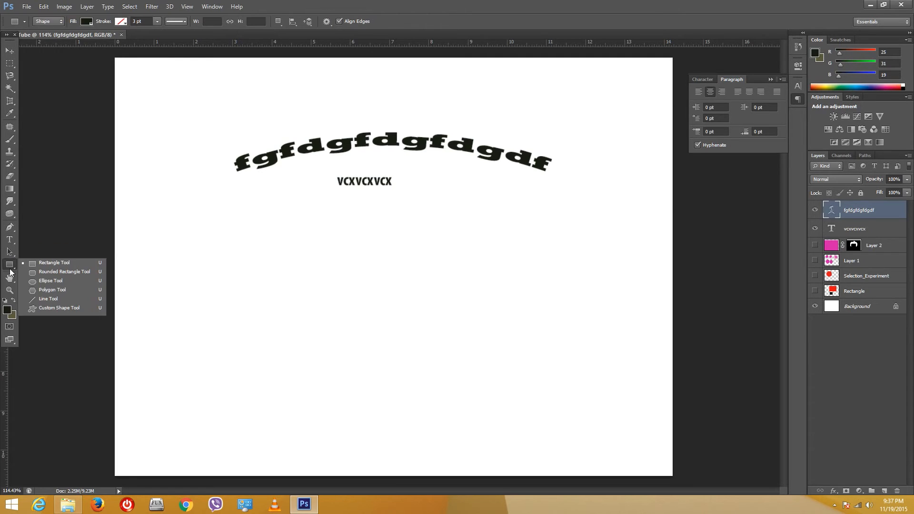
pyautogui.click(40, 264)
pyautogui.moveTo(195, 221); pyautogui.dragTo(335, 353)
# Give the rectangle a dark blue fill and a light blue stroke
pyautogui.click(87, 23)
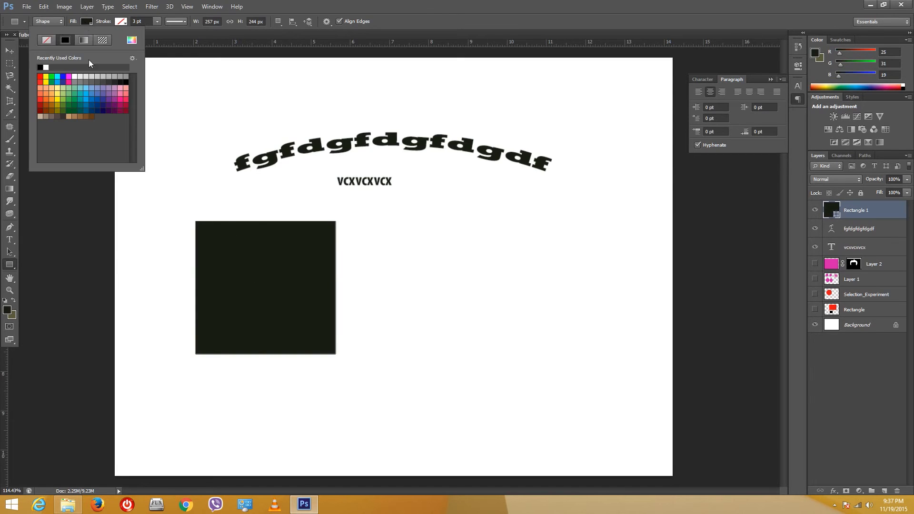
pyautogui.click(103, 104)
pyautogui.click(121, 21)
pyautogui.click(122, 21)
pyautogui.click(123, 89)
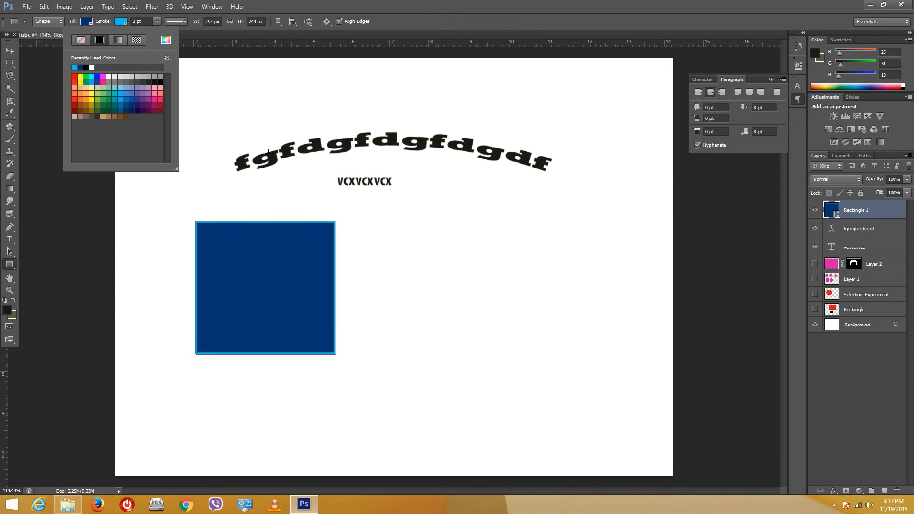
# Create a second rectangle of 257 by 244 px by exact dimensions, overlapping the first one's lower right part
pyautogui.click(276, 246)
pyautogui.click(276, 246)
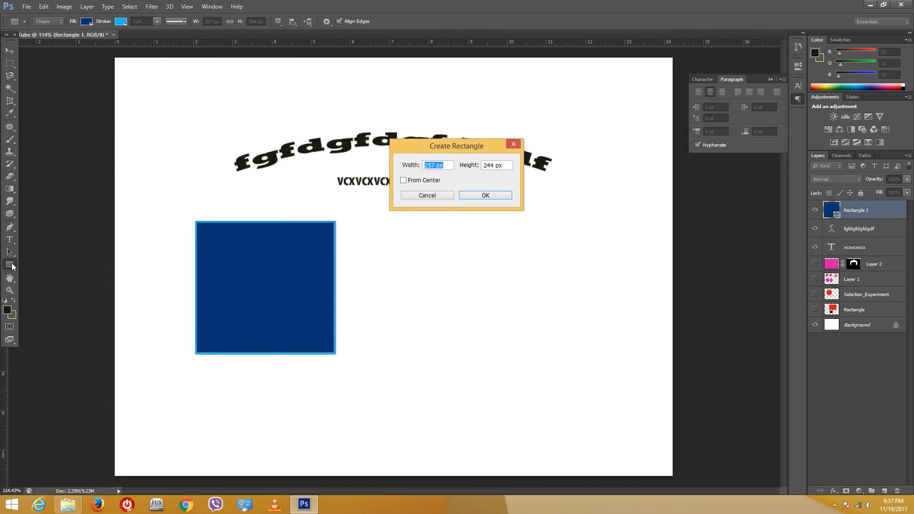
pyautogui.click(509, 197)
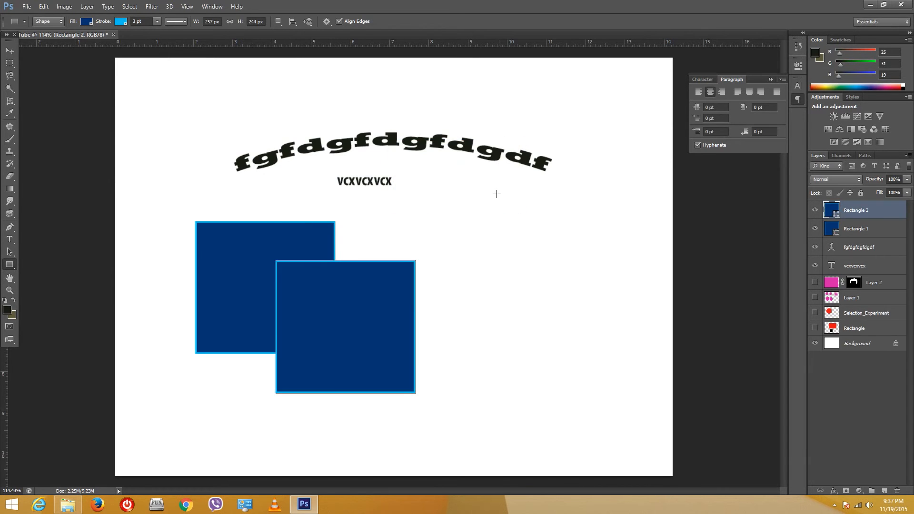
# Activate the Custom Shape tool and try adding the All set to its shape library
pyautogui.rightClick(15, 263)
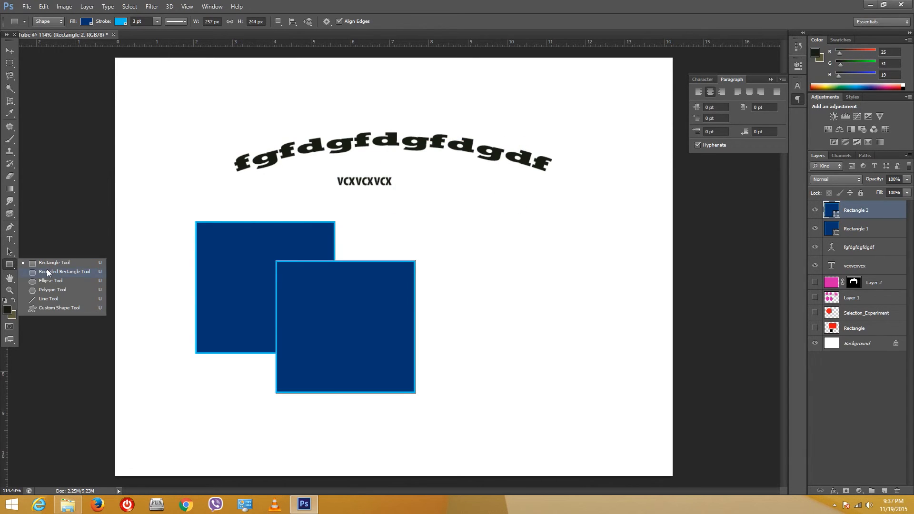
pyautogui.click(47, 307)
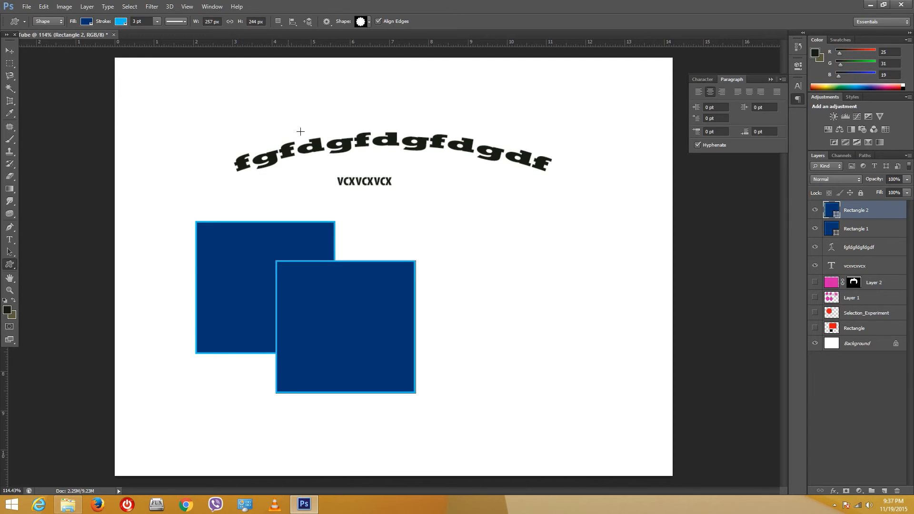
pyautogui.click(369, 21)
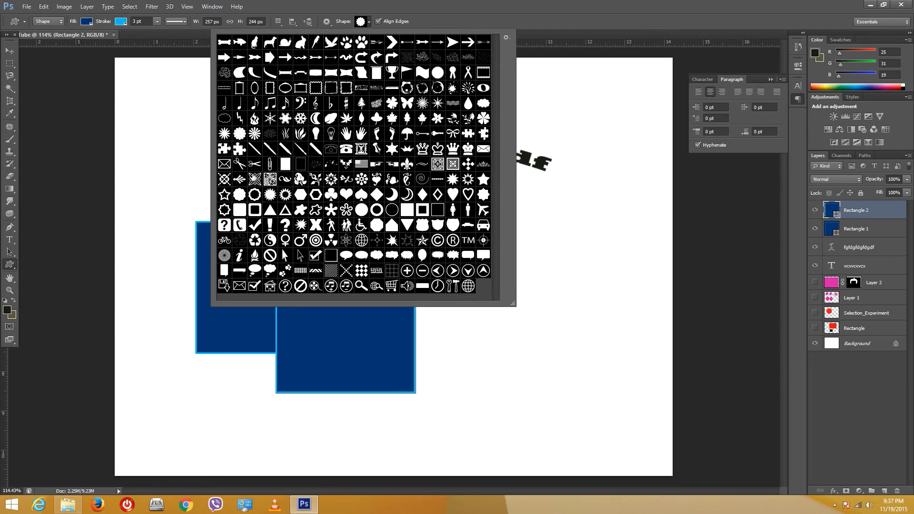
pyautogui.click(506, 38)
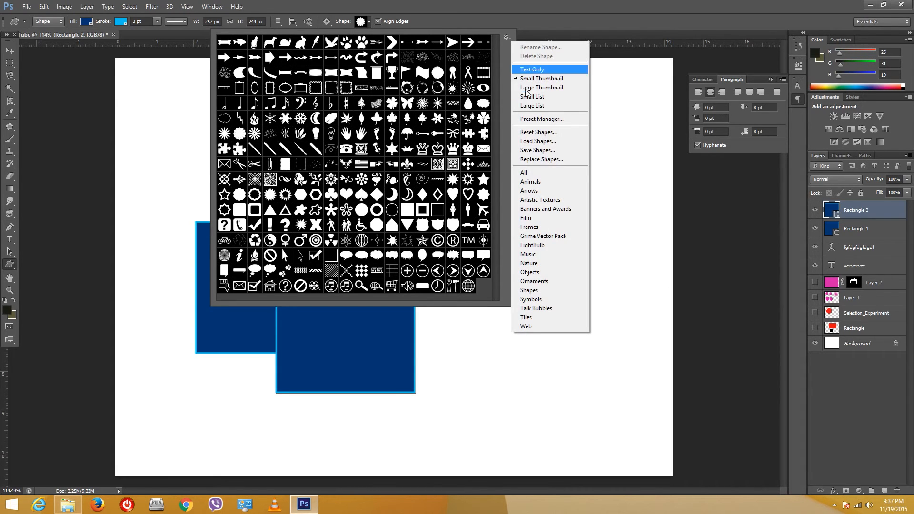
pyautogui.click(527, 173)
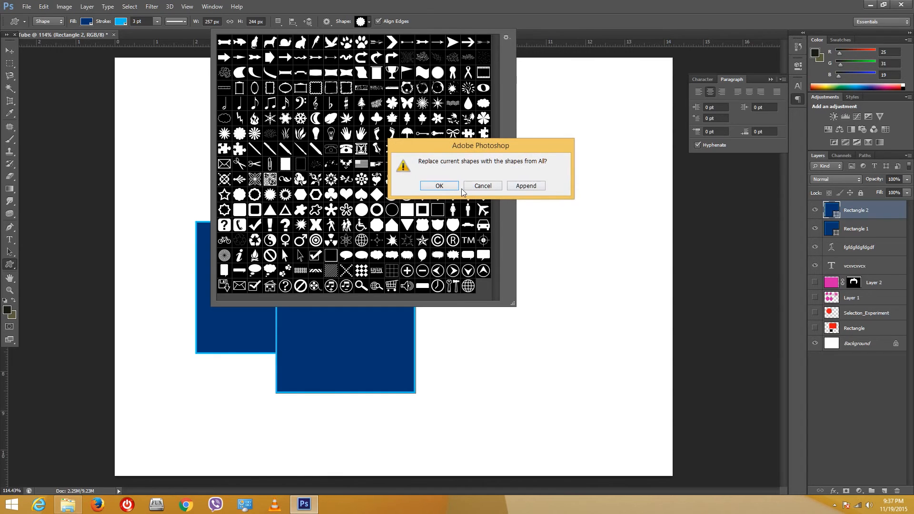
pyautogui.click(524, 185)
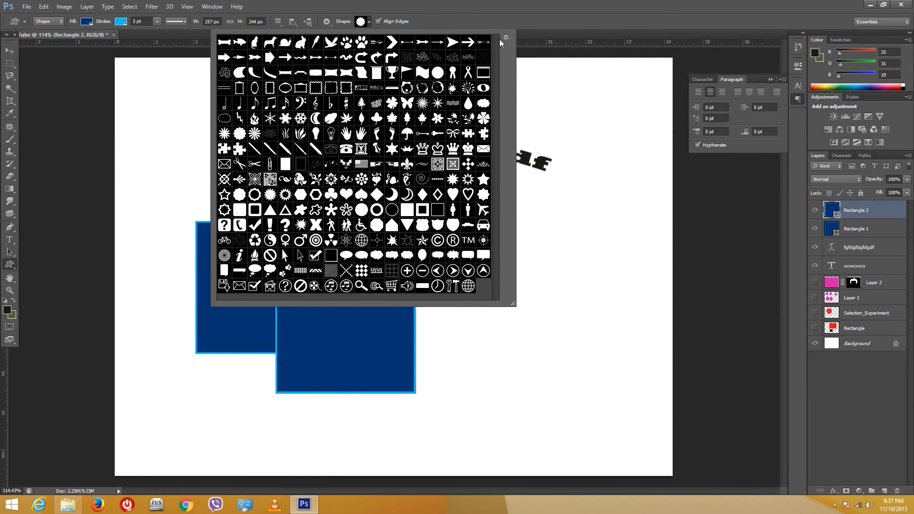
# Replace the shape library with the Animals set and draw a paw print about 262 by 285 px beside the rectangles
pyautogui.click(506, 36)
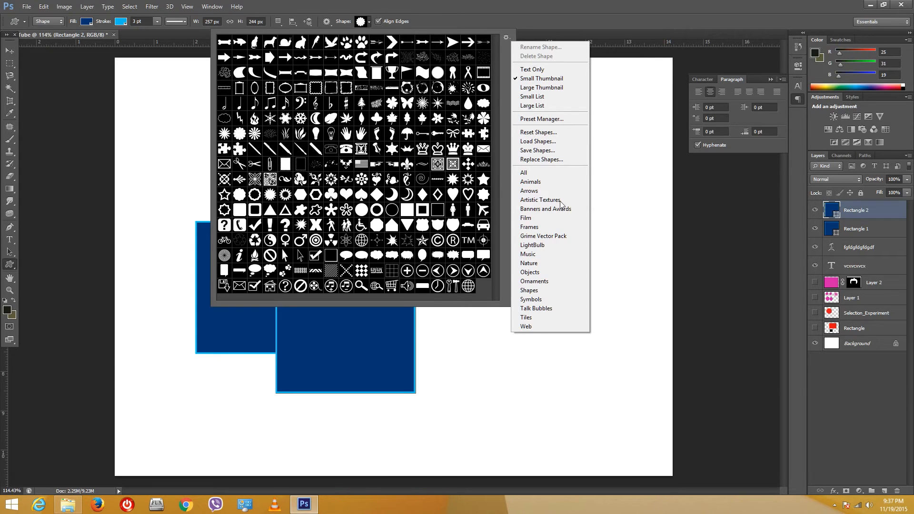
pyautogui.click(552, 182)
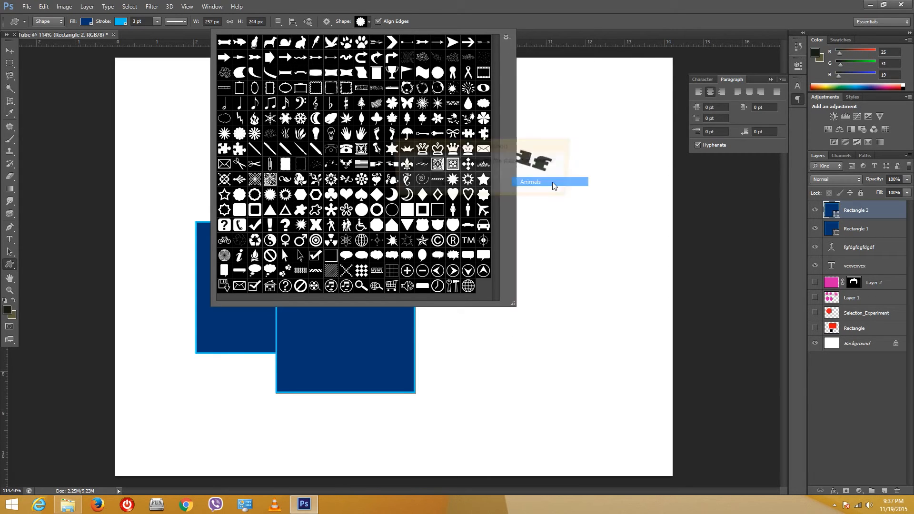
pyautogui.click(438, 186)
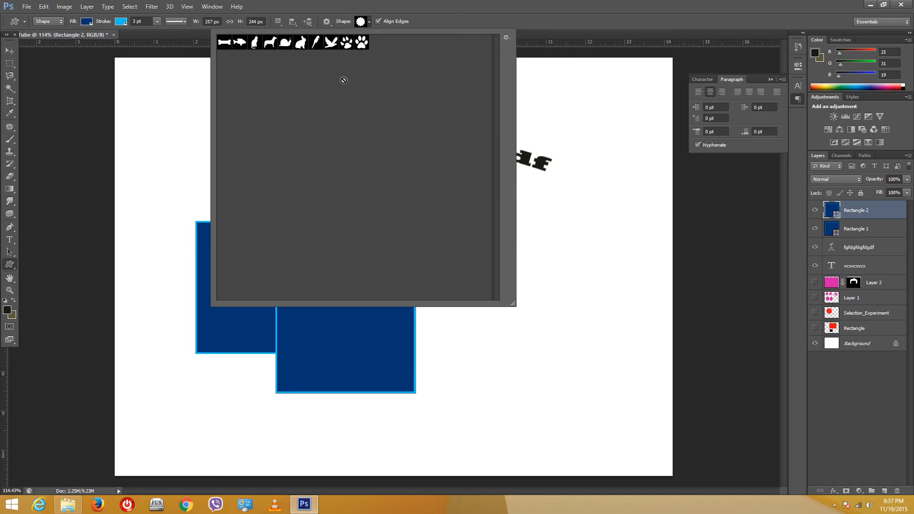
pyautogui.click(346, 42)
pyautogui.moveTo(595, 232); pyautogui.dragTo(462, 385)
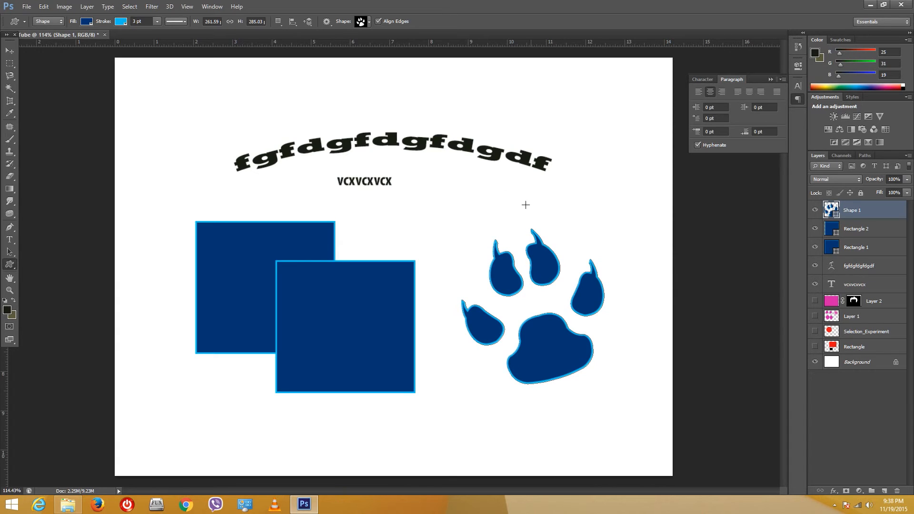
# Switch the Custom Shape tool to Path mode and draw a paw-print path on a new layer above the blue paw
pyautogui.click(47, 21)
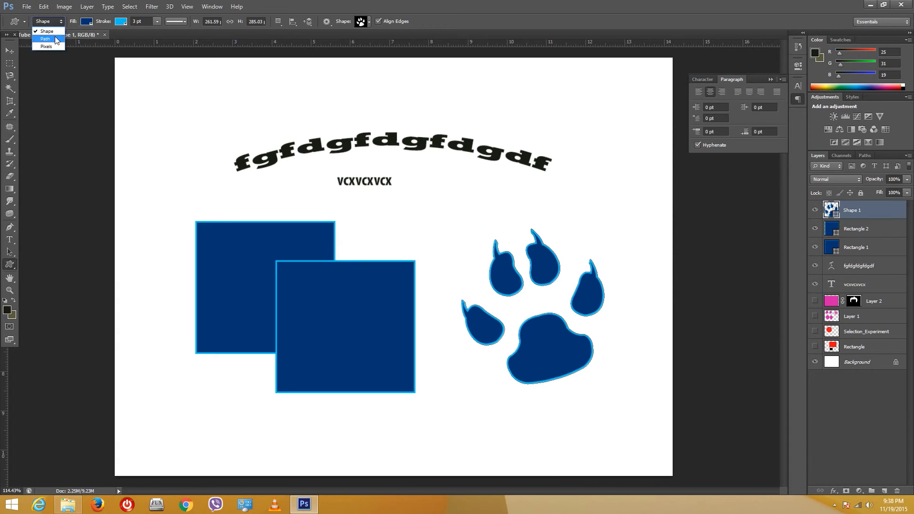
pyautogui.click(45, 41)
pyautogui.moveTo(628, 106); pyautogui.dragTo(528, 227)
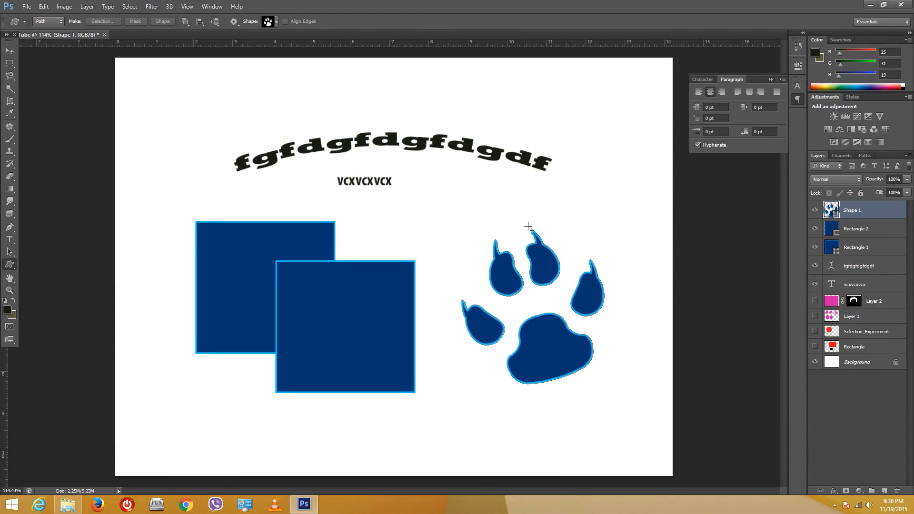
pyautogui.moveTo(612, 109); pyautogui.dragTo(482, 221)
pyautogui.click(884, 490)
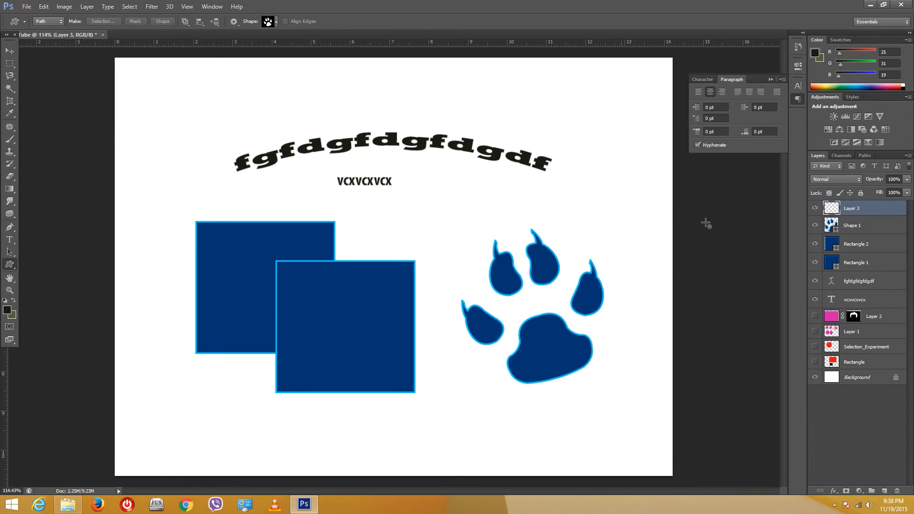
pyautogui.moveTo(616, 93); pyautogui.dragTo(470, 211)
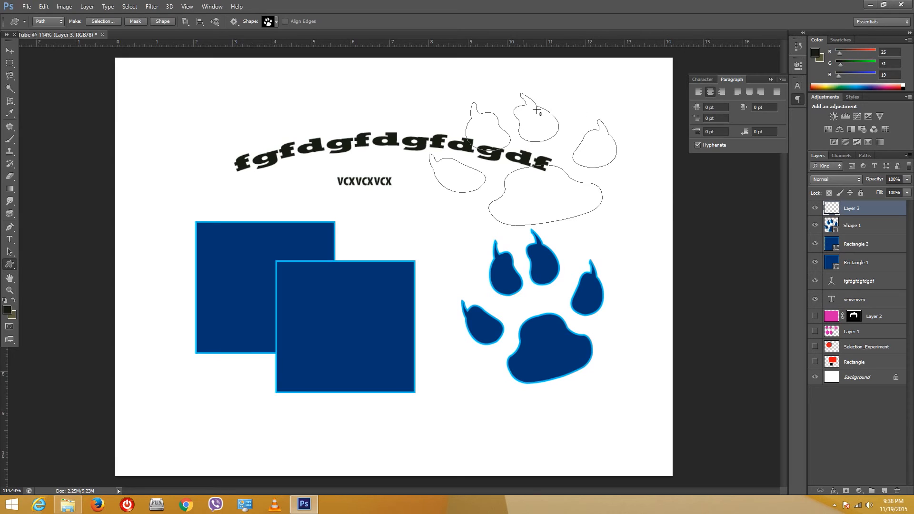
# Draw a paw print in Shape mode, about 301 by 264 px, over the arched text's start and give it a light purple stroke
pyautogui.click(54, 22)
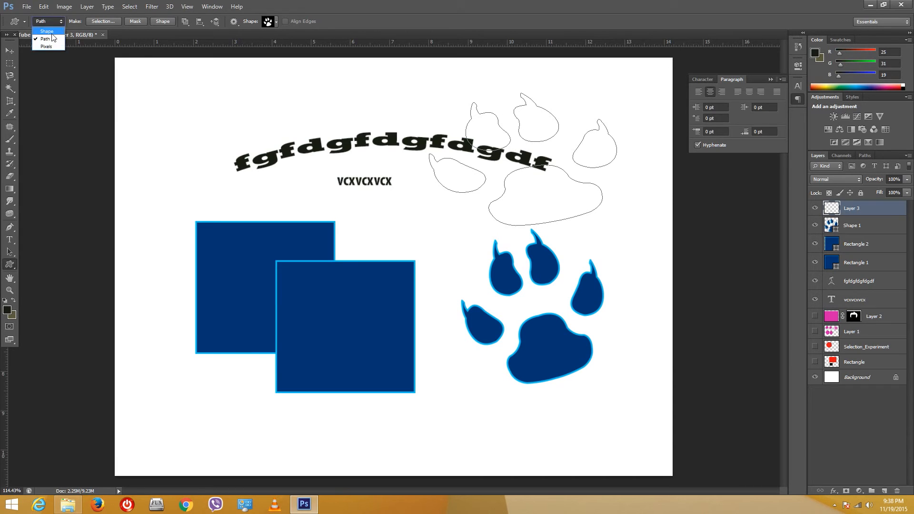
pyautogui.click(46, 31)
pyautogui.moveTo(181, 108); pyautogui.dragTo(337, 244)
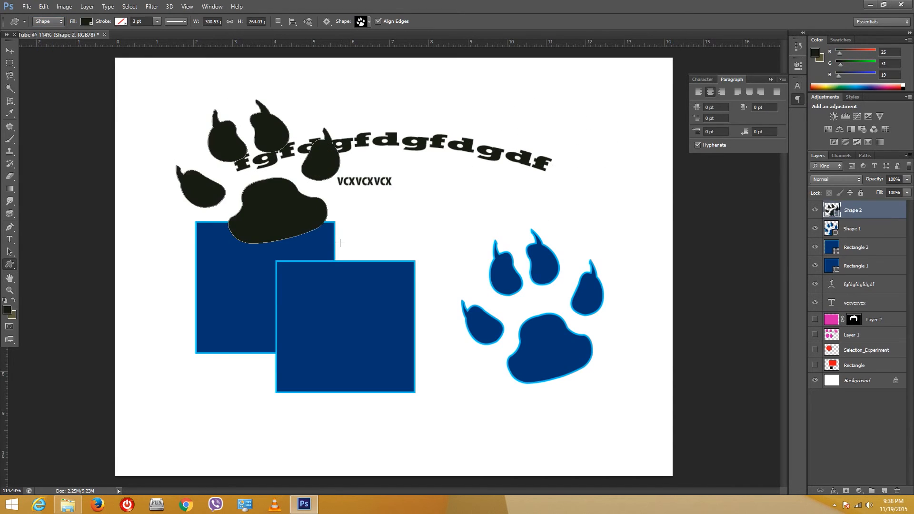
pyautogui.click(120, 21)
pyautogui.click(135, 87)
# Rasterize the outlined black paw and draw another paw print in Pixels mode on a new layer, overlapping the blue paw
pyautogui.click(48, 21)
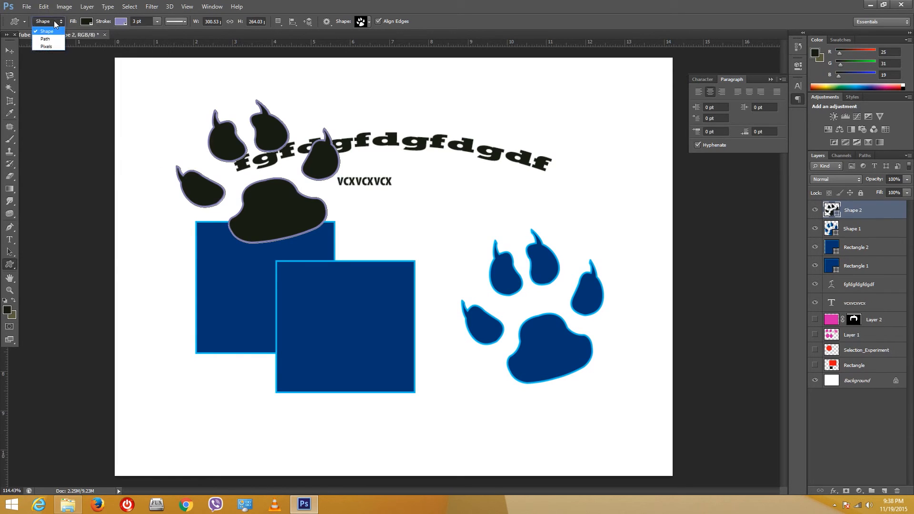
pyautogui.click(50, 42)
pyautogui.click(166, 114)
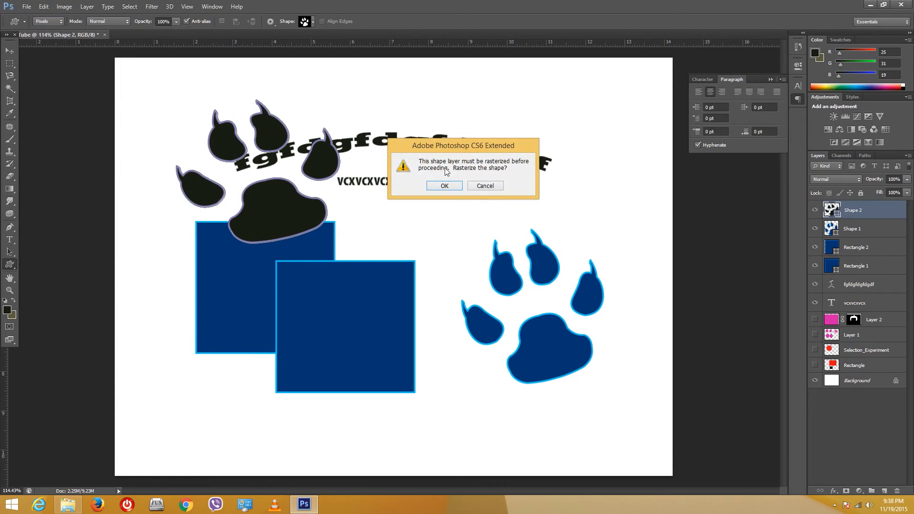
pyautogui.click(443, 187)
pyautogui.click(884, 490)
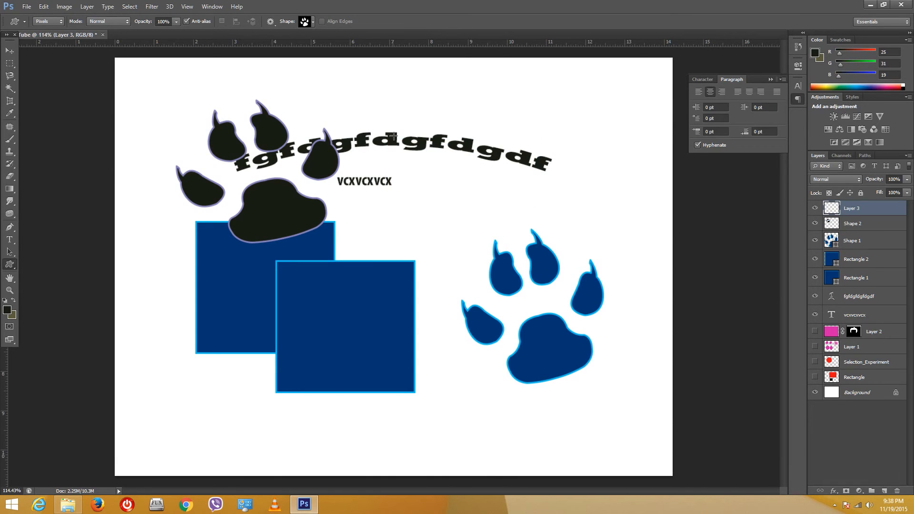
pyautogui.moveTo(396, 138); pyautogui.dragTo(597, 312)
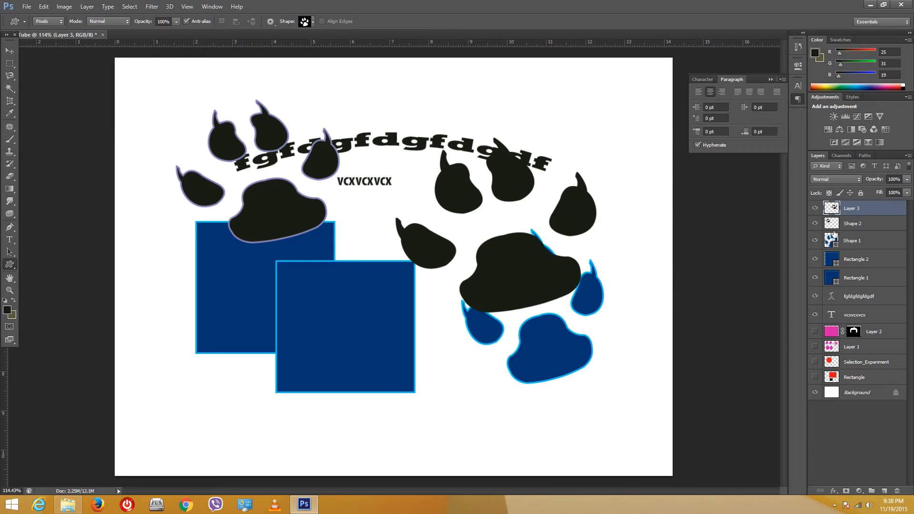
# Hide every layer except Layer 3 and the Background, and move the new paw print to the middle of the canvas
pyautogui.moveTo(814, 223); pyautogui.dragTo(814, 393)
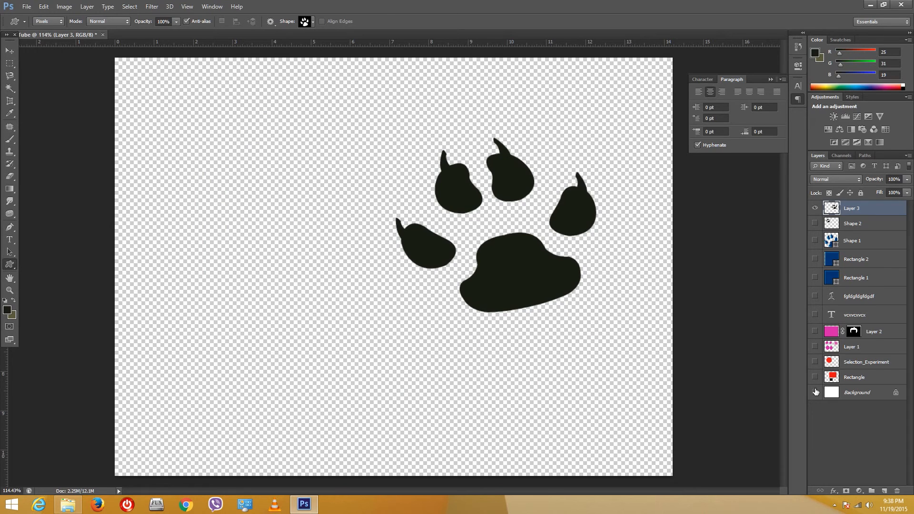
pyautogui.click(815, 391)
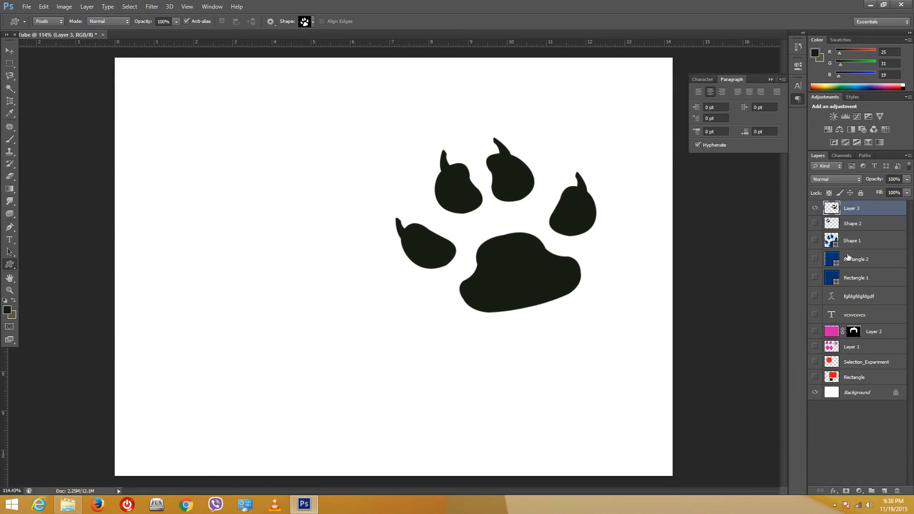
pyautogui.click(10, 51)
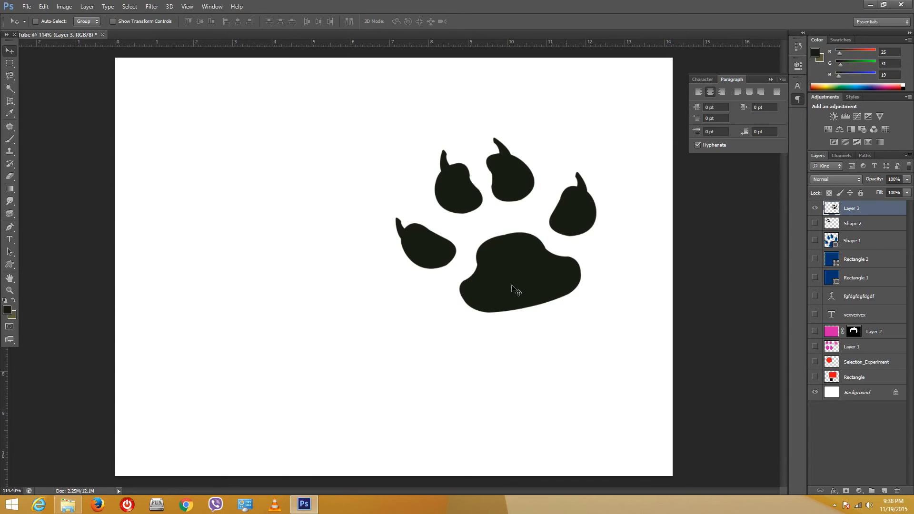
pyautogui.moveTo(515, 290); pyautogui.dragTo(430, 321)
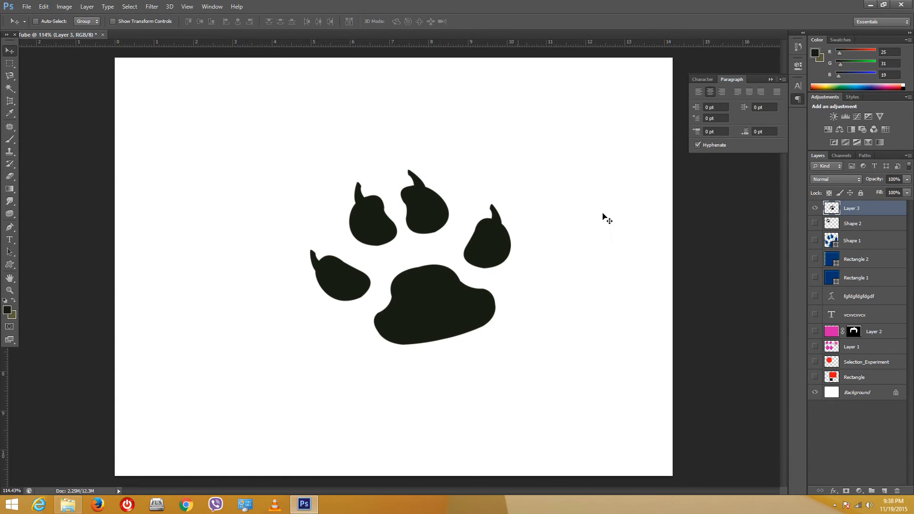
# Open Layer 3's blending options and give the paw a Bevel & Emboss effect with a depth of 276%
pyautogui.rightClick(854, 209)
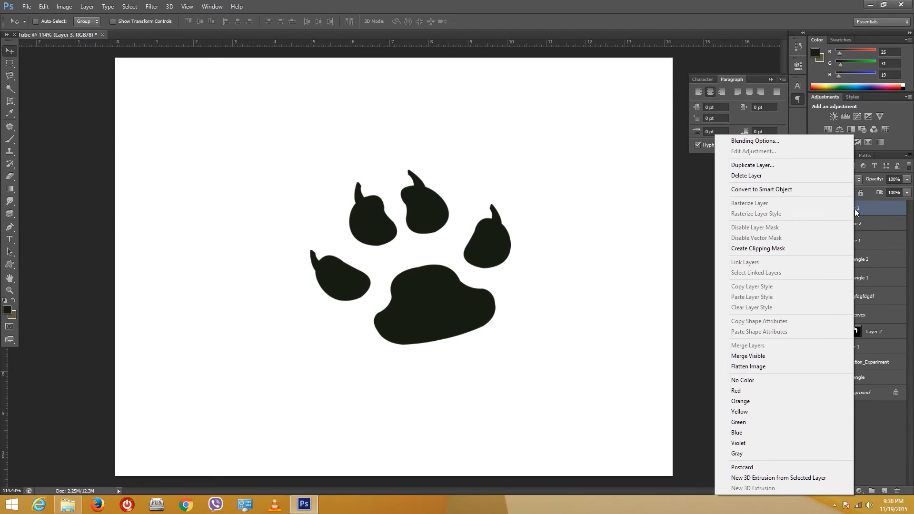
pyautogui.click(740, 141)
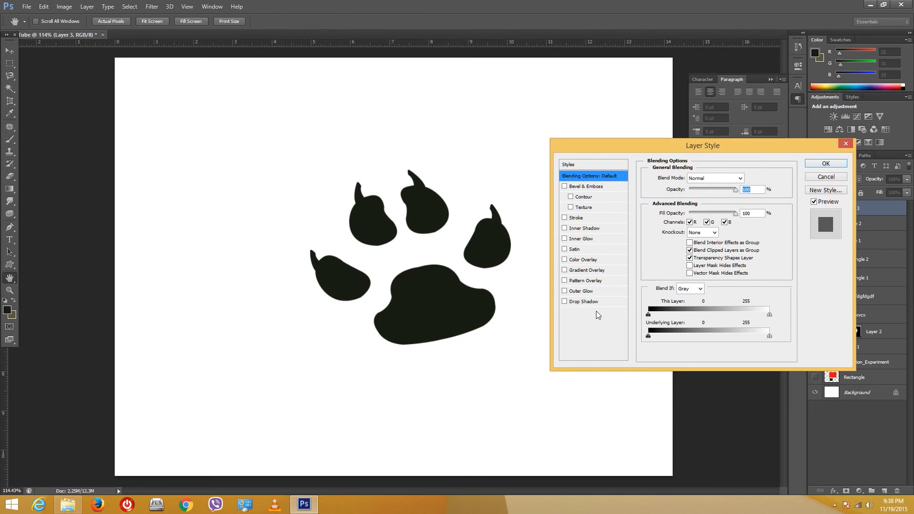
pyautogui.click(564, 186)
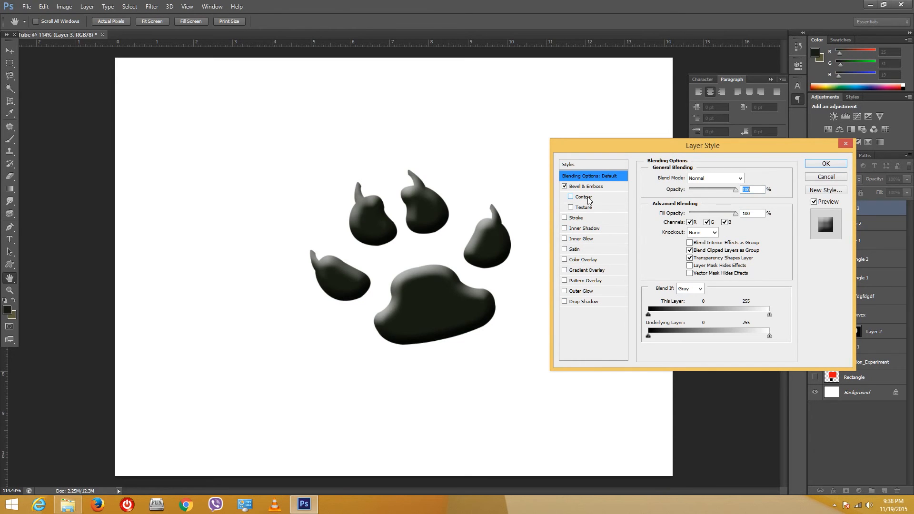
pyautogui.click(594, 187)
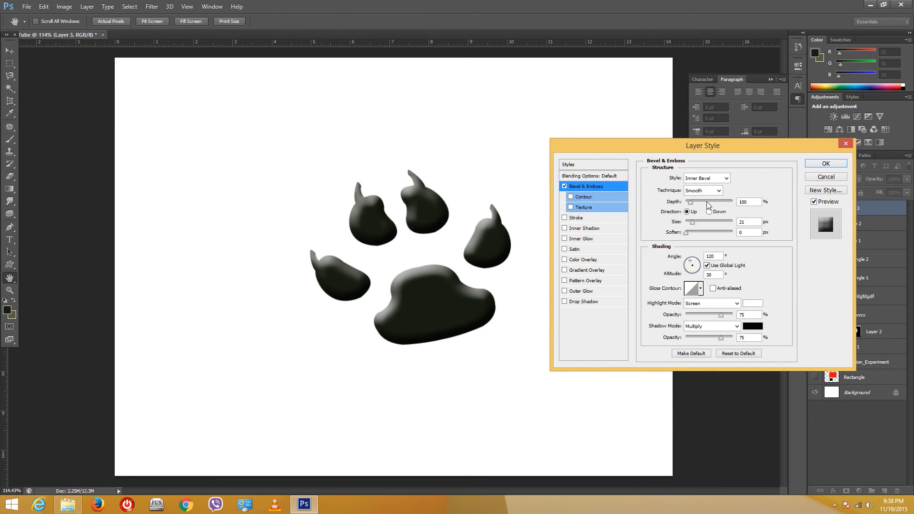
pyautogui.moveTo(694, 204)
pyautogui.mouseDown()
pyautogui.moveTo(704, 207)
pyautogui.moveTo(693, 230)
pyautogui.mouseUp()
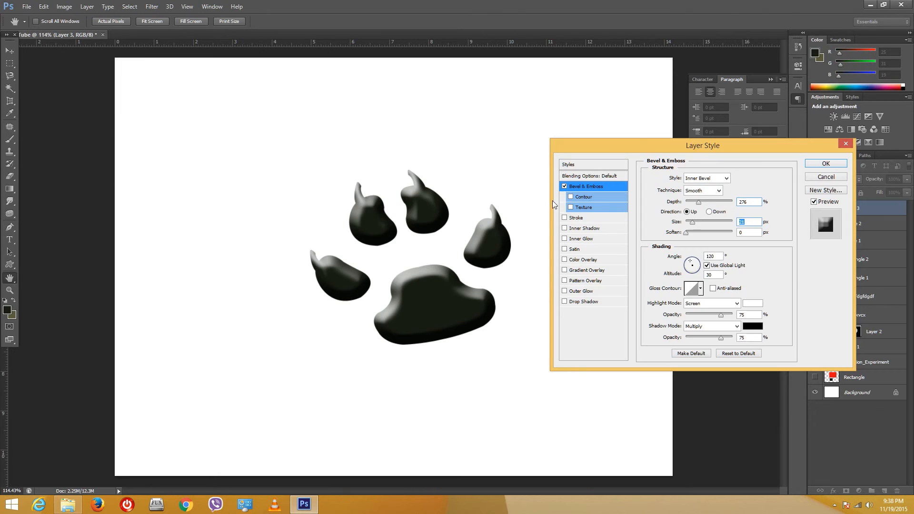
# Replace the paw's bevel with a Drop Shadow at a -75° angle and 26 px distance
pyautogui.click(564, 218)
pyautogui.click(564, 218)
pyautogui.click(564, 301)
pyautogui.click(582, 302)
pyautogui.click(564, 186)
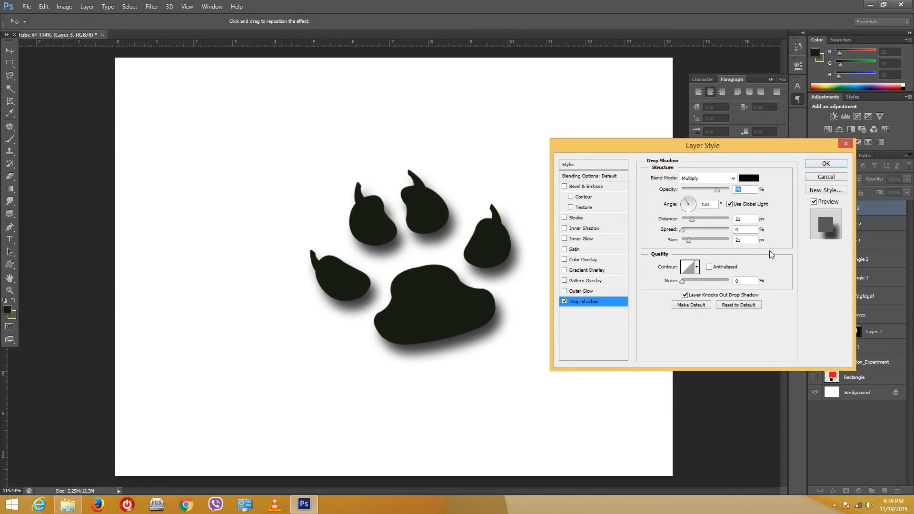
pyautogui.moveTo(692, 219)
pyautogui.mouseDown()
pyautogui.moveTo(700, 222)
pyautogui.moveTo(692, 221)
pyautogui.moveTo(701, 198)
pyautogui.moveTo(691, 218)
pyautogui.mouseUp()
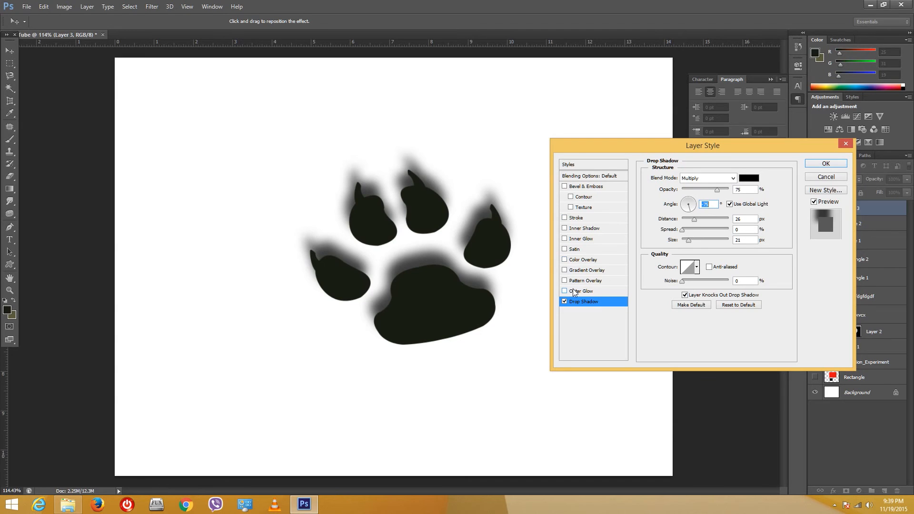
# Try a Color Overlay on the paw, remove it, and apply an Inner Shadow with an enlarged size
pyautogui.click(565, 260)
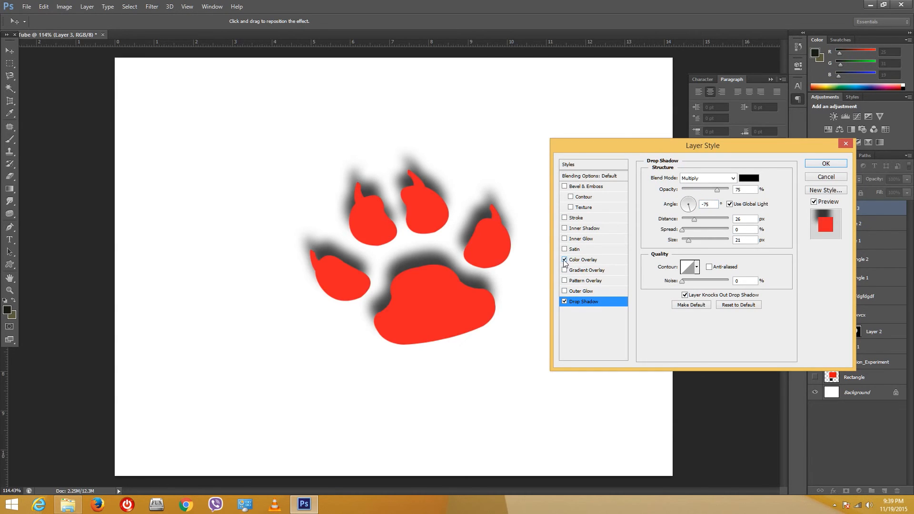
pyautogui.click(564, 260)
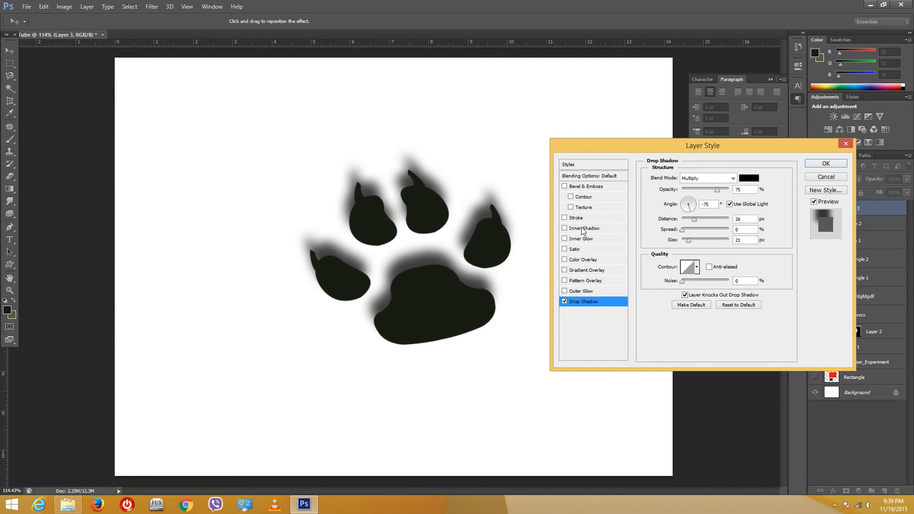
pyautogui.click(564, 228)
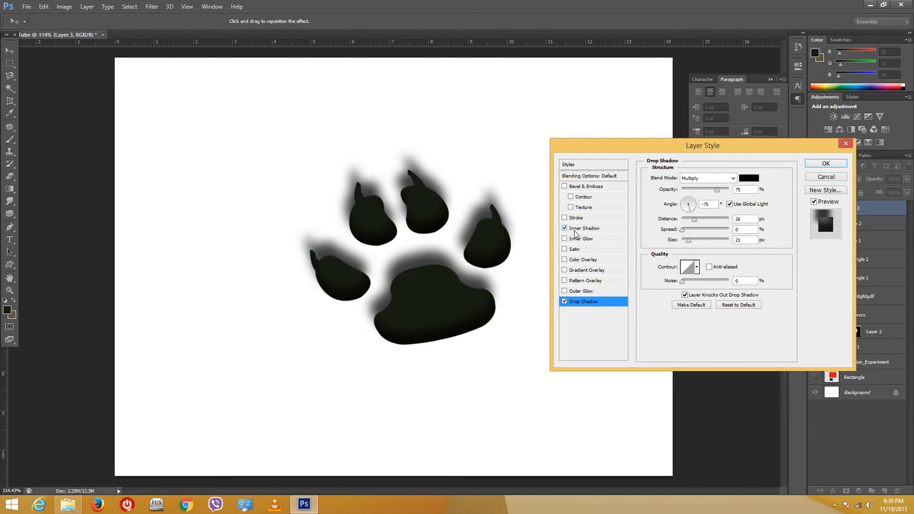
pyautogui.click(575, 230)
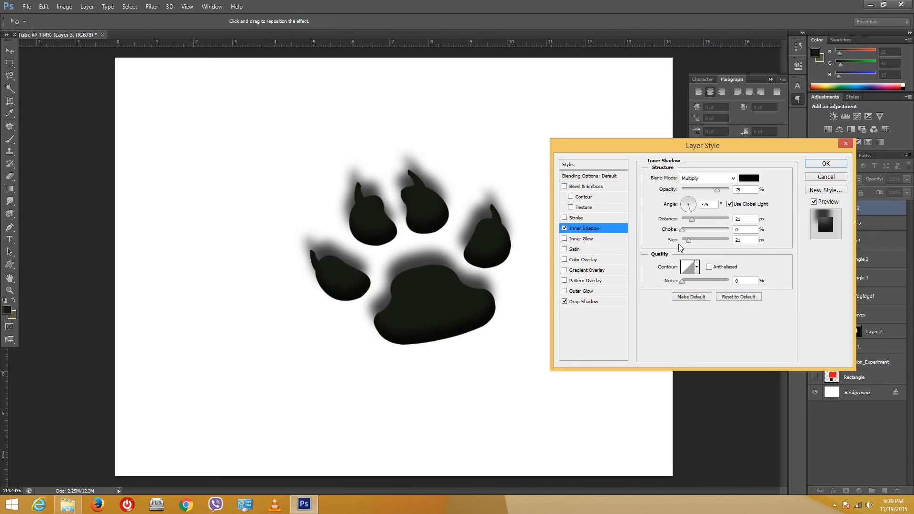
pyautogui.moveTo(688, 240); pyautogui.dragTo(696, 240)
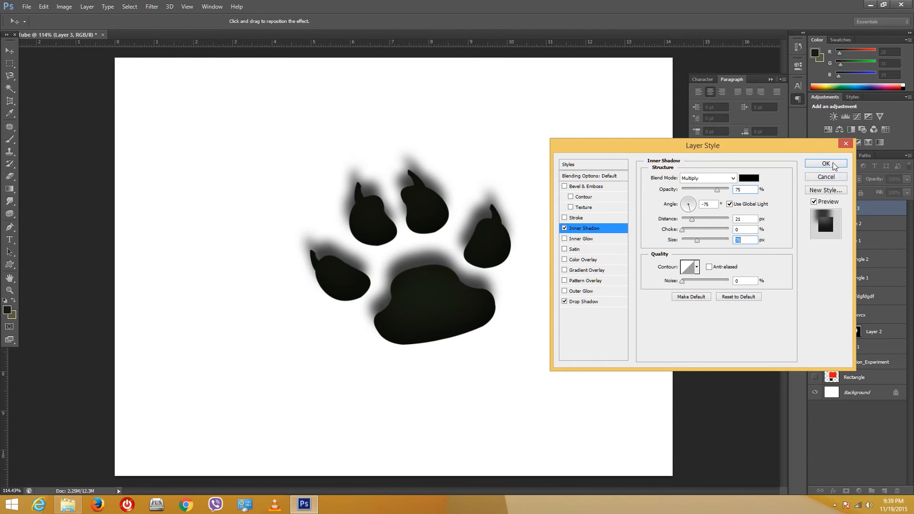
pyautogui.click(833, 165)
# Show the Rectangle 2 layer and move the shadowed paw print down over the blue rectangle
pyautogui.moveTo(419, 316); pyautogui.dragTo(391, 316)
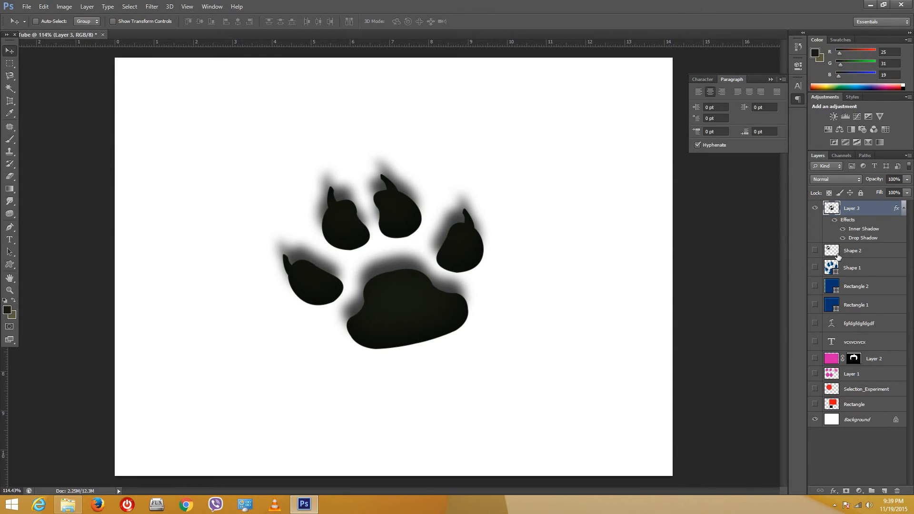
pyautogui.click(10, 64)
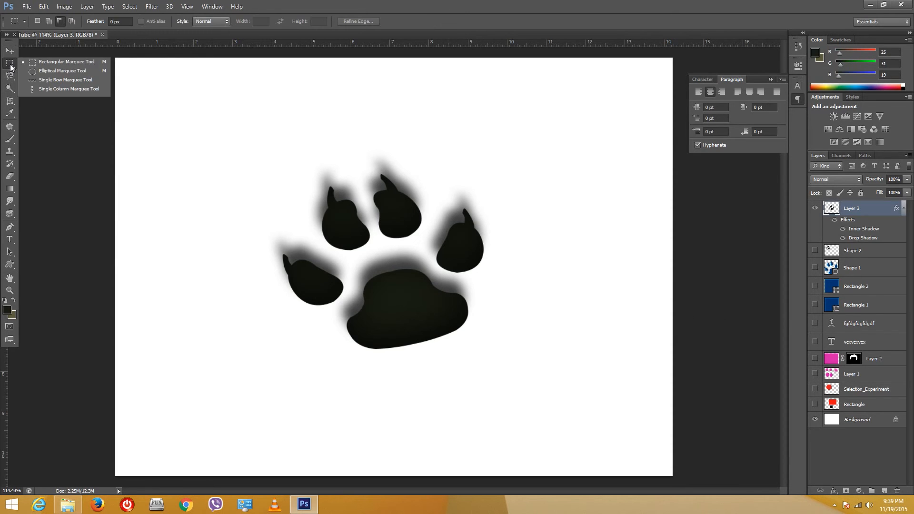
pyautogui.click(12, 51)
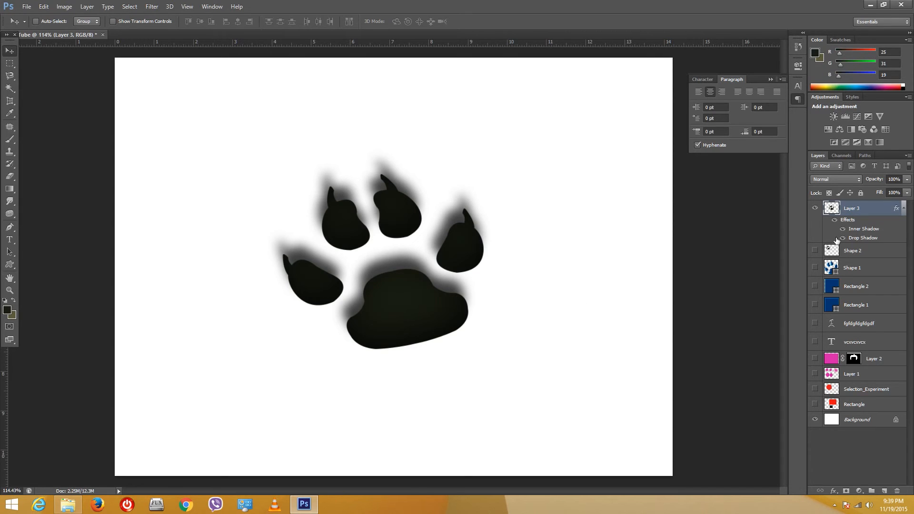
pyautogui.click(815, 287)
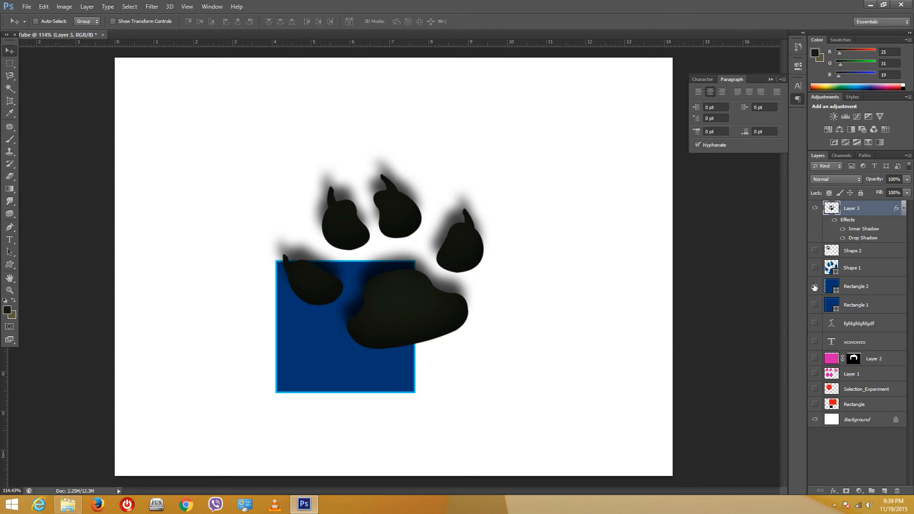
pyautogui.moveTo(450, 284); pyautogui.dragTo(408, 357)
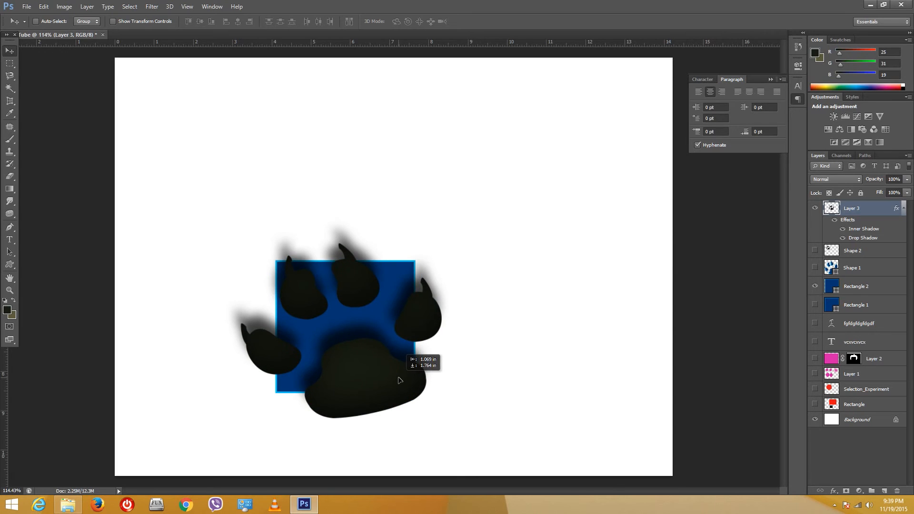
# Try the Dissolve and Darken blend modes on the paw print's layer
pyautogui.click(829, 180)
pyautogui.click(828, 198)
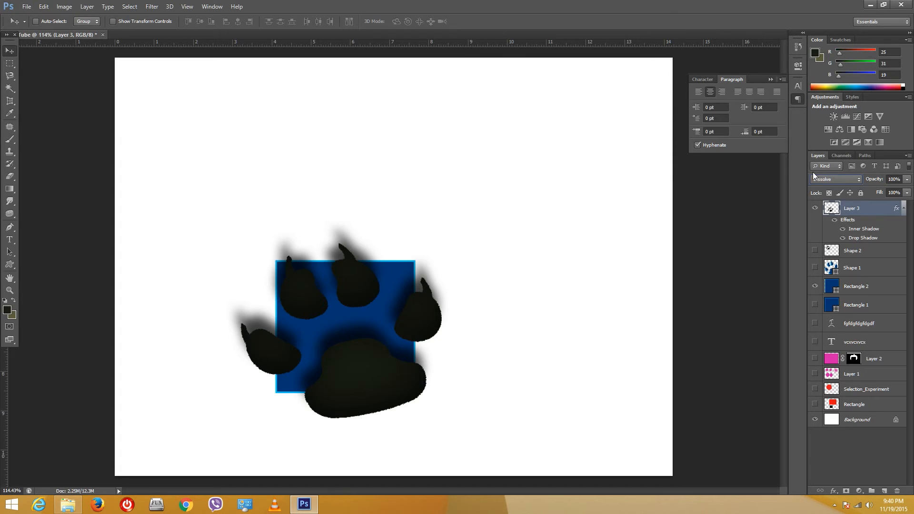
pyautogui.click(814, 177)
pyautogui.click(826, 214)
# Set Layer 3's blend mode to Lighten and shift the paw around over the blue rectangle
pyautogui.click(826, 180)
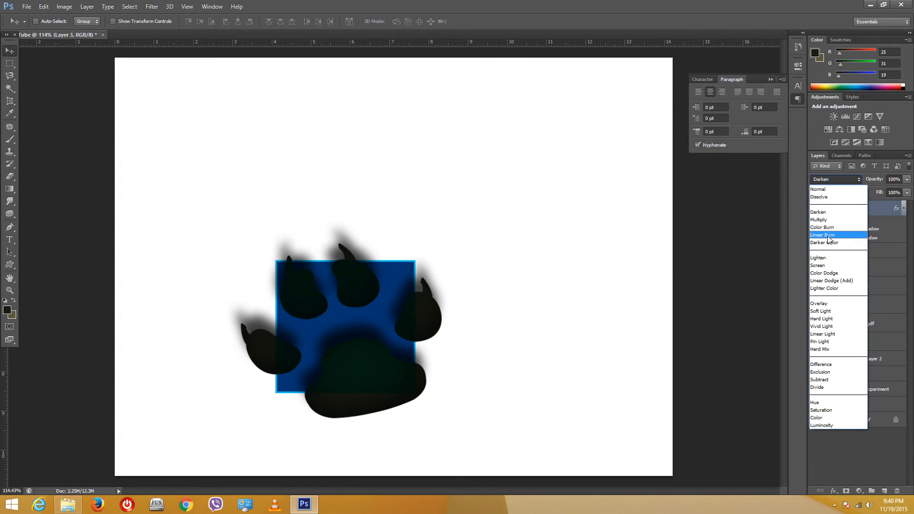
pyautogui.click(817, 258)
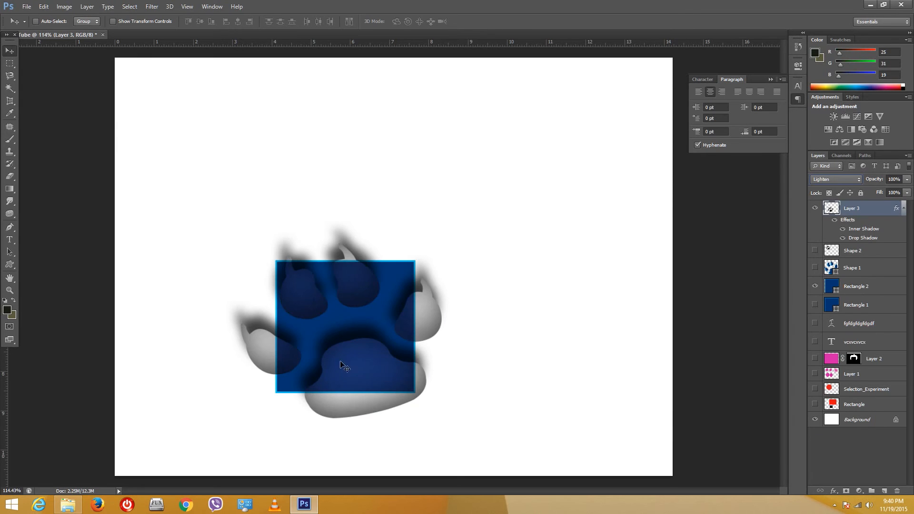
pyautogui.moveTo(345, 367); pyautogui.dragTo(328, 357)
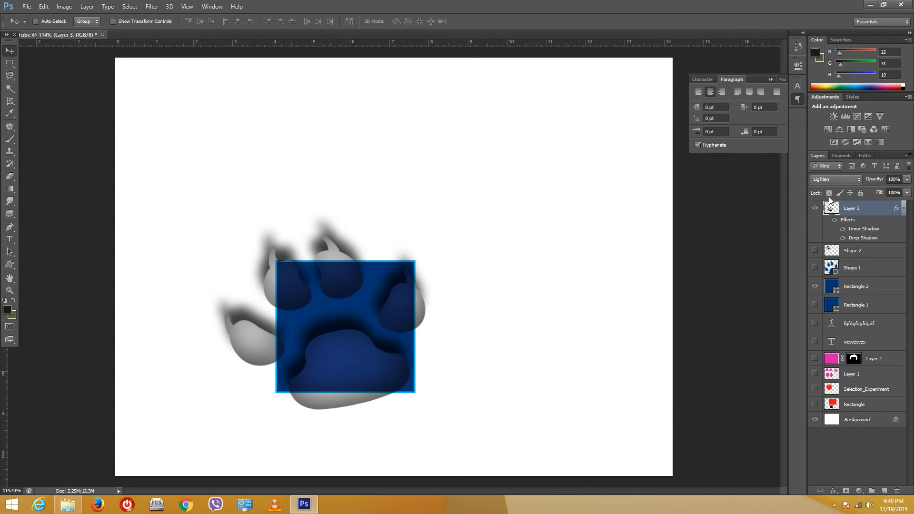
pyautogui.moveTo(373, 400); pyautogui.dragTo(387, 387)
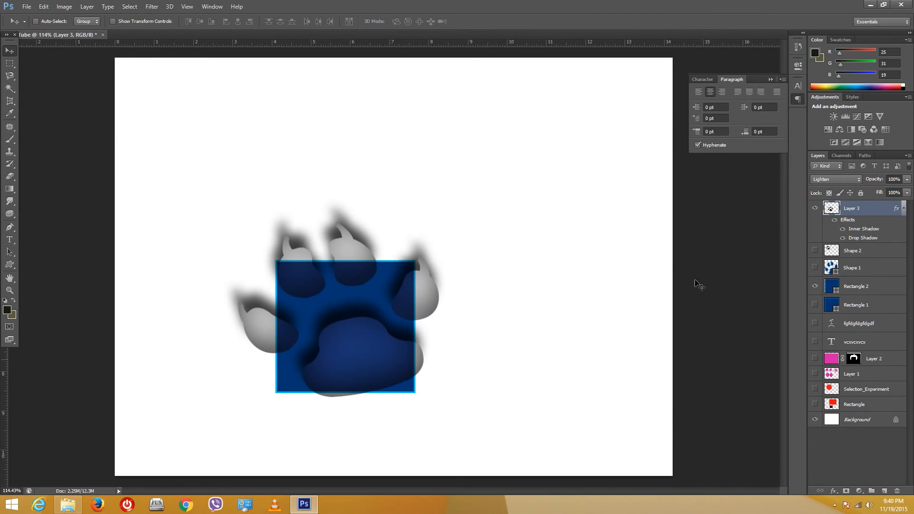
# Set Layer 3 to Overlay, move the paw slightly upward, and change the blend mode to Hard Mix
pyautogui.click(834, 184)
pyautogui.click(828, 305)
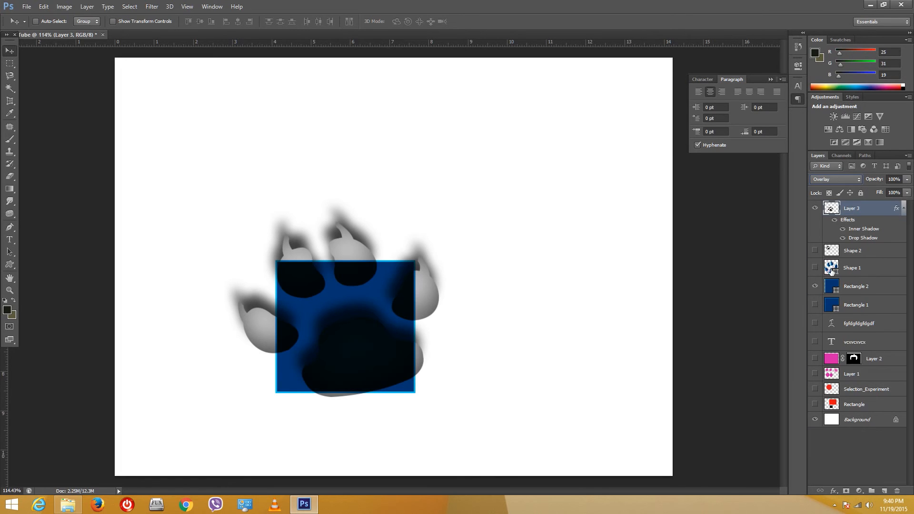
pyautogui.moveTo(387, 351)
pyautogui.mouseDown()
pyautogui.moveTo(431, 390)
pyautogui.moveTo(409, 401)
pyautogui.moveTo(348, 341)
pyautogui.moveTo(381, 348)
pyautogui.mouseUp()
pyautogui.click(835, 178)
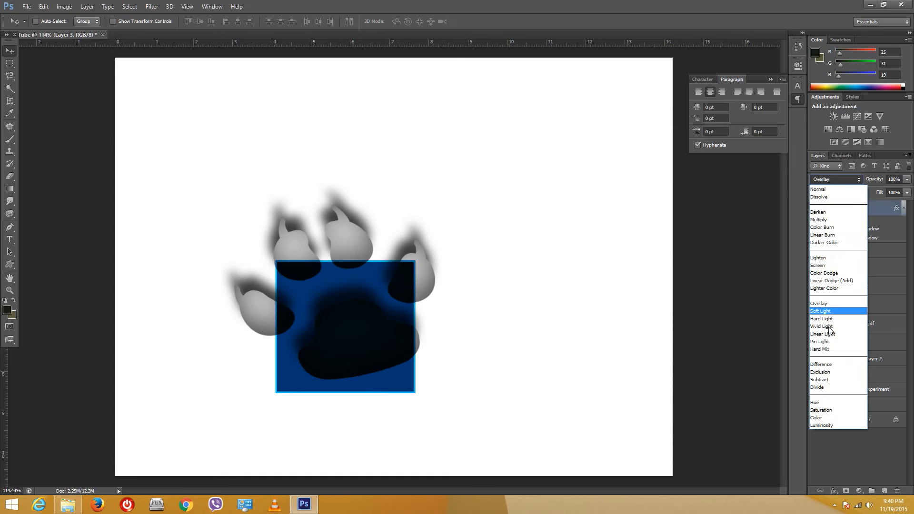
pyautogui.click(837, 349)
# Set Layer 3's blend mode to Divide, move the paw down and left, and show the Rectangle 1 layer beneath it
pyautogui.click(835, 178)
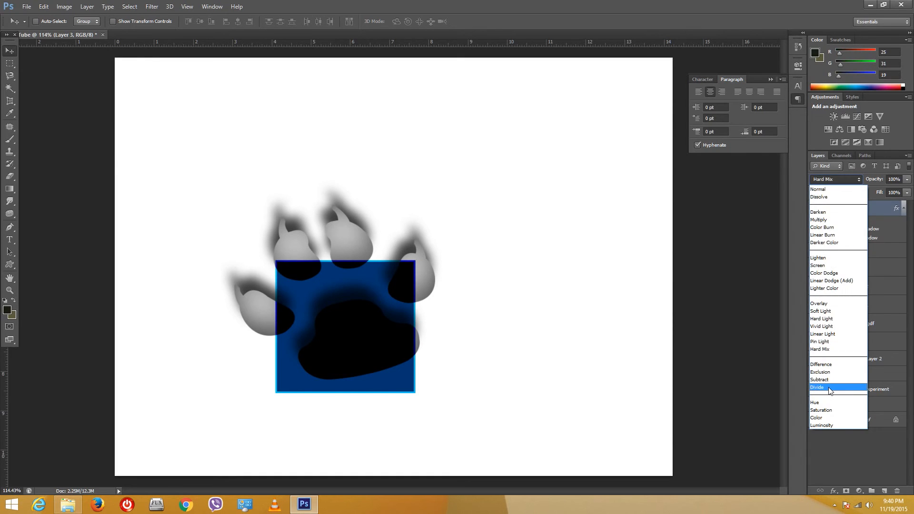
pyautogui.click(838, 388)
pyautogui.moveTo(342, 341); pyautogui.dragTo(315, 350)
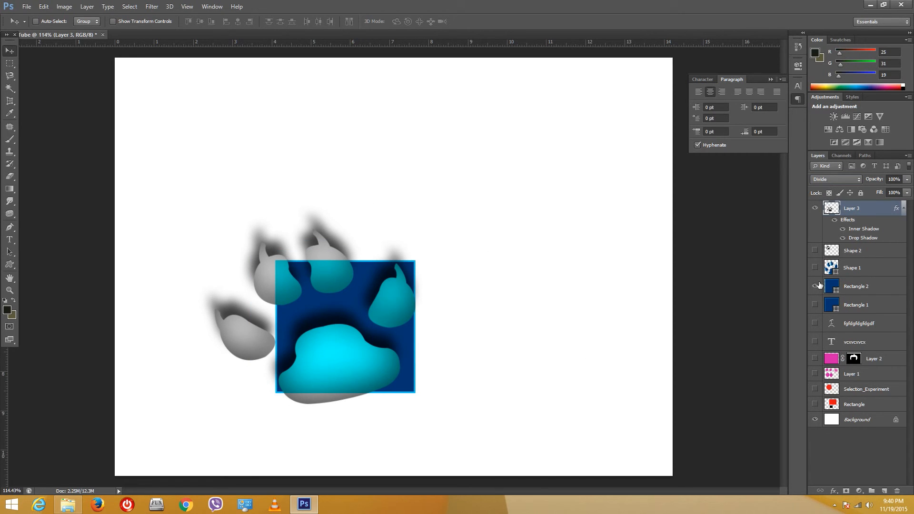
pyautogui.click(816, 305)
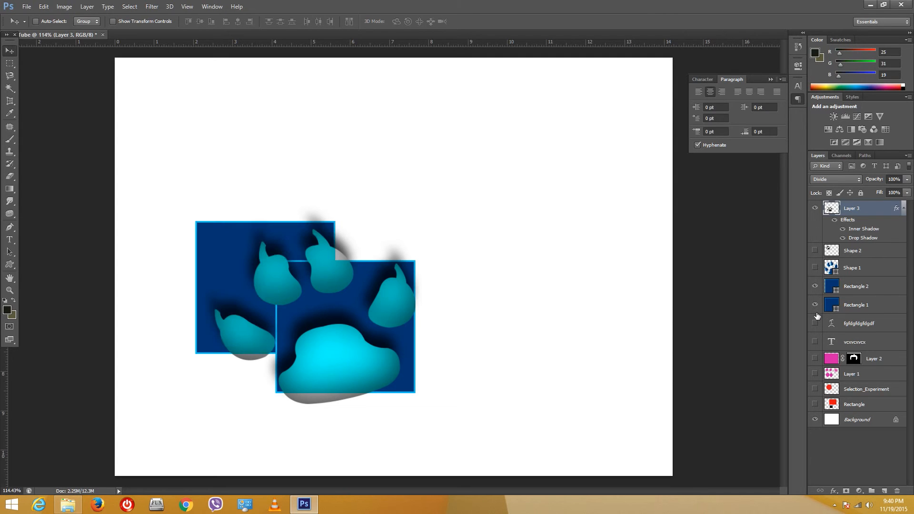
# Set the Rectangle 2 layer's blend mode to Multiply
pyautogui.click(854, 291)
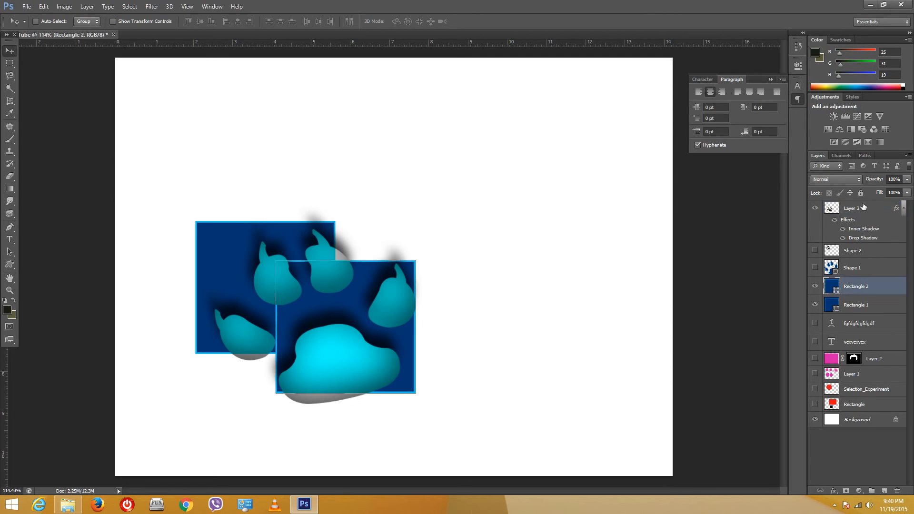
pyautogui.click(843, 180)
pyautogui.click(837, 220)
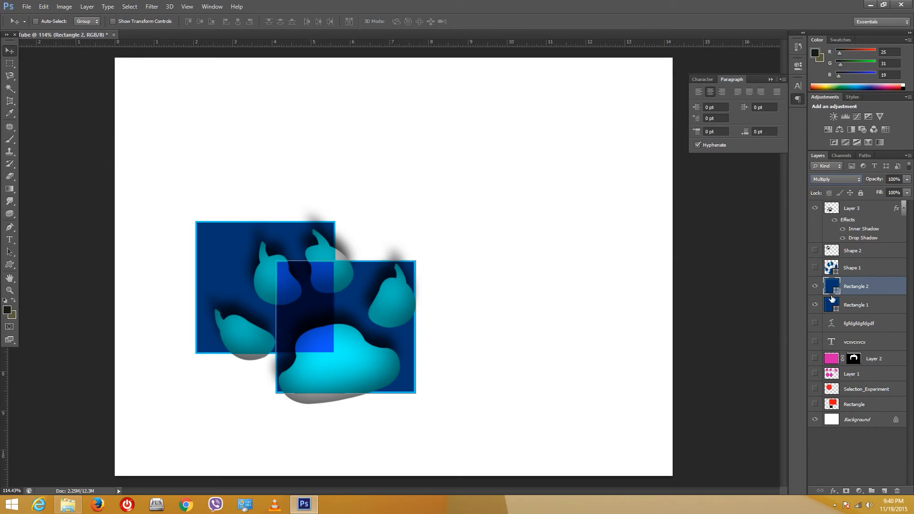
# Hide the Rectangle 2, Rectangle 1 and Layer 3 layers
pyautogui.click(814, 287)
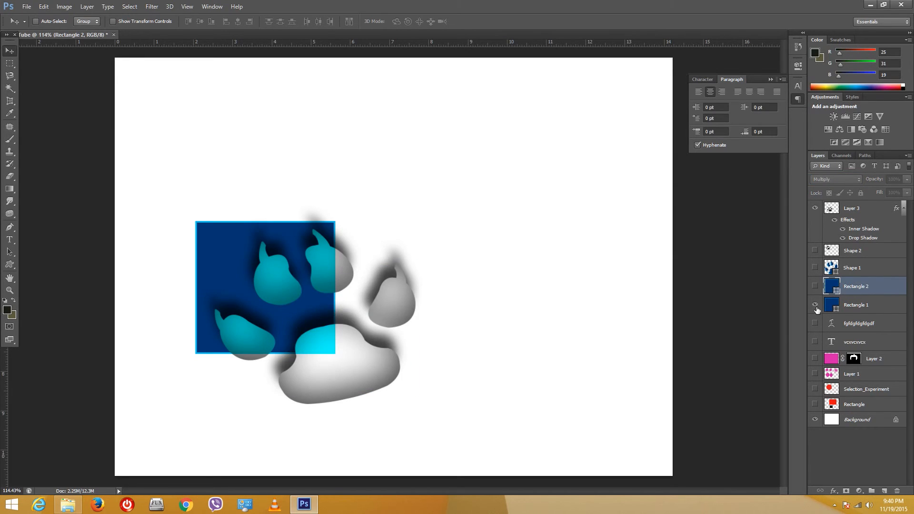
pyautogui.click(815, 306)
pyautogui.click(814, 208)
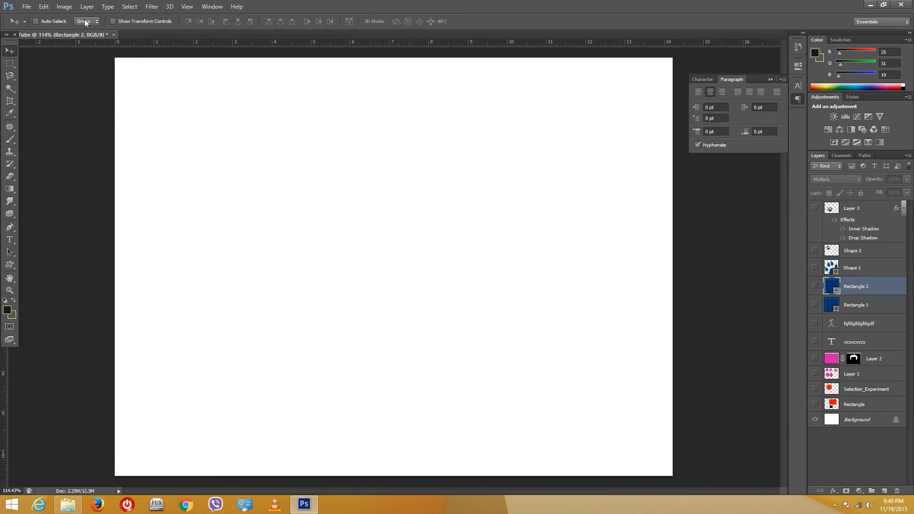
# Close the TutorTube document without saving it and open the bird photo IMG_0152.JPG
pyautogui.click(113, 35)
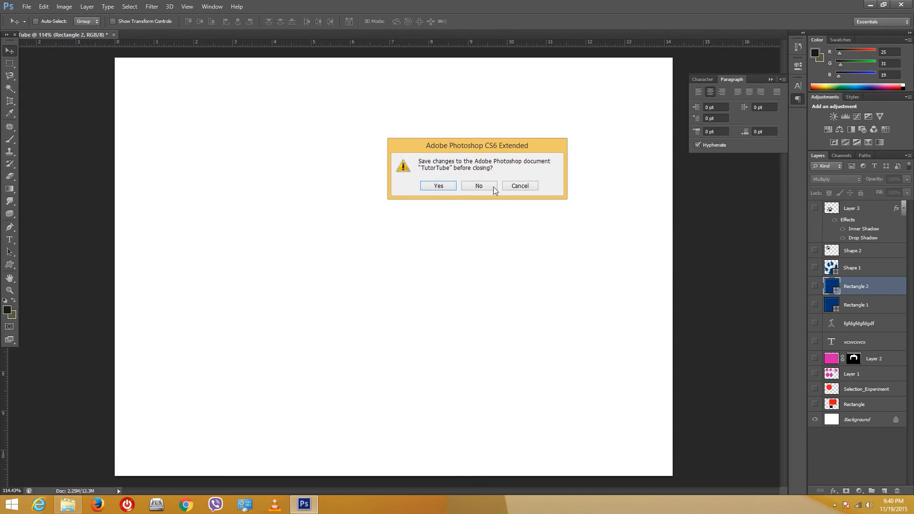
pyautogui.click(489, 187)
pyautogui.click(27, 6)
pyautogui.click(39, 28)
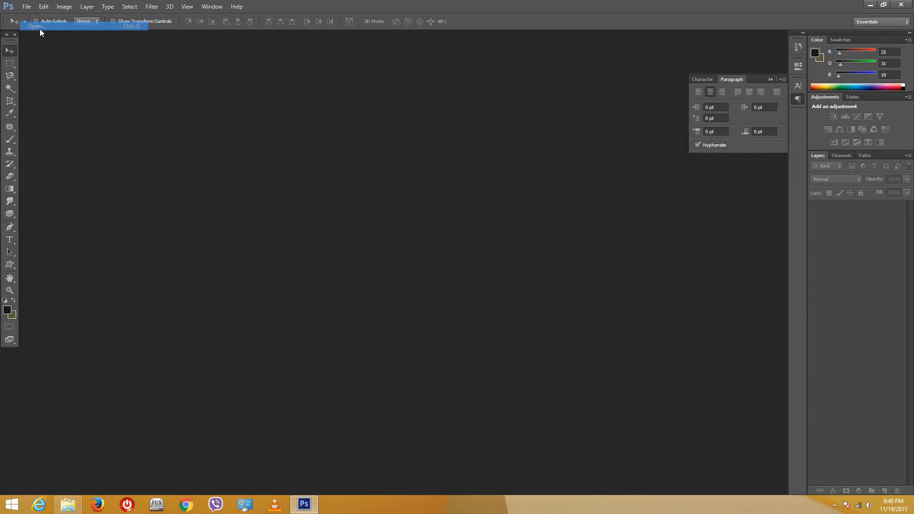
pyautogui.doubleClick(493, 151)
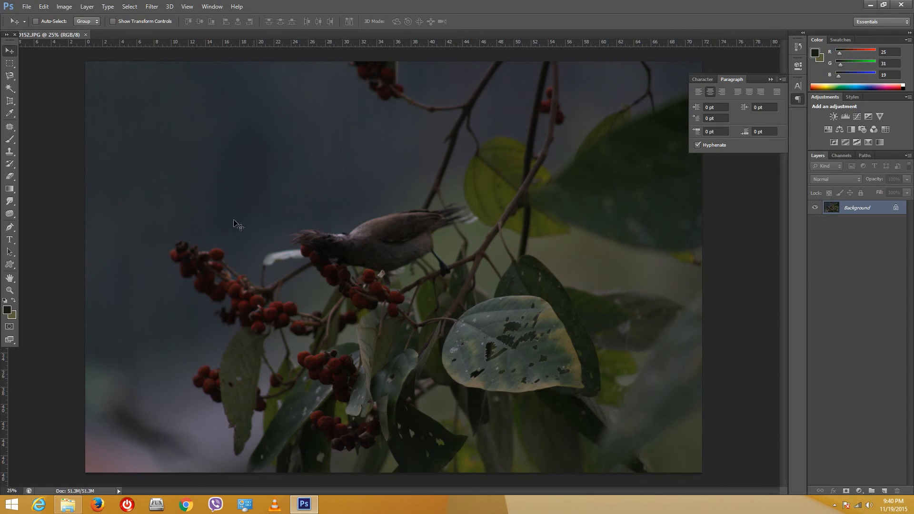
# Apply a Brightness/Contrast adjustment to the photo with brightness 120 and contrast 60
pyautogui.click(87, 7)
pyautogui.moveTo(64, 6)
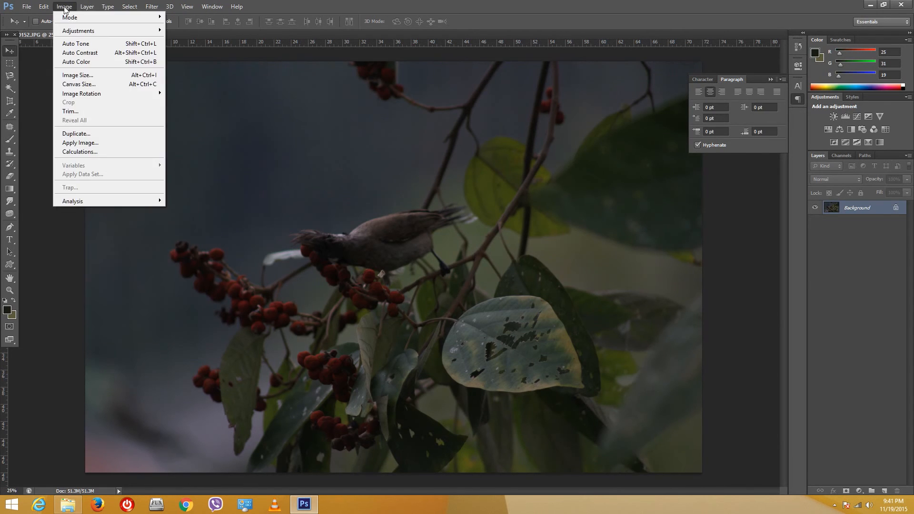
pyautogui.moveTo(87, 33)
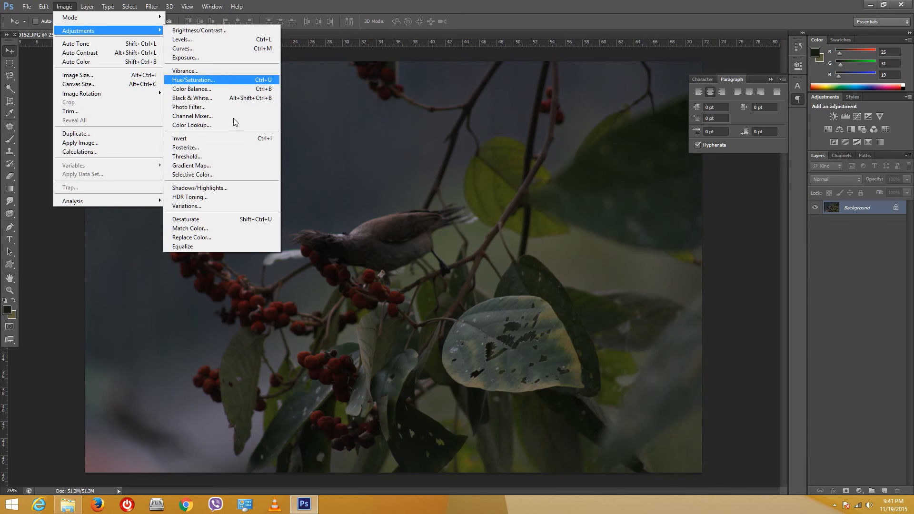
pyautogui.click(192, 30)
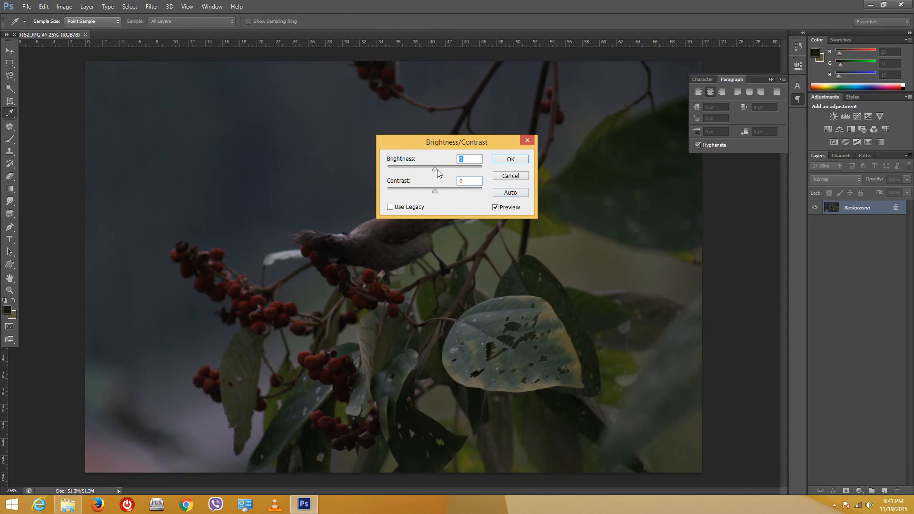
pyautogui.moveTo(434, 170); pyautogui.dragTo(462, 190)
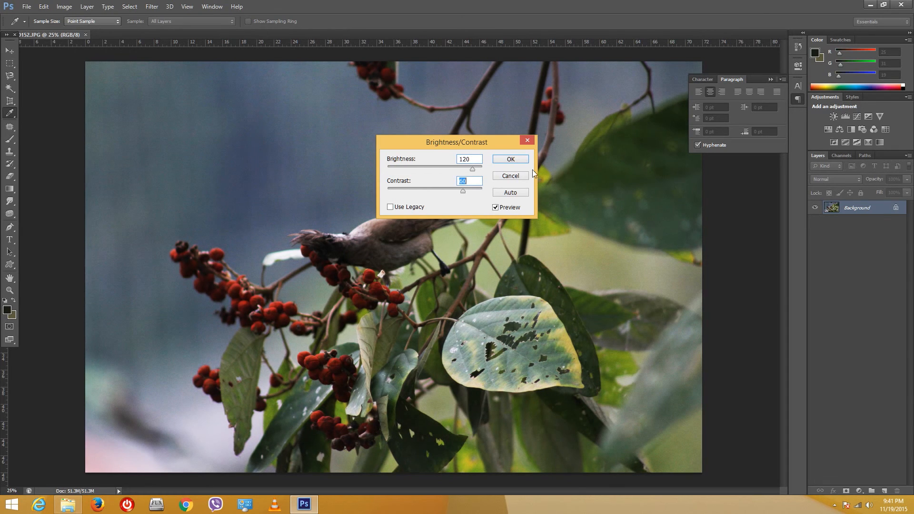
pyautogui.click(523, 159)
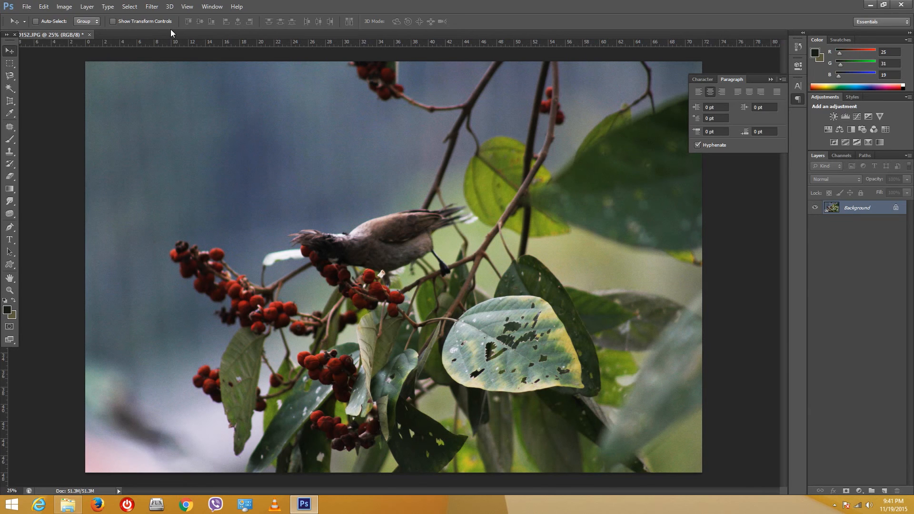
# Start a Hue/Saturation adjustment on the photo and set the hue of the Reds range to -6
pyautogui.click(88, 6)
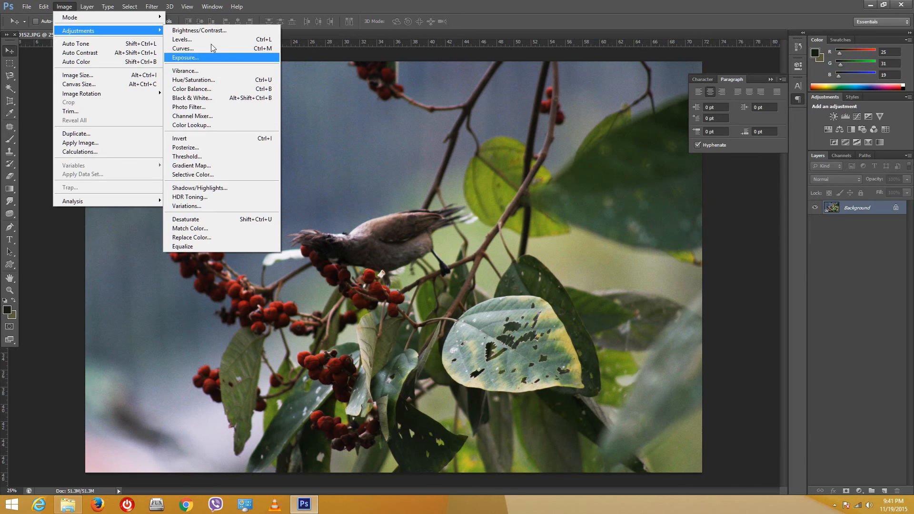
pyautogui.click(229, 80)
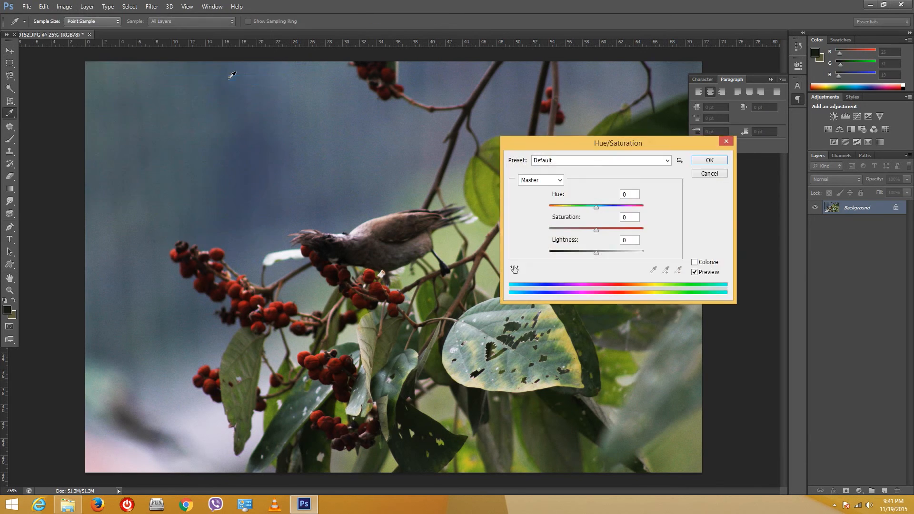
pyautogui.moveTo(597, 211)
pyautogui.mouseDown()
pyautogui.moveTo(585, 211)
pyautogui.moveTo(609, 211)
pyautogui.moveTo(595, 208)
pyautogui.mouseUp()
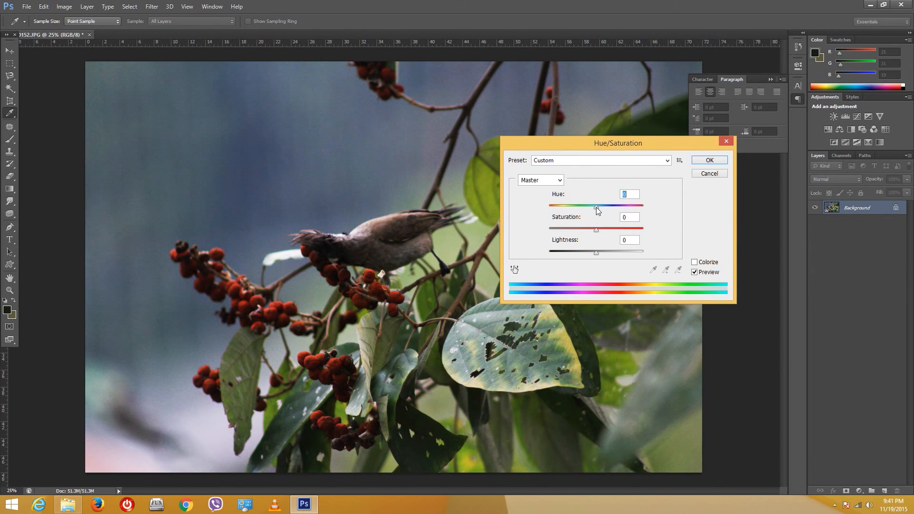
pyautogui.click(560, 181)
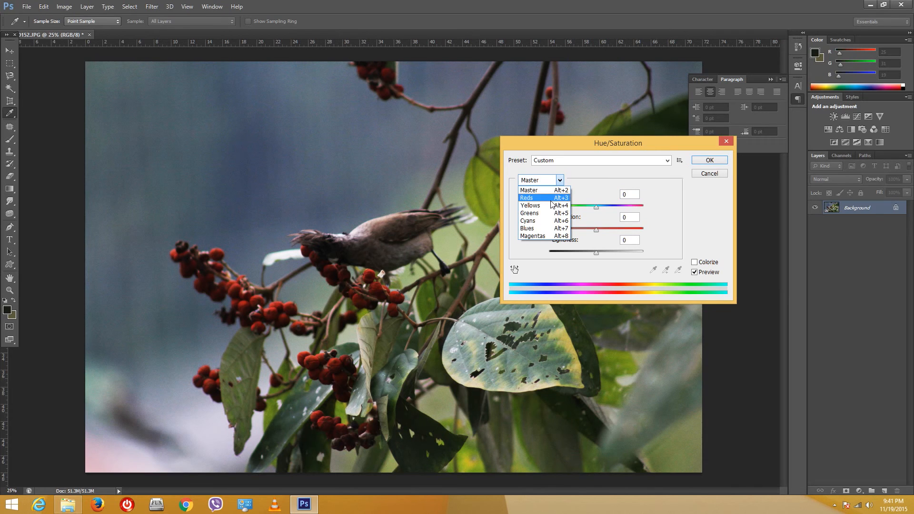
pyautogui.click(551, 199)
pyautogui.moveTo(598, 213)
pyautogui.mouseDown()
pyautogui.moveTo(586, 207)
pyautogui.moveTo(617, 214)
pyautogui.moveTo(578, 215)
pyautogui.moveTo(594, 217)
pyautogui.mouseUp()
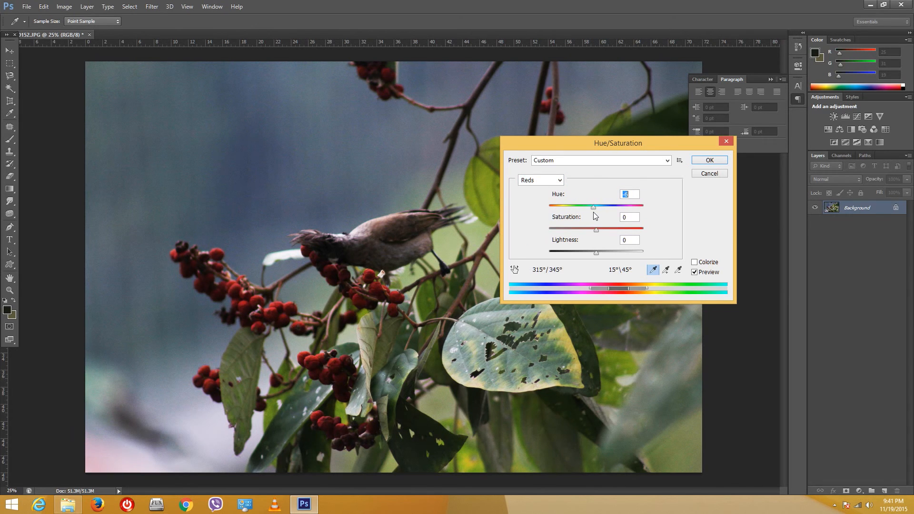
# Sample the large perforated leaf for the Reds range, switch to the Greens range and sample the leaf again to target its colour
pyautogui.click(653, 271)
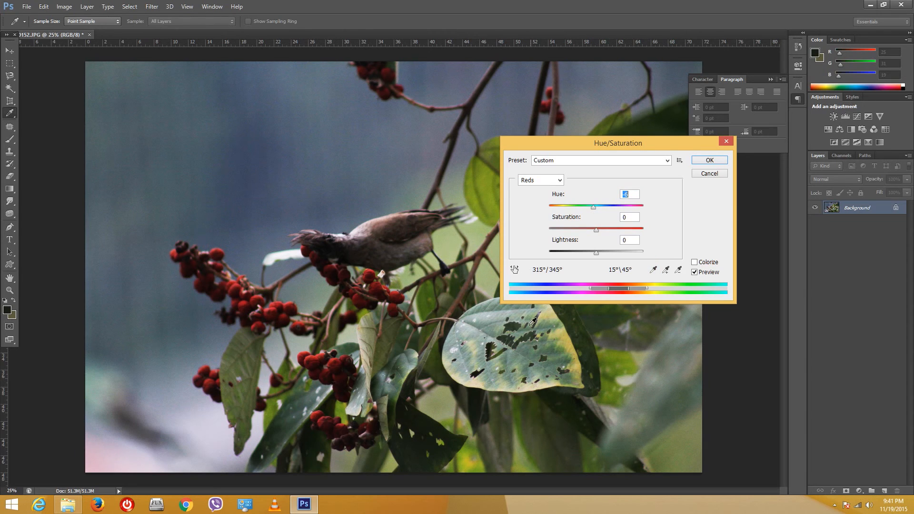
pyautogui.click(555, 313)
pyautogui.click(541, 185)
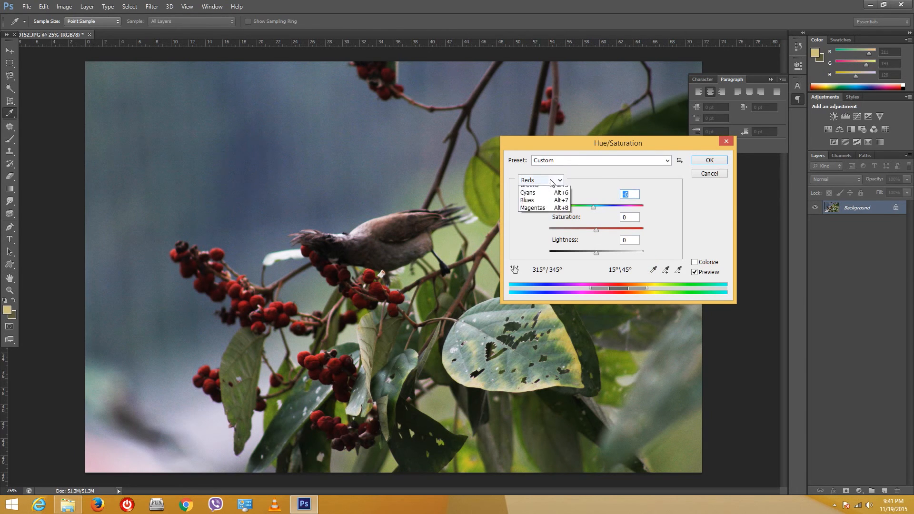
pyautogui.click(543, 215)
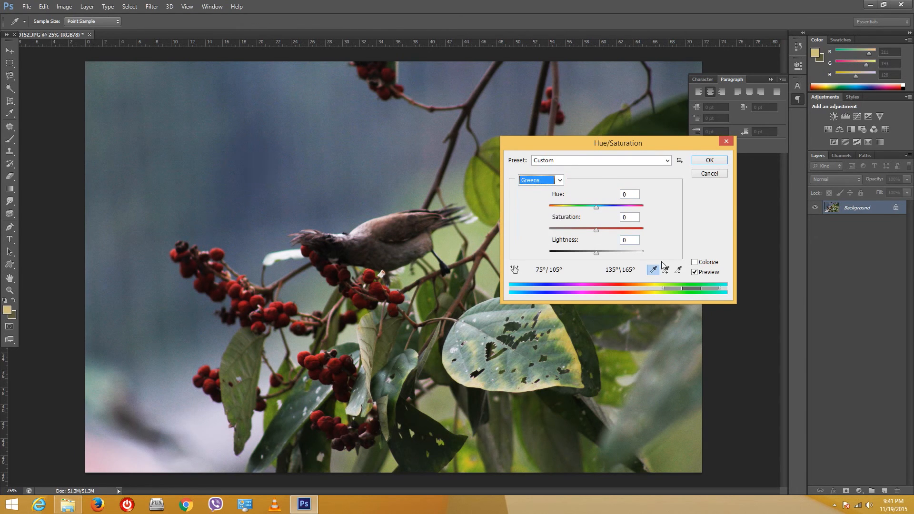
pyautogui.click(564, 340)
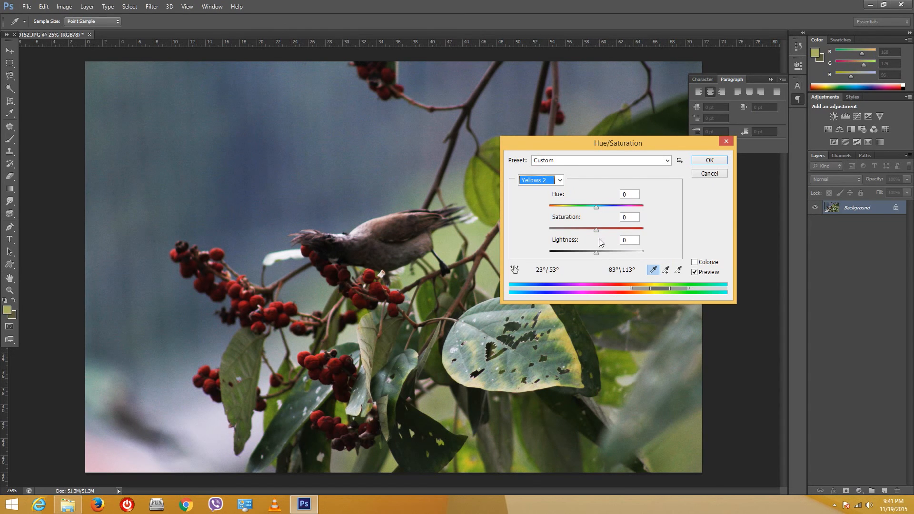
# Try a hue of +103 on the Yellows 2 range, settle on +36 and apply the Hue/Saturation adjustment
pyautogui.moveTo(596, 206); pyautogui.dragTo(628, 208)
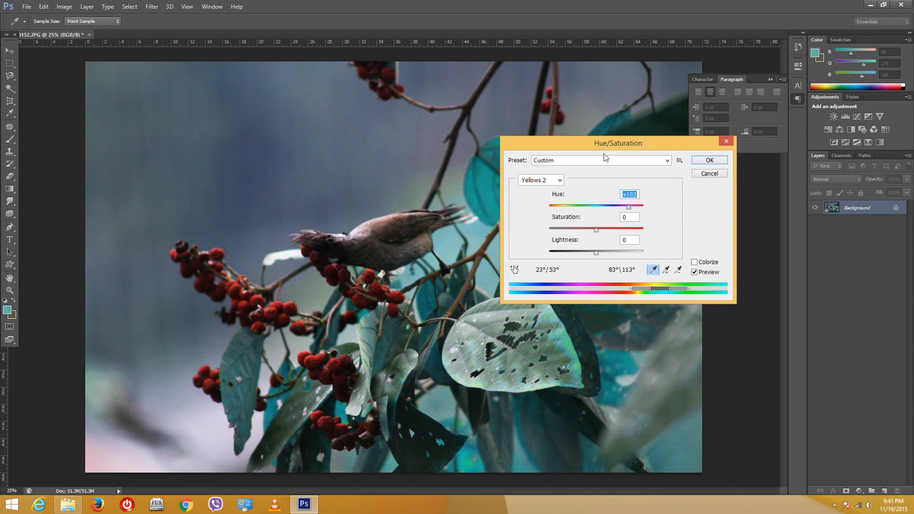
pyautogui.moveTo(595, 143); pyautogui.dragTo(646, 145)
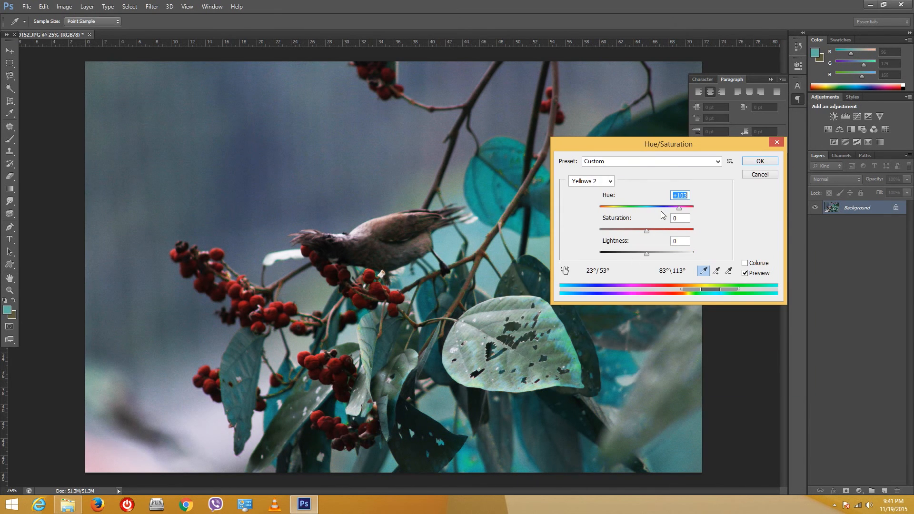
pyautogui.moveTo(676, 208)
pyautogui.mouseDown()
pyautogui.moveTo(651, 211)
pyautogui.moveTo(663, 212)
pyautogui.mouseUp()
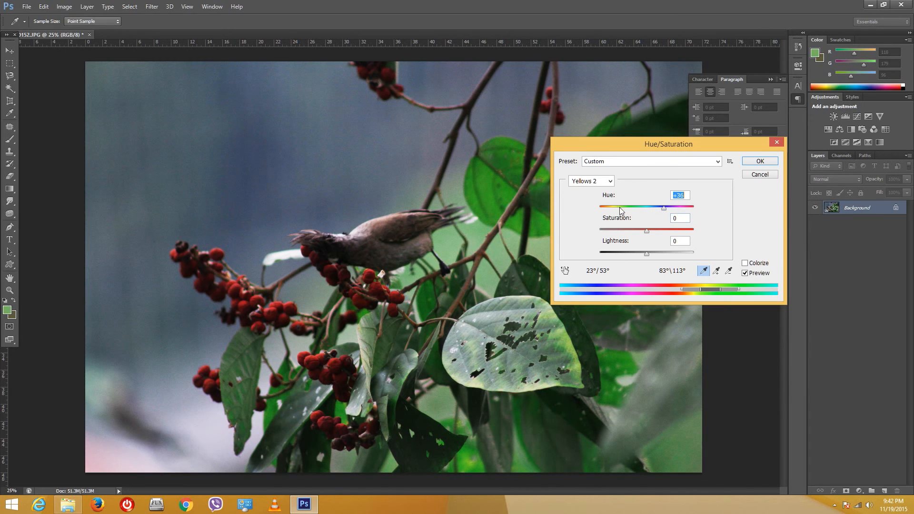
pyautogui.click(759, 161)
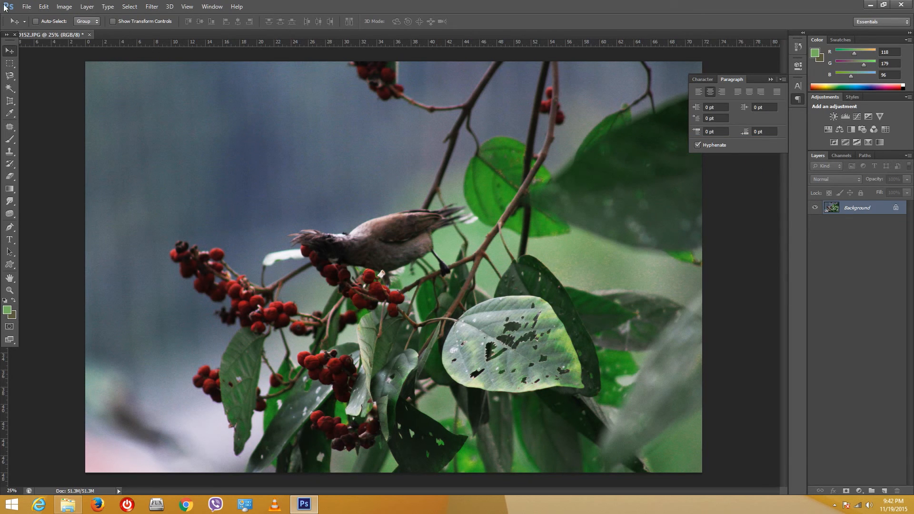
# Open the photo in the Liquify filter, shrink the bird's crest with the Pucker tool and expand it with the Bloat tool
pyautogui.click(66, 7)
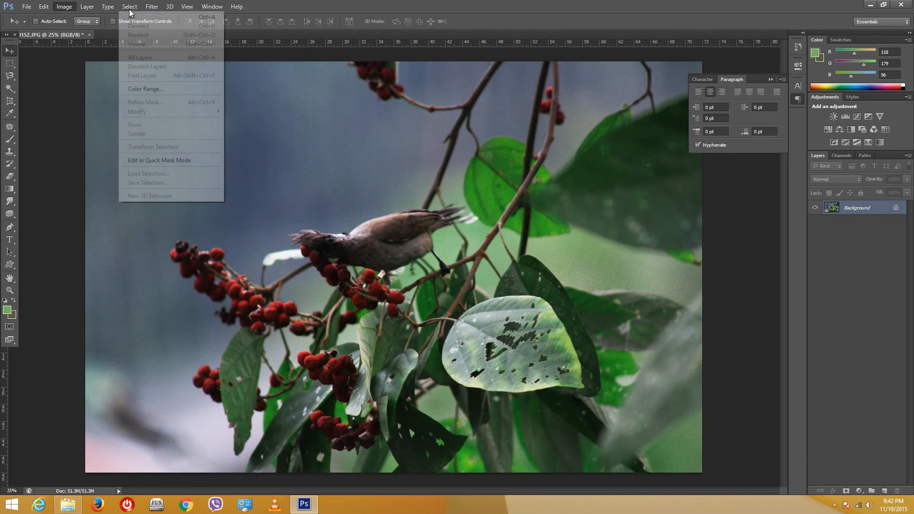
pyautogui.moveTo(153, 9)
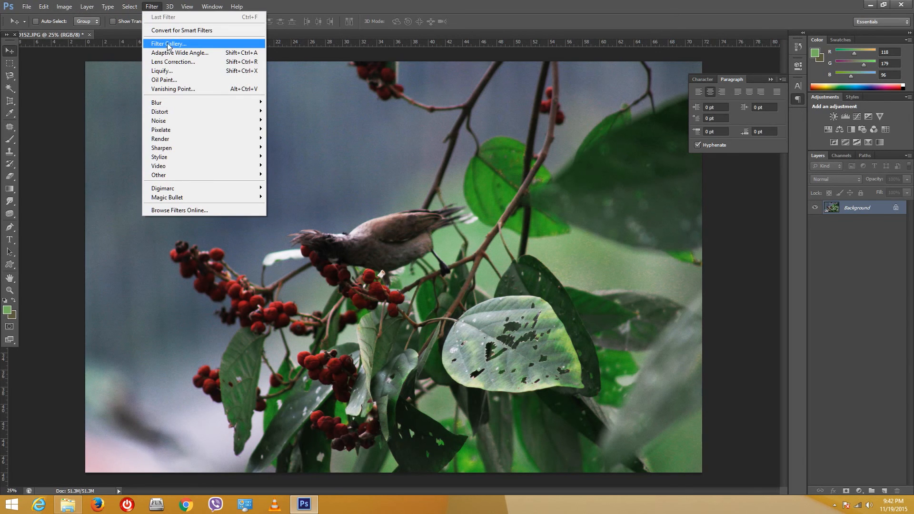
pyautogui.click(174, 71)
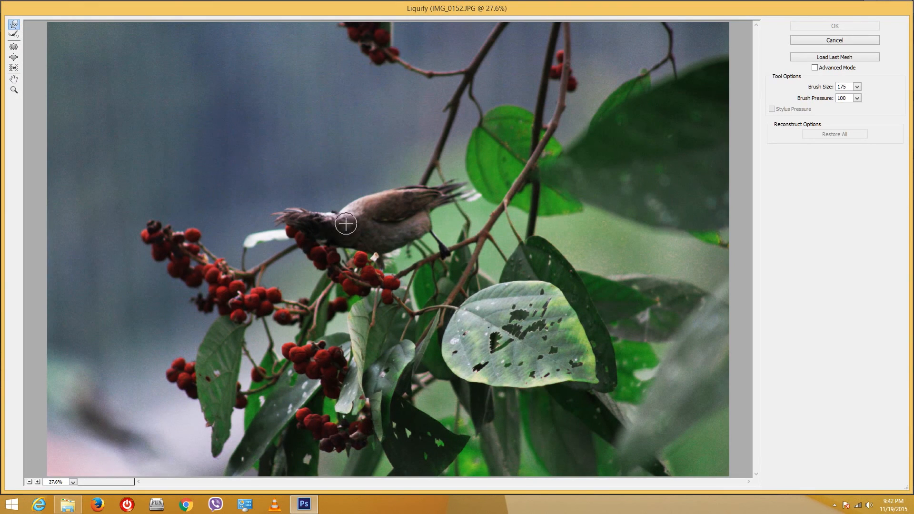
pyautogui.click(14, 46)
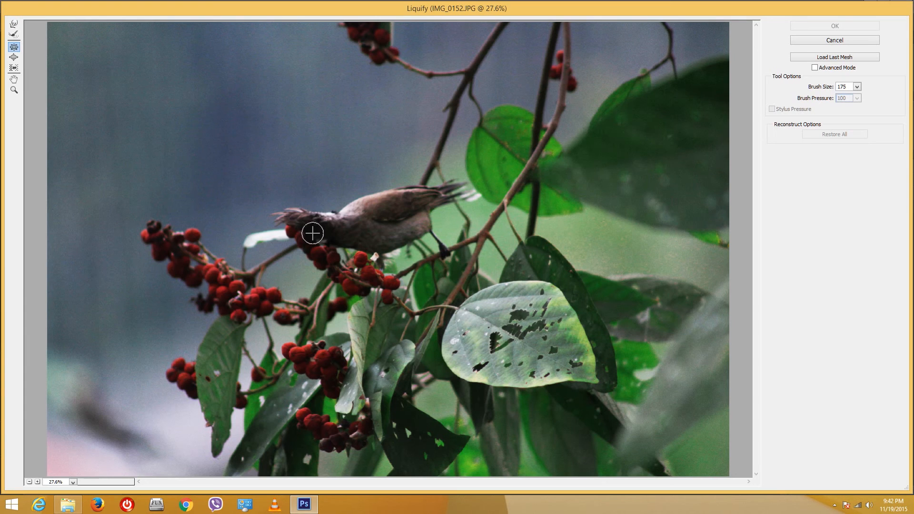
pyautogui.moveTo(298, 222); pyautogui.dragTo(279, 211)
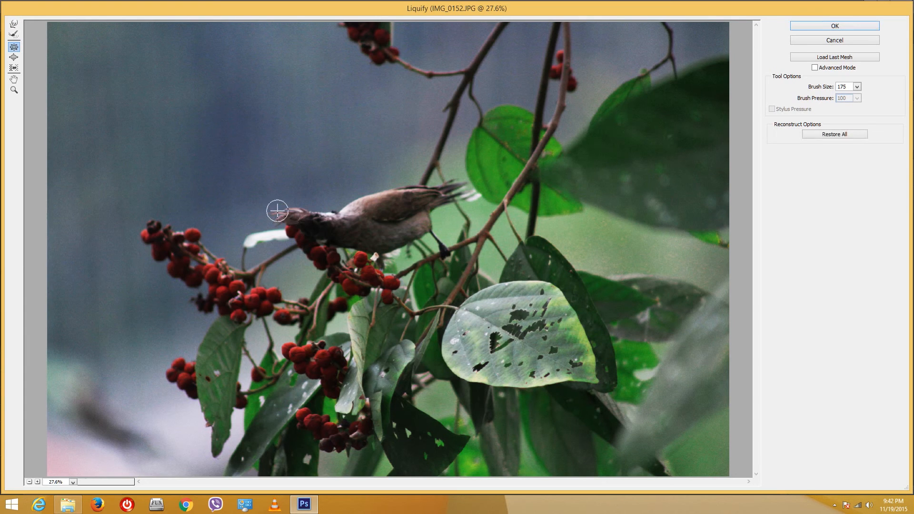
pyautogui.click(13, 58)
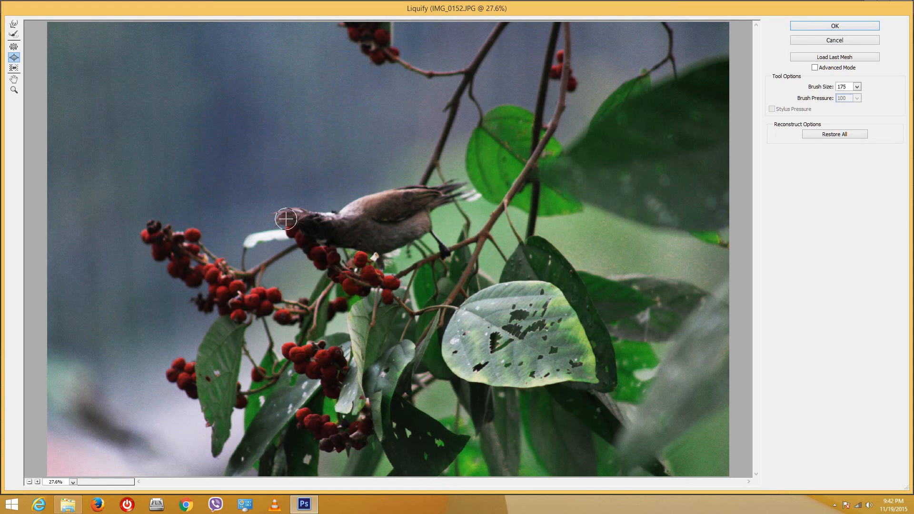
# Enlarge the Forward Warp brush to 600 and smear the bird's body into a swirl
pyautogui.click(14, 26)
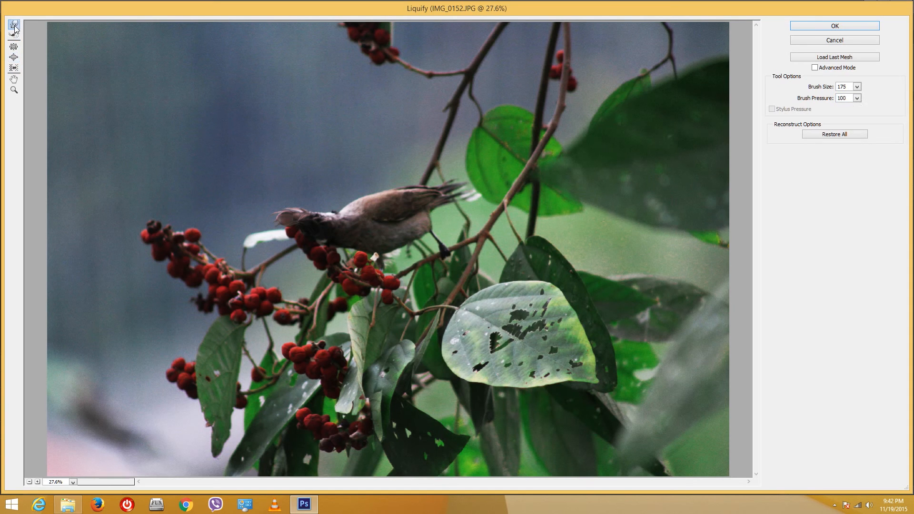
pyautogui.press(']')
pyautogui.press(']')
pyautogui.press(']')
pyautogui.press(']')
pyautogui.press(']')
pyautogui.press(']')
pyautogui.moveTo(327, 206)
pyautogui.mouseDown()
pyautogui.moveTo(409, 236)
pyautogui.moveTo(342, 181)
pyautogui.mouseUp()
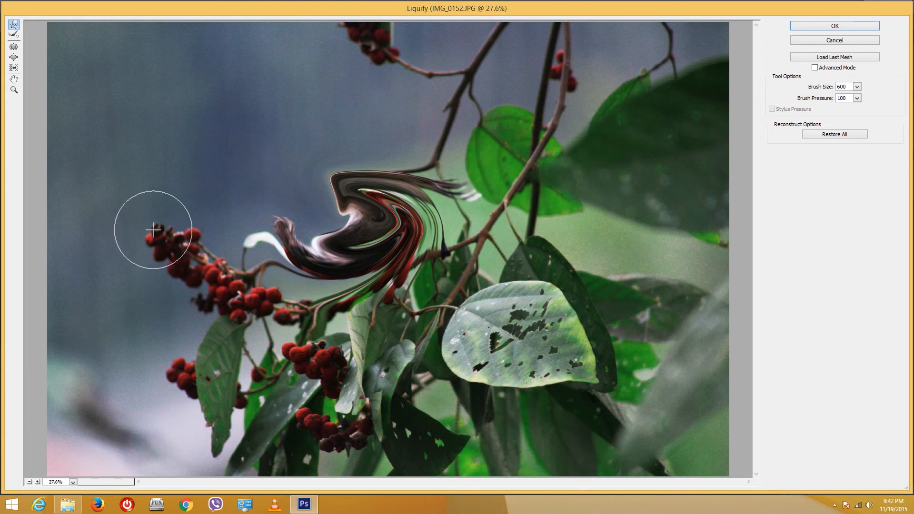
# Warp the tip of the upper berry cluster and the large perforated leaf, and apply the Liquify filter
pyautogui.moveTo(185, 227)
pyautogui.mouseDown()
pyautogui.moveTo(167, 233)
pyautogui.moveTo(166, 223)
pyautogui.moveTo(186, 243)
pyautogui.mouseUp()
pyautogui.moveTo(520, 329)
pyautogui.mouseDown()
pyautogui.moveTo(501, 320)
pyautogui.moveTo(480, 347)
pyautogui.moveTo(494, 349)
pyautogui.moveTo(510, 323)
pyautogui.moveTo(507, 330)
pyautogui.moveTo(532, 314)
pyautogui.mouseUp()
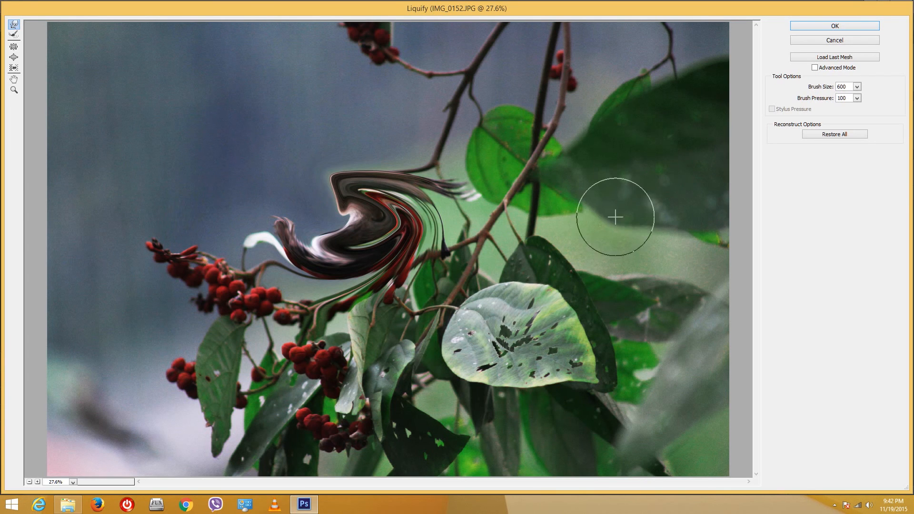
pyautogui.click(800, 27)
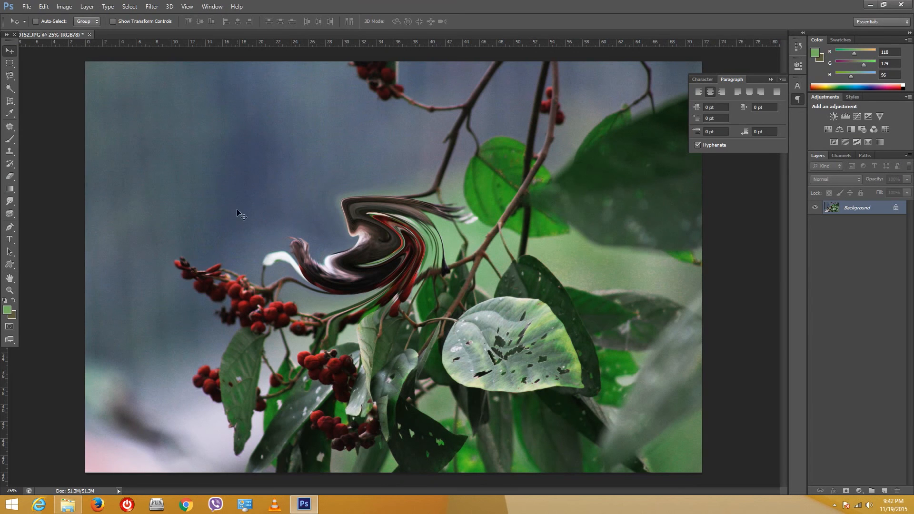
# Open the Filter Gallery, fit the whole photo in the preview and try the Fresco filter with a larger brush size
pyautogui.click(151, 7)
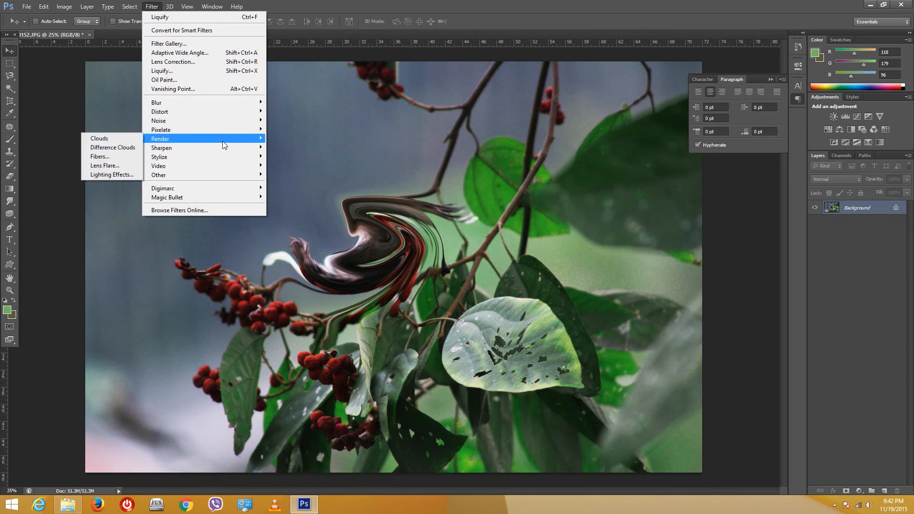
pyautogui.moveTo(231, 160)
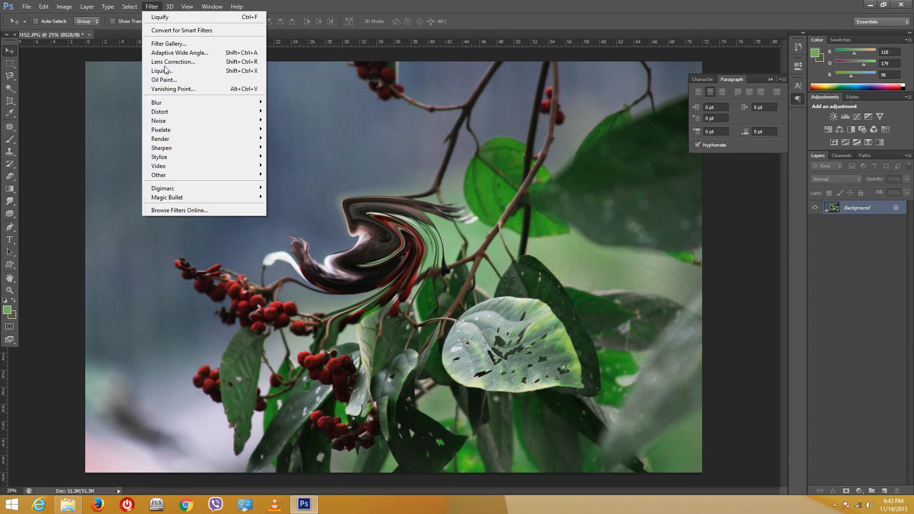
pyautogui.click(172, 45)
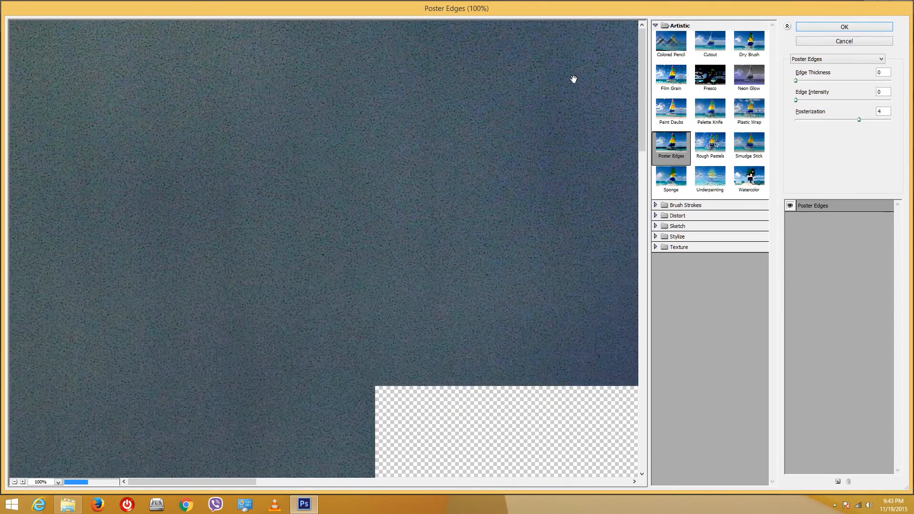
pyautogui.click(15, 482)
pyautogui.click(14, 481)
pyautogui.click(15, 482)
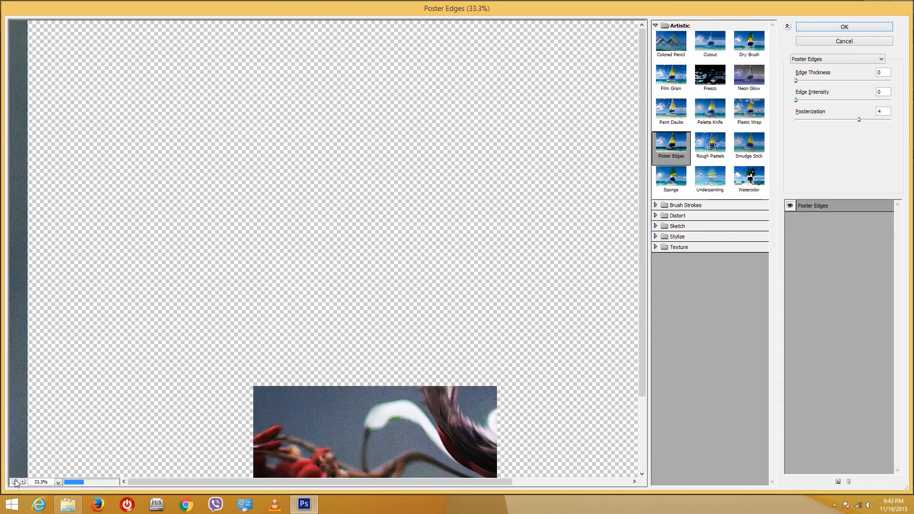
pyautogui.click(15, 481)
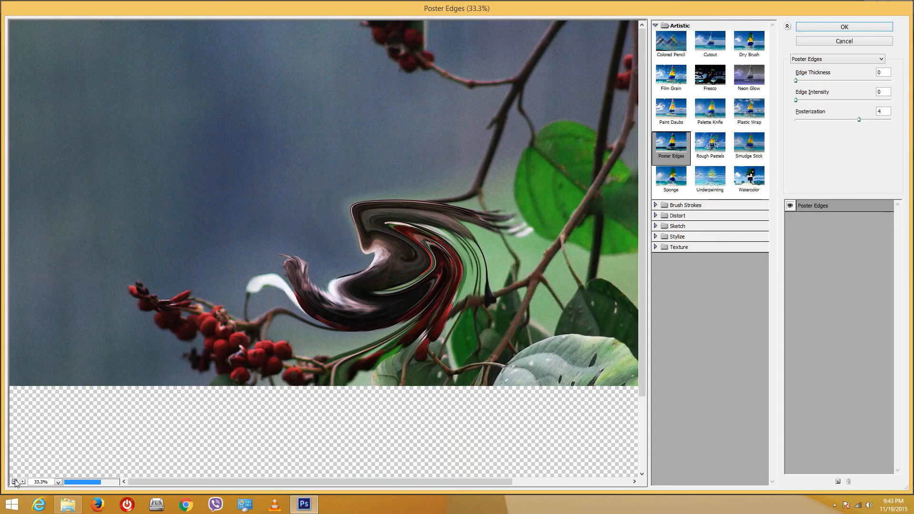
pyautogui.click(716, 75)
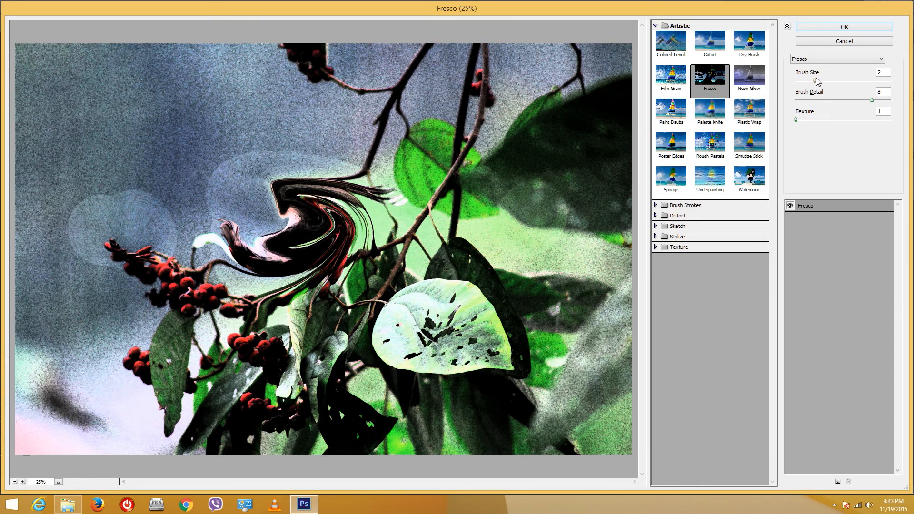
pyautogui.moveTo(814, 81); pyautogui.dragTo(826, 81)
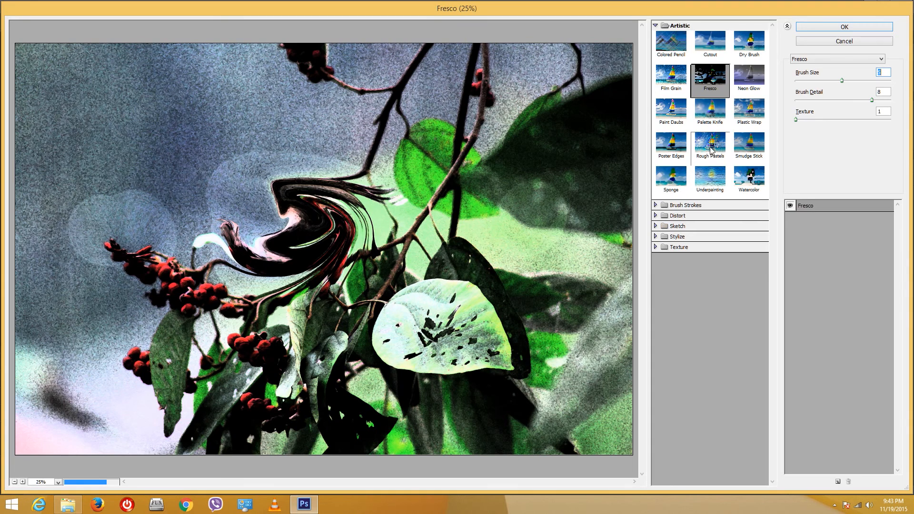
# Preview the artistic Rough Pastels filter and the distorting Glass filter on the photo
pyautogui.click(694, 151)
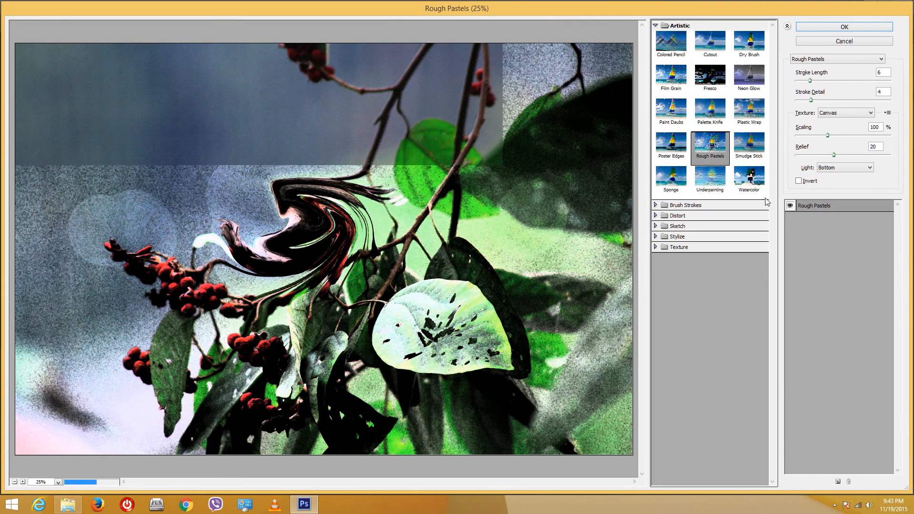
pyautogui.click(661, 217)
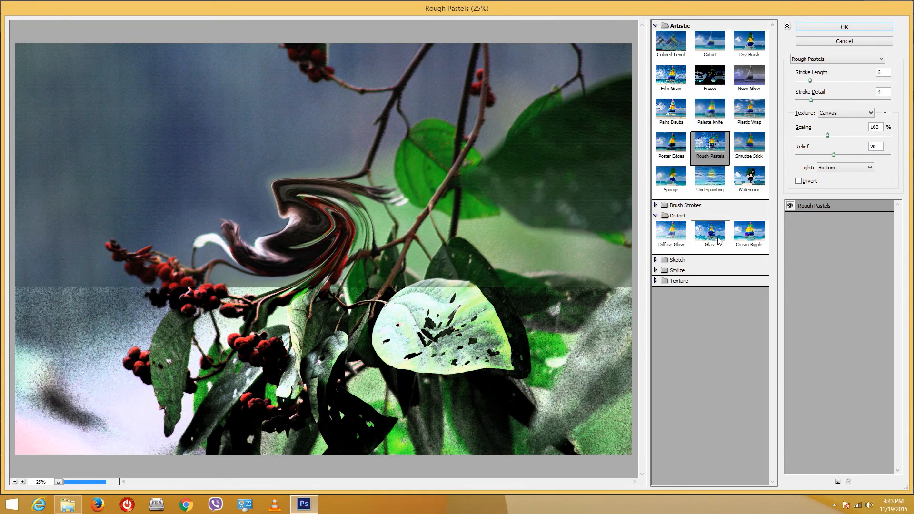
pyautogui.click(711, 234)
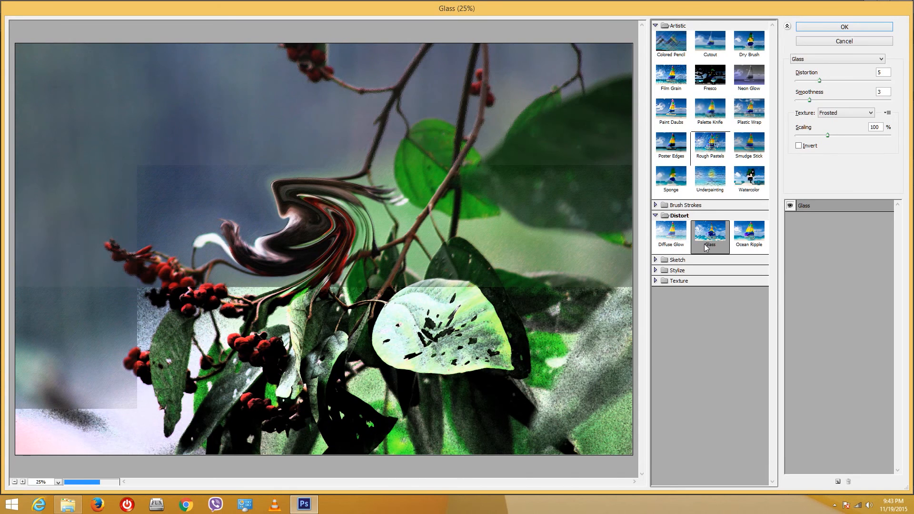
# Try applying the Halftone Pattern sketch filter in the current colours and undo it
pyautogui.click(663, 260)
pyautogui.click(672, 344)
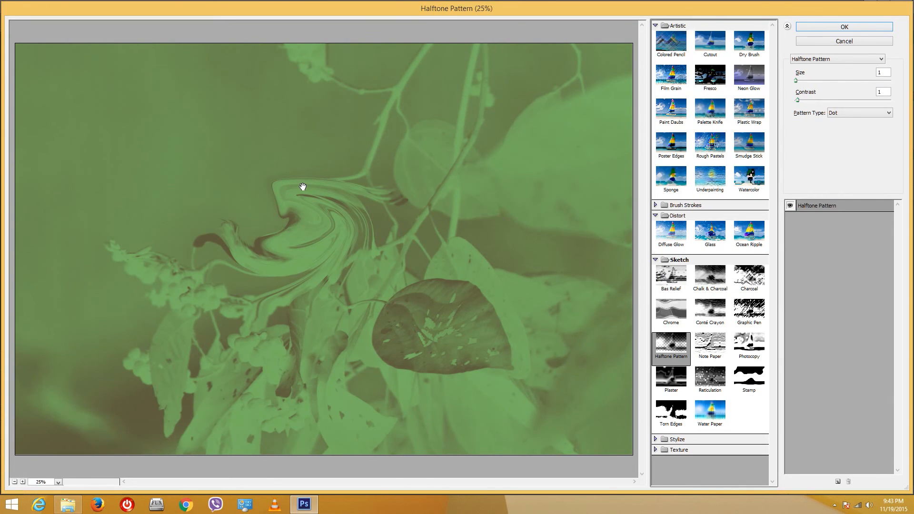
pyautogui.click(859, 30)
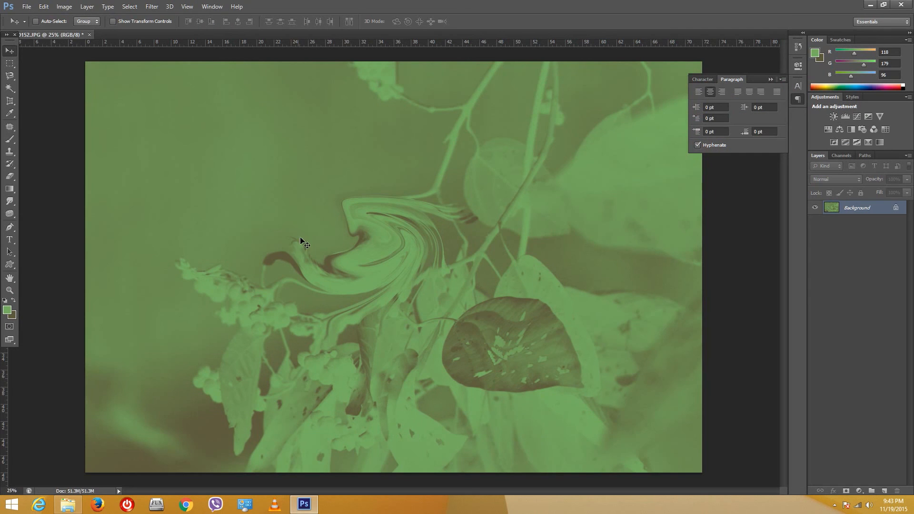
pyautogui.hotkey('ctrl', 'z')
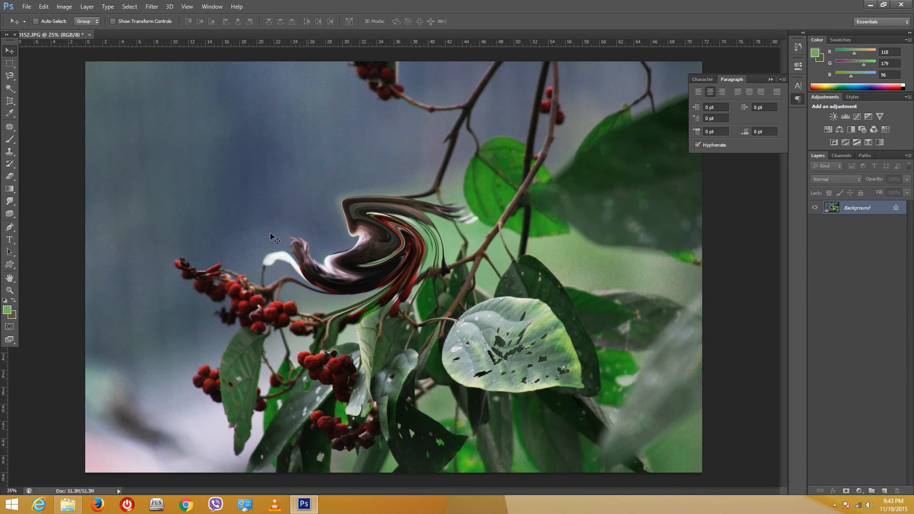
# Reset the foreground and background colours to black and white, and duplicate the Background layer twice
pyautogui.click(6, 302)
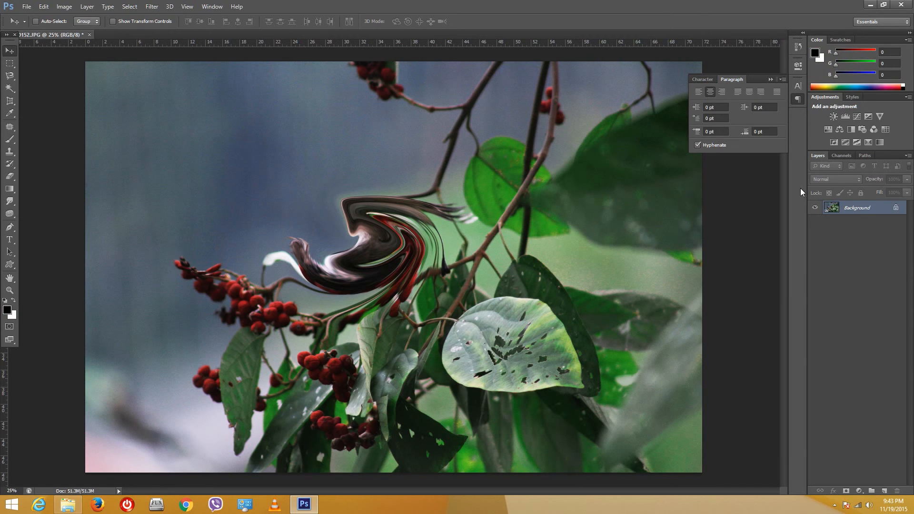
pyautogui.rightClick(862, 212)
pyautogui.click(817, 230)
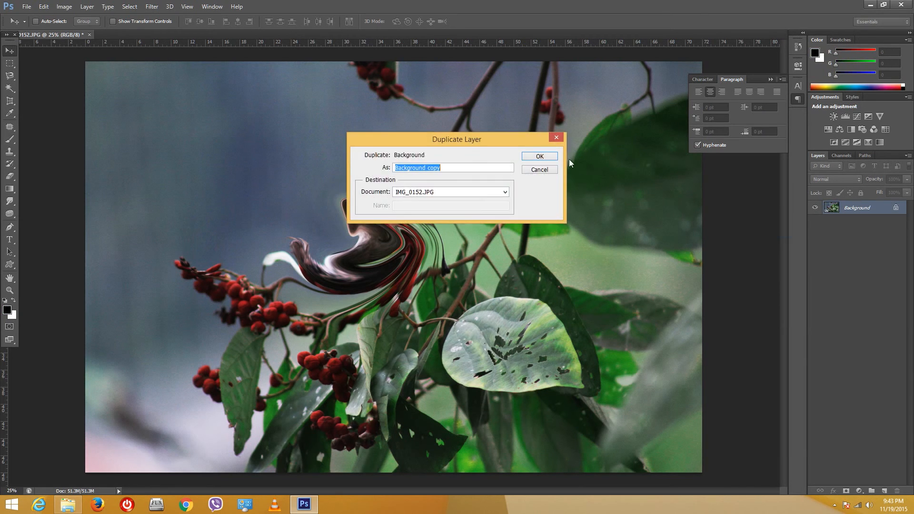
pyautogui.press('Return')
pyautogui.rightClick(862, 207)
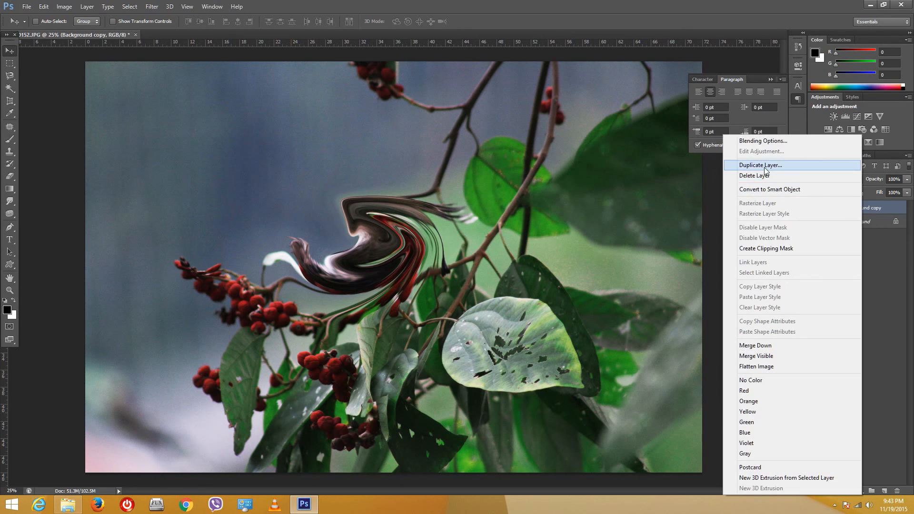
pyautogui.click(808, 165)
pyautogui.click(538, 156)
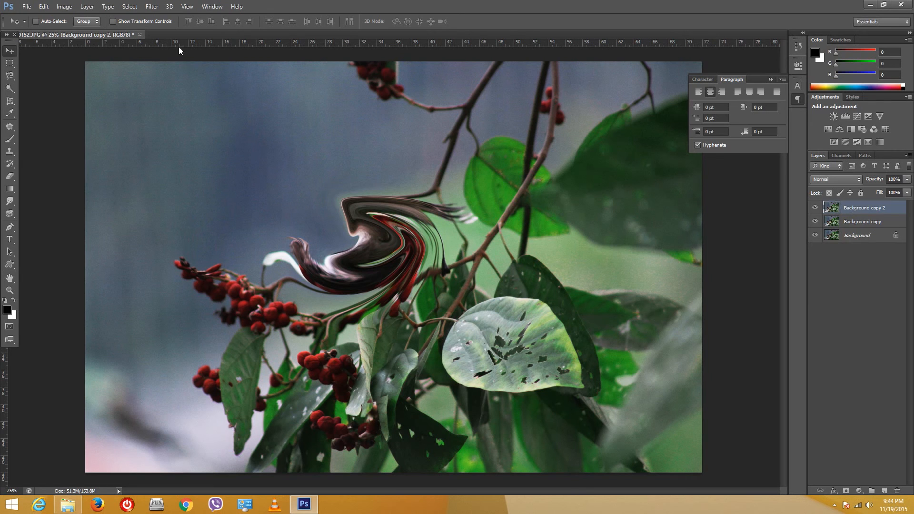
# Apply the Halftone Pattern filter to Background copy 2 with size 7, contrast 17 and the Dot pattern type
pyautogui.click(151, 6)
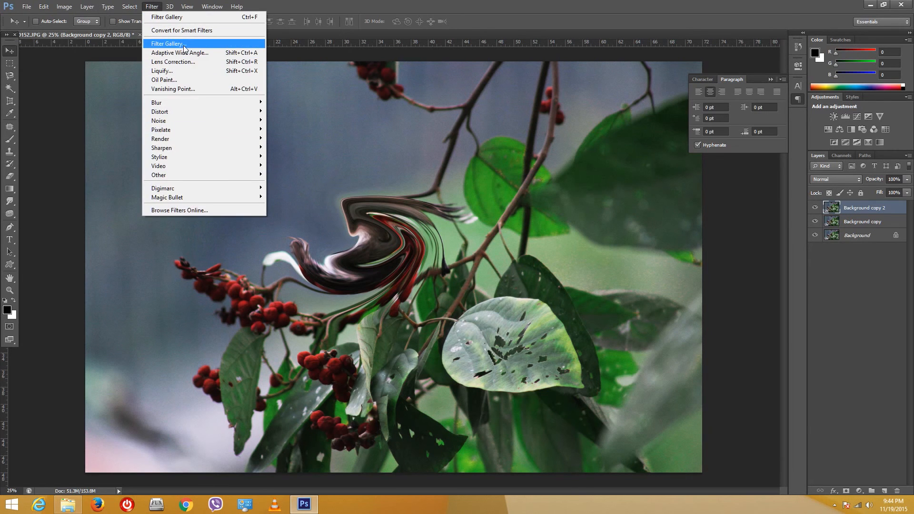
pyautogui.click(169, 44)
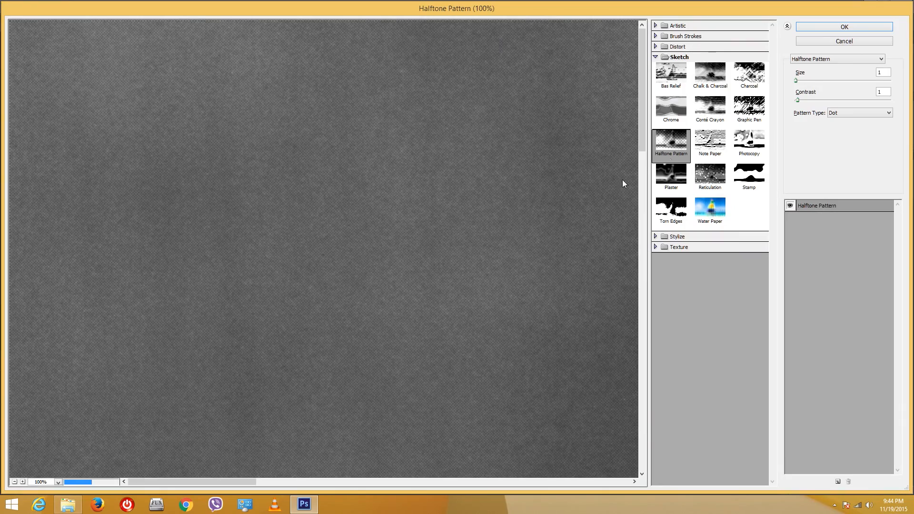
pyautogui.moveTo(428, 300); pyautogui.dragTo(322, 137)
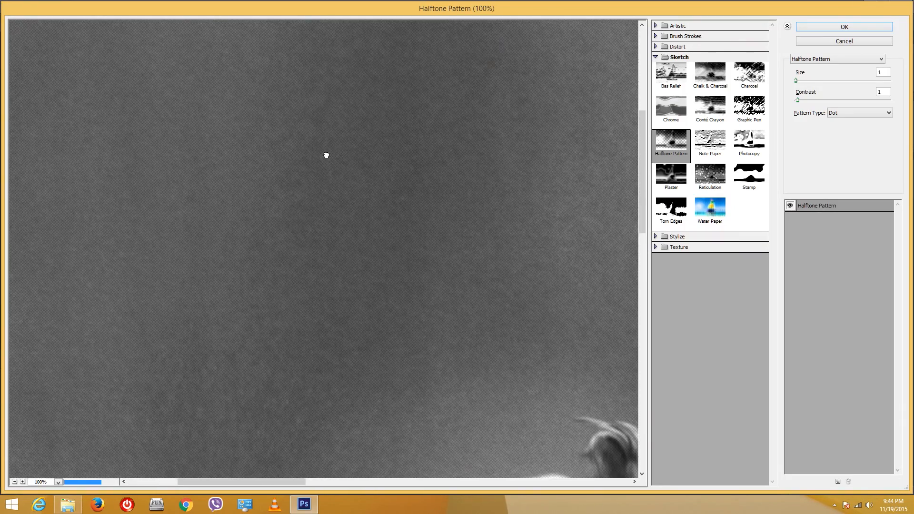
pyautogui.click(14, 481)
pyautogui.click(15, 481)
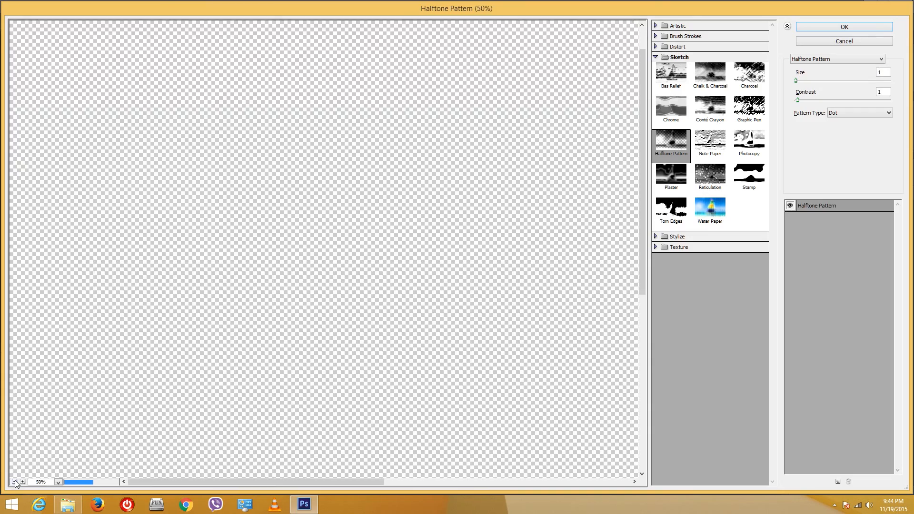
pyautogui.click(15, 481)
pyautogui.click(14, 481)
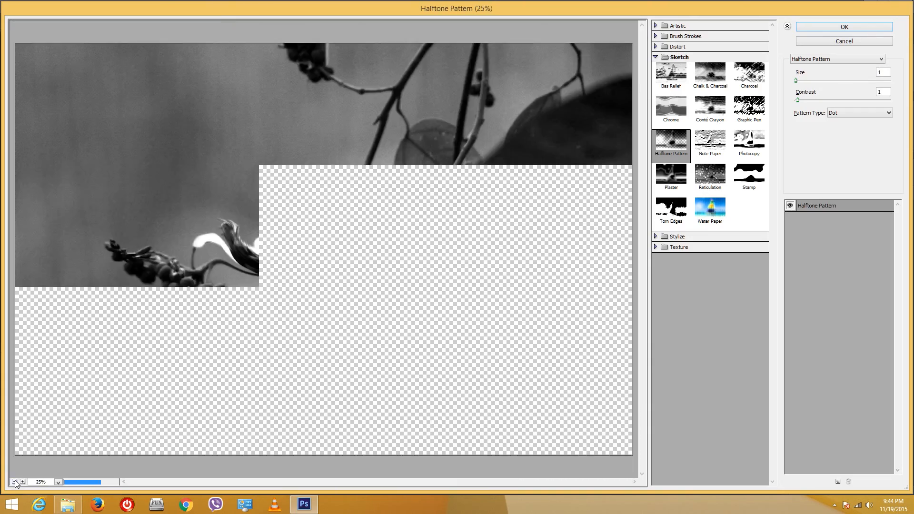
pyautogui.moveTo(810, 77); pyautogui.dragTo(836, 84)
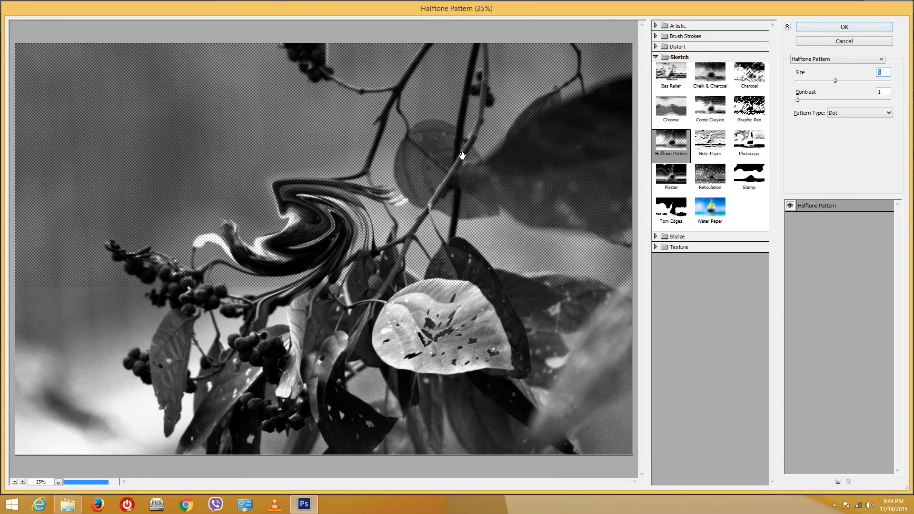
pyautogui.click(848, 81)
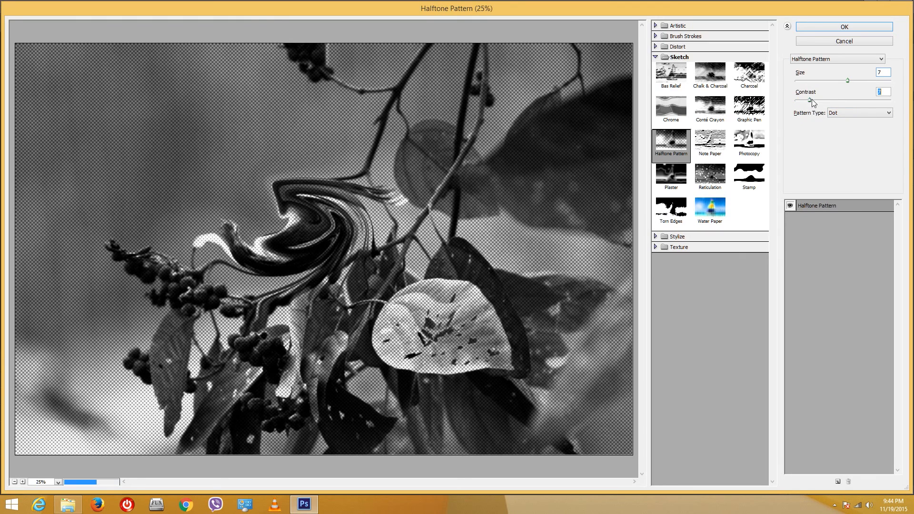
pyautogui.click(830, 101)
pyautogui.moveTo(832, 101); pyautogui.dragTo(830, 101)
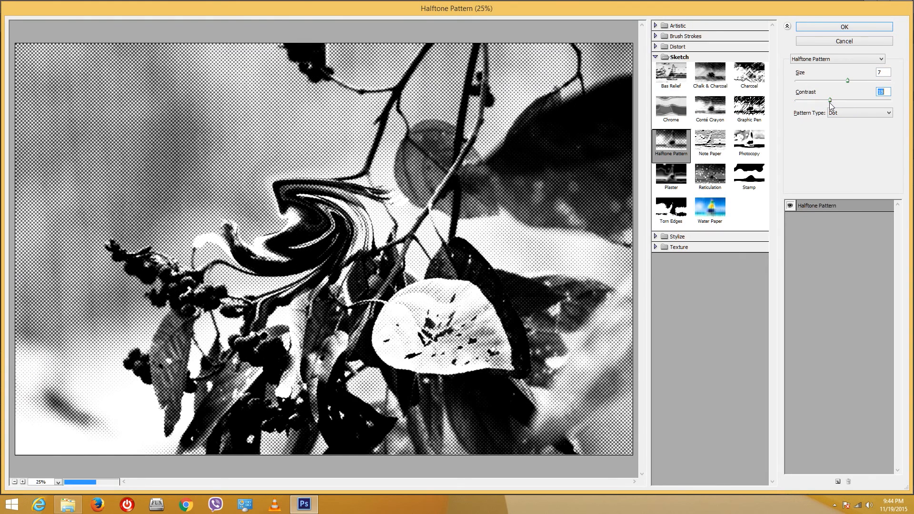
pyautogui.click(847, 28)
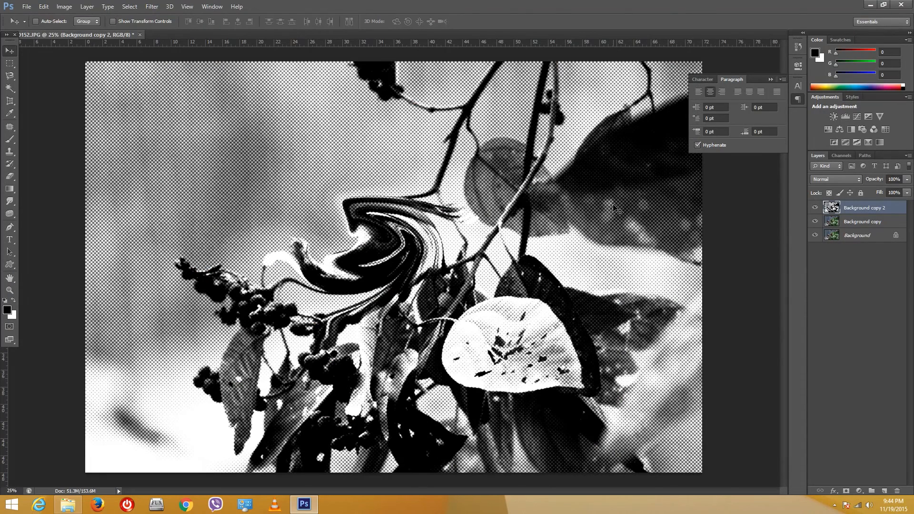
# Hide Background copy 2 and choose the Stamp sketch filter for Background copy, previewing the whole photo
pyautogui.click(813, 208)
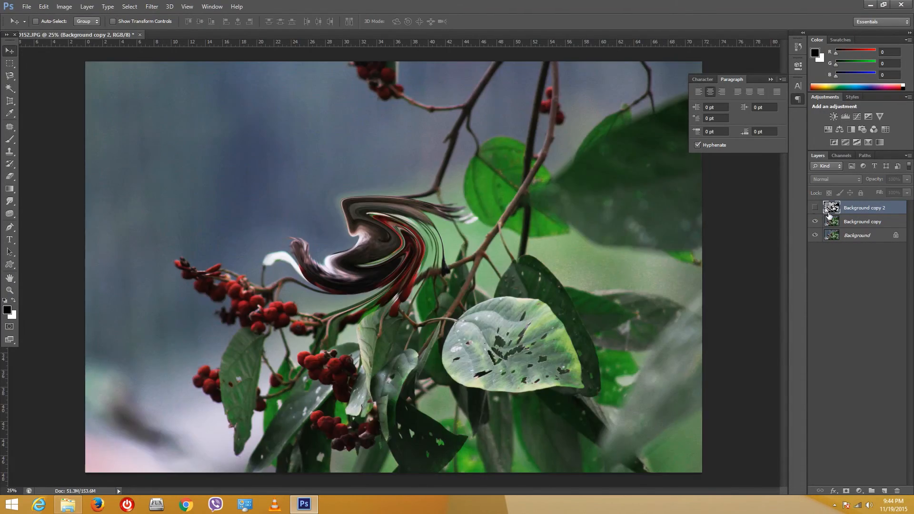
pyautogui.click(844, 223)
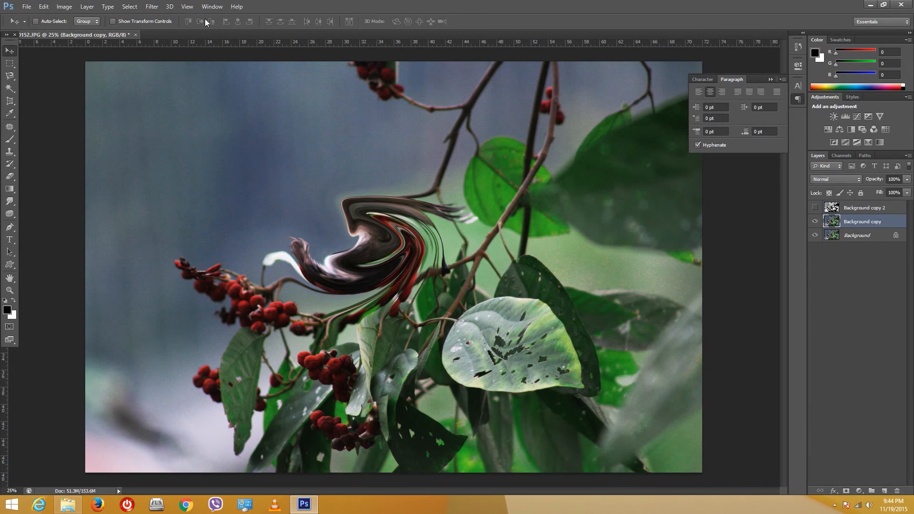
pyautogui.click(151, 6)
pyautogui.click(221, 45)
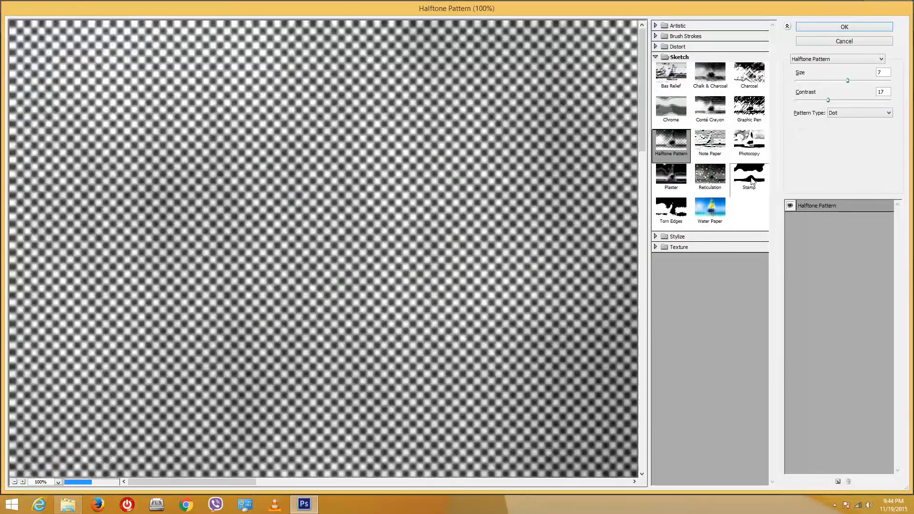
pyautogui.click(750, 179)
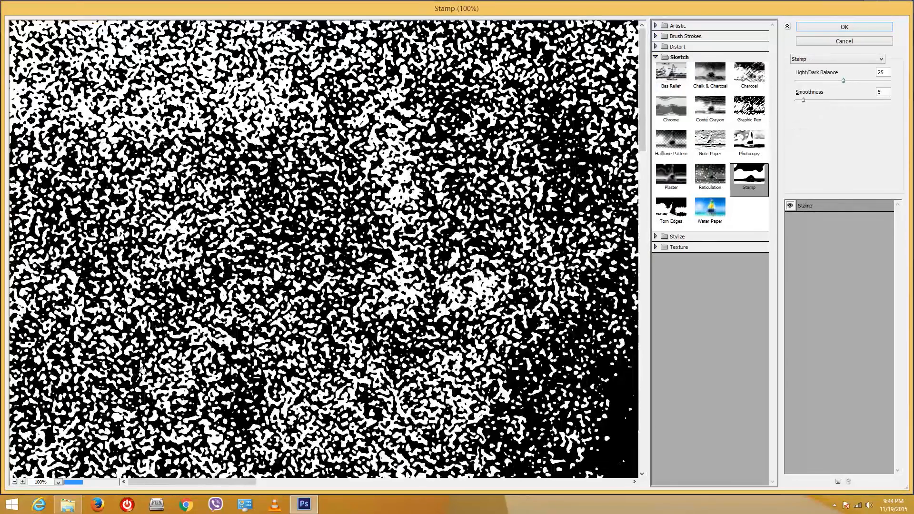
pyautogui.click(15, 482)
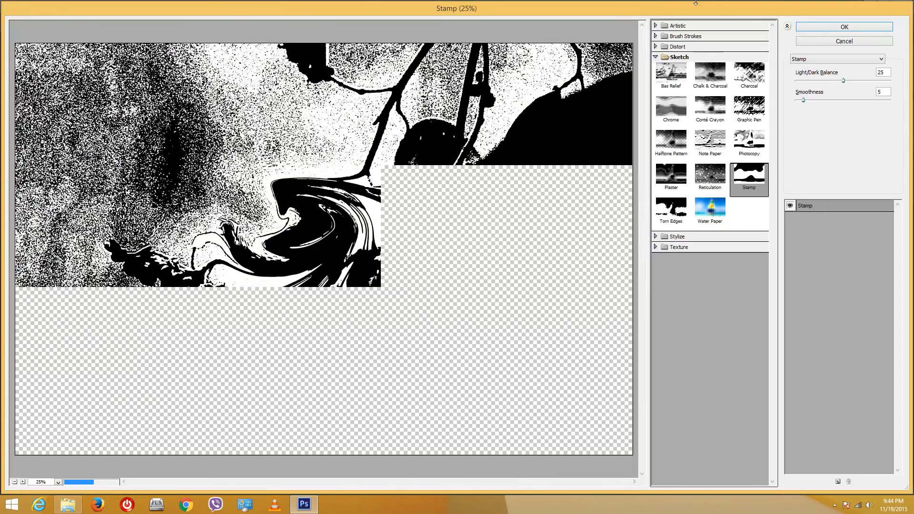
pyautogui.moveTo(695, 2); pyautogui.dragTo(729, 16)
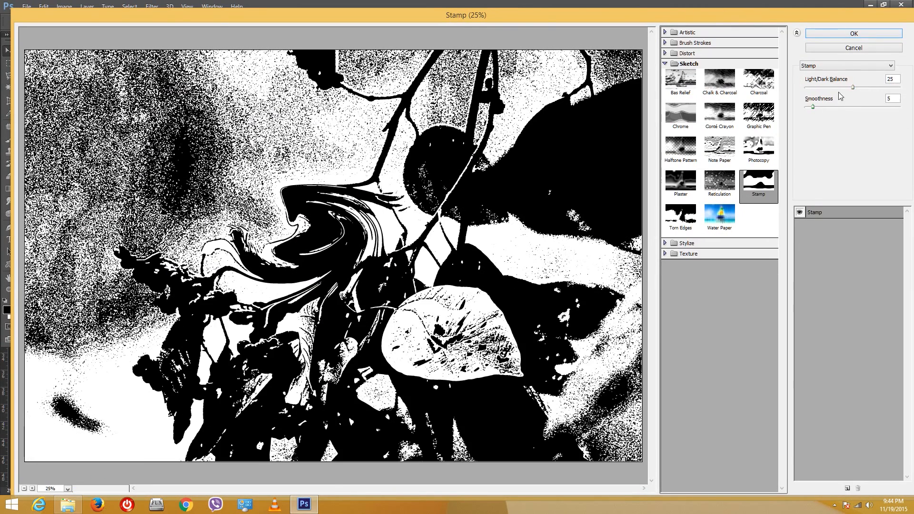
# Apply the Stamp filter to Background copy with light/dark balance 25 and smoothness 22
pyautogui.click(850, 108)
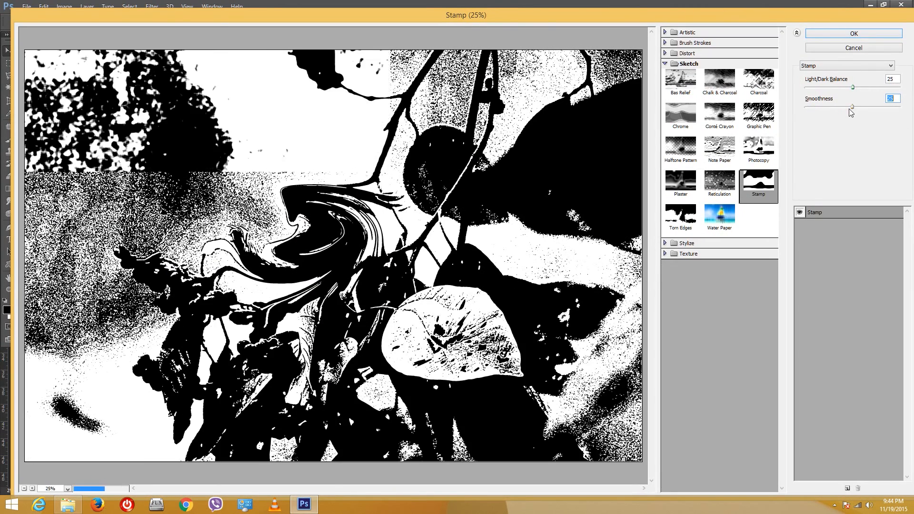
pyautogui.click(815, 108)
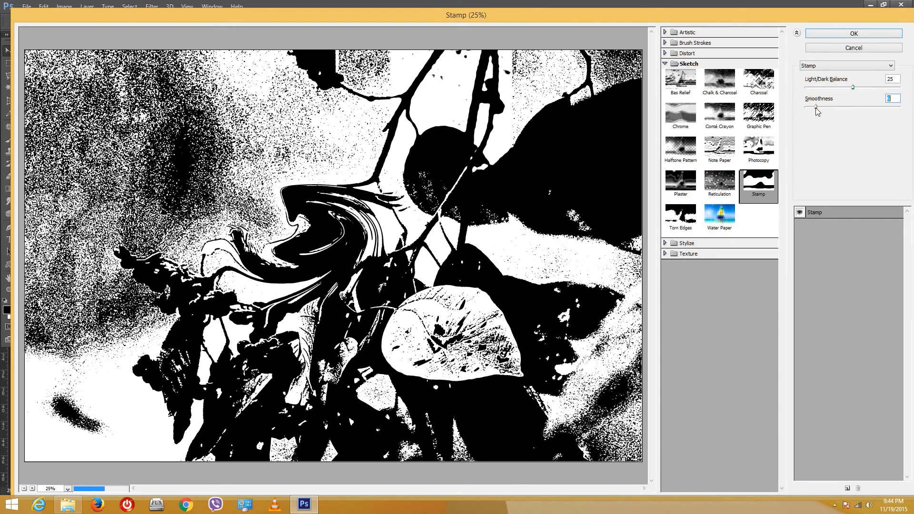
pyautogui.click(846, 108)
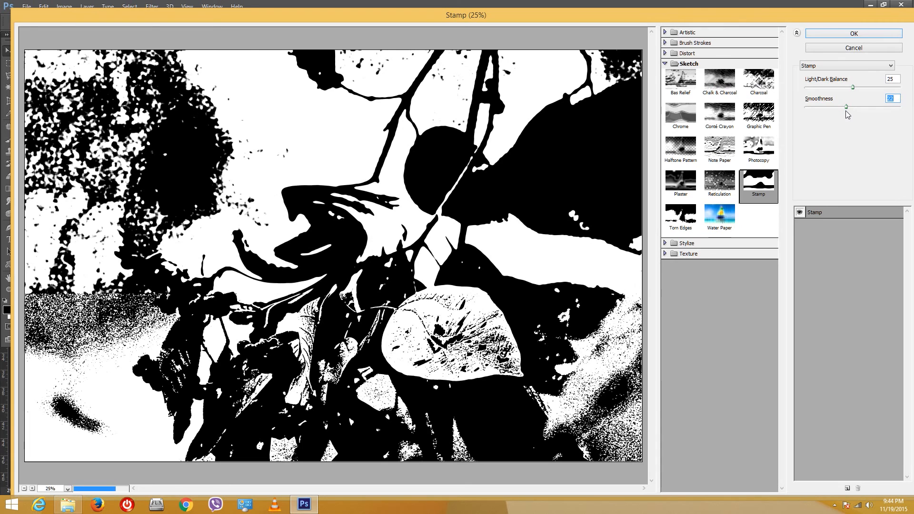
pyautogui.click(855, 34)
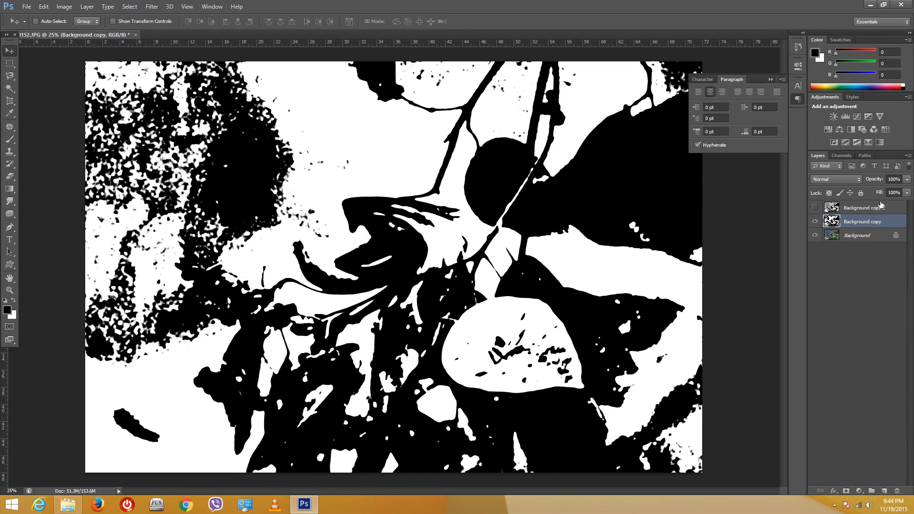
# Try the Multiply and Overlay blend modes on Background copy, and set it to Lighten
pyautogui.click(838, 178)
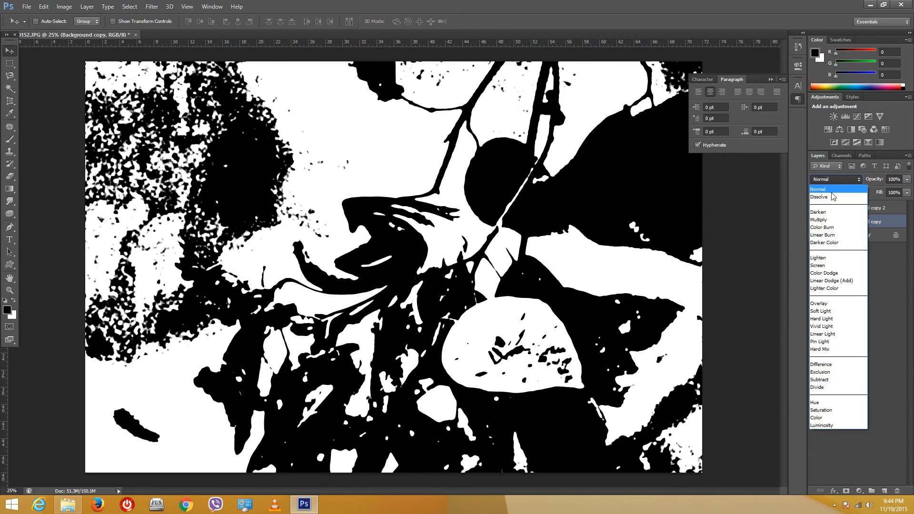
pyautogui.click(830, 215)
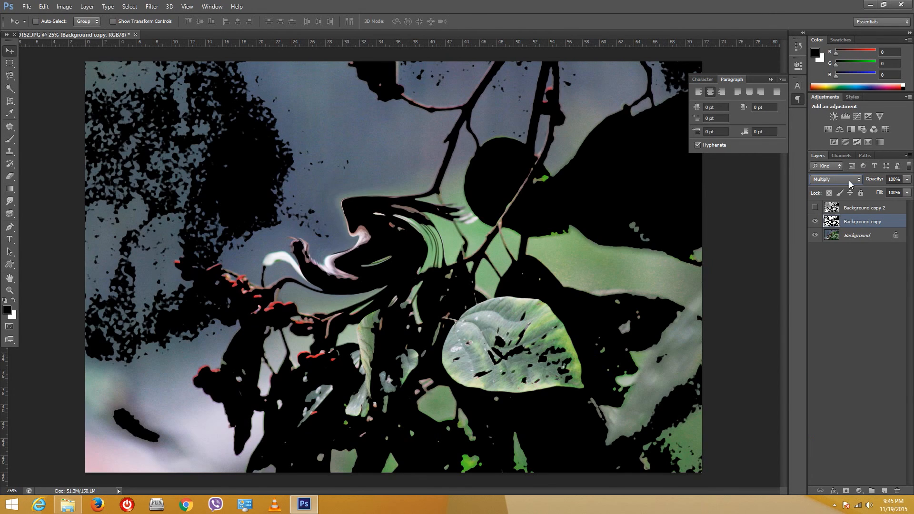
pyautogui.click(850, 185)
pyautogui.click(838, 307)
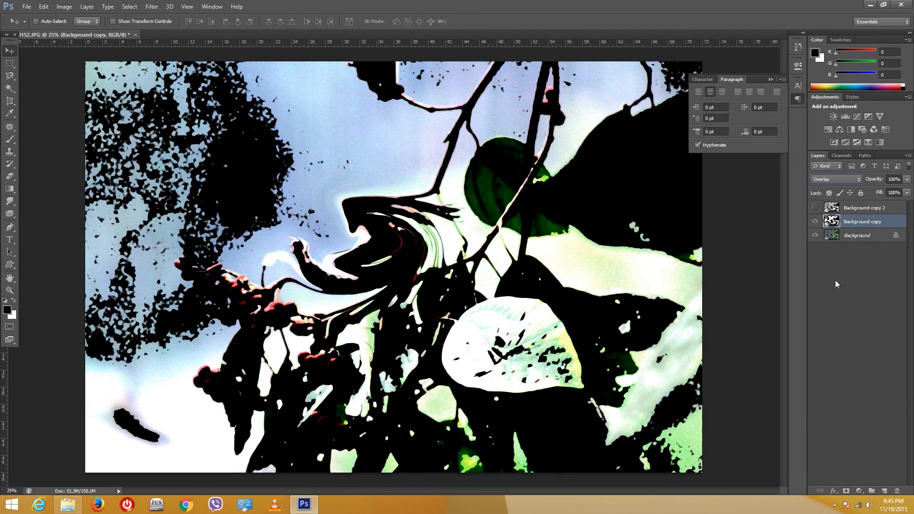
pyautogui.click(847, 180)
pyautogui.click(837, 263)
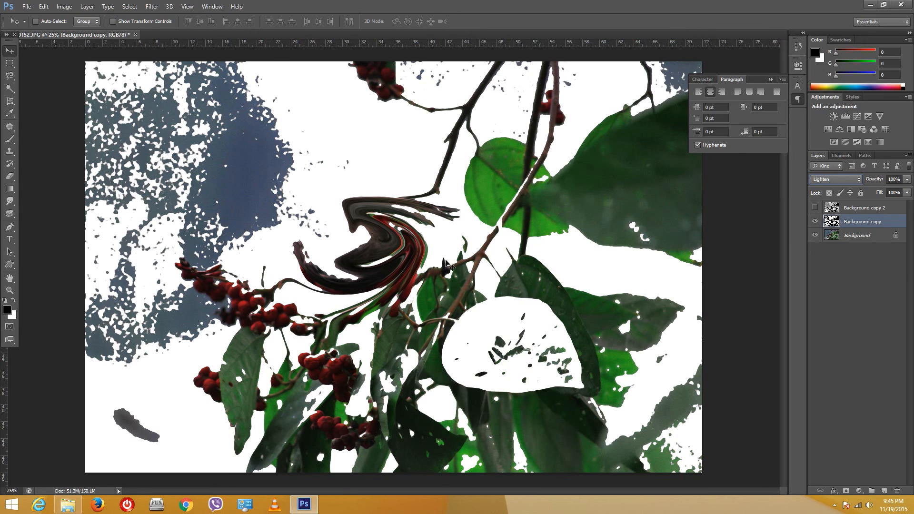
# Hide Background copy, show Background copy 2, and set its blend mode to Darken after trying Multiply and Color Burn
pyautogui.click(815, 222)
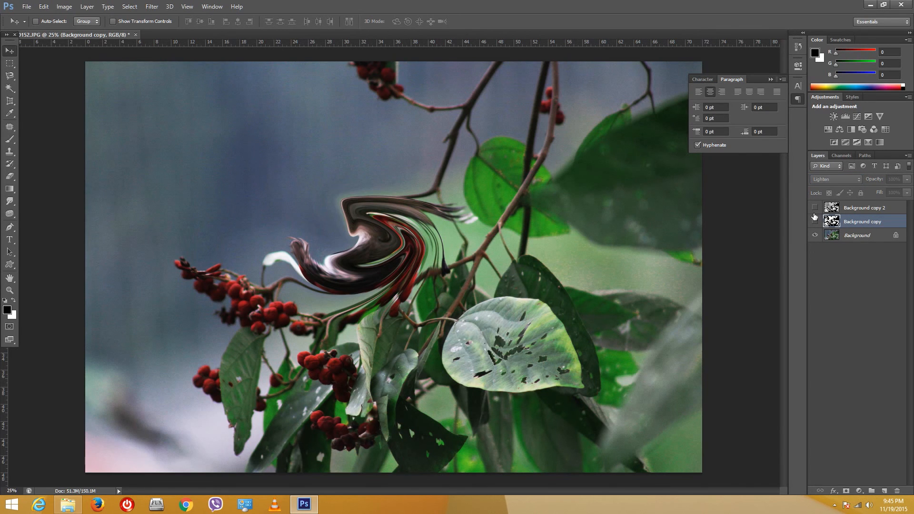
pyautogui.click(816, 207)
pyautogui.click(837, 208)
pyautogui.click(843, 180)
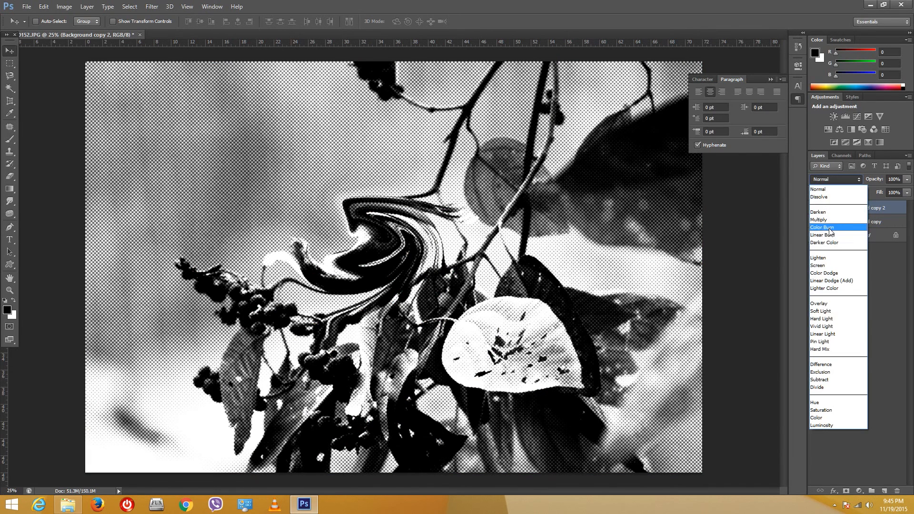
pyautogui.click(835, 222)
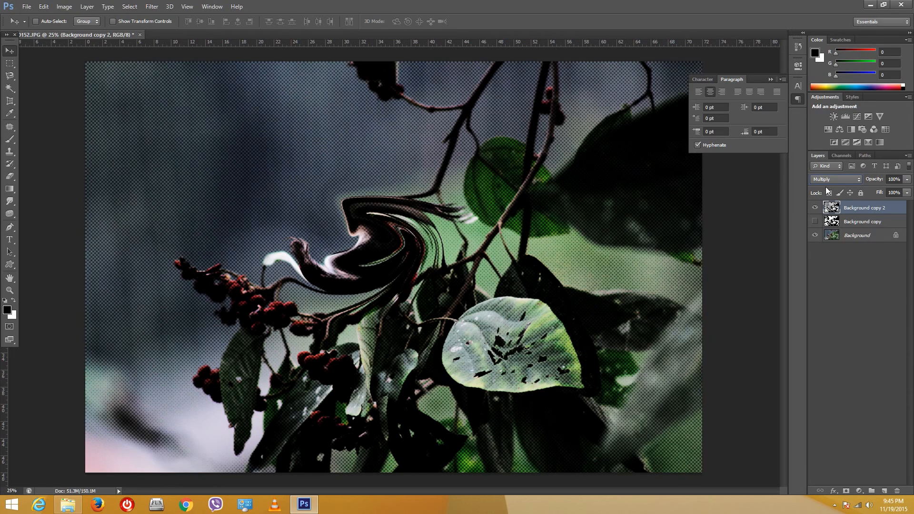
pyautogui.click(835, 179)
pyautogui.click(832, 216)
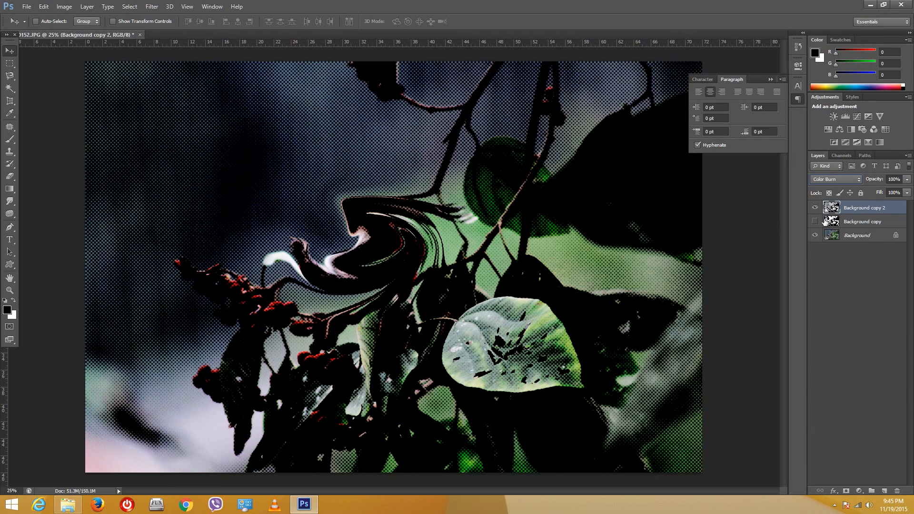
pyautogui.click(838, 179)
pyautogui.click(833, 210)
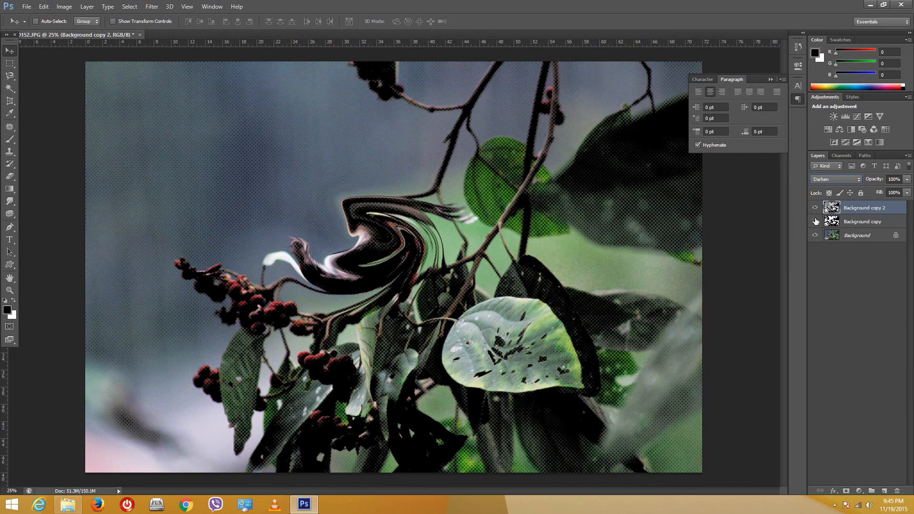
# Show Background copy to view both filtered layers combined, and hide both copy layers
pyautogui.click(815, 223)
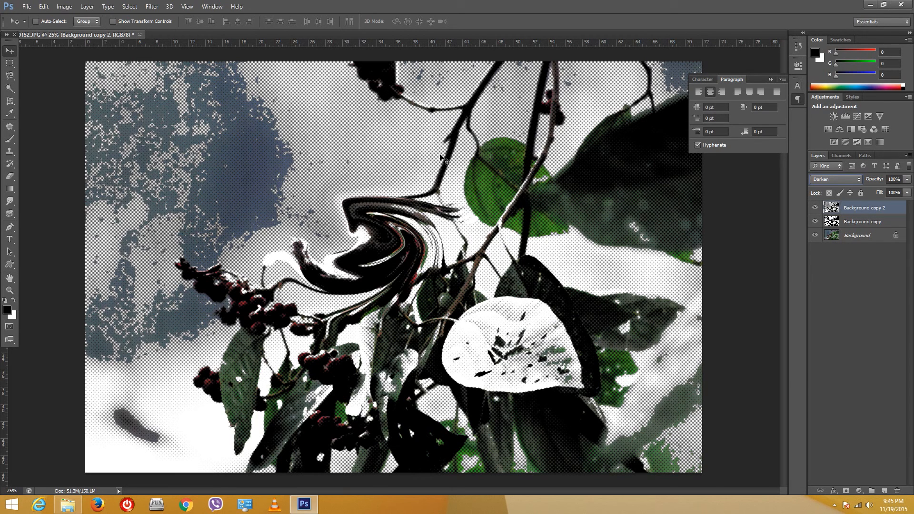
pyautogui.click(771, 79)
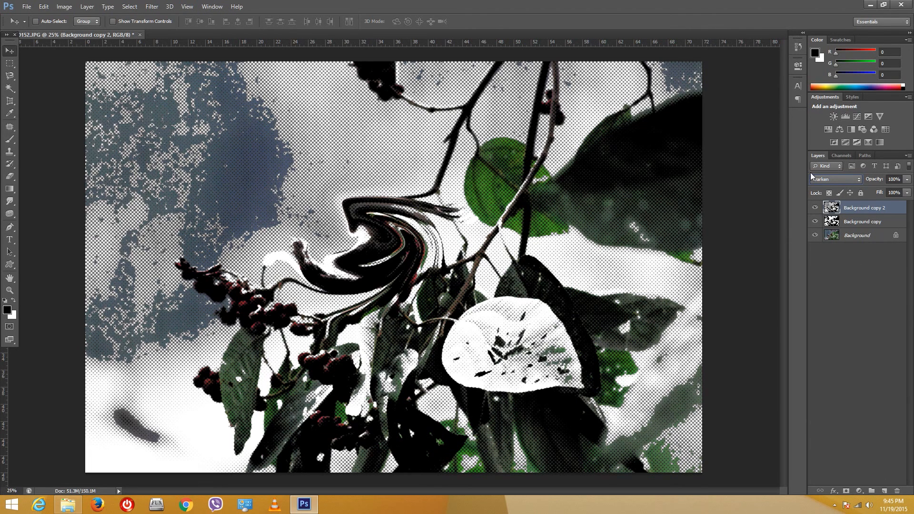
pyautogui.moveTo(813, 213); pyautogui.dragTo(814, 222)
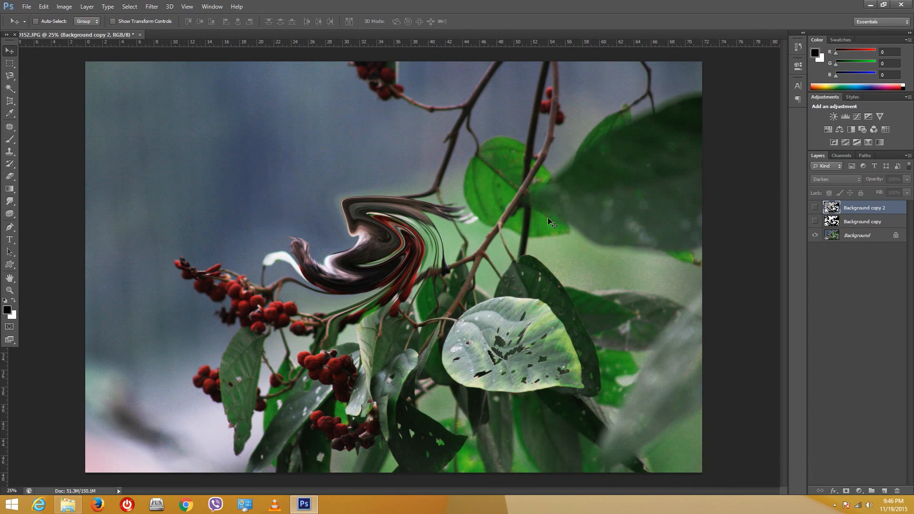
# Examine the Red, Green and Blue channels of the photo individually, and return to the RGB composite
pyautogui.click(844, 156)
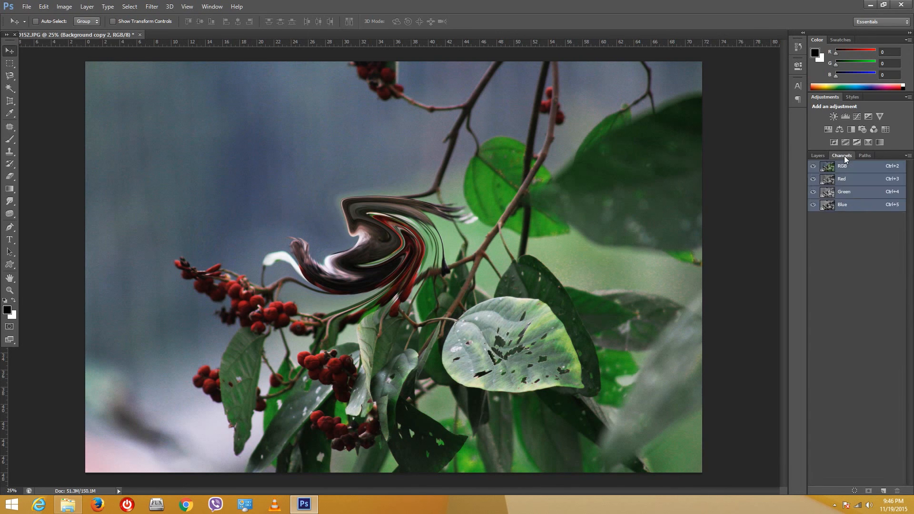
pyautogui.click(841, 180)
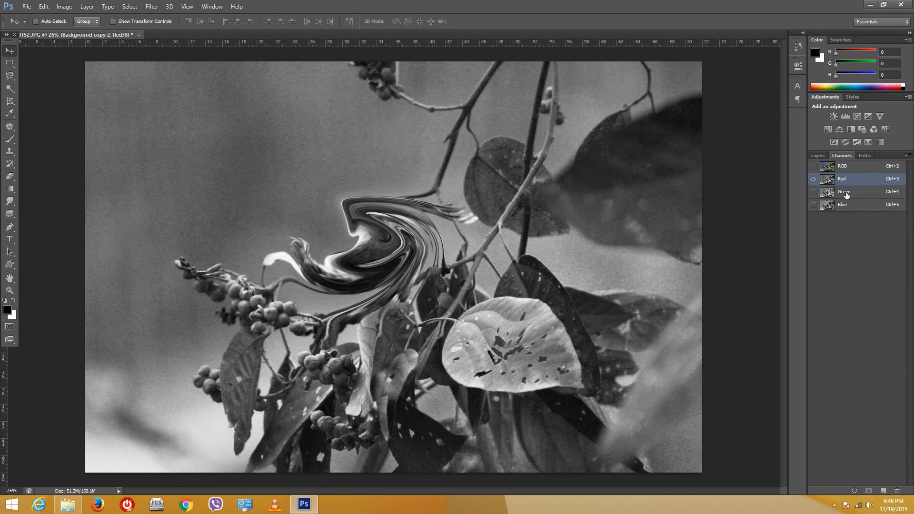
pyautogui.click(845, 193)
pyautogui.click(843, 206)
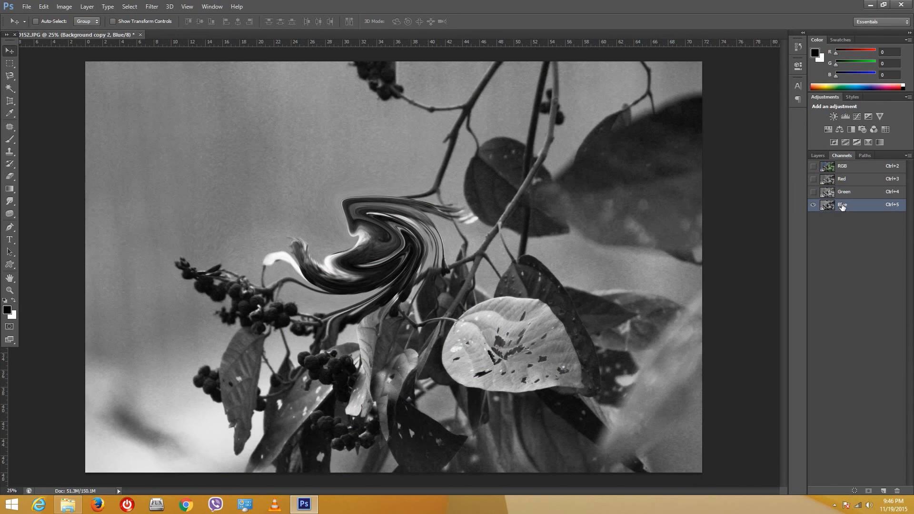
pyautogui.click(845, 194)
pyautogui.click(844, 181)
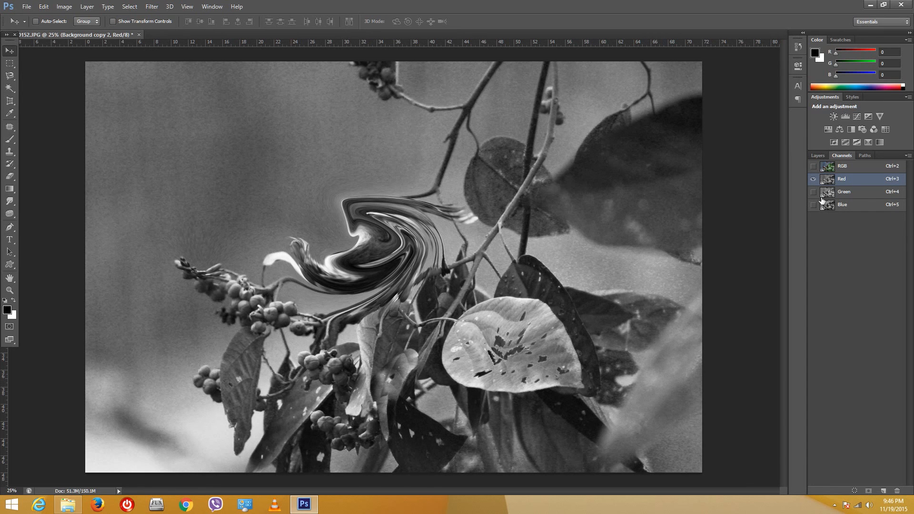
pyautogui.click(851, 197)
pyautogui.click(818, 156)
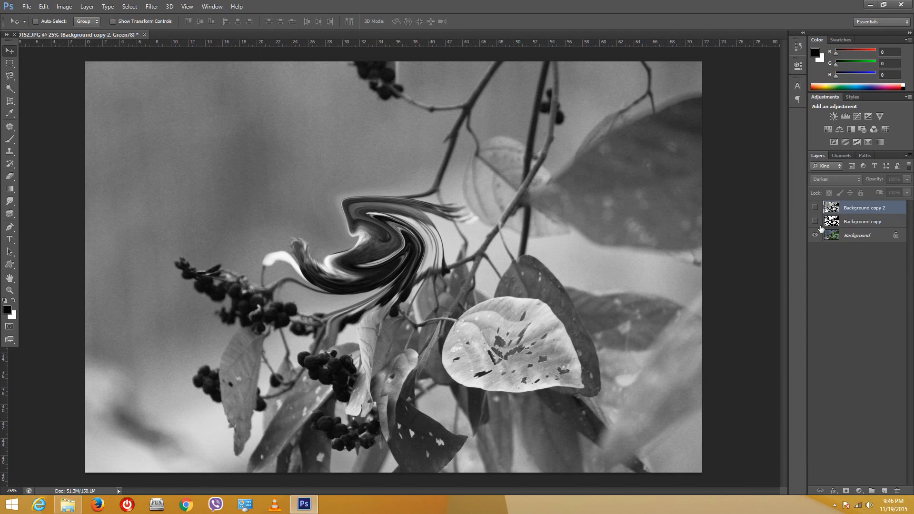
pyautogui.click(840, 156)
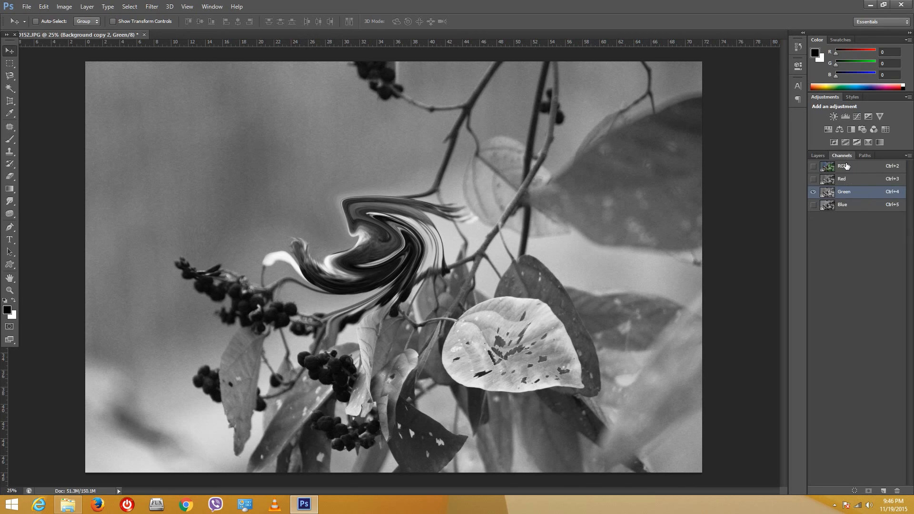
pyautogui.click(846, 167)
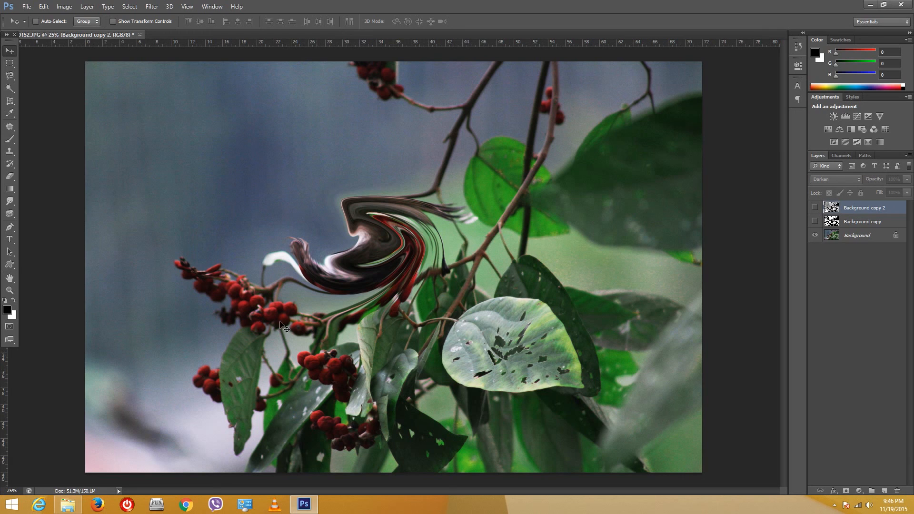
# Save the layered document as IMG_0152.psd in the Pictures folder in Photoshop format with Maximize Compatibility
pyautogui.click(27, 7)
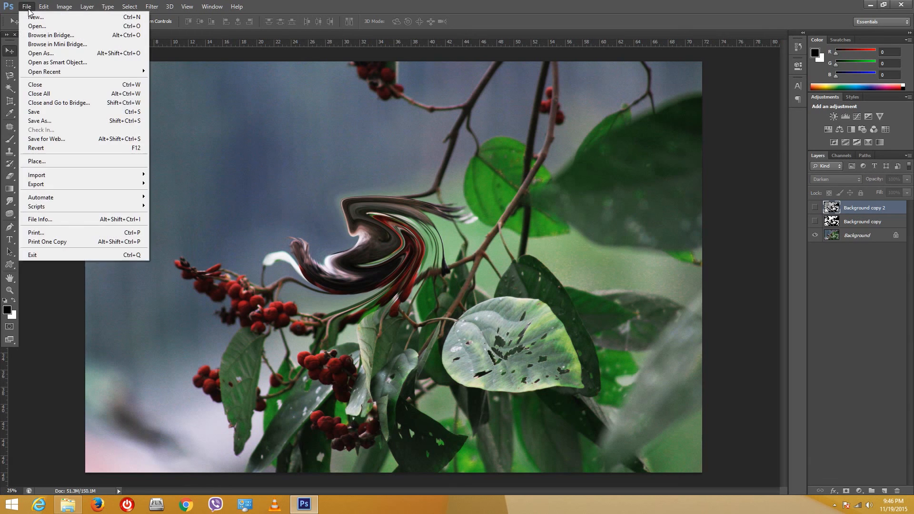
pyautogui.click(60, 122)
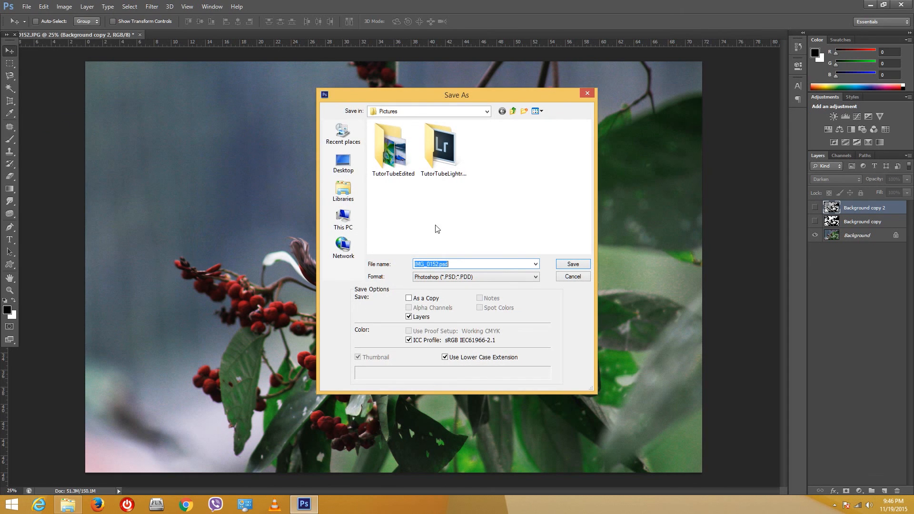
pyautogui.click(424, 277)
pyautogui.click(430, 285)
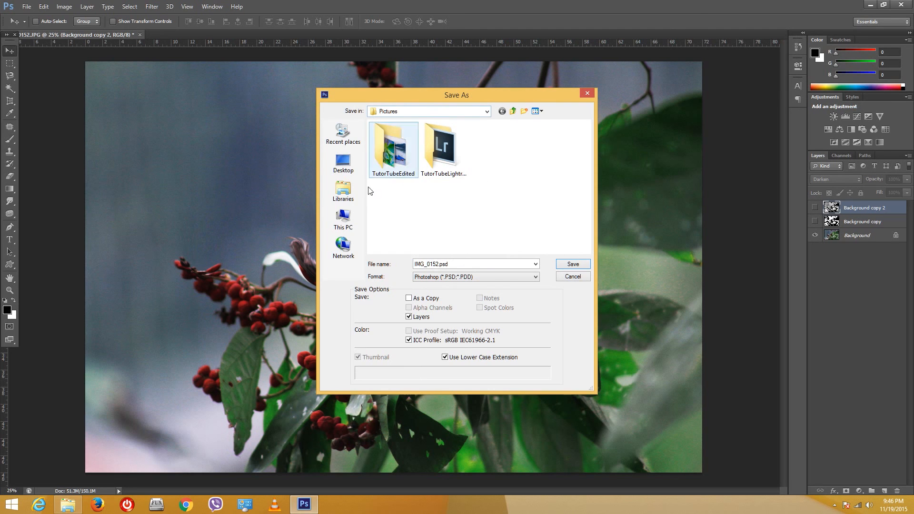
pyautogui.click(569, 265)
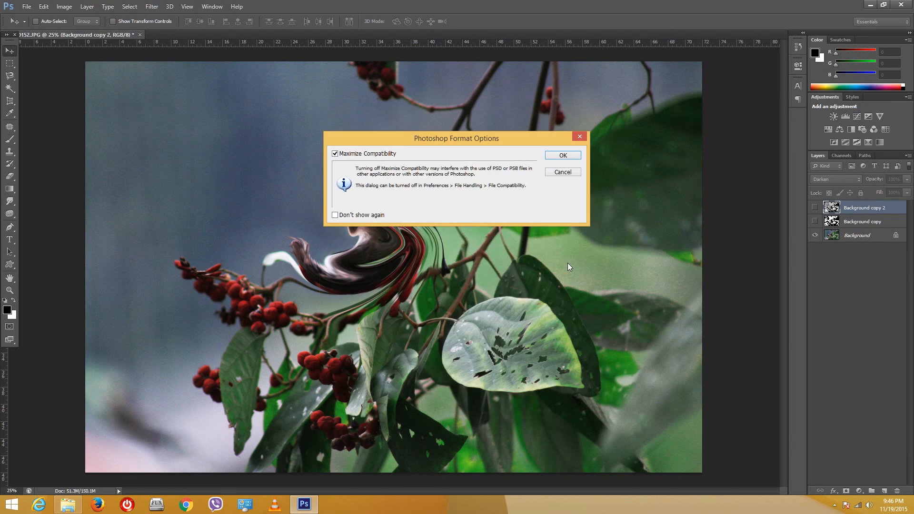
pyautogui.click(549, 155)
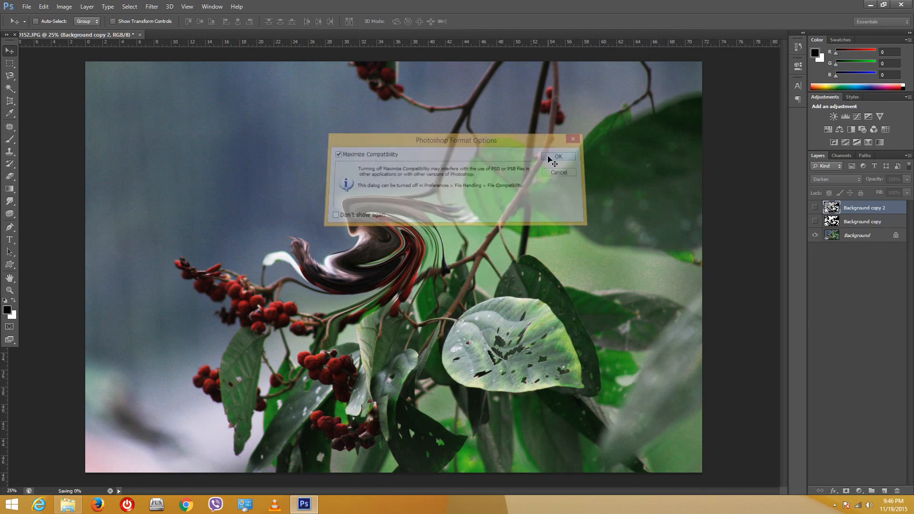
# Try to start another Save As while the PSD is still being saved
pyautogui.click(26, 6)
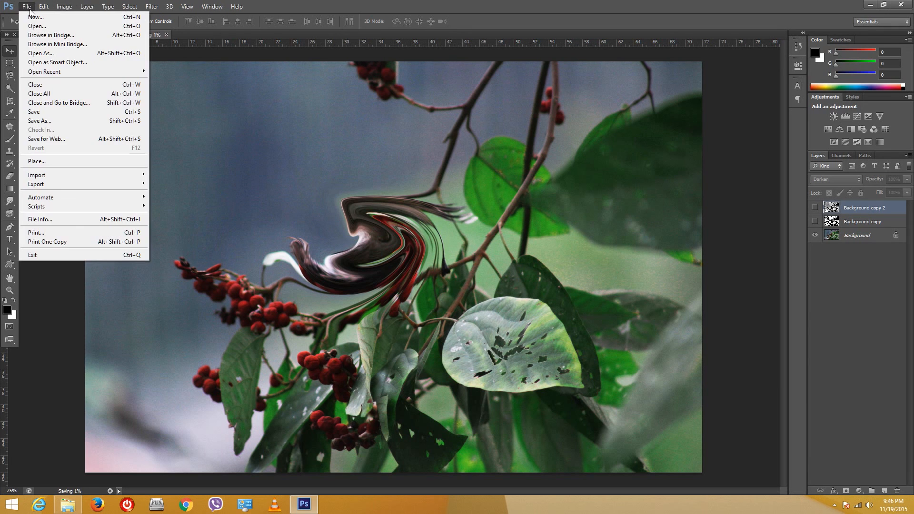
pyautogui.click(67, 124)
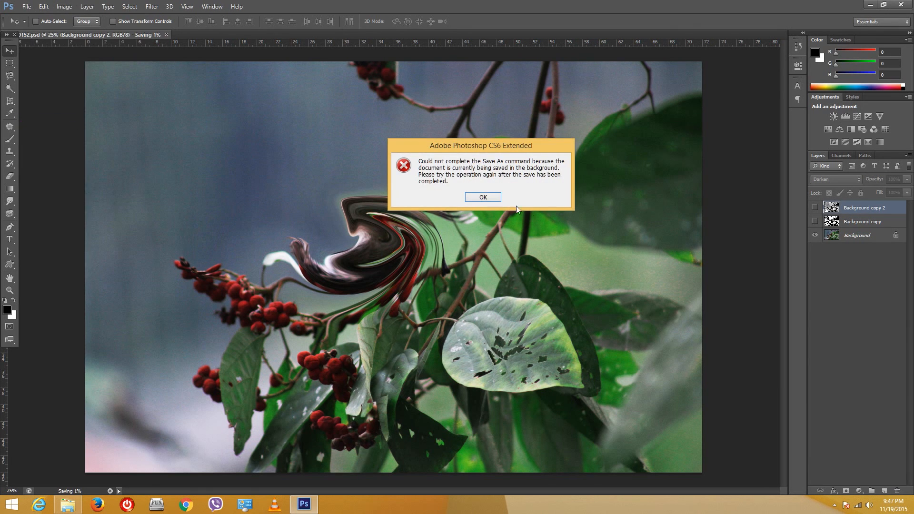
pyautogui.click(491, 197)
# Select the Background layer and start a JPEG save in the Pictures folder, declining to overwrite IMG_0152.JPG
pyautogui.click(849, 235)
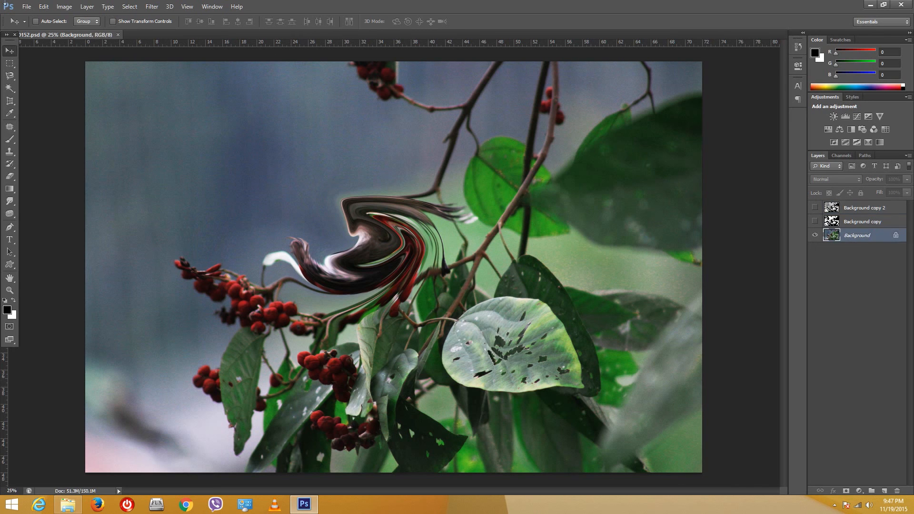
pyautogui.click(27, 7)
pyautogui.click(69, 125)
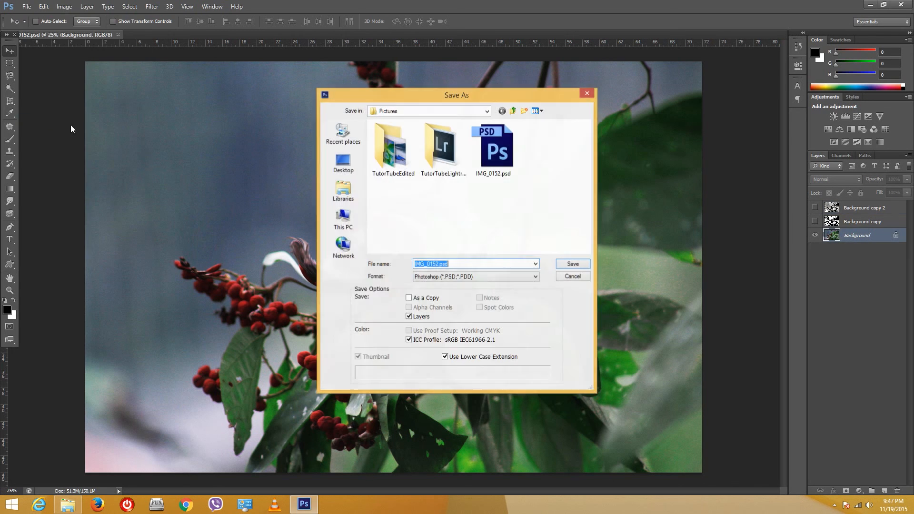
pyautogui.click(481, 277)
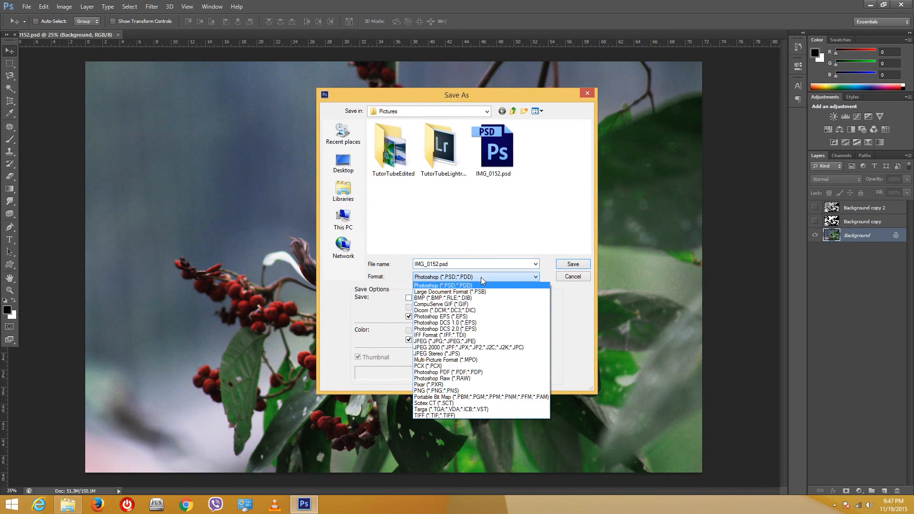
pyautogui.click(470, 342)
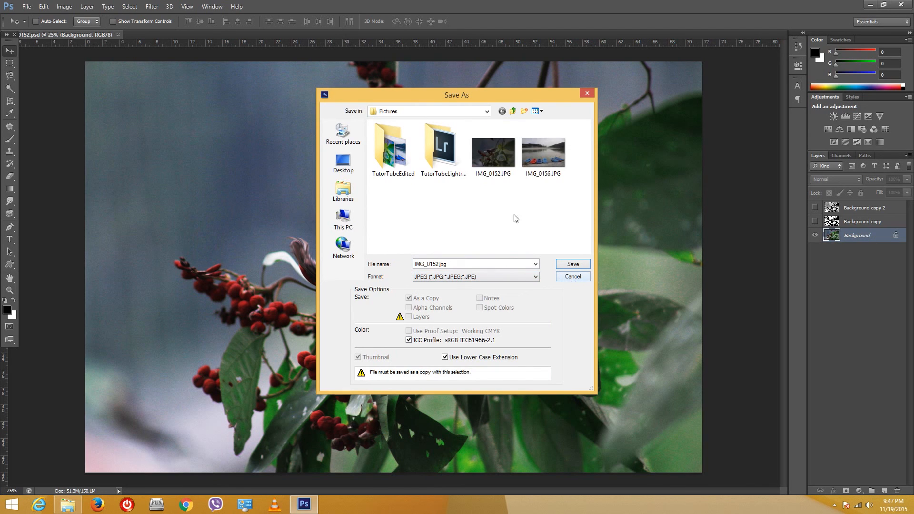
pyautogui.click(576, 265)
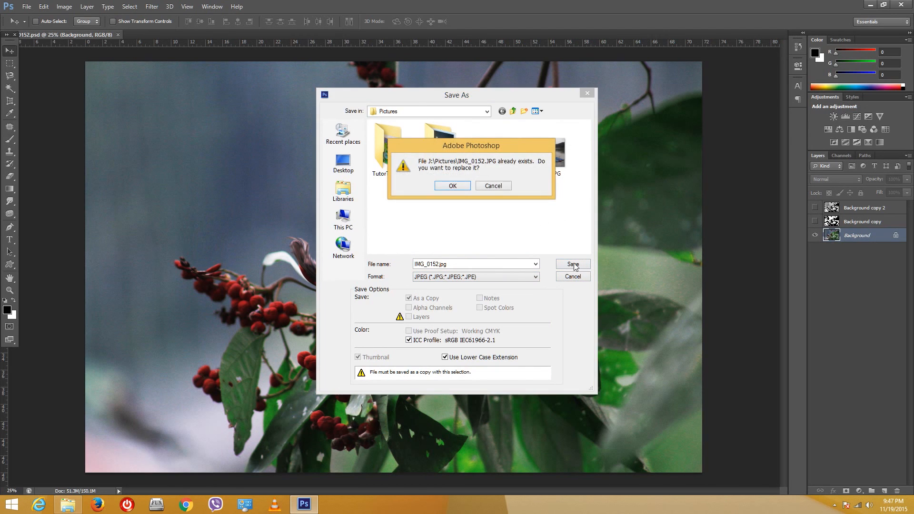
pyautogui.click(482, 187)
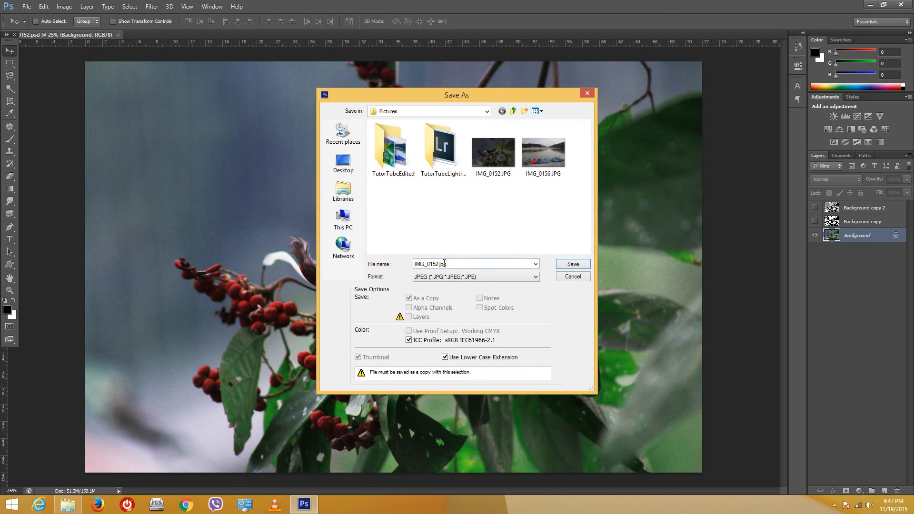
# Name the JPEG copy IMG_0152_edted.jpg and save it at medium quality in progressive format
pyautogui.doubleClick(437, 264)
pyautogui.click(438, 263)
pyautogui.write('_edted')
pyautogui.click(566, 267)
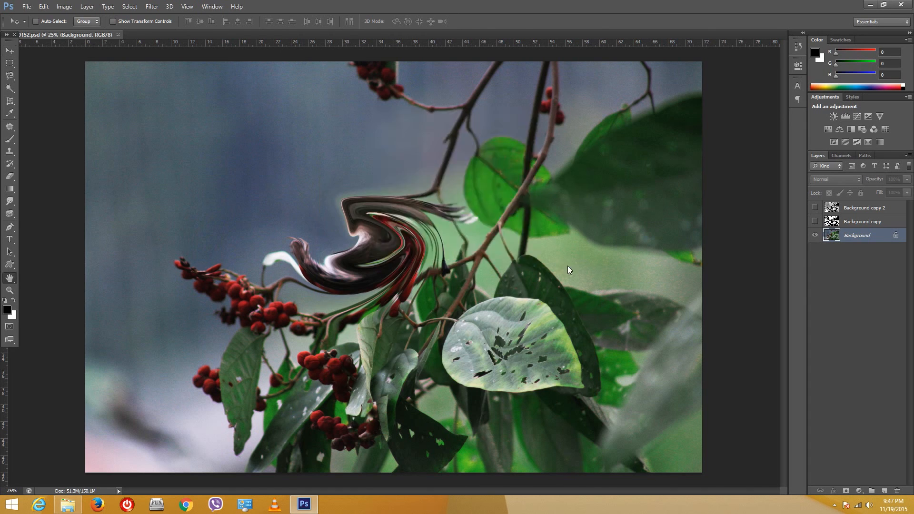
pyautogui.moveTo(424, 182); pyautogui.dragTo(441, 183)
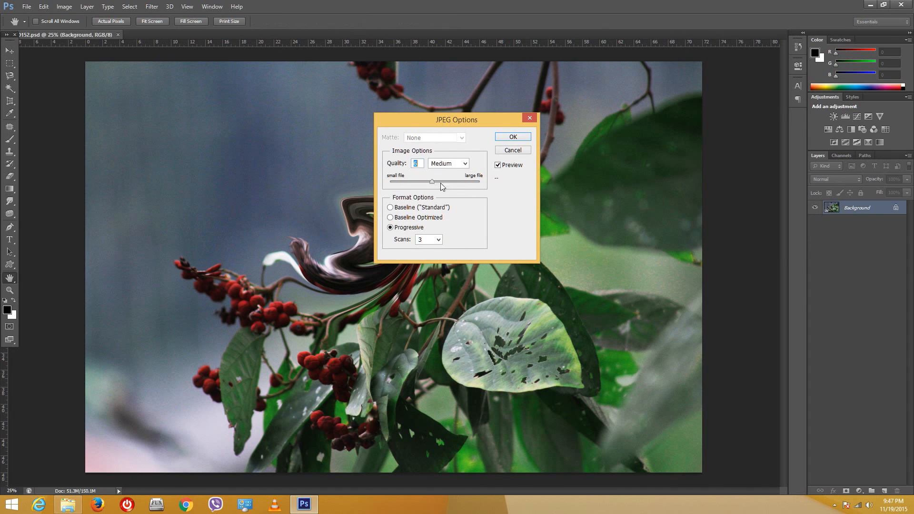
pyautogui.click(509, 138)
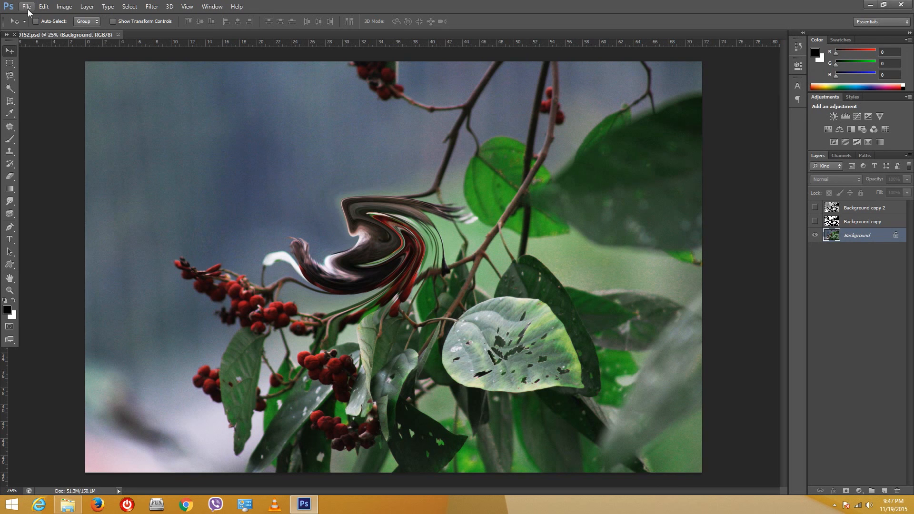
# Open the photo in Save for Web and fit the whole image in the optimized preview
pyautogui.click(27, 7)
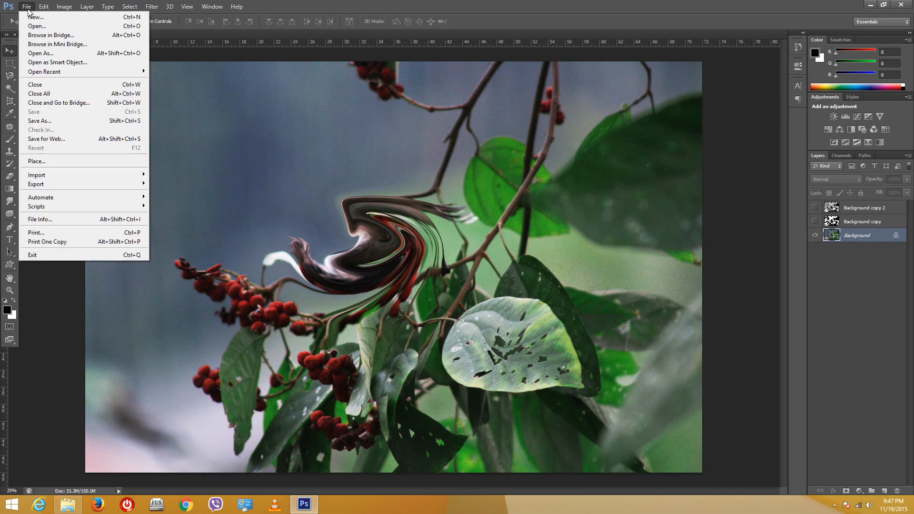
pyautogui.click(47, 138)
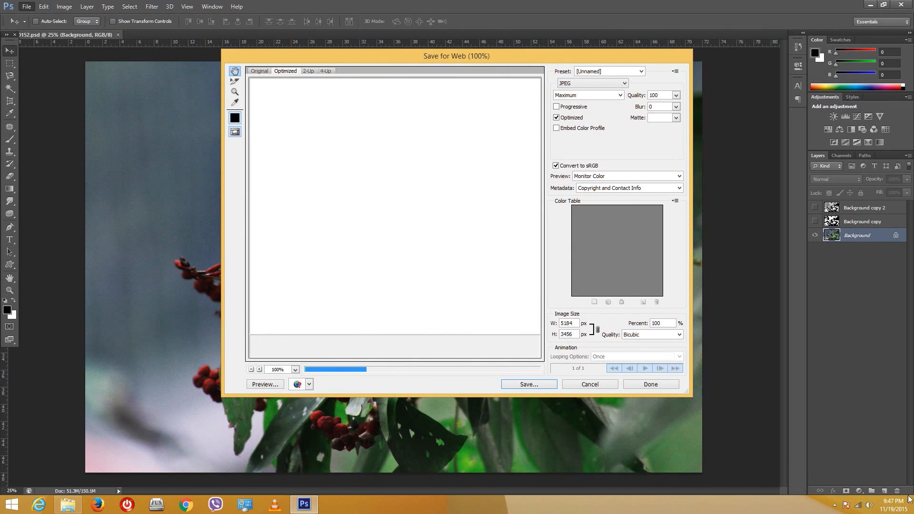
pyautogui.click(894, 505)
pyautogui.moveTo(527, 53); pyautogui.dragTo(448, 53)
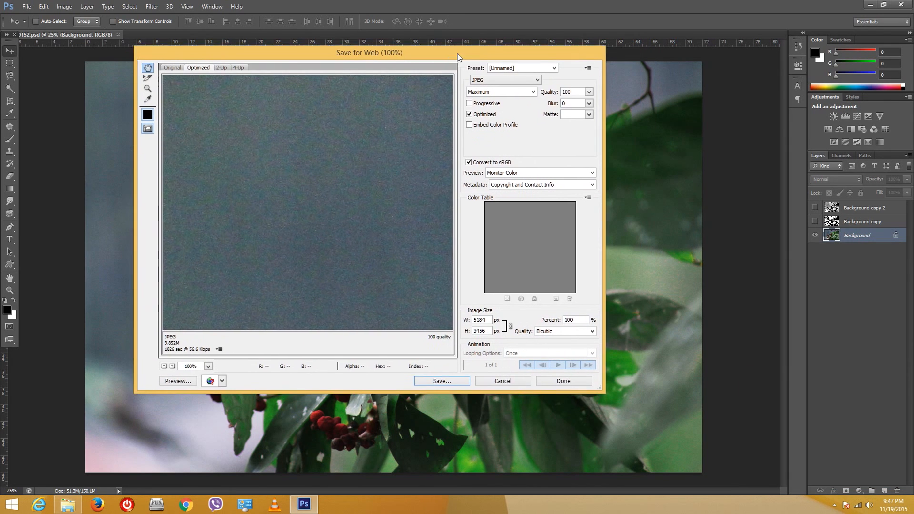
pyautogui.click(166, 364)
pyautogui.click(167, 363)
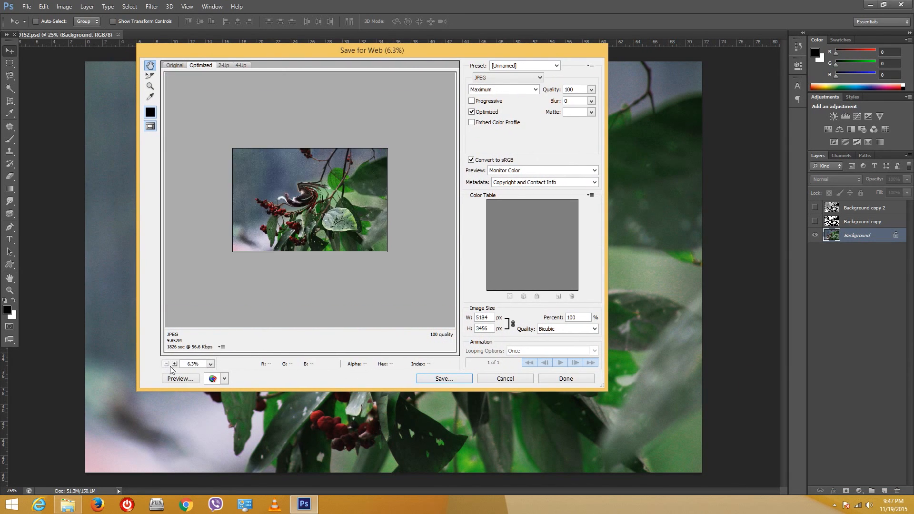
pyautogui.click(175, 364)
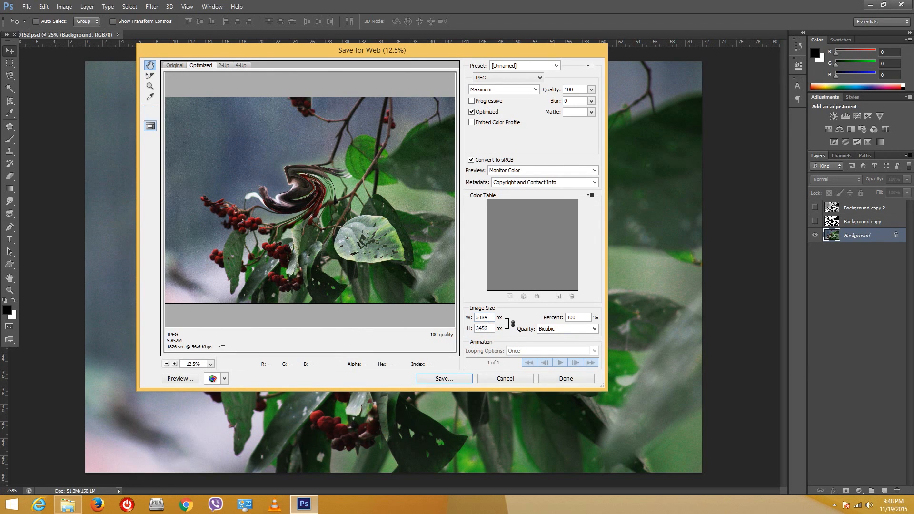
# Set the web export width to 1024 px with proportional height, and enlarge the preview to 66.7%
pyautogui.moveTo(489, 318); pyautogui.dragTo(428, 301)
pyautogui.write('102')
pyautogui.click(389, 272)
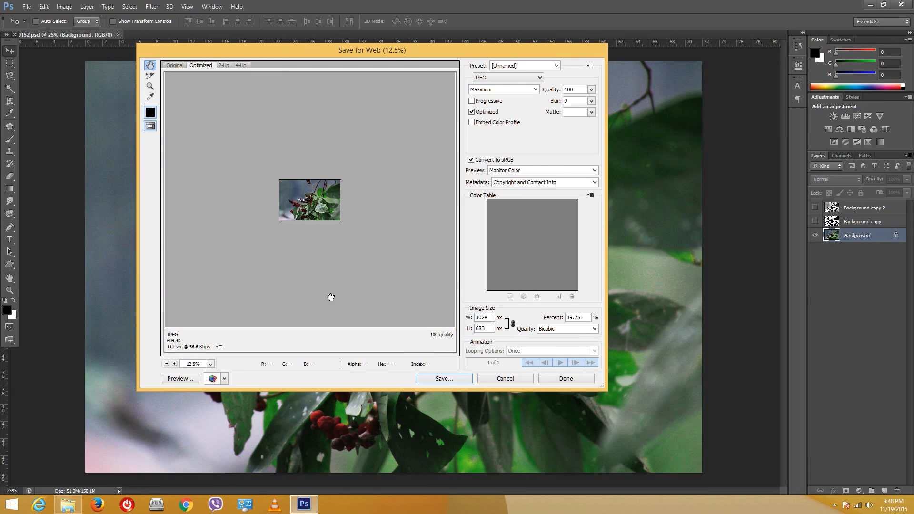
pyautogui.click(175, 364)
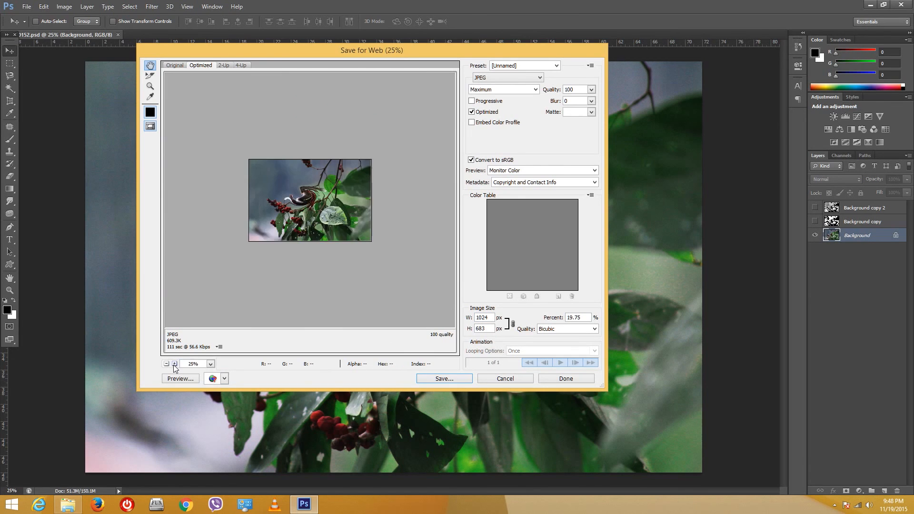
pyautogui.click(174, 364)
pyautogui.click(174, 364)
pyautogui.click(174, 363)
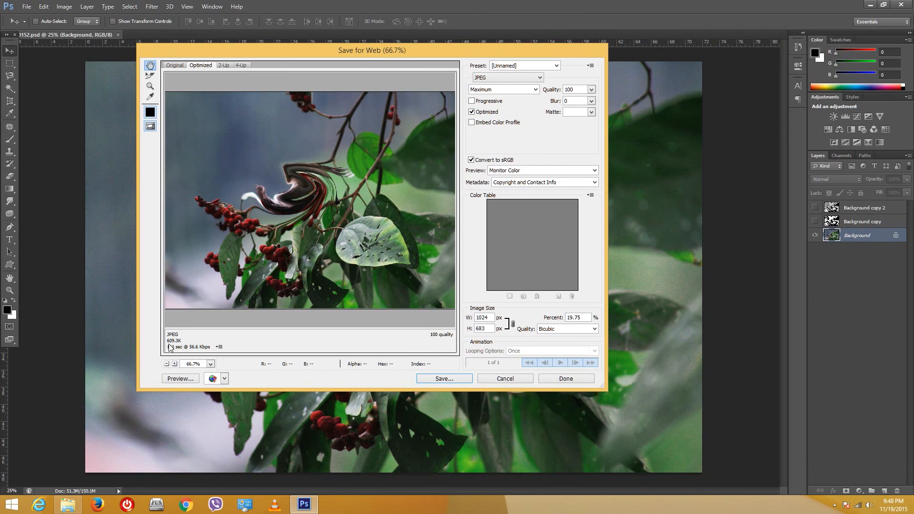
# Lower the JPEG quality to 49 and down to 0, and magnify the preview to 1600% to examine compression artifacts
pyautogui.click(591, 89)
pyautogui.moveTo(591, 101); pyautogui.dragTo(568, 108)
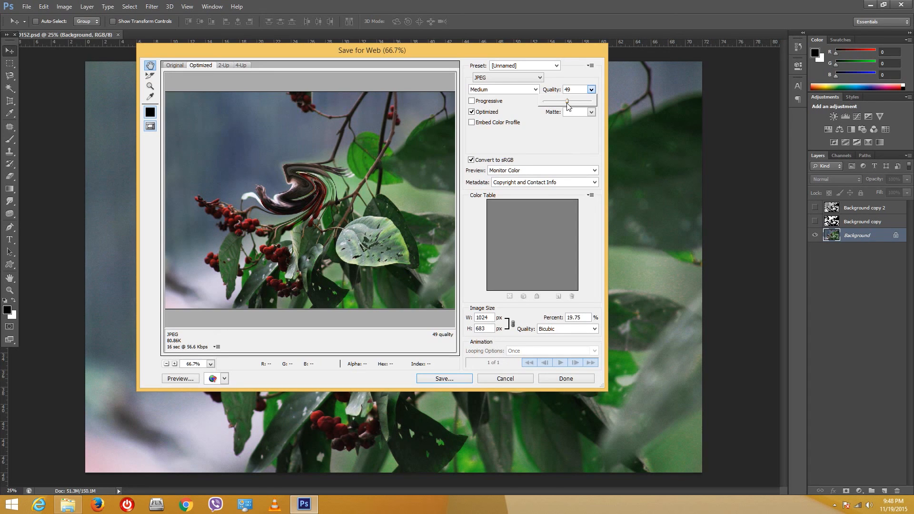
pyautogui.moveTo(568, 106); pyautogui.dragTo(542, 106)
pyautogui.keyDown('ctrl'); pyautogui.click(304, 160); pyautogui.keyUp('ctrl')
pyautogui.keyDown('ctrl'); pyautogui.click(306, 157); pyautogui.keyUp('ctrl')
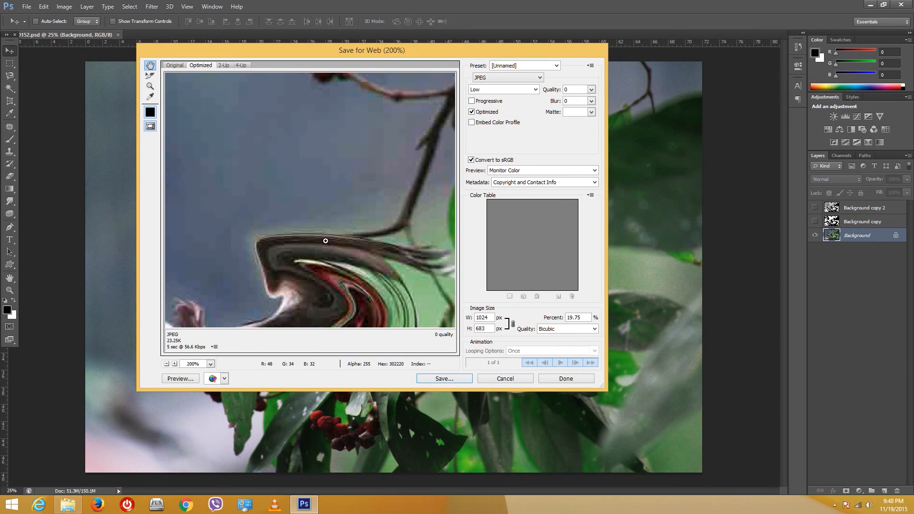
pyautogui.keyDown('ctrl'); pyautogui.click(326, 241); pyautogui.keyUp('ctrl')
pyautogui.keyDown('ctrl'); pyautogui.click(315, 147); pyautogui.keyUp('ctrl')
pyautogui.keyDown('ctrl'); pyautogui.click(316, 147); pyautogui.keyUp('ctrl')
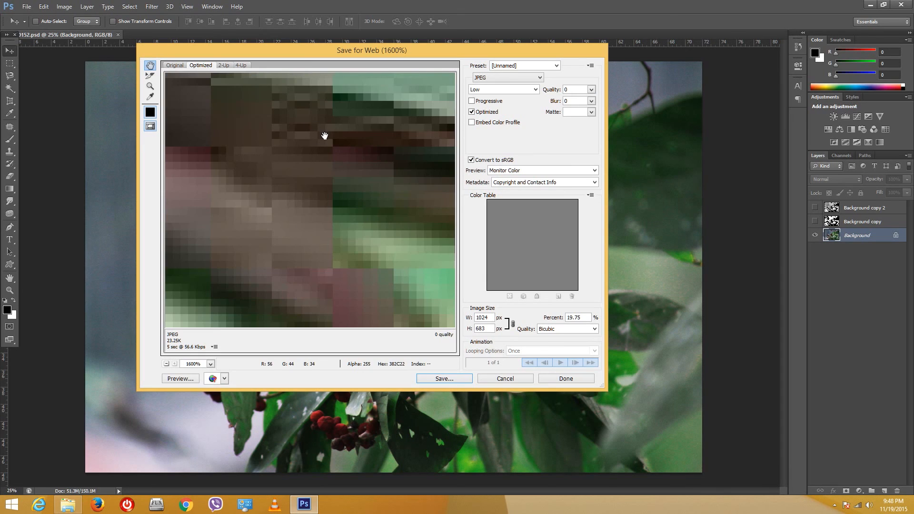
# Set the JPEG quality to 72, inspect the pixels up close, and return the preview to 50%
pyautogui.click(591, 90)
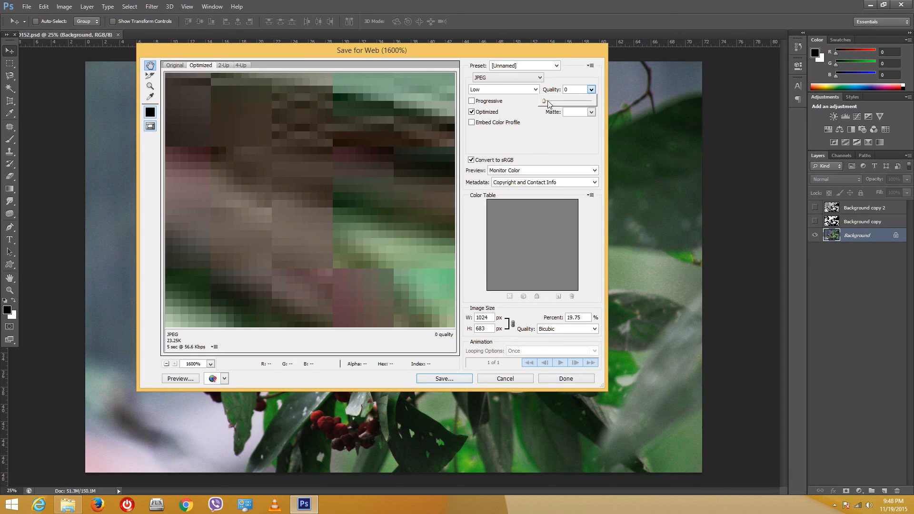
pyautogui.moveTo(547, 101); pyautogui.dragTo(577, 102)
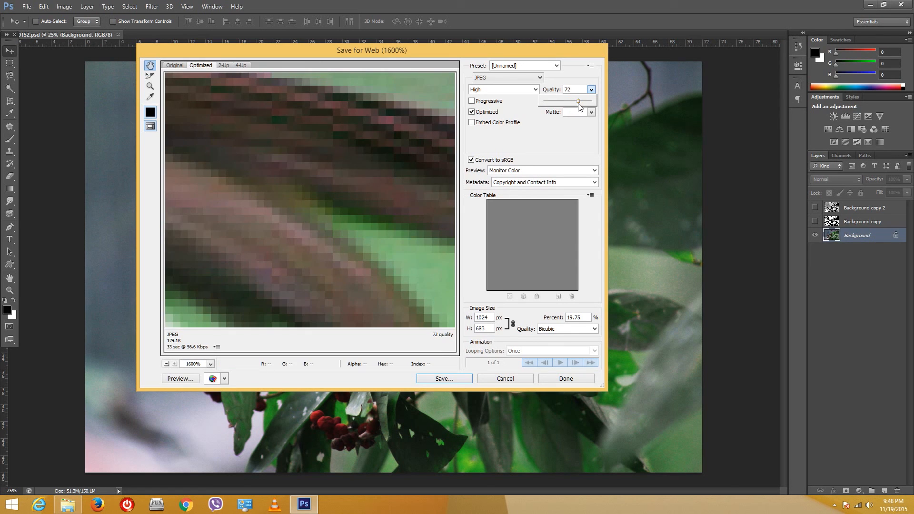
pyautogui.moveTo(341, 165)
pyautogui.mouseDown()
pyautogui.moveTo(367, 218)
pyautogui.moveTo(378, 203)
pyautogui.moveTo(336, 165)
pyautogui.mouseUp()
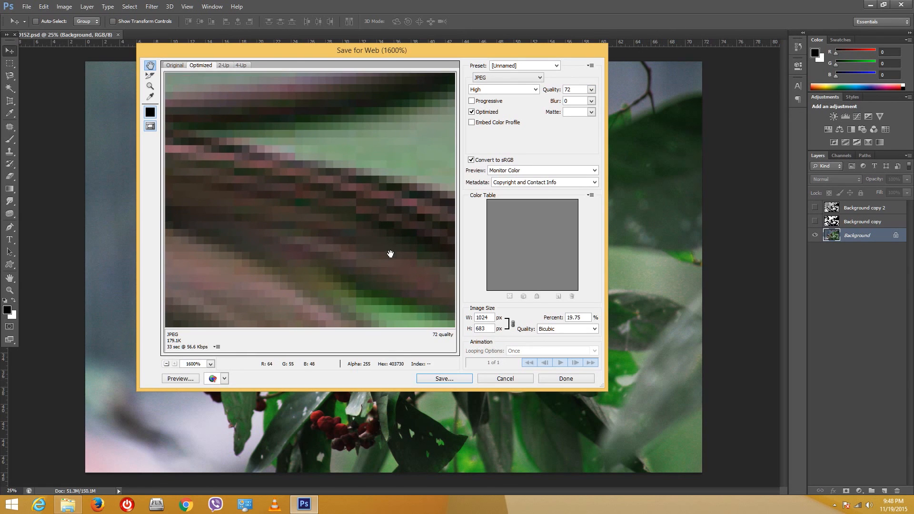
pyautogui.click(166, 364)
pyautogui.click(167, 364)
pyautogui.click(166, 364)
pyautogui.click(167, 364)
pyautogui.click(166, 363)
pyautogui.click(167, 364)
pyautogui.click(166, 364)
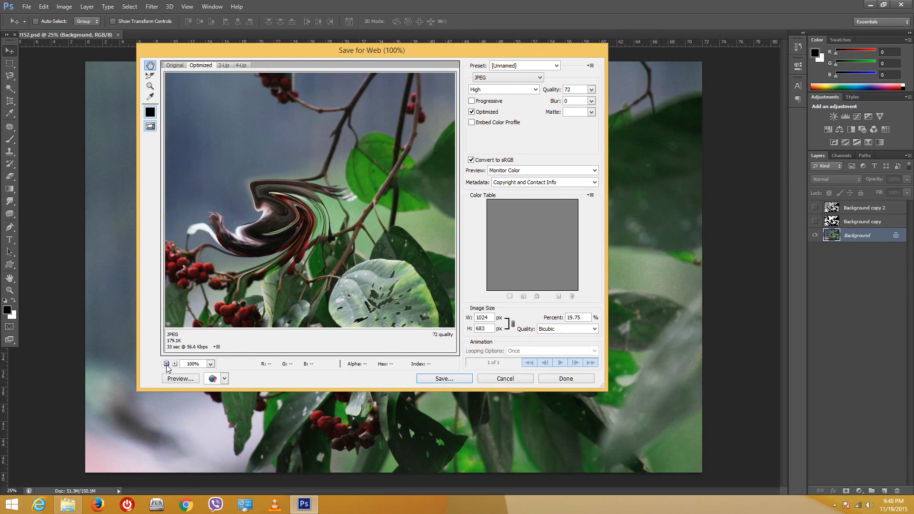
pyautogui.click(167, 364)
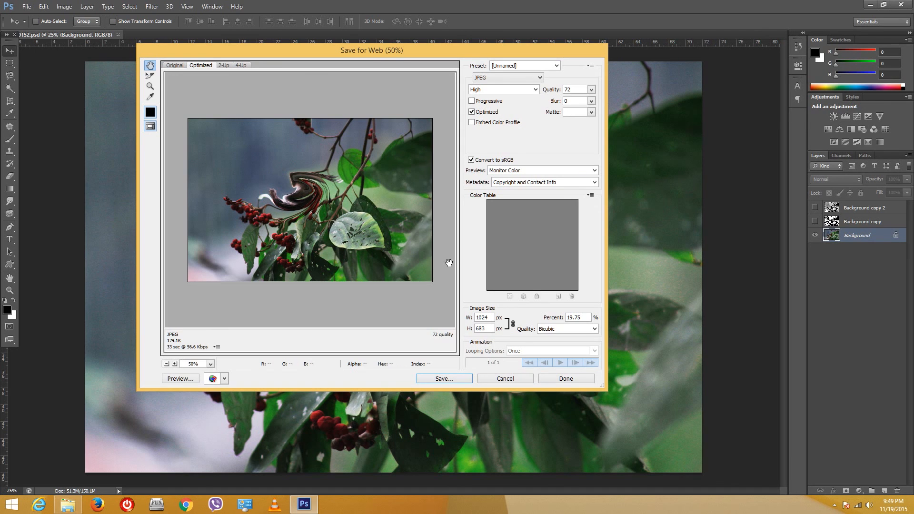
# Save the optimized web image as IMG_0152_web in the Pictures folder
pyautogui.click(449, 379)
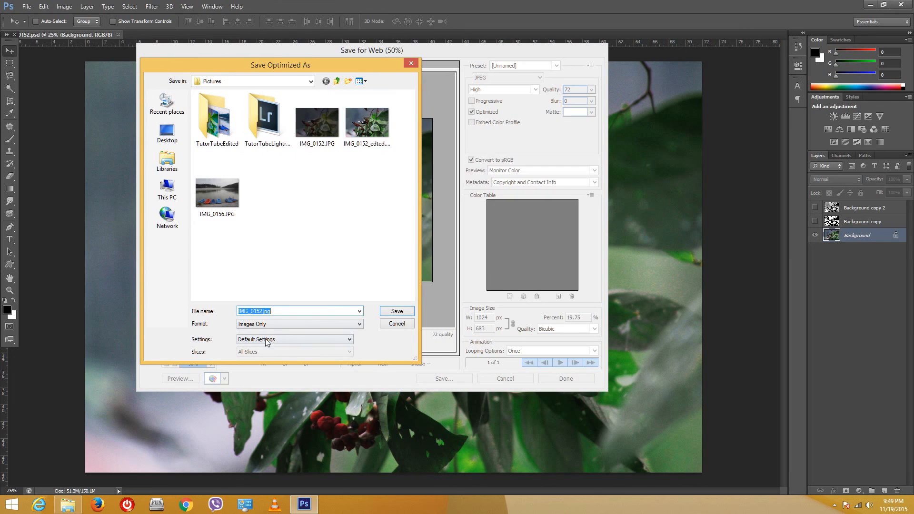
pyautogui.click(264, 312)
pyautogui.write('_web')
pyautogui.click(394, 312)
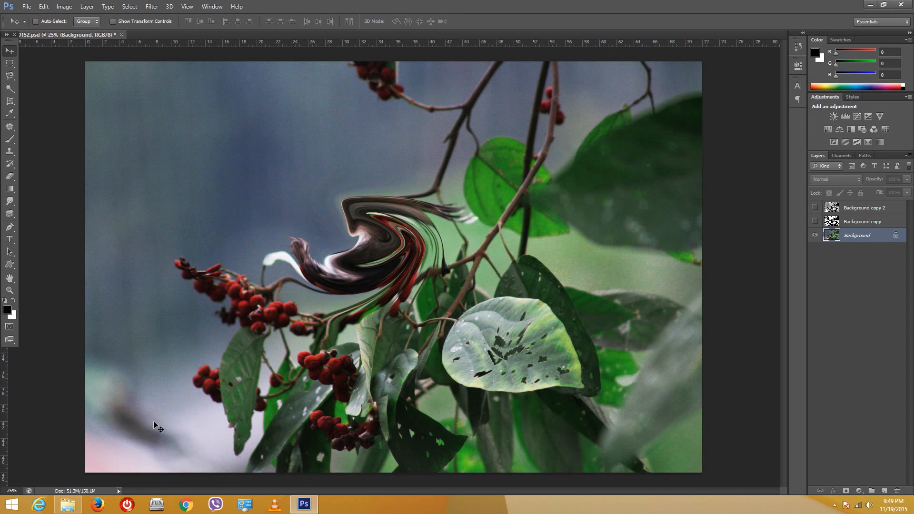
# Switch to File Explorer, open the Pictures folder, and view IMG_0152_edted.jpg maximized in Windows Photo Viewer
pyautogui.click(79, 503)
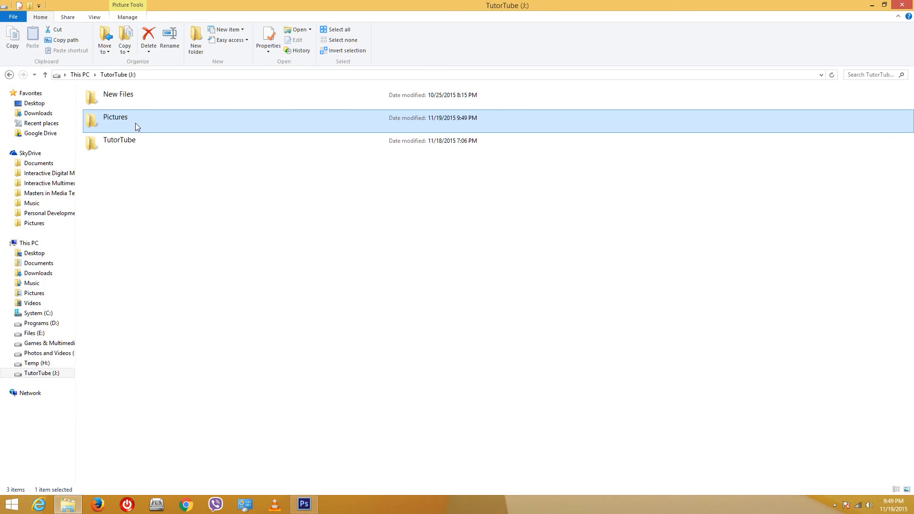
pyautogui.doubleClick(135, 123)
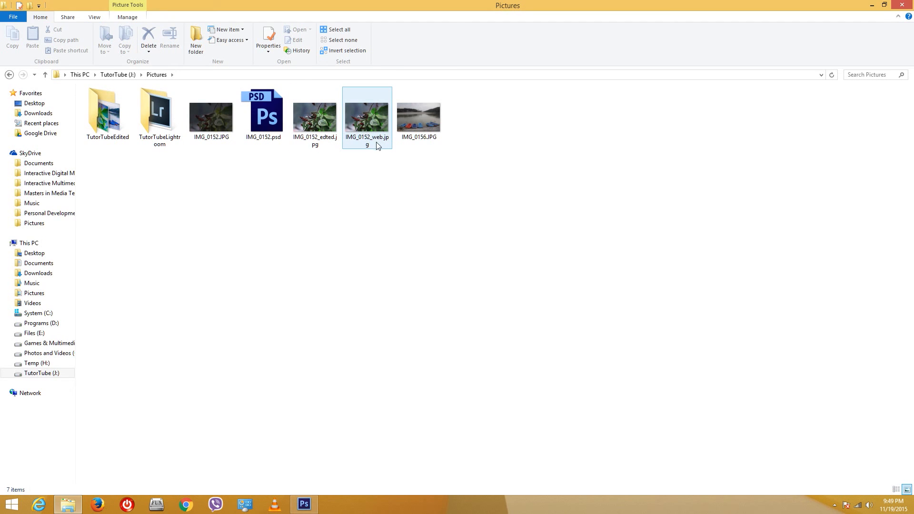
pyautogui.rightClick(367, 122)
pyautogui.rightClick(322, 116)
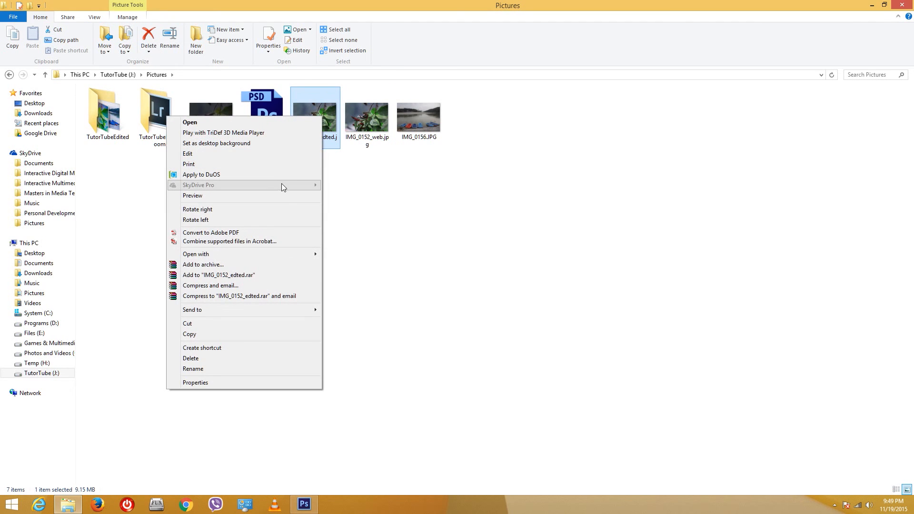
pyautogui.moveTo(292, 251)
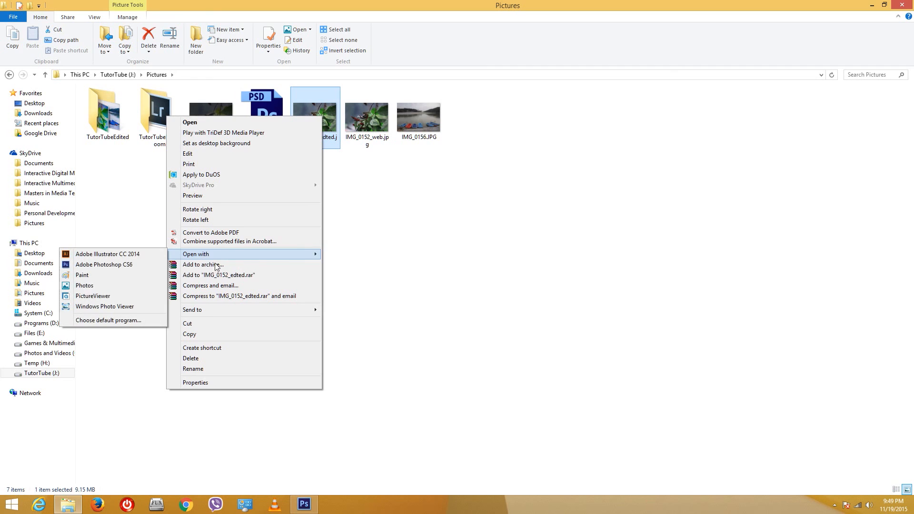
pyautogui.click(130, 307)
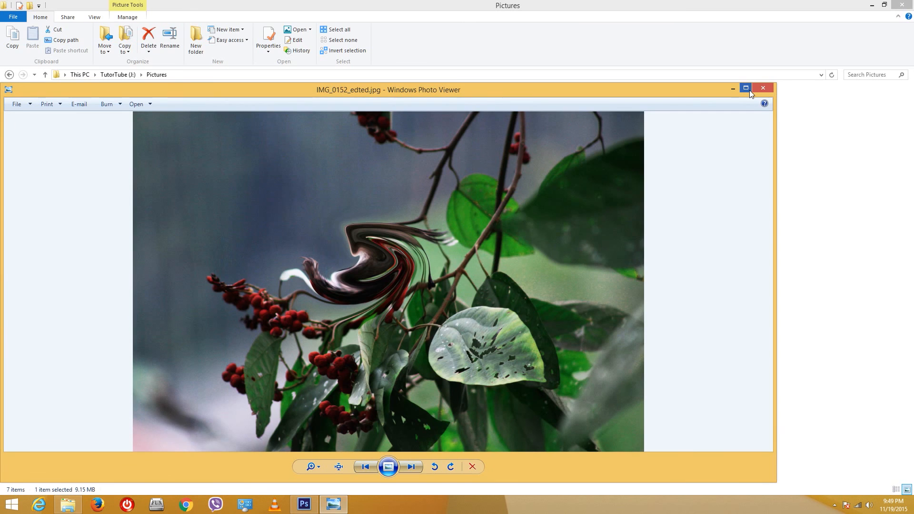
pyautogui.click(749, 90)
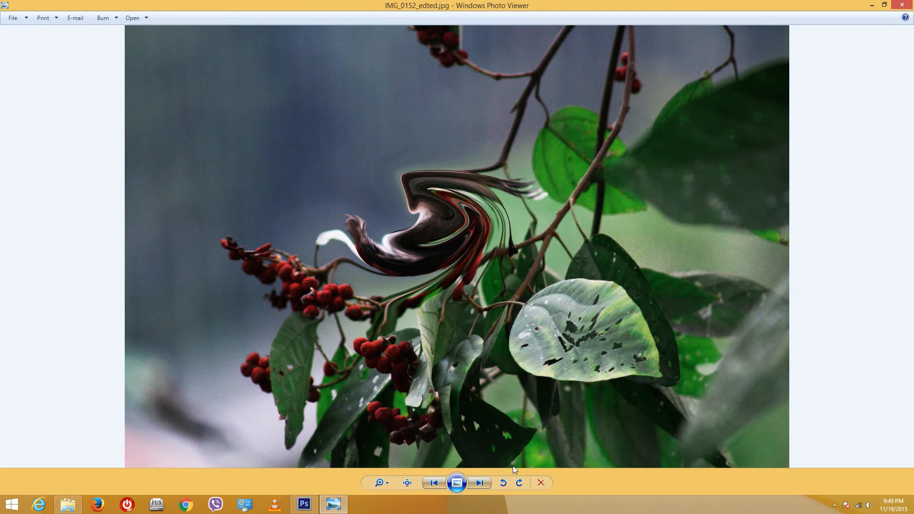
# Compare IMG_0152_web.jpg with IMG_0152_edted.jpg in the viewer and with the open document in Photoshop
pyautogui.press('Right')
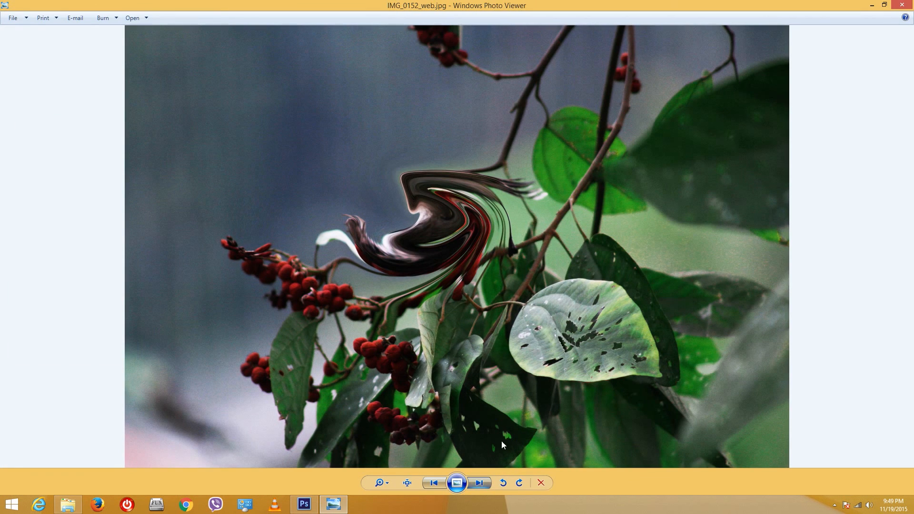
pyautogui.click(439, 483)
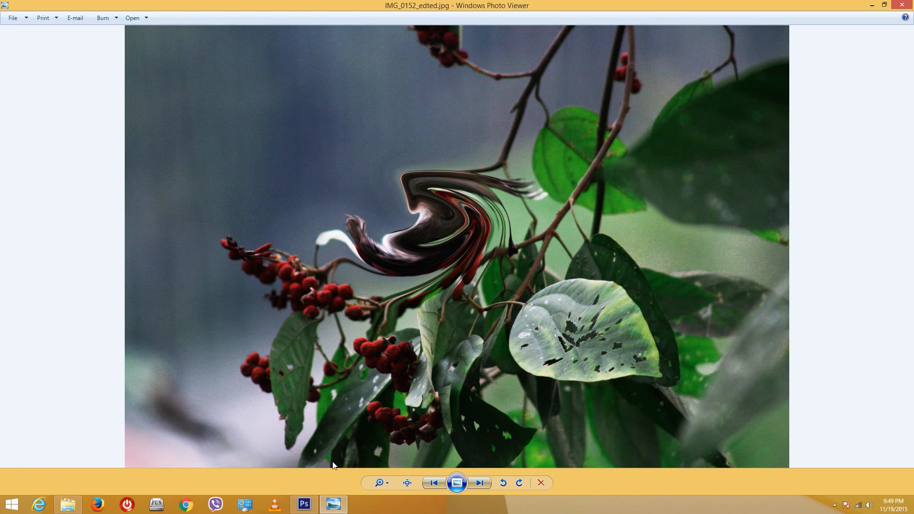
pyautogui.click(314, 504)
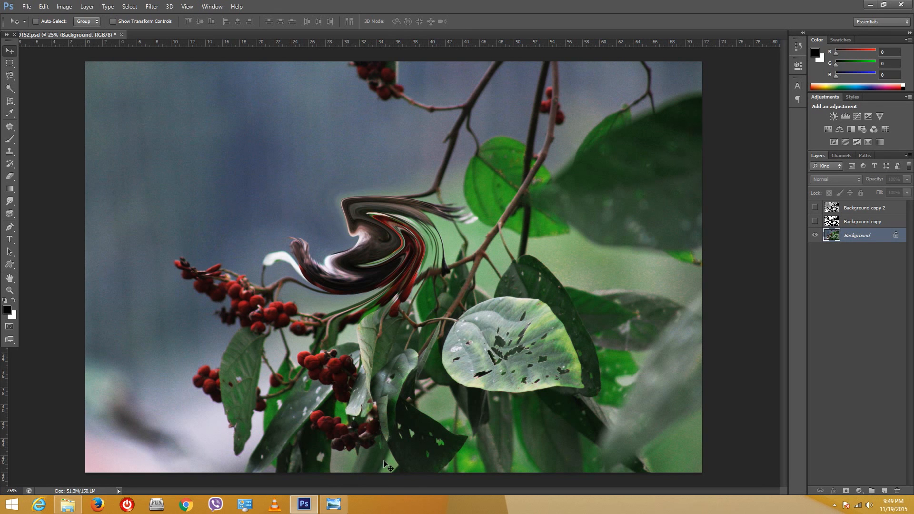
pyautogui.click(333, 504)
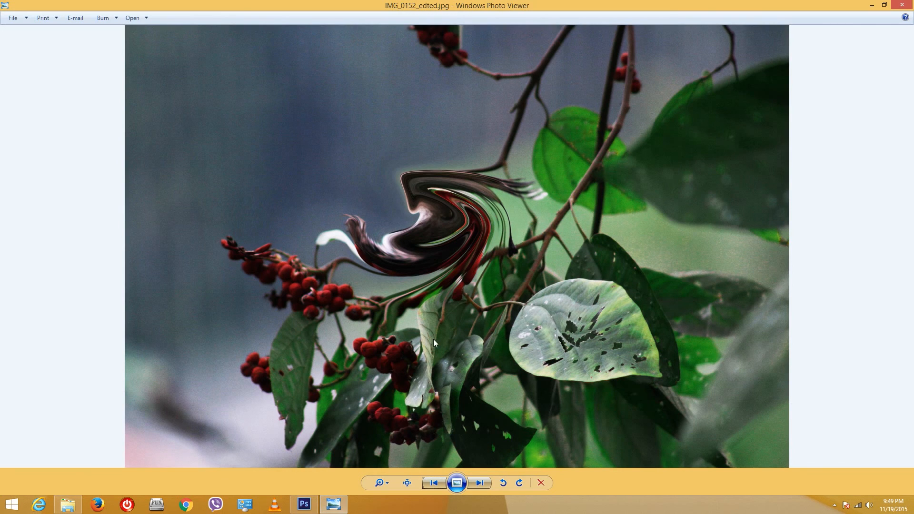